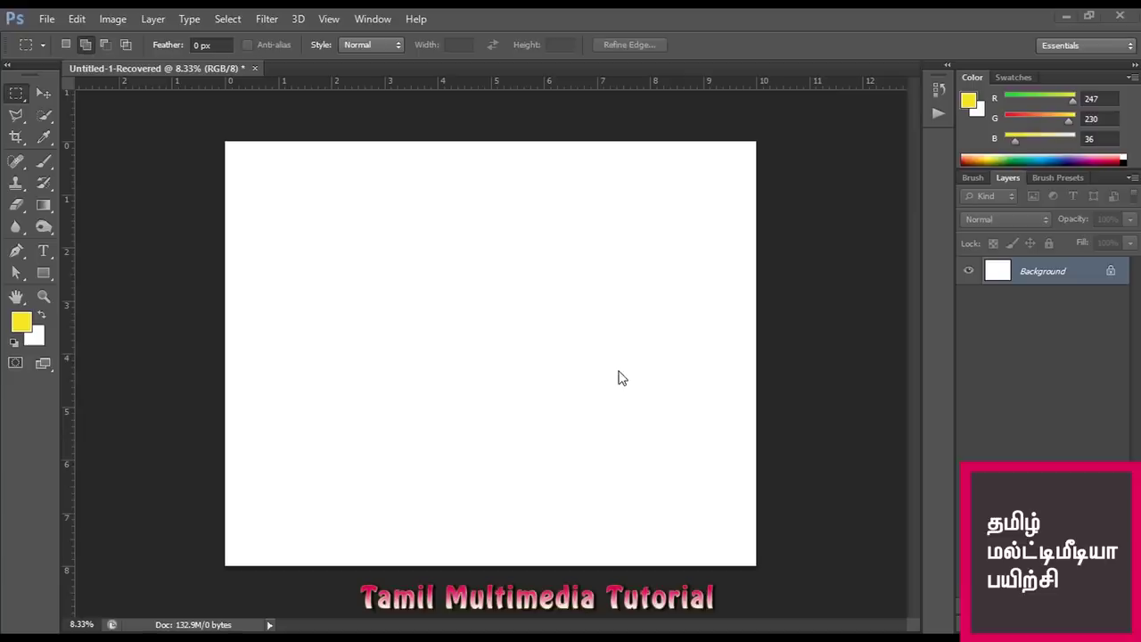
Step: Keep the Rectangular Marquee as the active selection tool
left_click(14, 99)
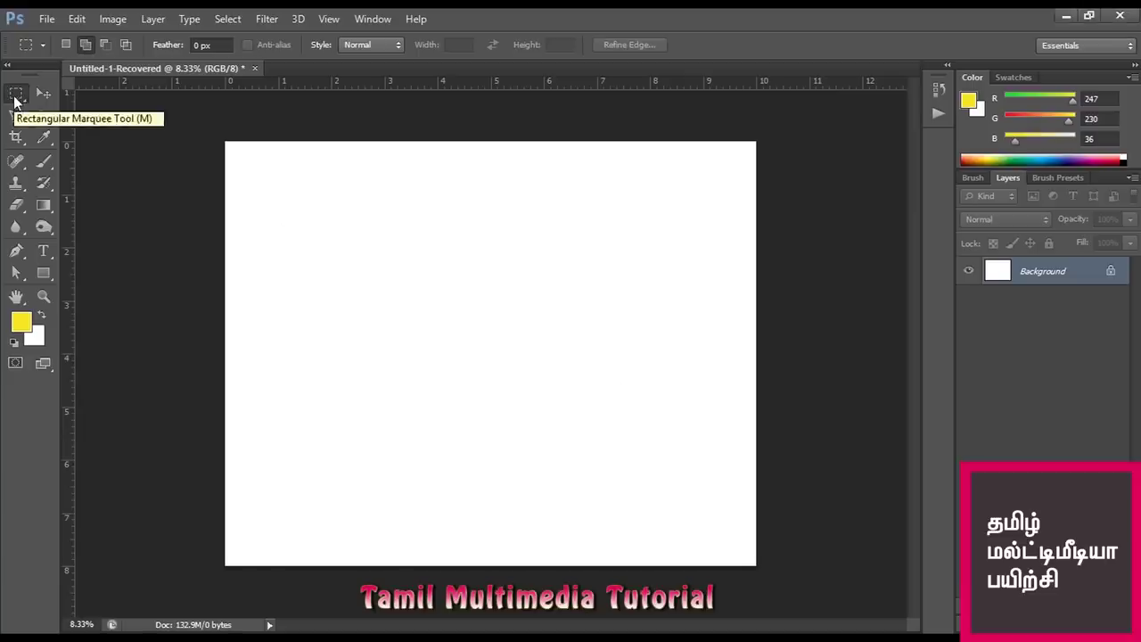
right_click(20, 96)
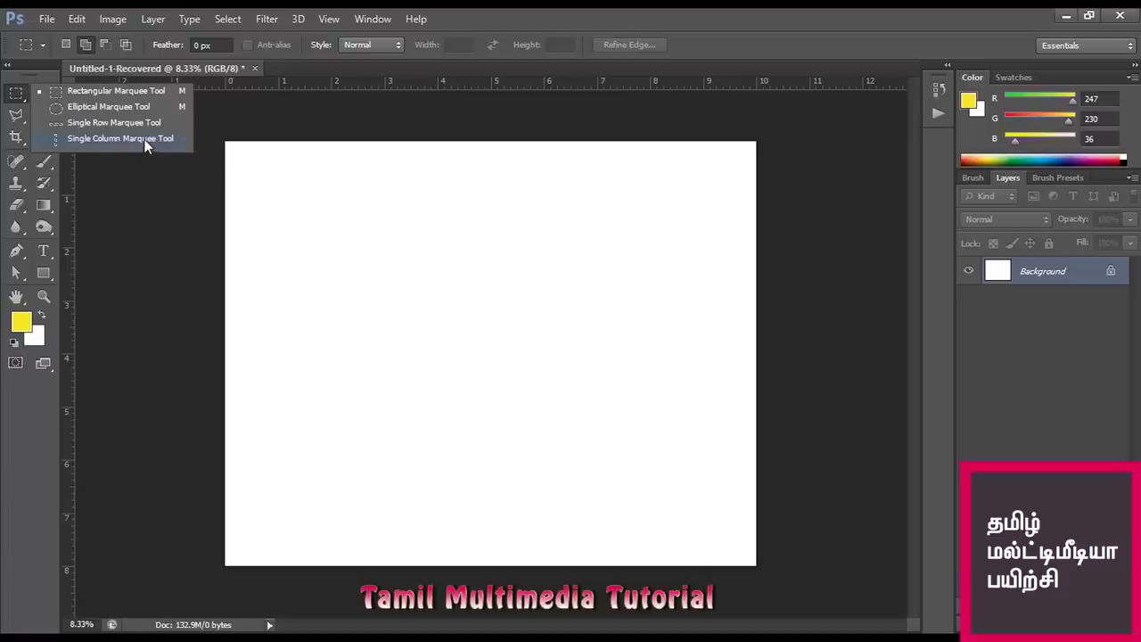
left_click(132, 93)
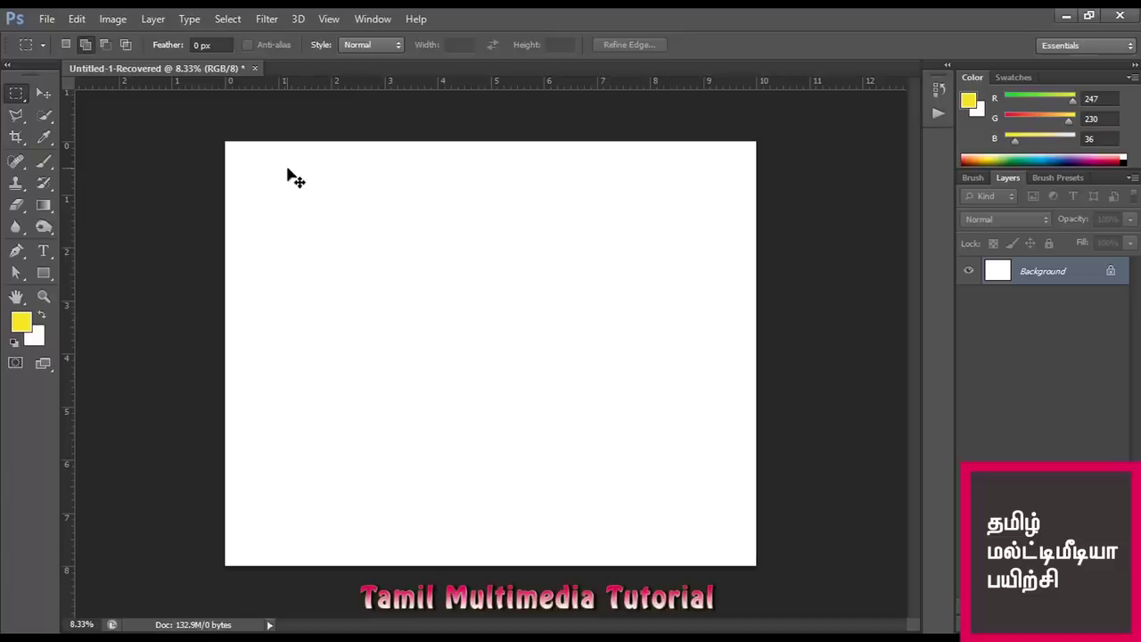
Step: Open the woman's portrait photo from Desktop > photoshop > new - images
key("ctrl+o")
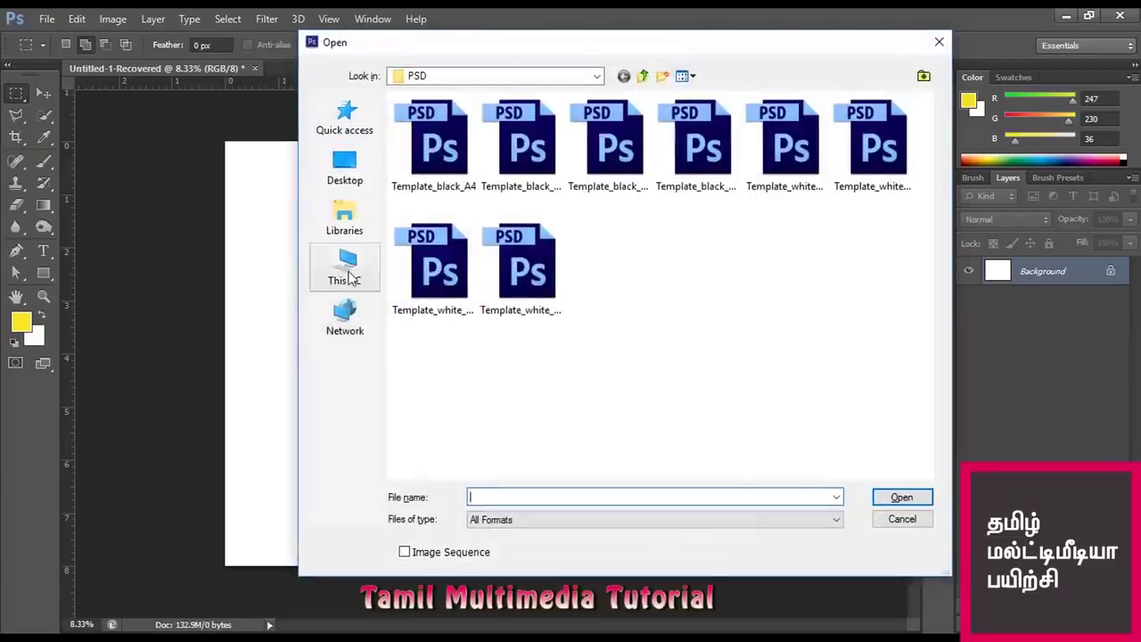
left_click(339, 183)
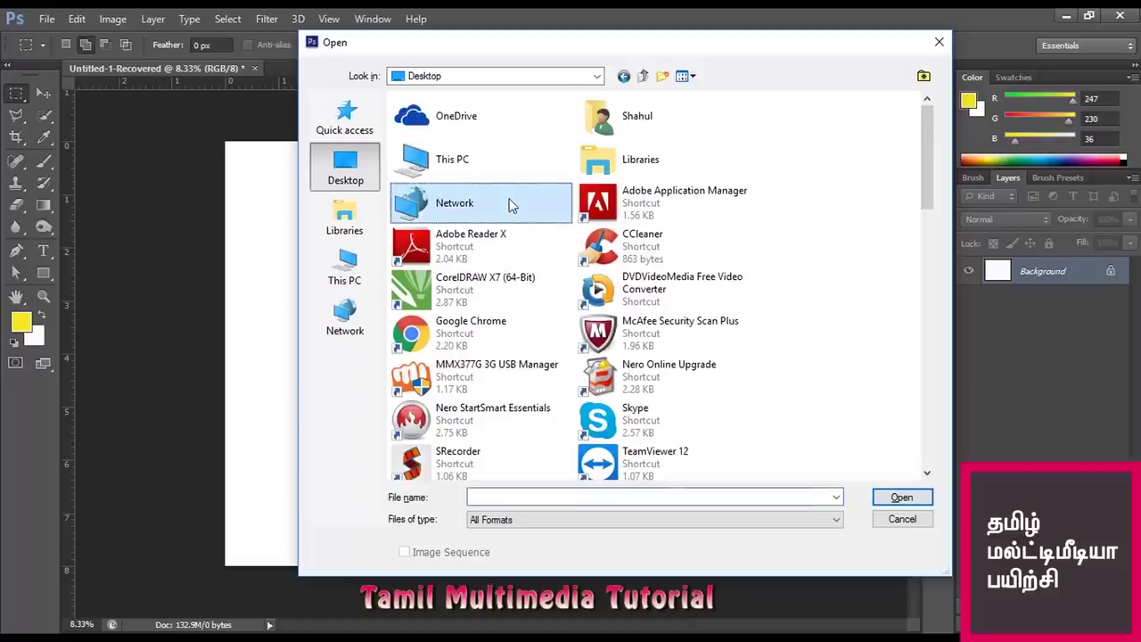
scroll(509, 203, "down", 5)
double_click(505, 114)
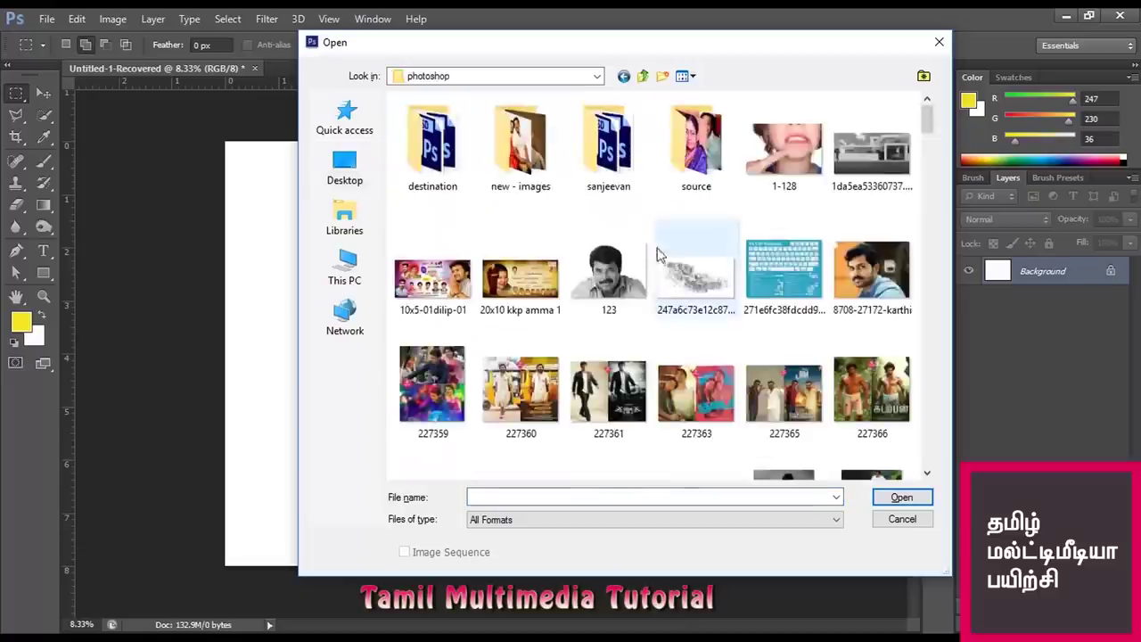
scroll(895, 272, "down", 5)
scroll(873, 265, "up", 5)
double_click(521, 143)
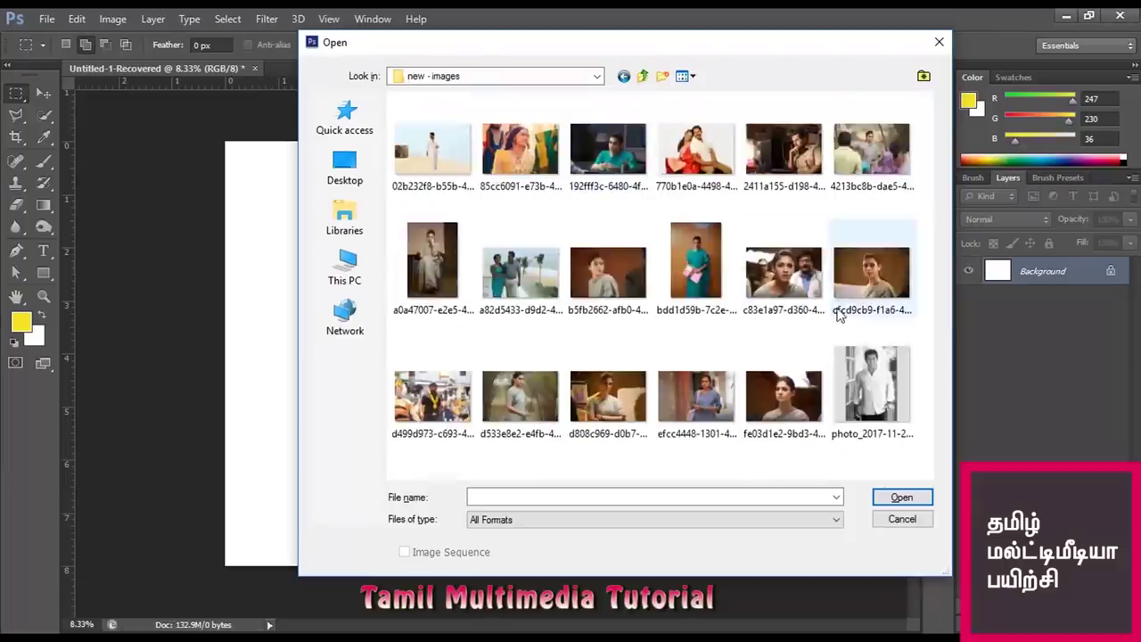
left_click(874, 283)
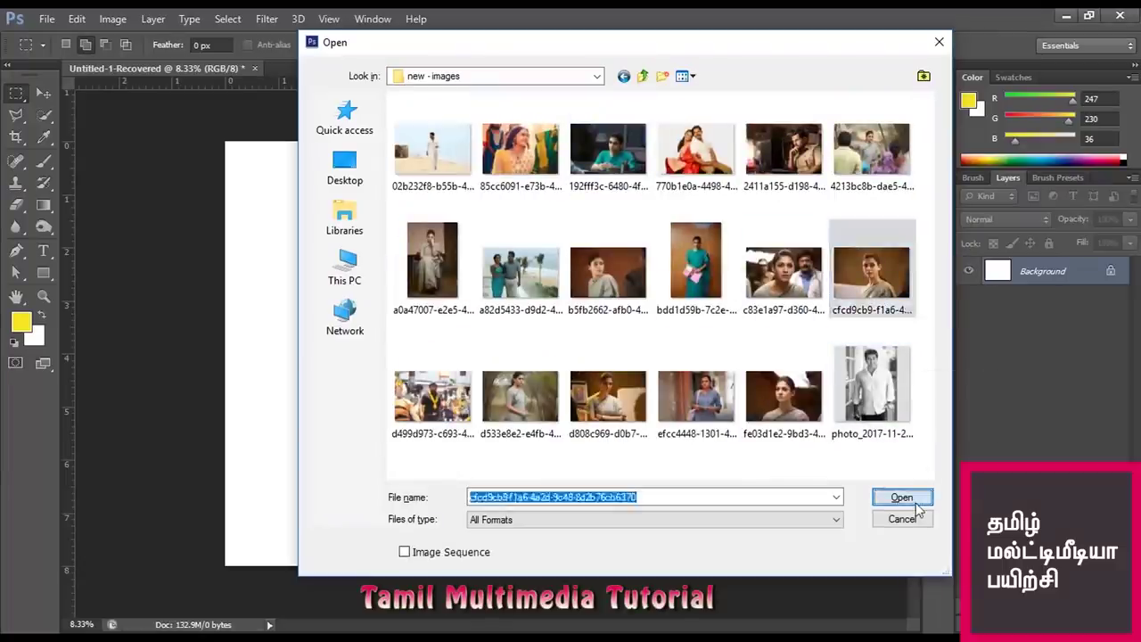
left_click(901, 496)
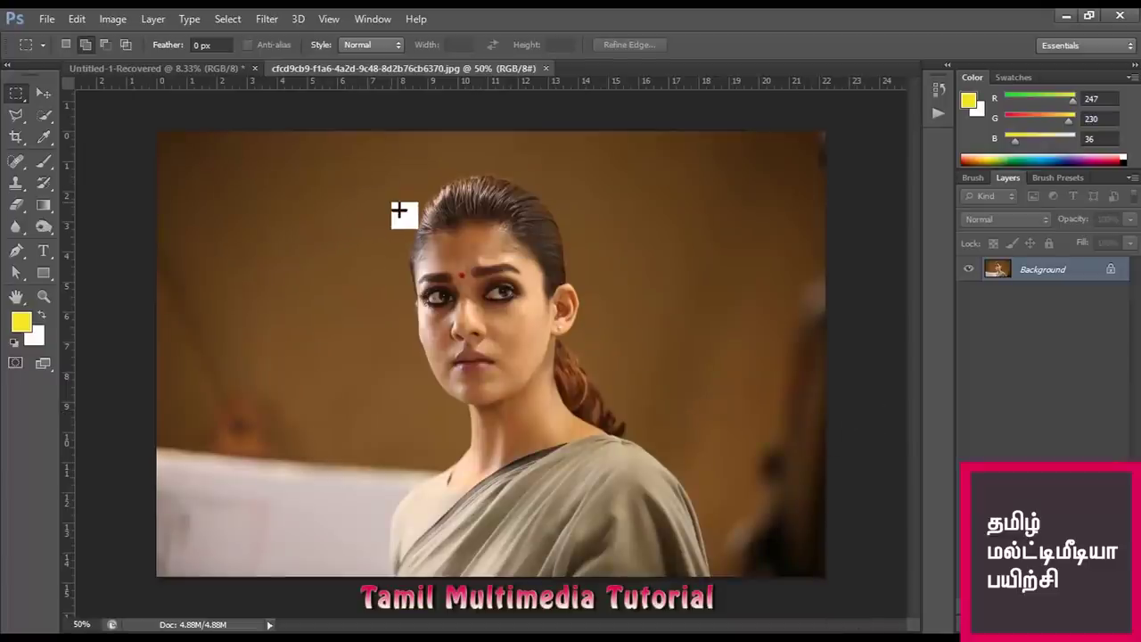
Step: Float the portrait photo window and drag a copy onto Untitled-1 as Layer 1
left_click_drag(362, 68, 549, 90)
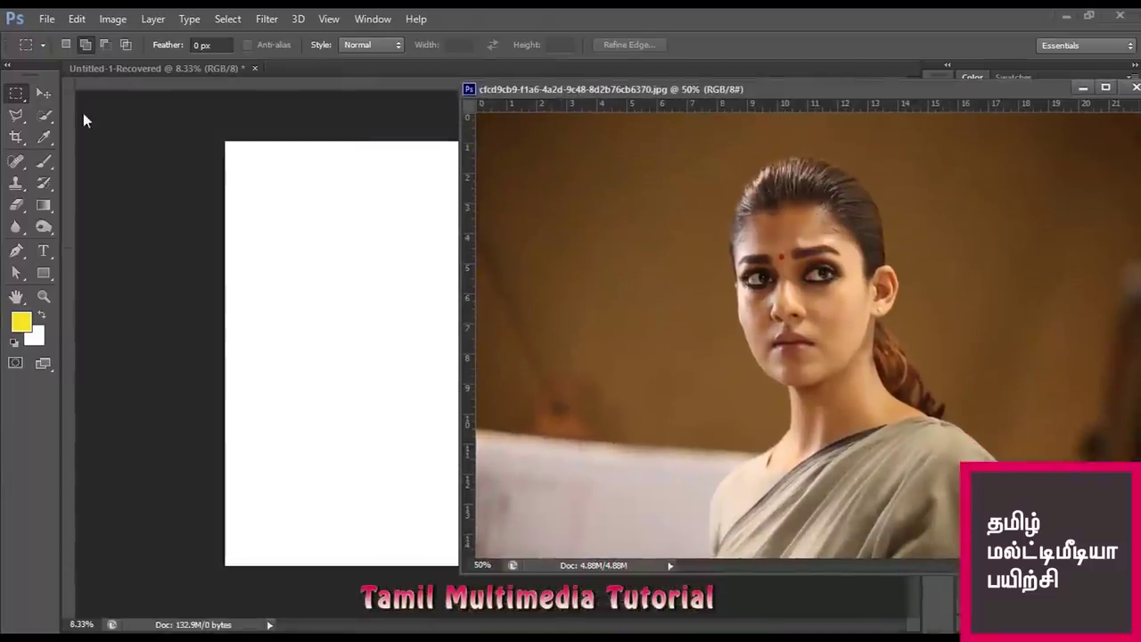
left_click(43, 92)
left_click_drag(578, 267, 315, 235)
left_click_drag(648, 100, 854, 105)
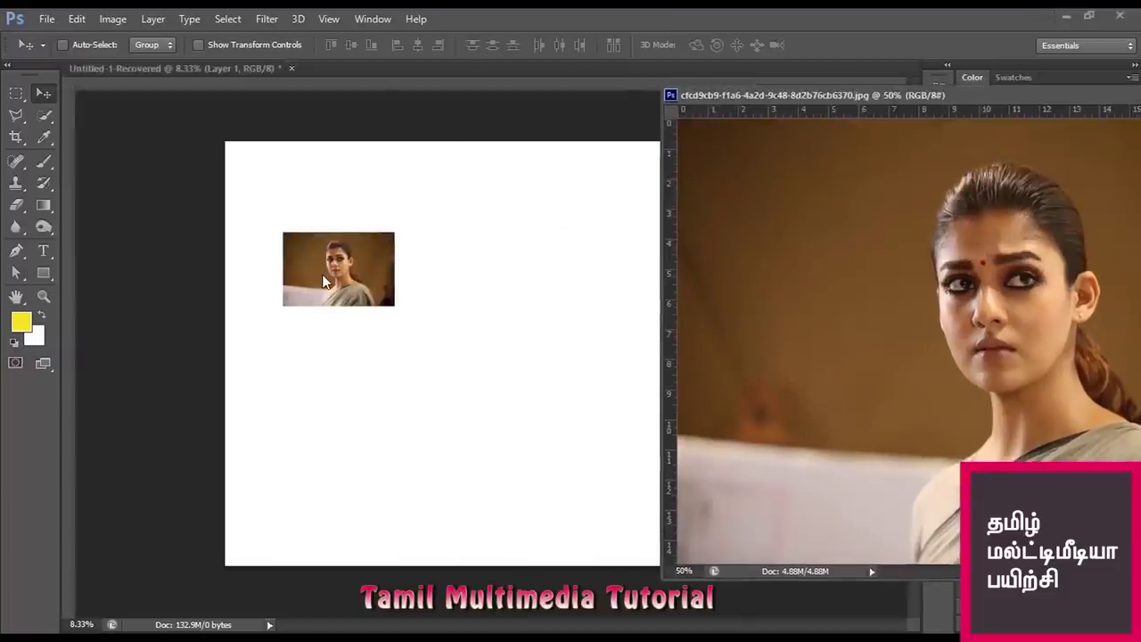
left_click(437, 267)
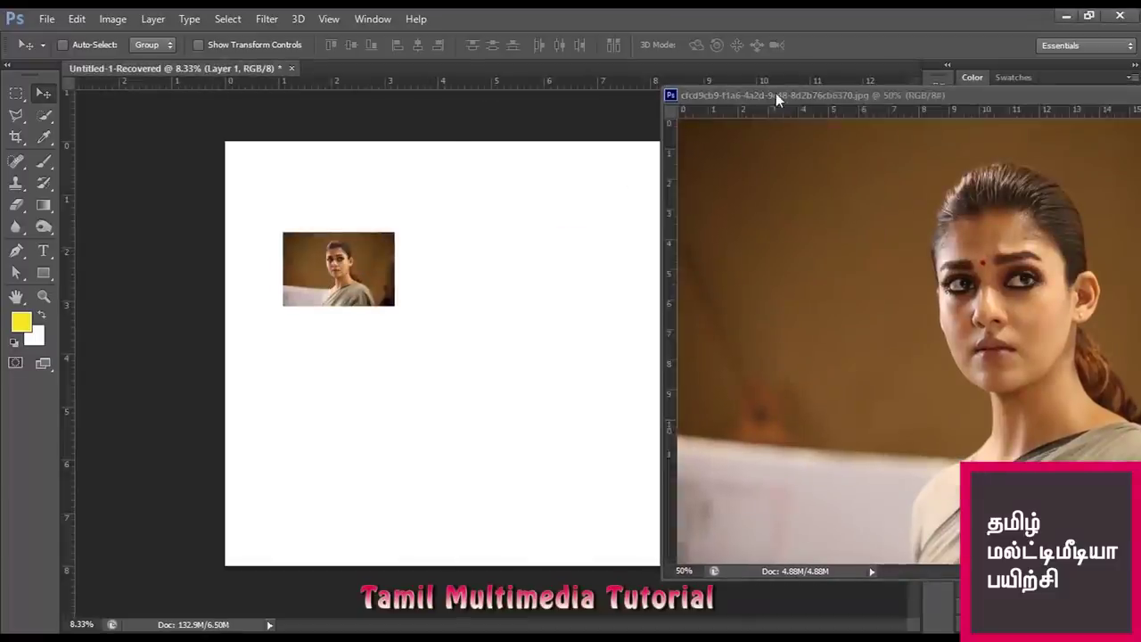
left_click_drag(826, 95, 525, 79)
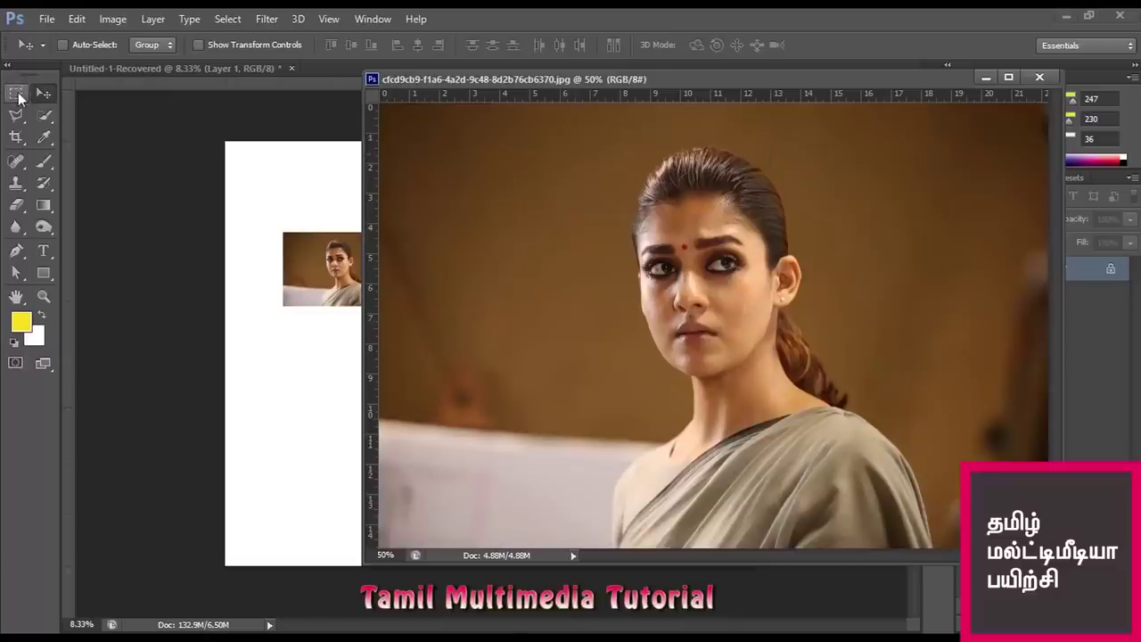
Step: Draw a rectangular marquee around the woman's head and shoulders in the photo window
left_click(17, 95)
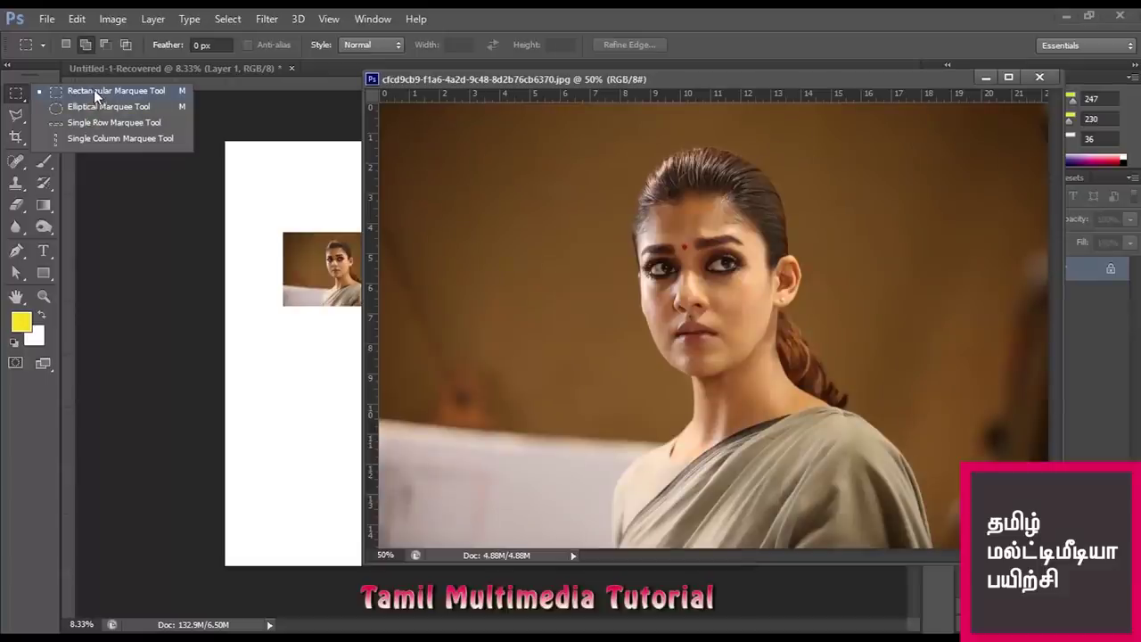
left_click(94, 89)
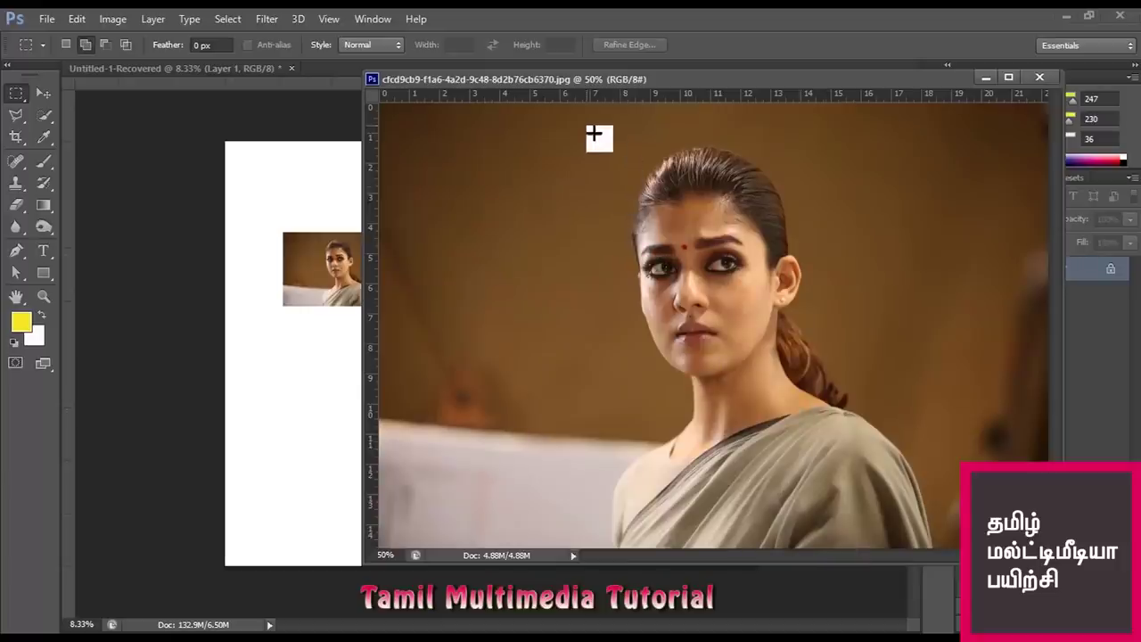
left_click_drag(586, 125, 875, 507)
left_click(875, 507)
key("ctrl+z")
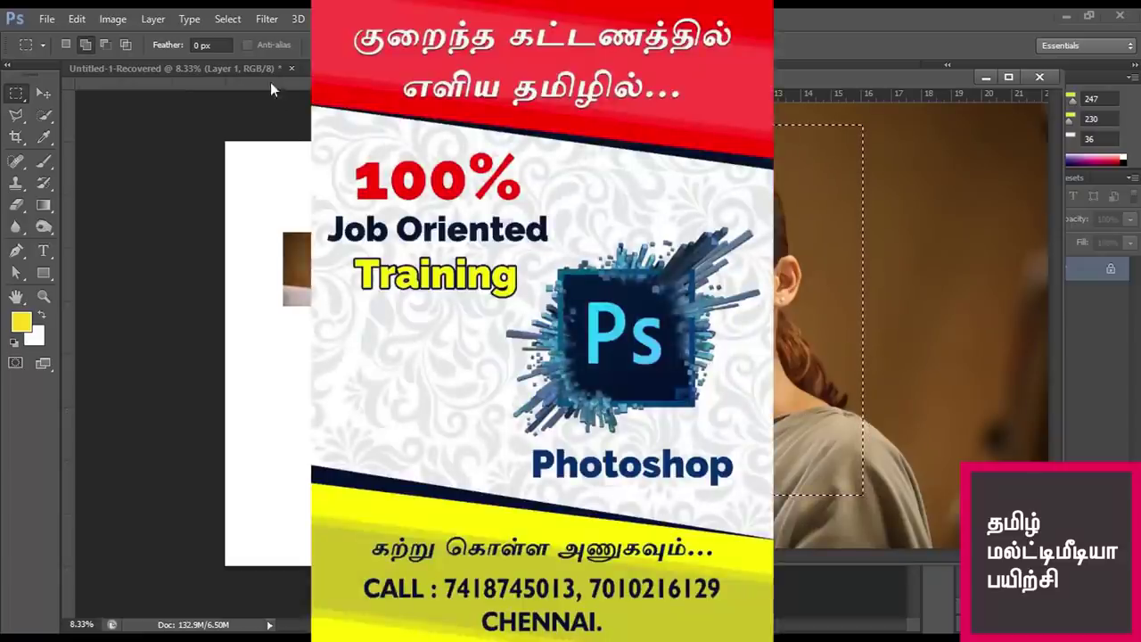
left_click(244, 71)
key("ctrl+Tab")
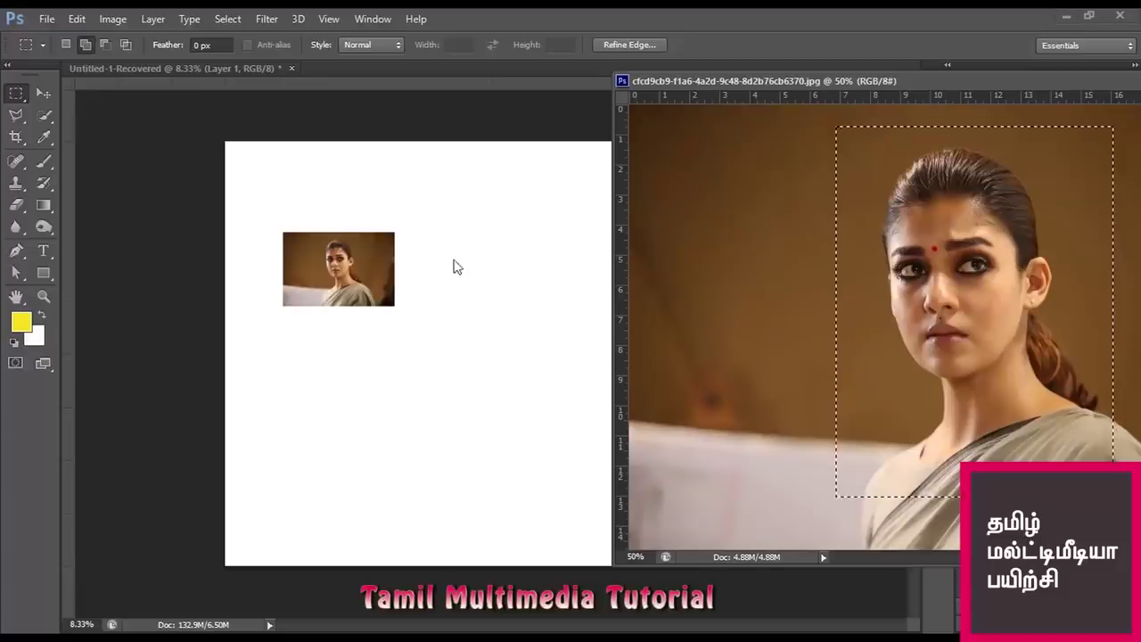
left_click(422, 120)
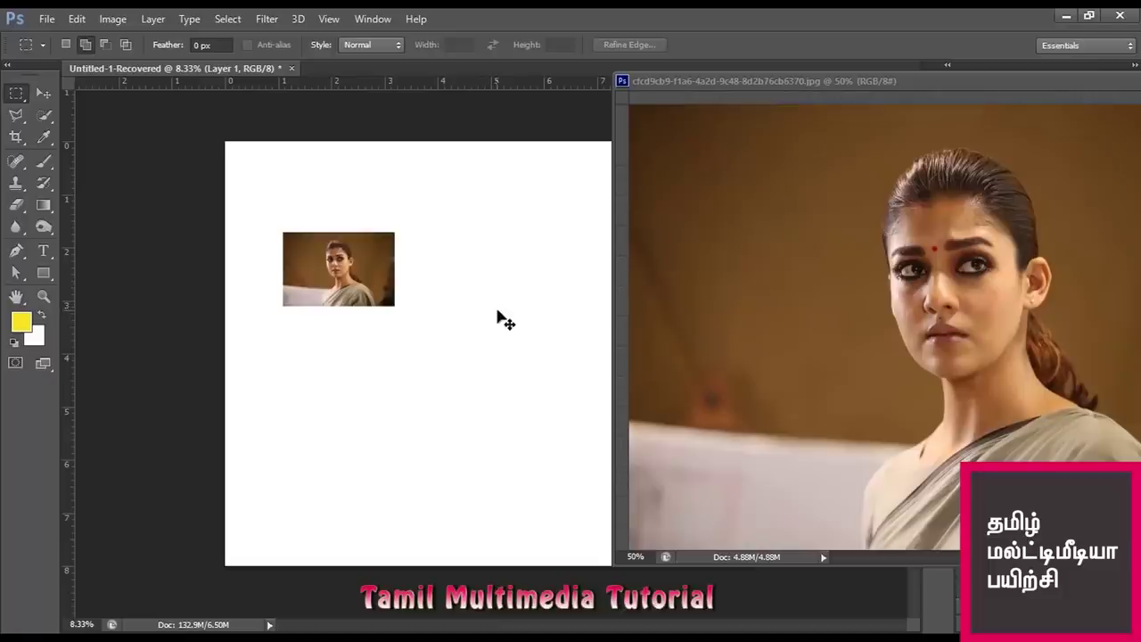
Step: Drag the head-and-shoulders selection onto the Untitled-1 canvas
left_click_drag(505, 321, 505, 320)
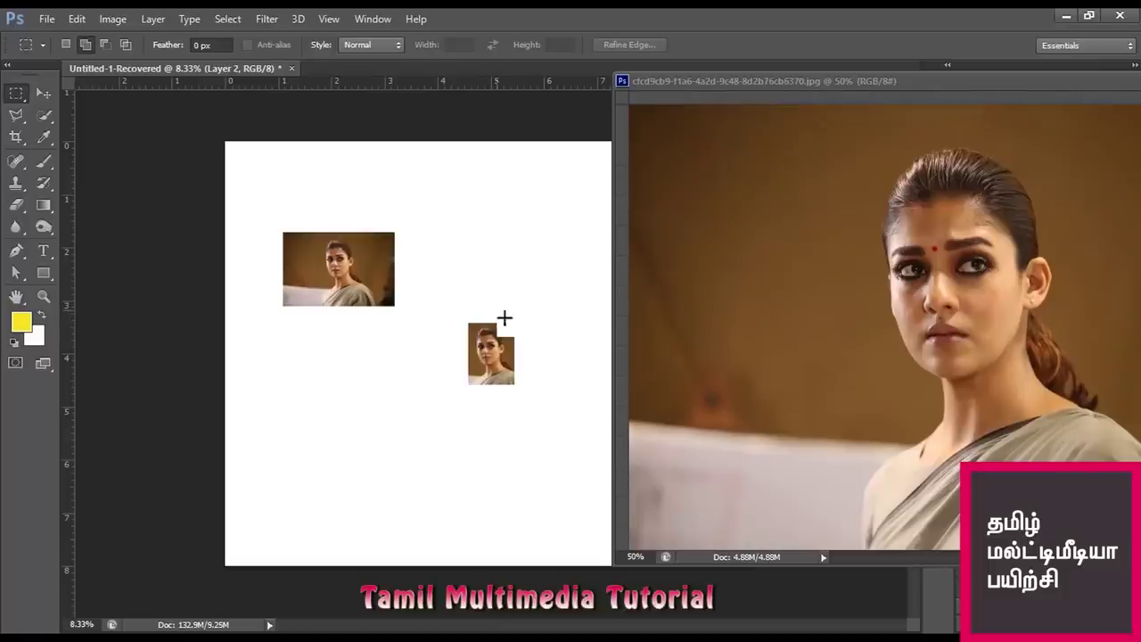
left_click(78, 19)
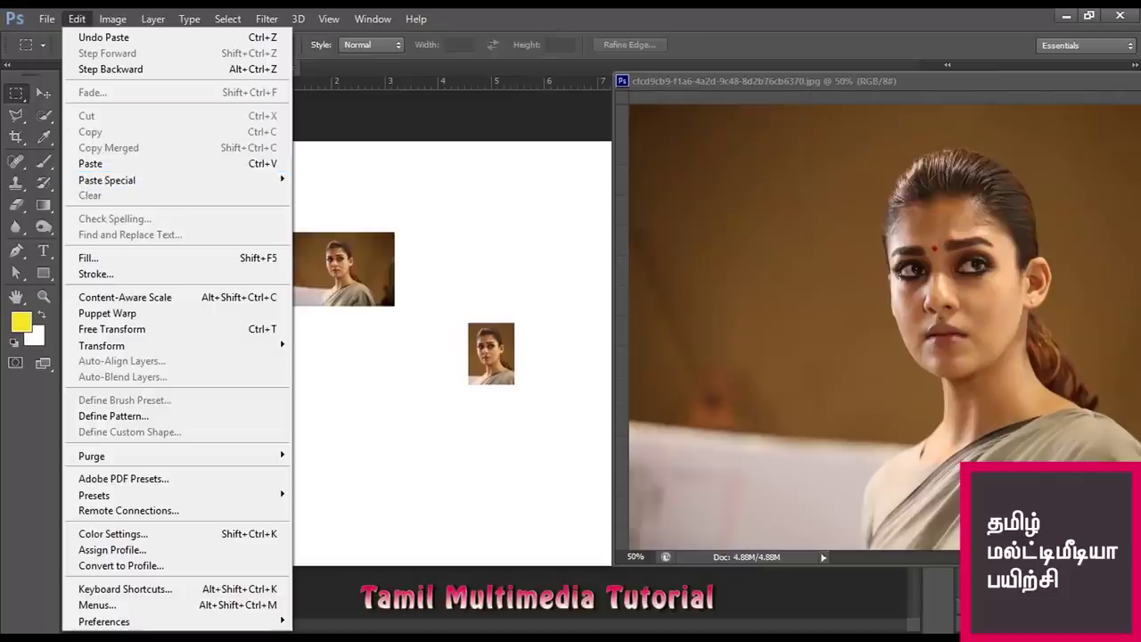
left_click(590, 20)
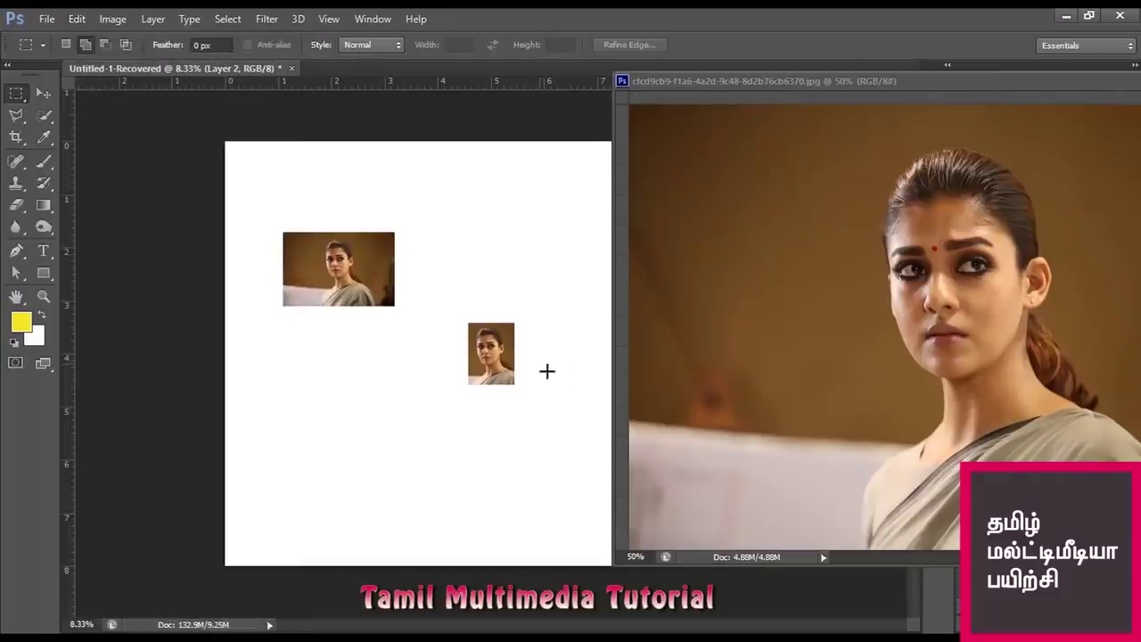
left_click_drag(684, 78, 793, 80)
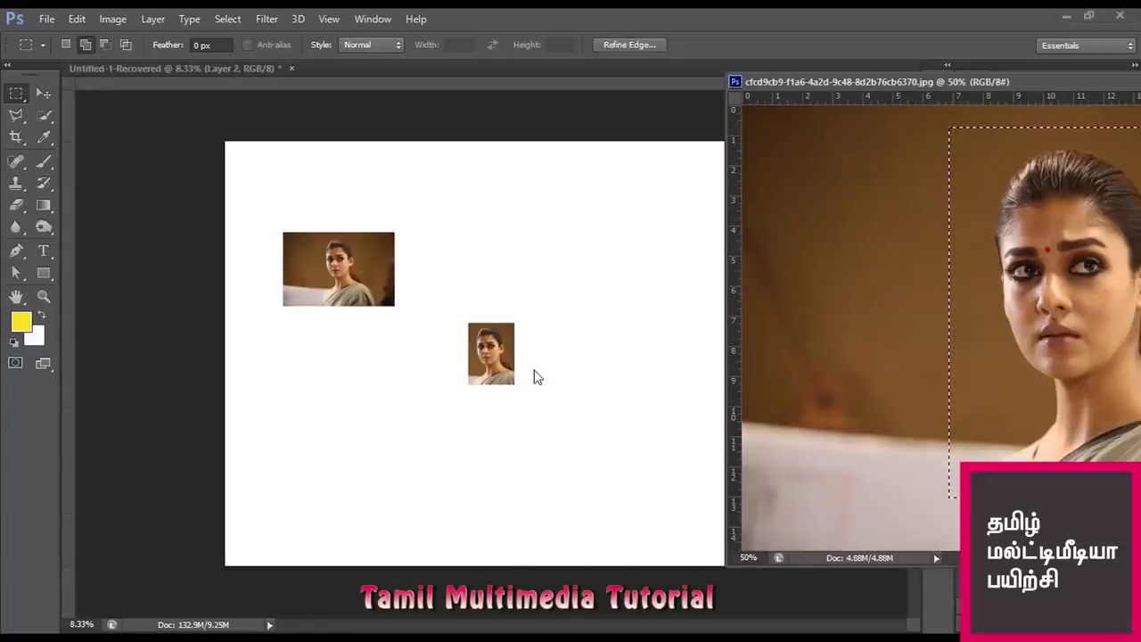
Step: Free Transform the cropped portrait to about 442% and move it up and left
key("ctrl+t")
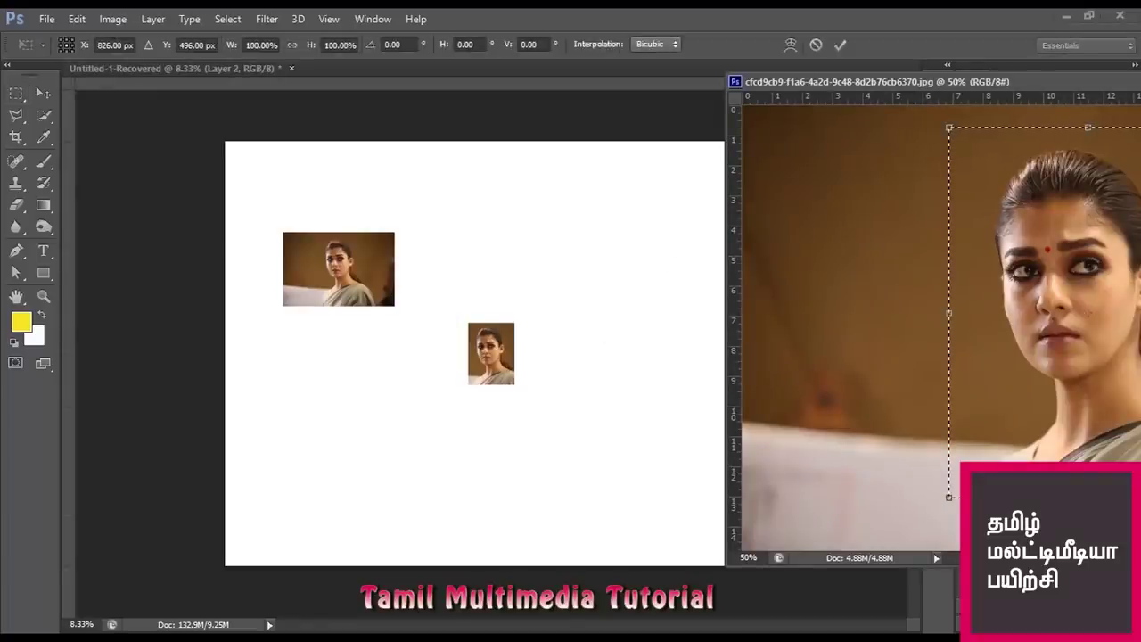
key("Return")
left_click(627, 277)
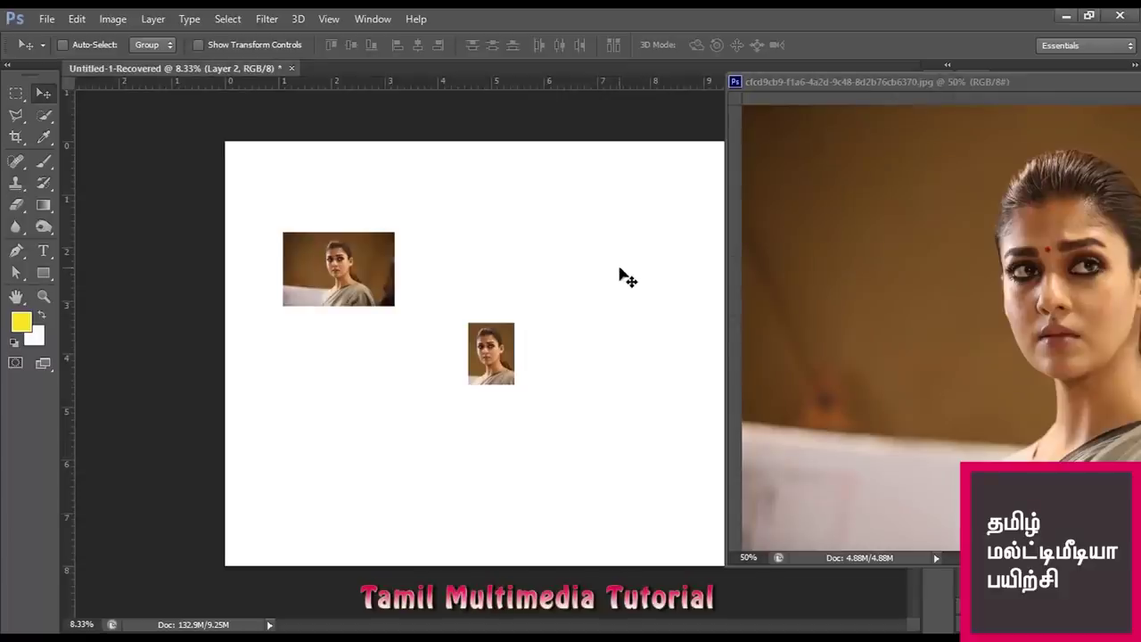
key("ctrl+t")
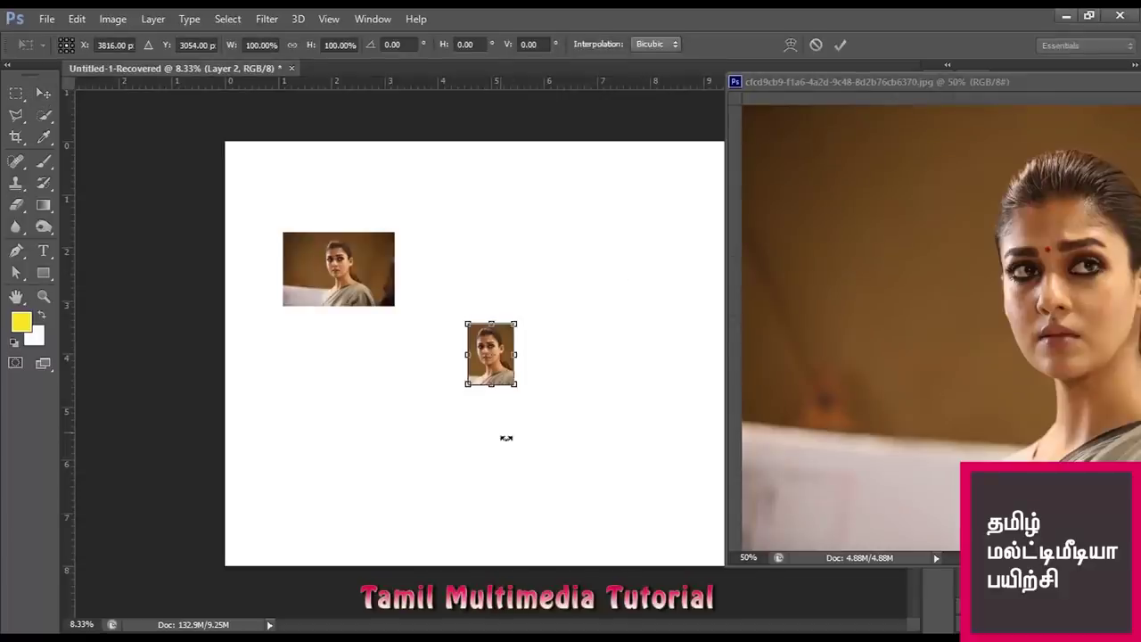
left_click_drag(521, 387, 668, 563)
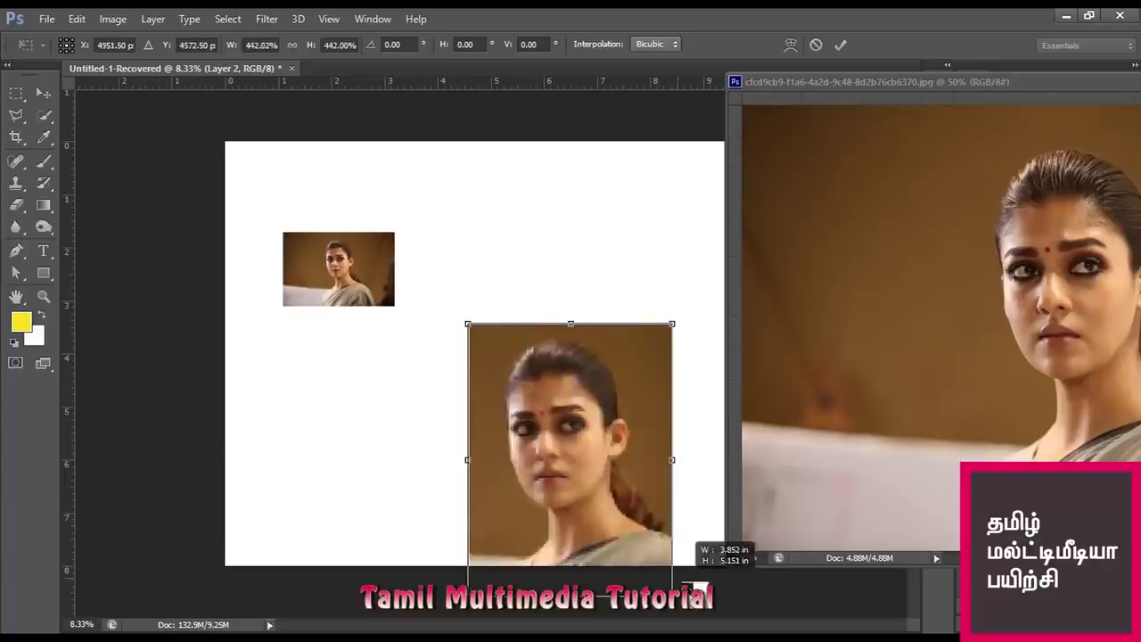
left_click_drag(615, 405, 599, 301)
key("Return")
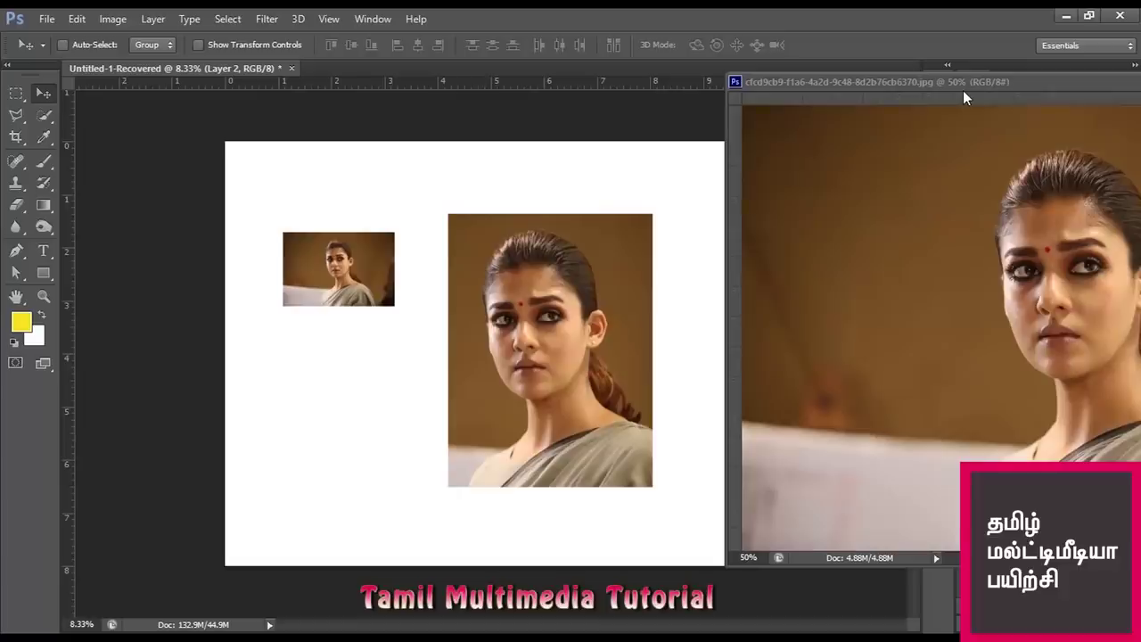
Step: Deselect, then draw an elliptical selection around the woman's head in the photo
left_click(962, 87)
left_click_drag(978, 84, 666, 84)
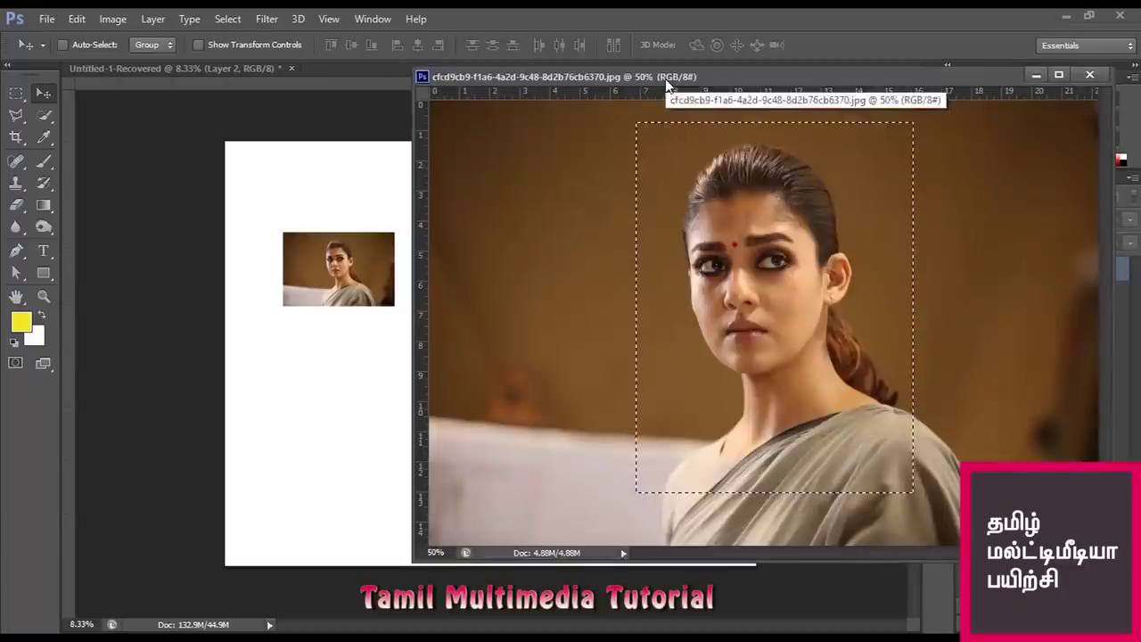
key("ctrl+d")
left_click(17, 93)
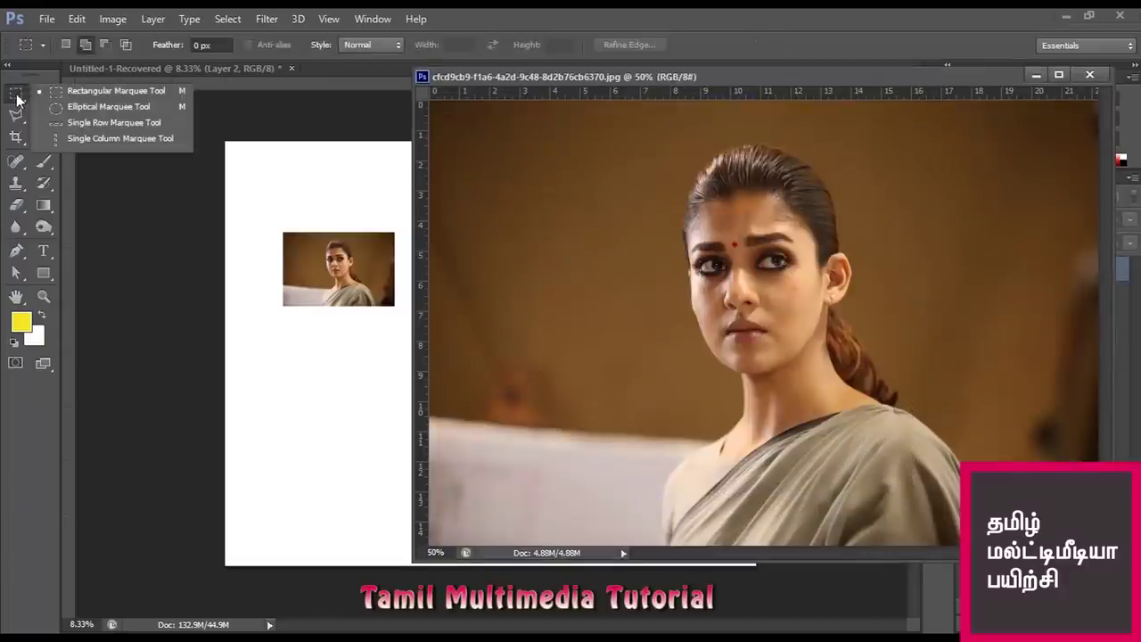
left_click(125, 106)
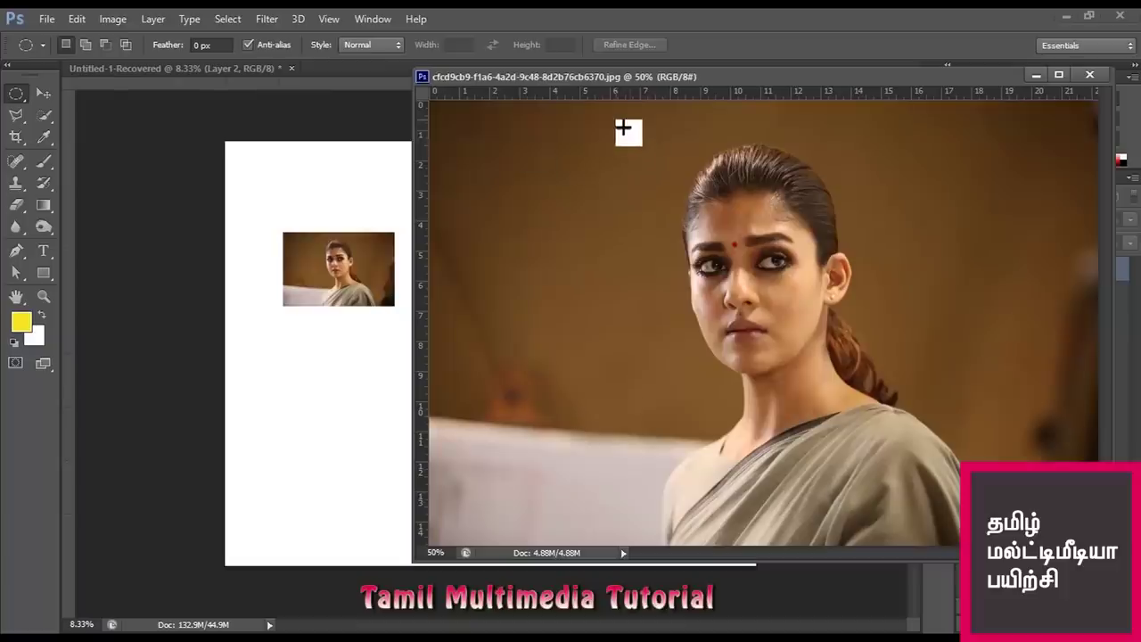
left_click_drag(615, 122, 914, 448)
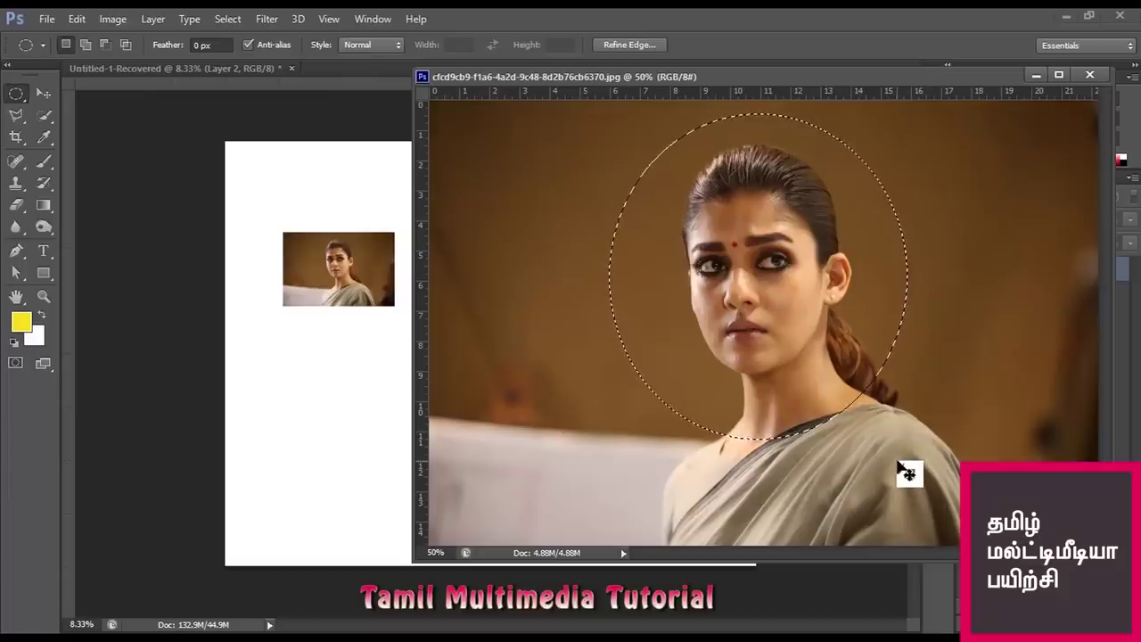
Step: Paste the oval head cutout onto the canvas and move it lower left
left_click(311, 72)
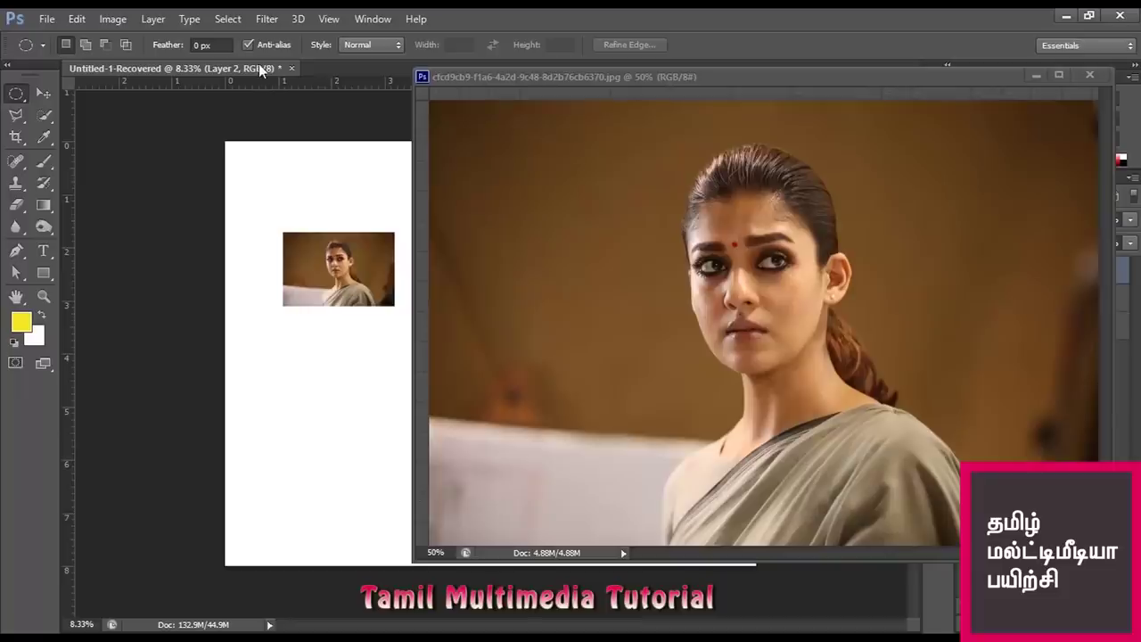
left_click_drag(508, 78, 687, 73)
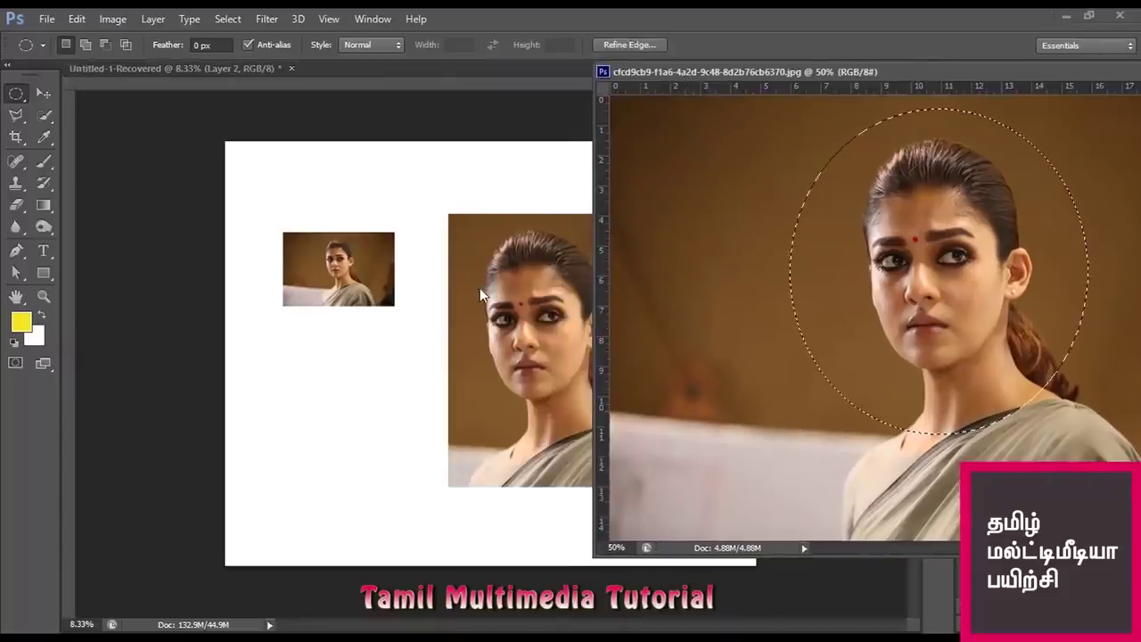
left_click(403, 334)
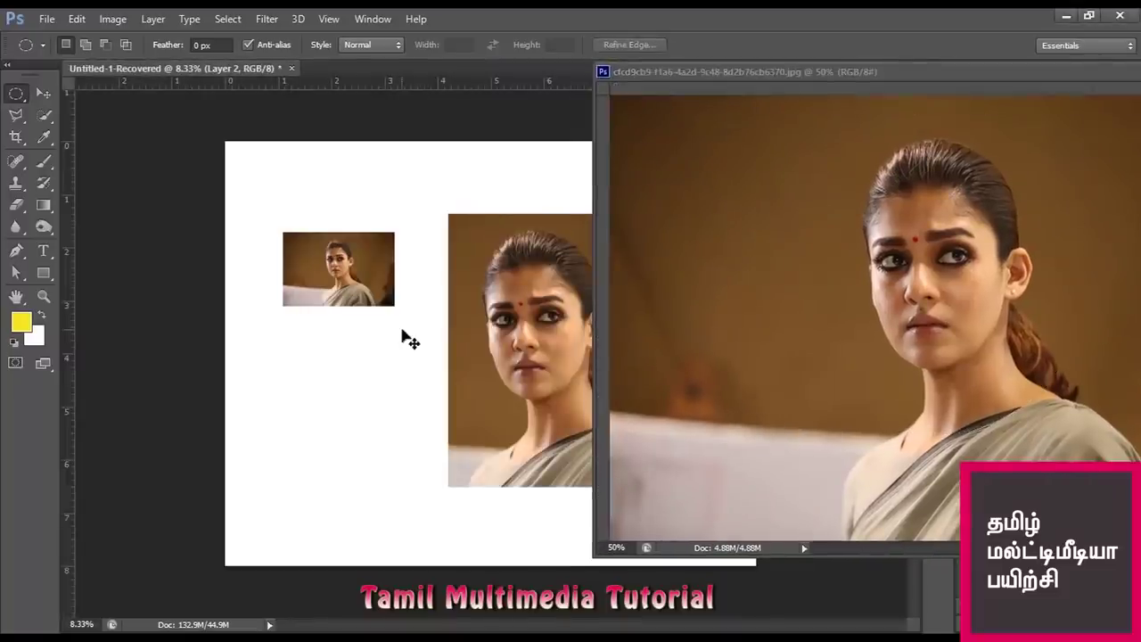
key("ctrl+v")
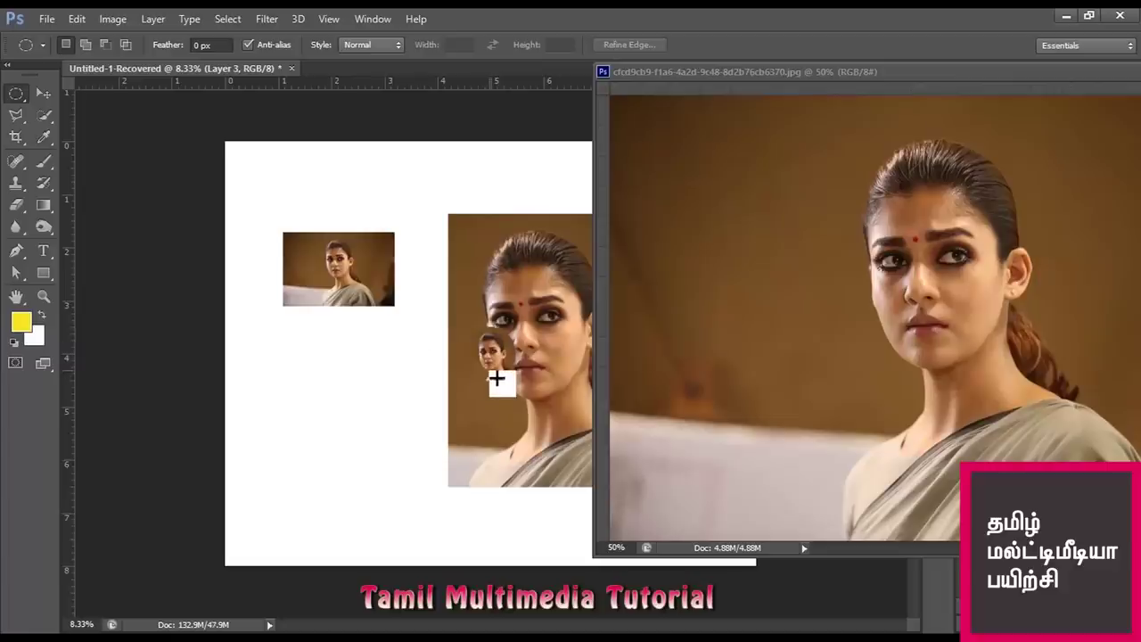
key("v")
left_click_drag(496, 370, 343, 412)
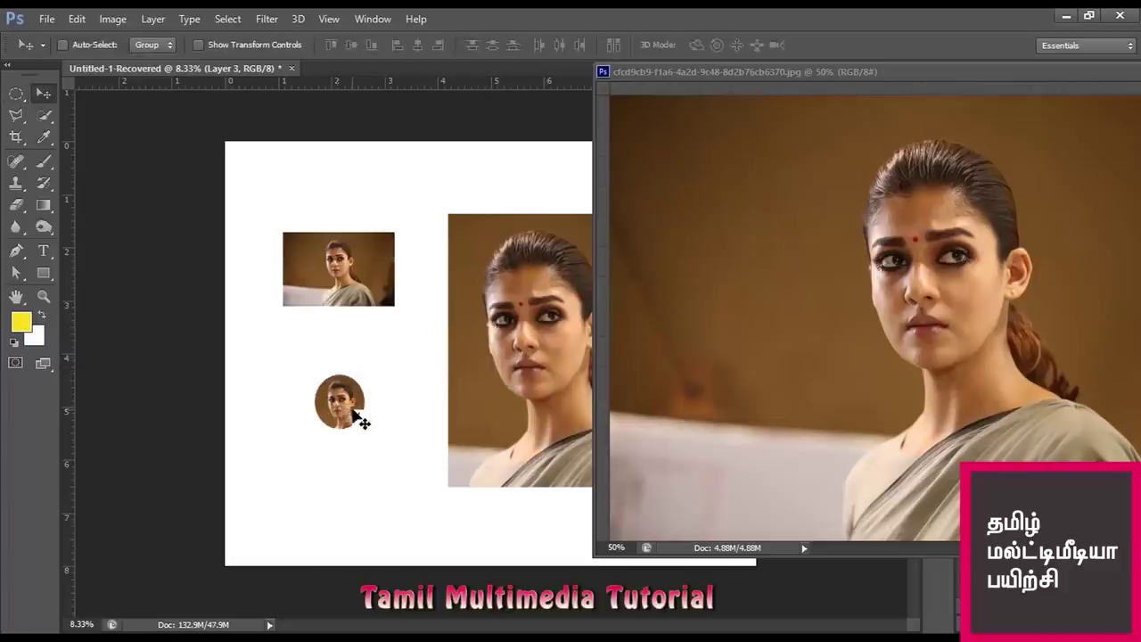
Step: Enlarge the head cutout to about 376% and reposition it up and left
key("ctrl+t")
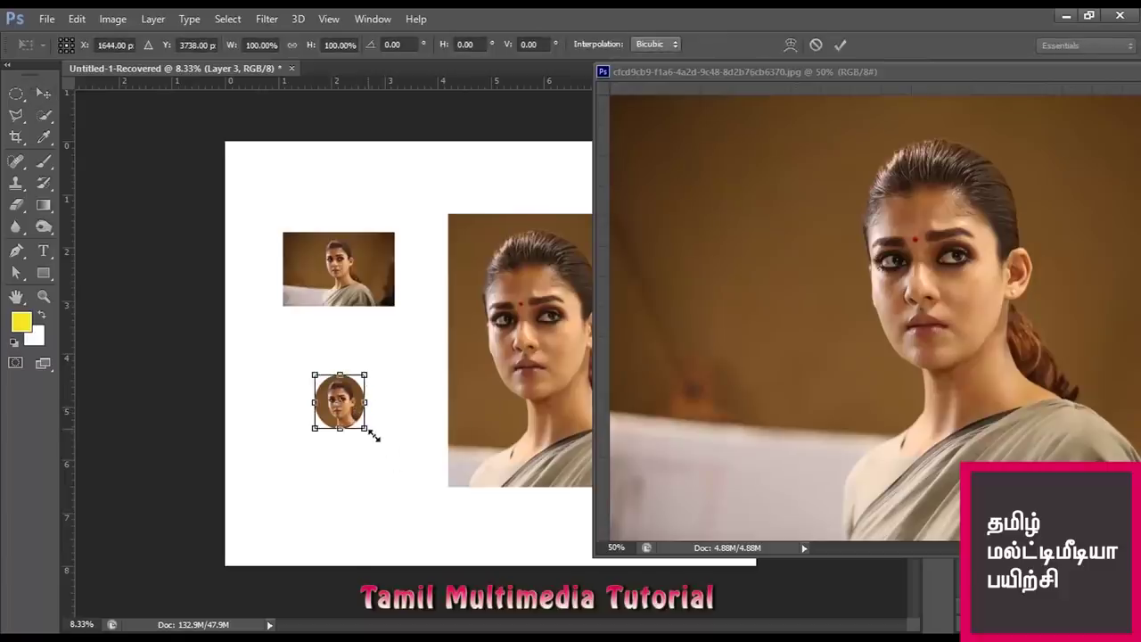
left_click_drag(373, 435, 505, 565)
left_click_drag(454, 471, 380, 421)
key("Return")
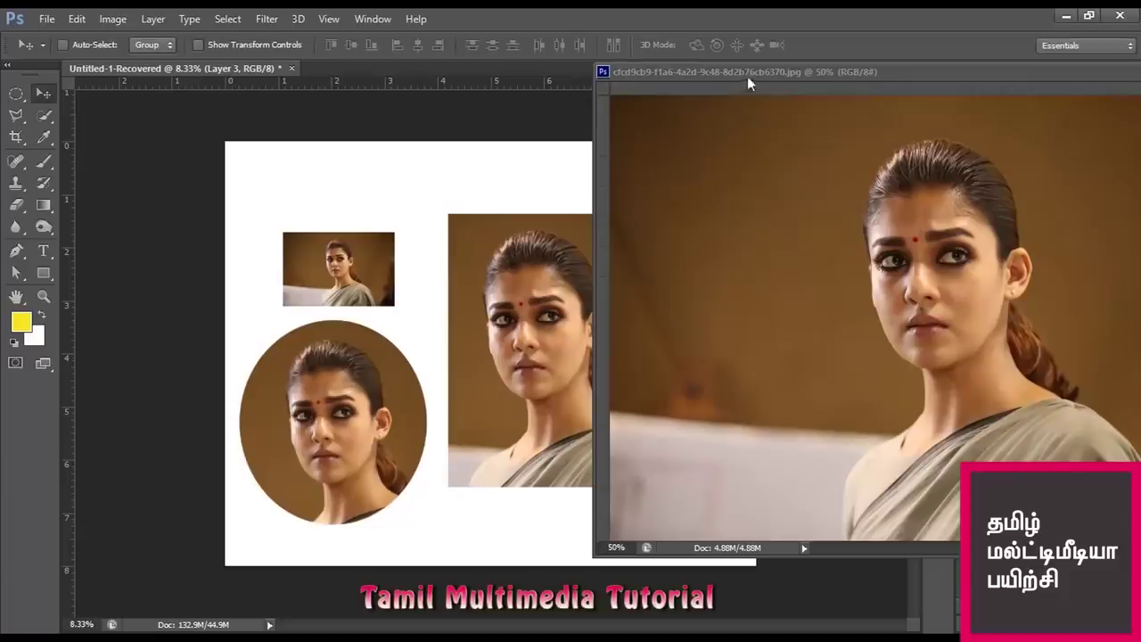
left_click_drag(740, 69, 802, 81)
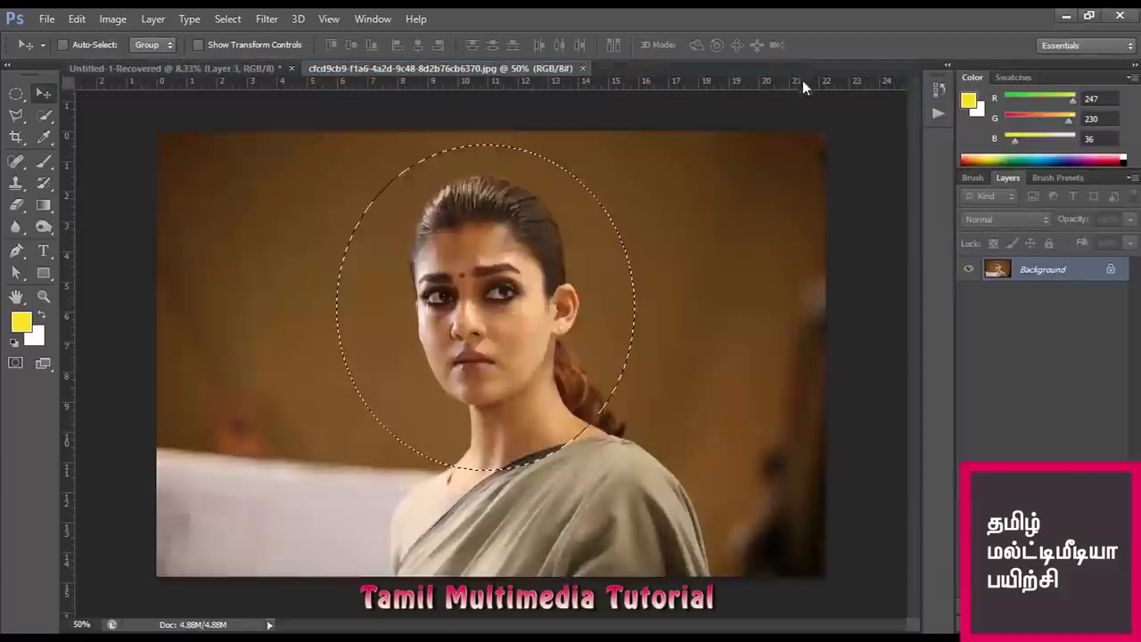
Step: Bring the Untitled-1-Recovered composition canvas to the front
left_click(241, 68)
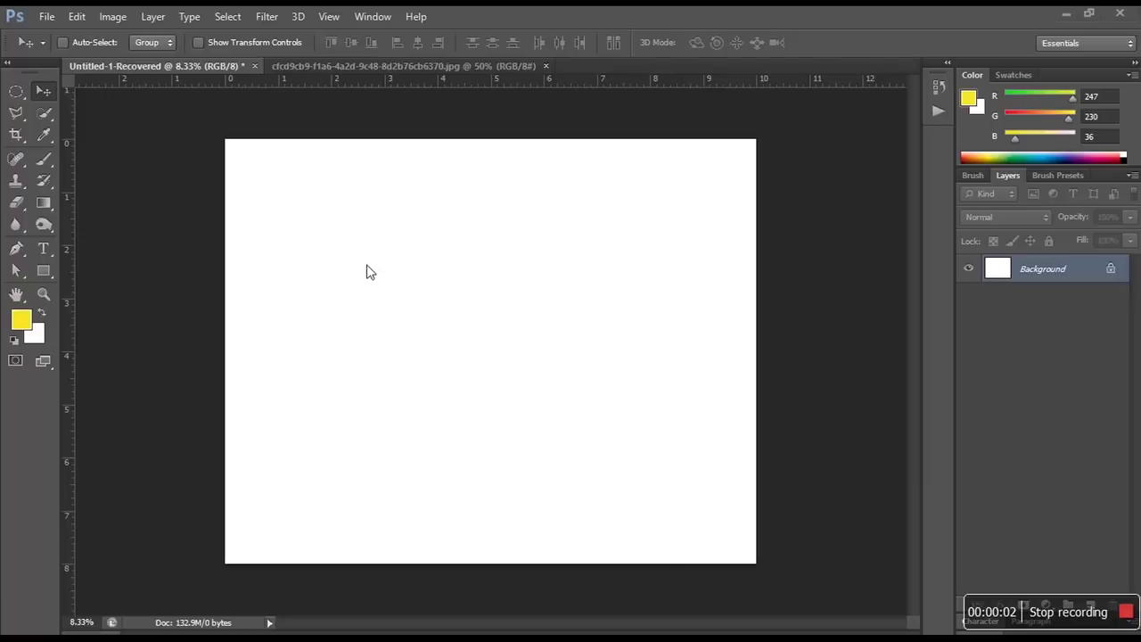
Step: Show the marquee tools flyout in the toolbox
left_click(17, 92)
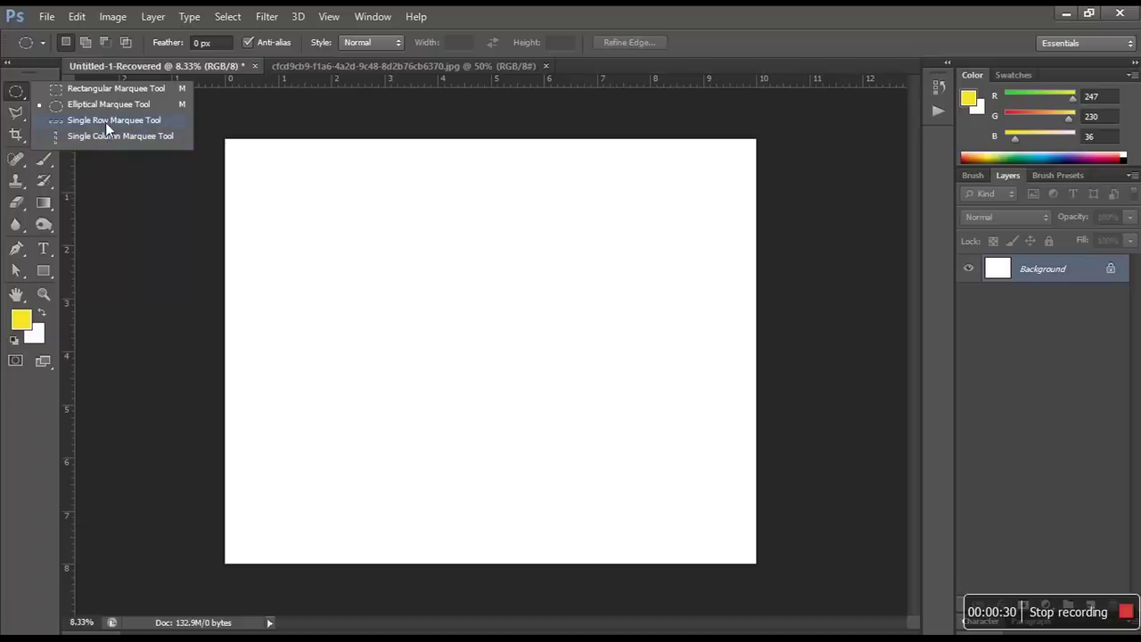
Step: Select a single-pixel row across the canvas near the 4-inch mark with Single Row Marquee
left_click(132, 120)
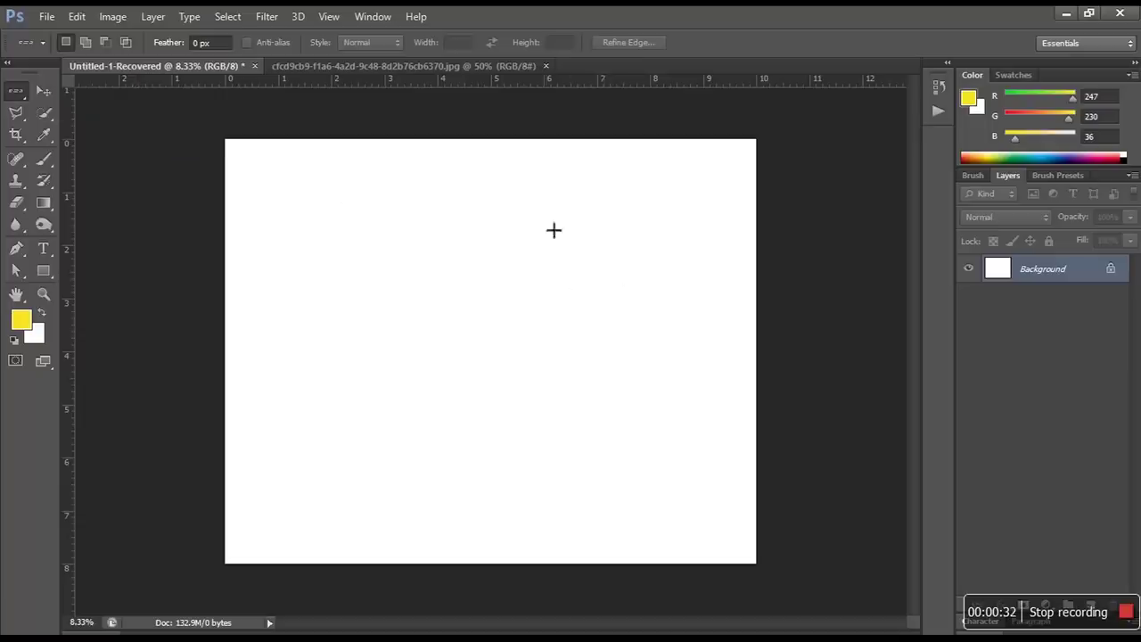
left_click(401, 207)
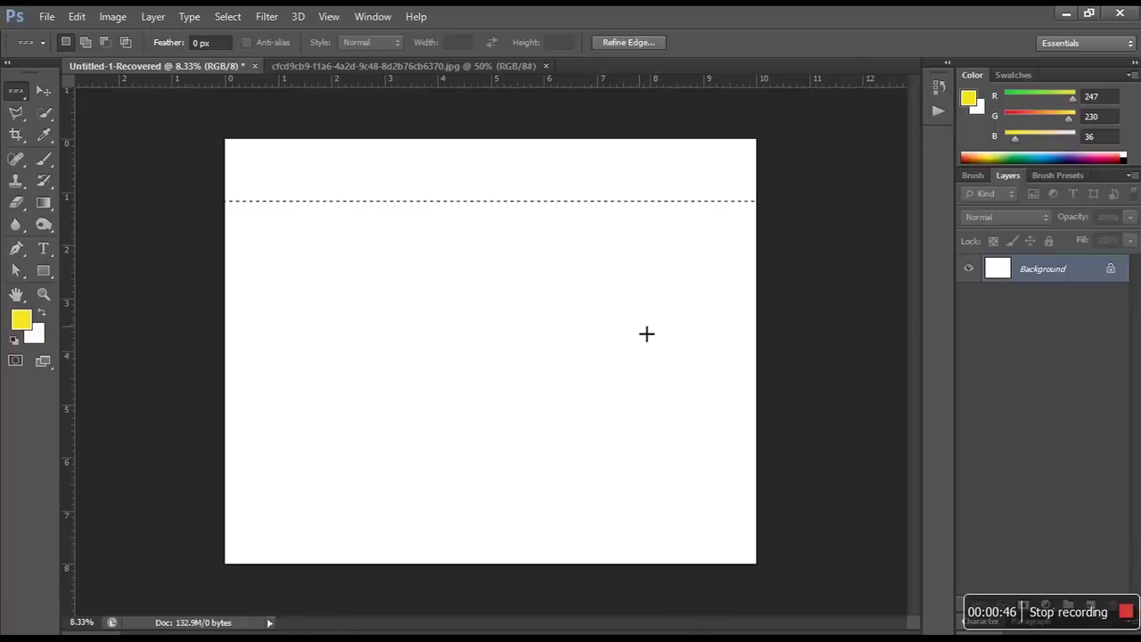
left_click(273, 355)
Step: Open Edit > Stroke and set the stroke width to 25 px
left_click(77, 19)
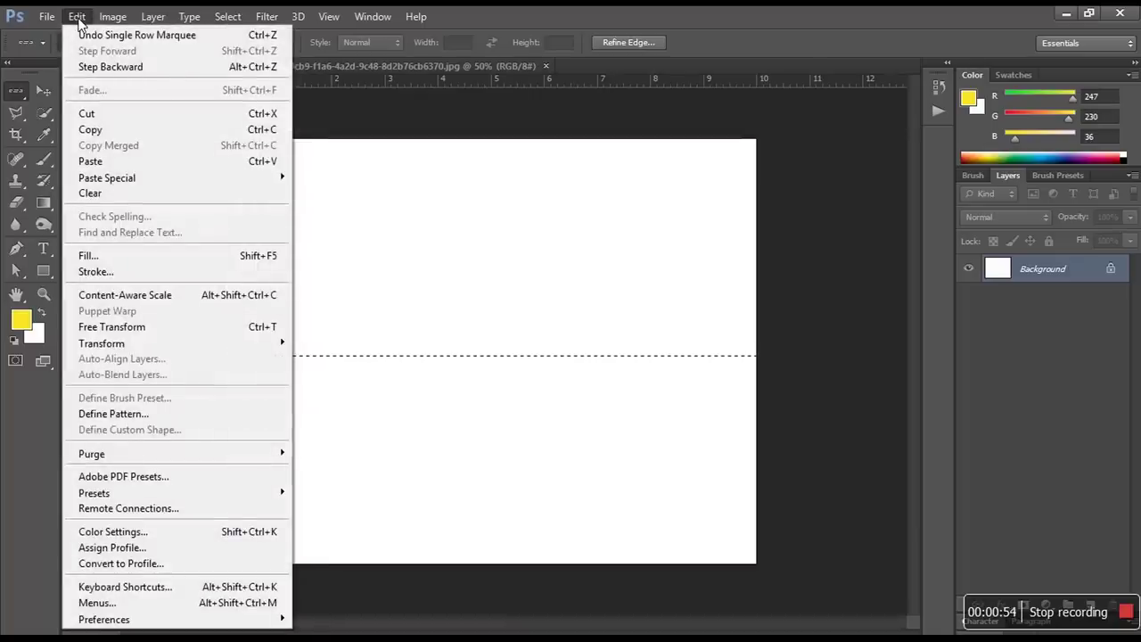
left_click(185, 272)
mouse_move(636, 134)
left_mouse_down()
mouse_move(689, 179)
mouse_move(655, 148)
left_mouse_up()
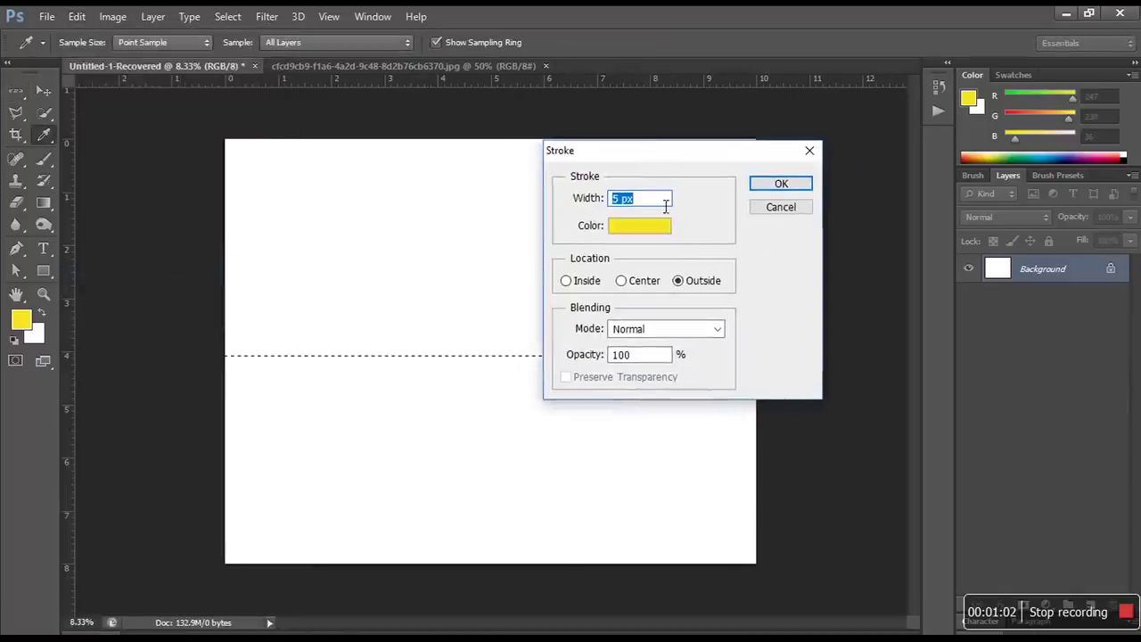
left_click_drag(619, 198, 588, 198)
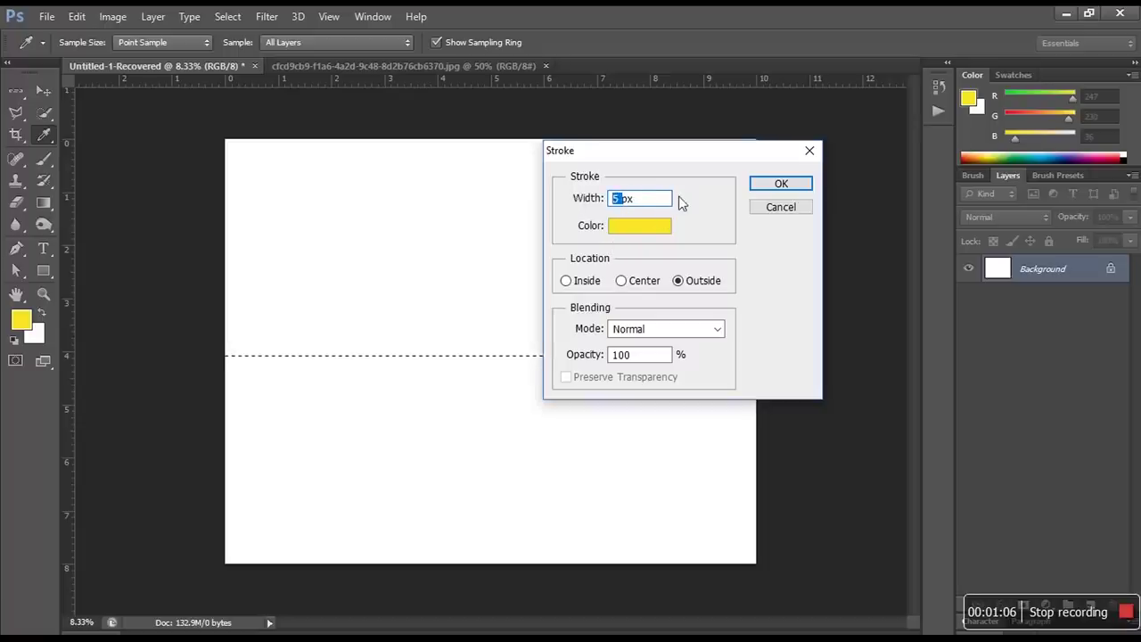
type("1")
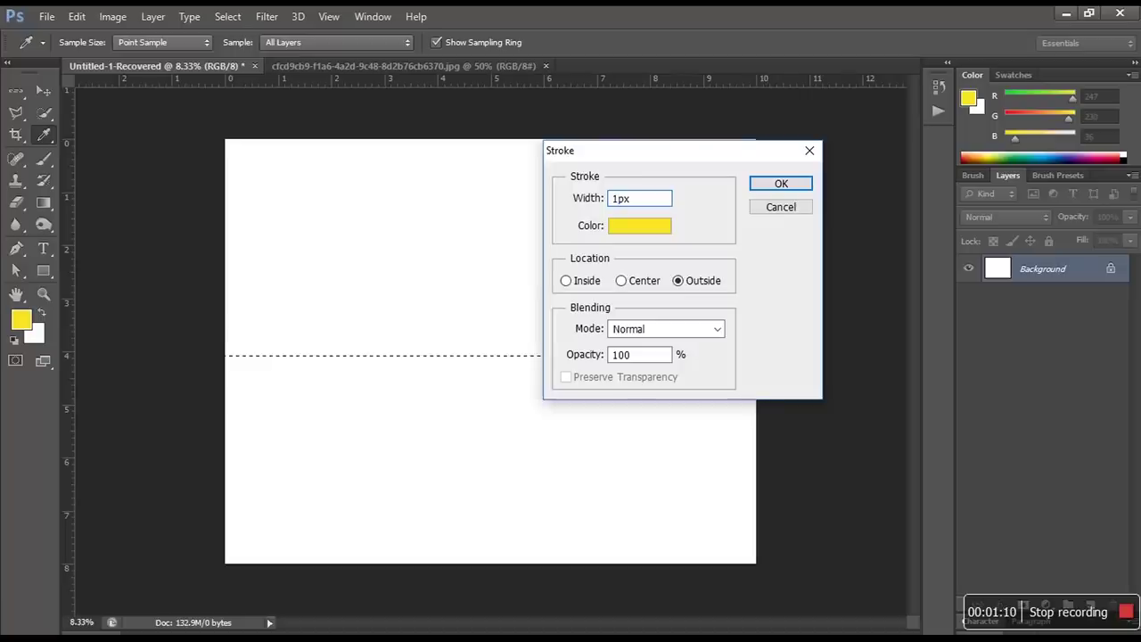
type("0")
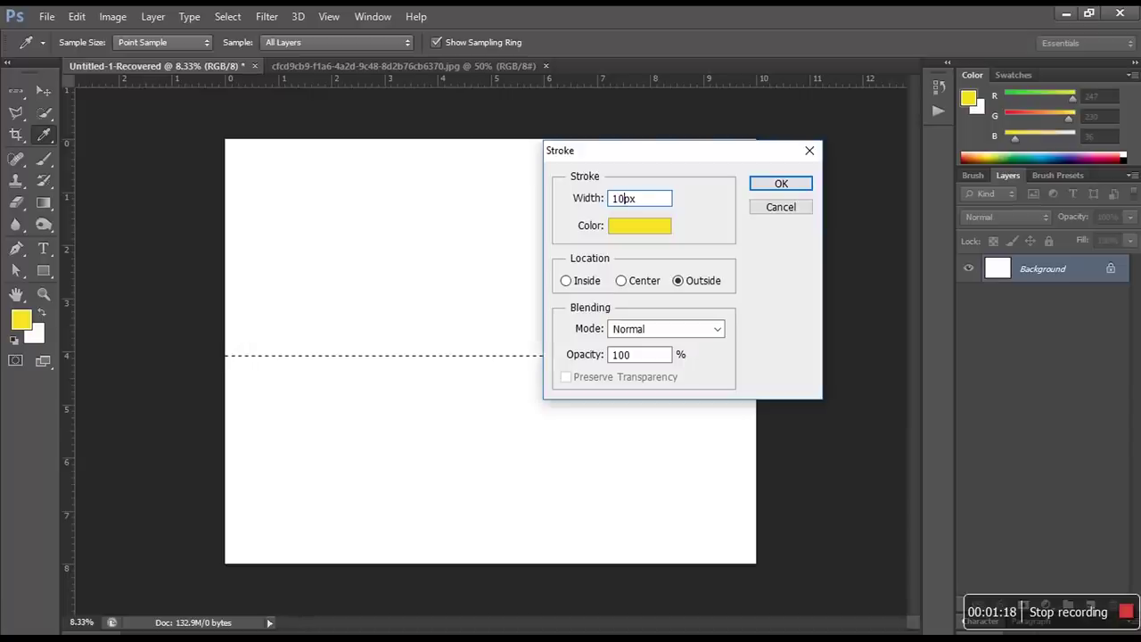
key("BackSpace")
key("BackSpace")
type("2")
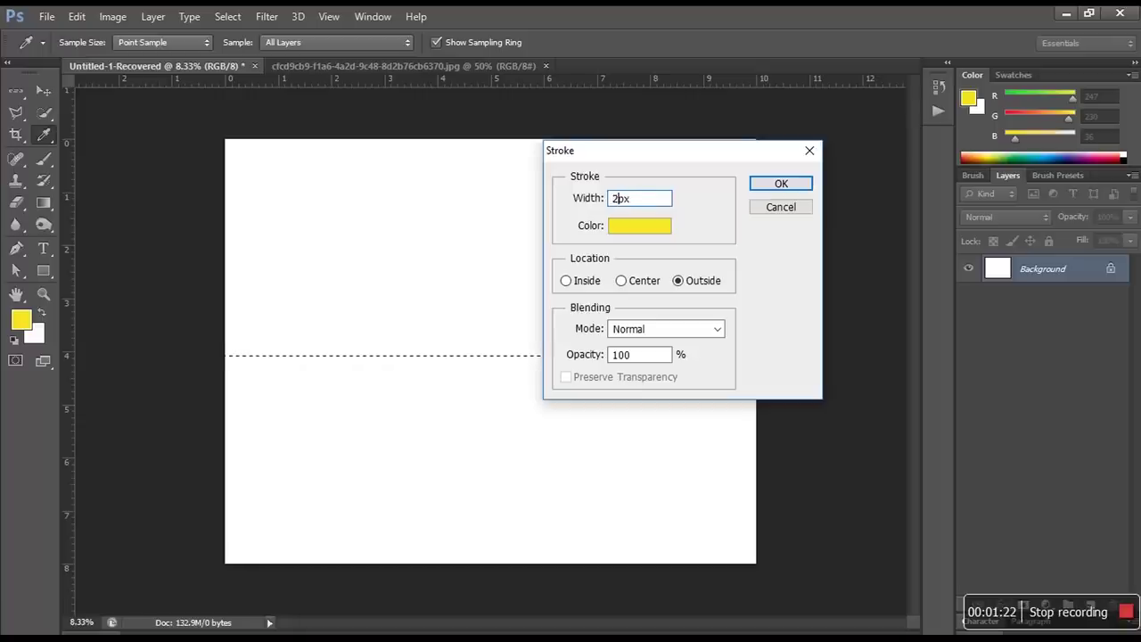
type("5")
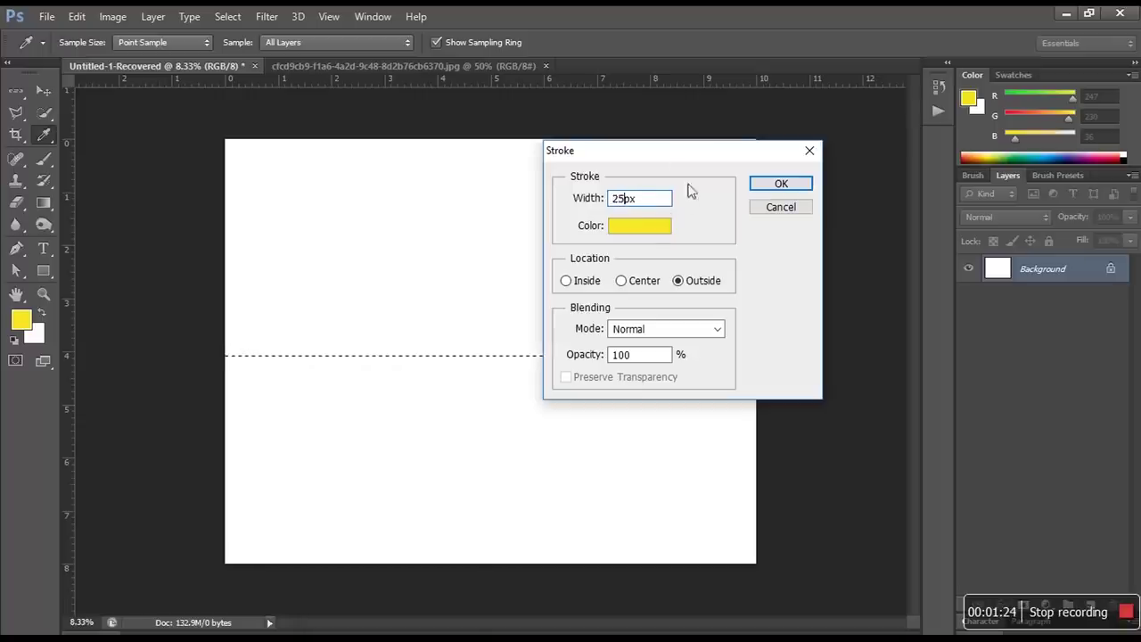
Step: Stroke the row in black with Center location, then deselect
left_click(636, 228)
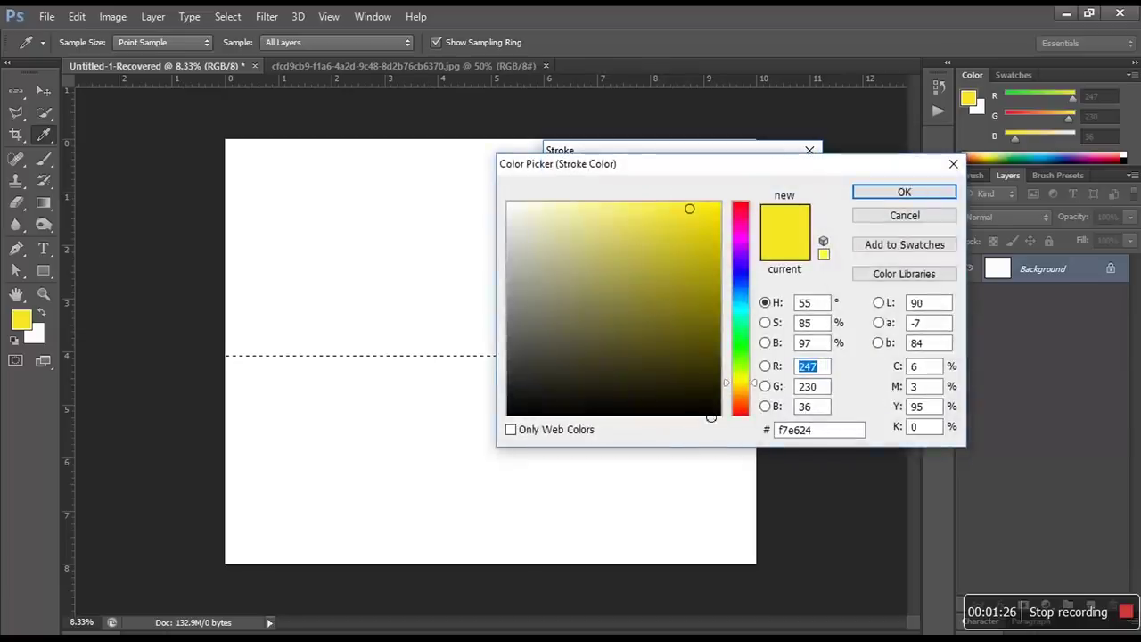
left_click(721, 416)
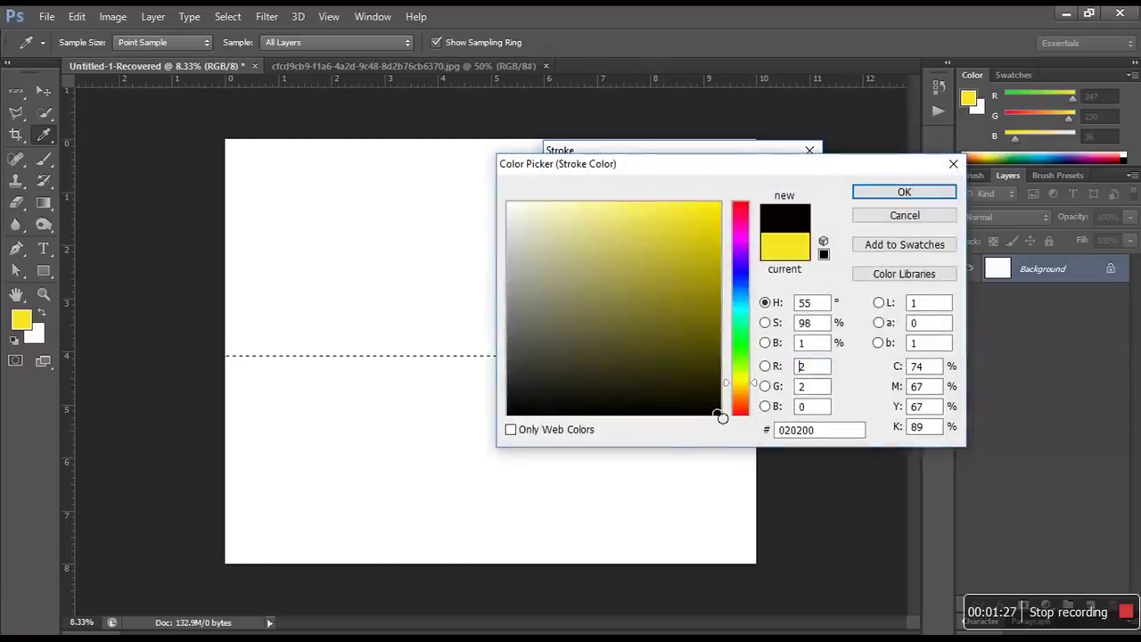
left_click(897, 195)
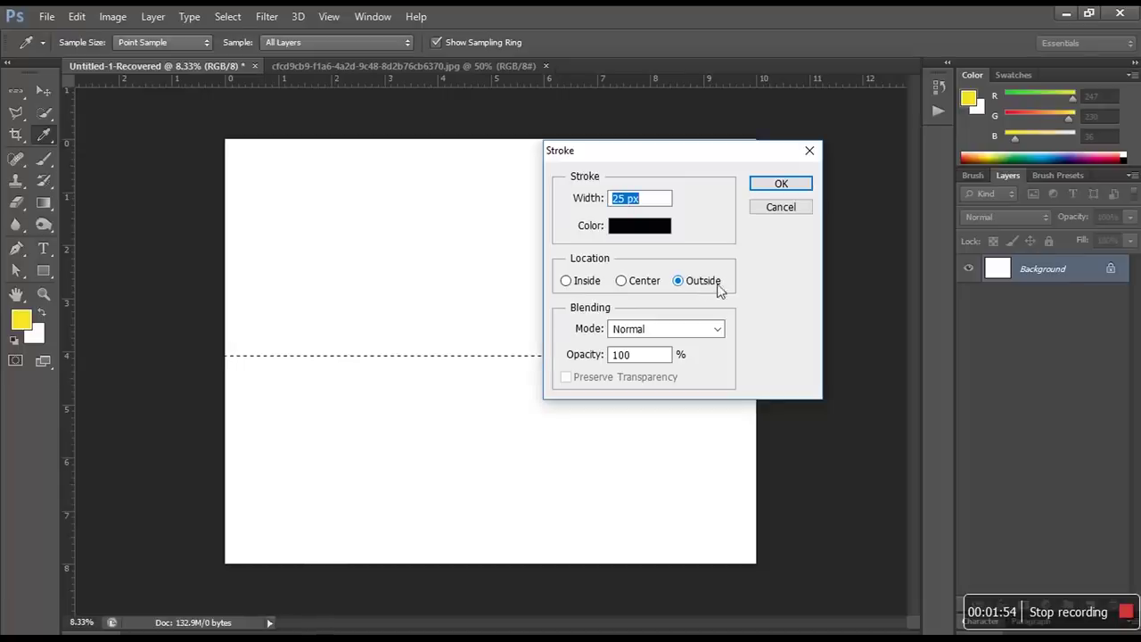
left_click(621, 281)
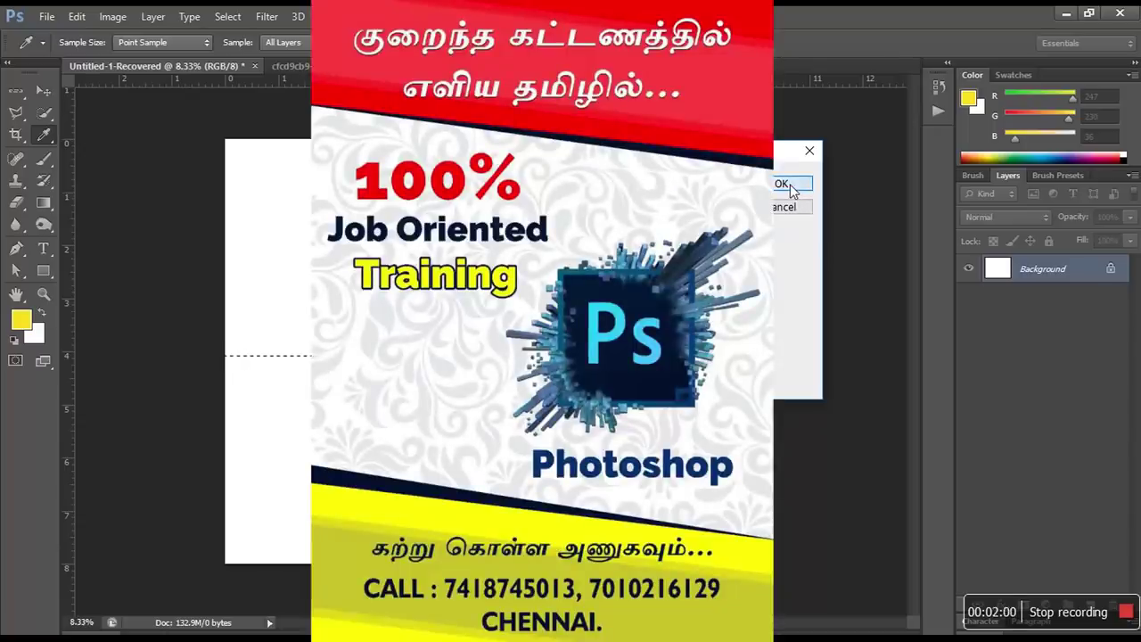
left_click(792, 191)
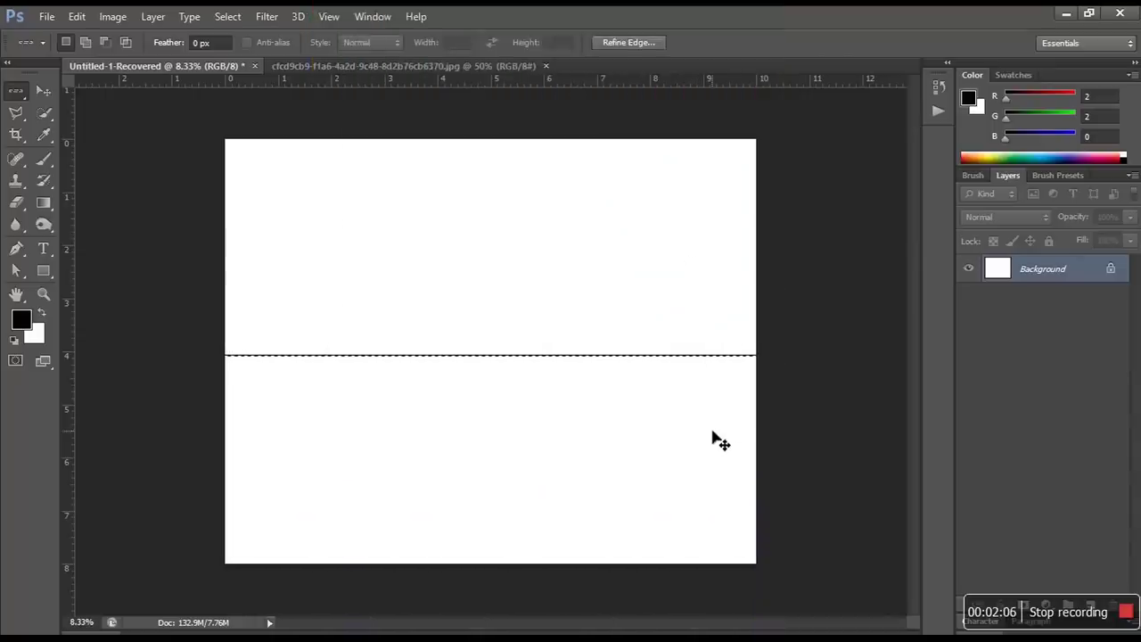
key("ctrl+d")
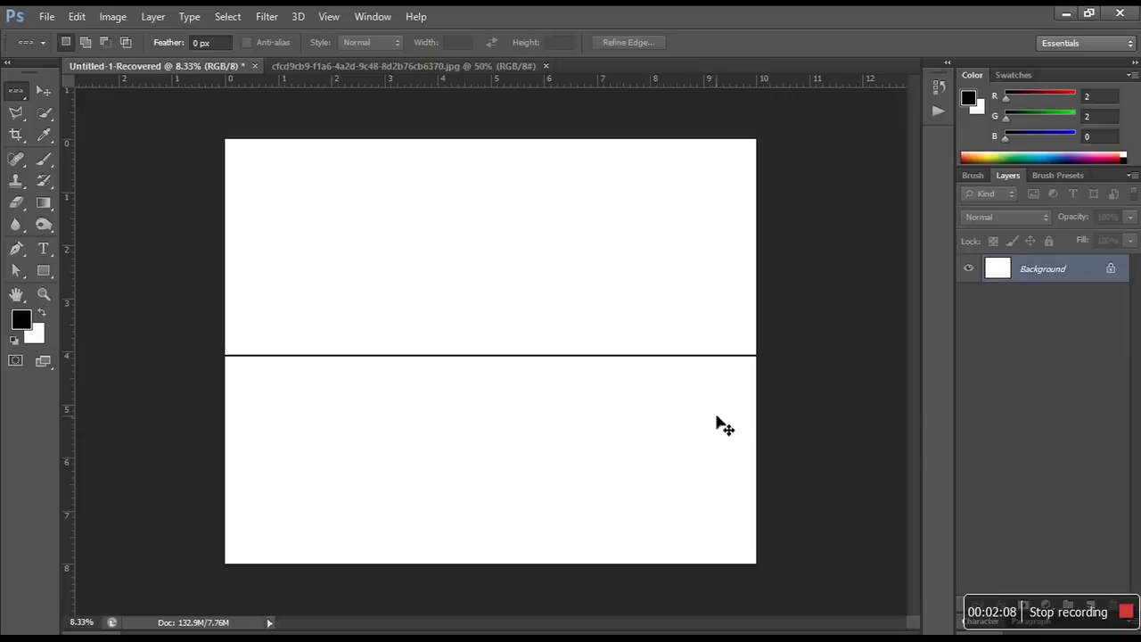
Step: Zoom in and select a single-pixel row just above the black line
key("ctrl+plus")
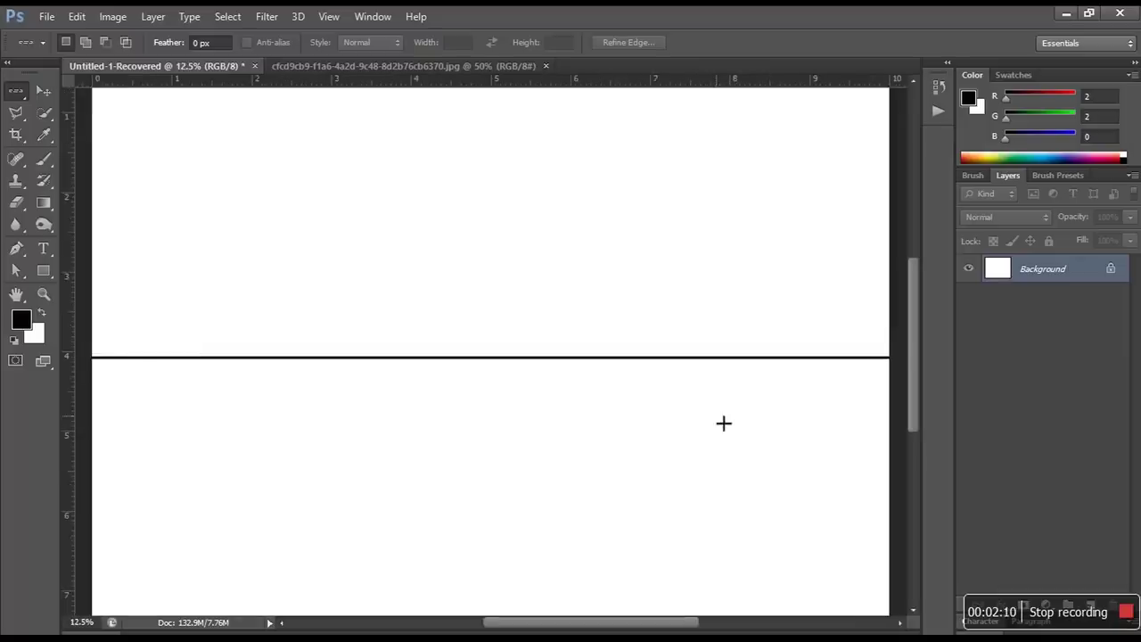
left_click_drag(913, 351, 911, 318)
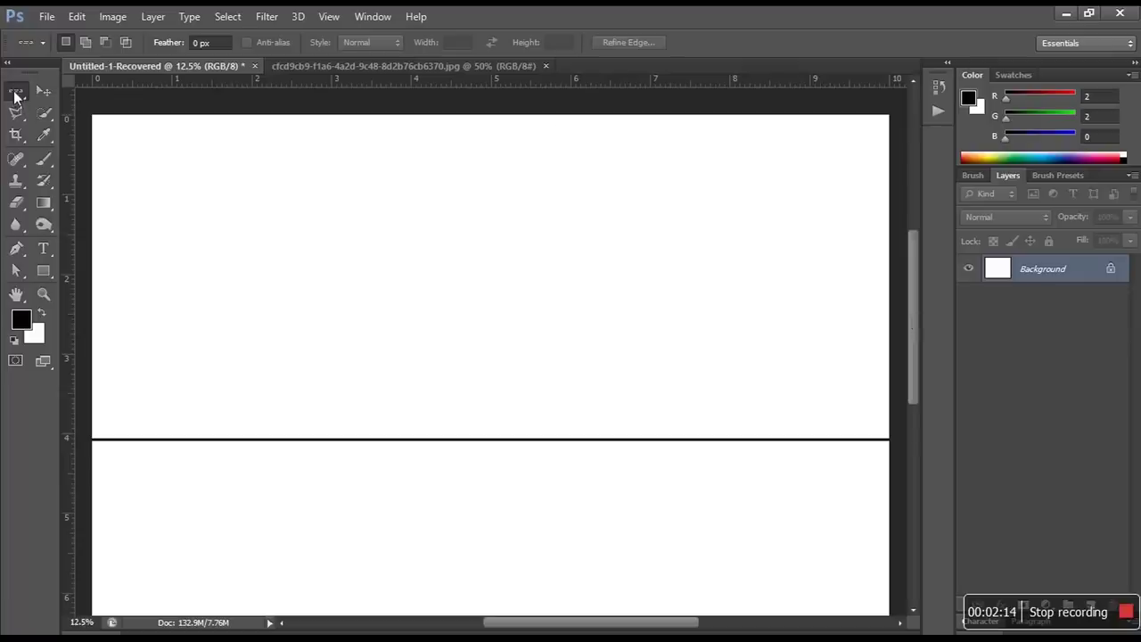
left_click(187, 275)
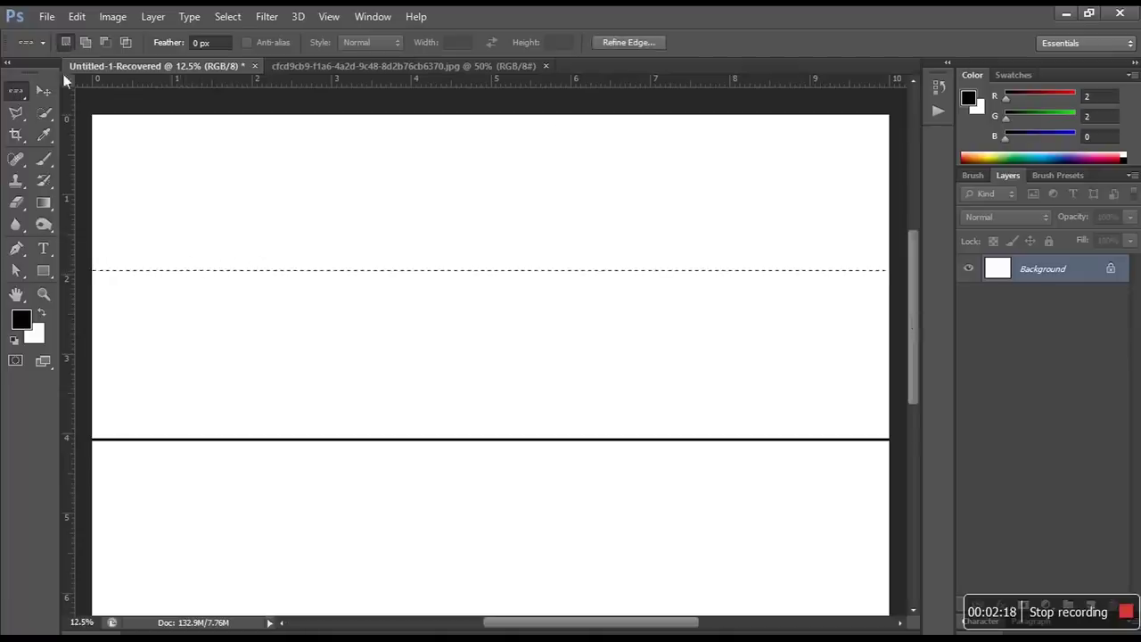
left_click(12, 98)
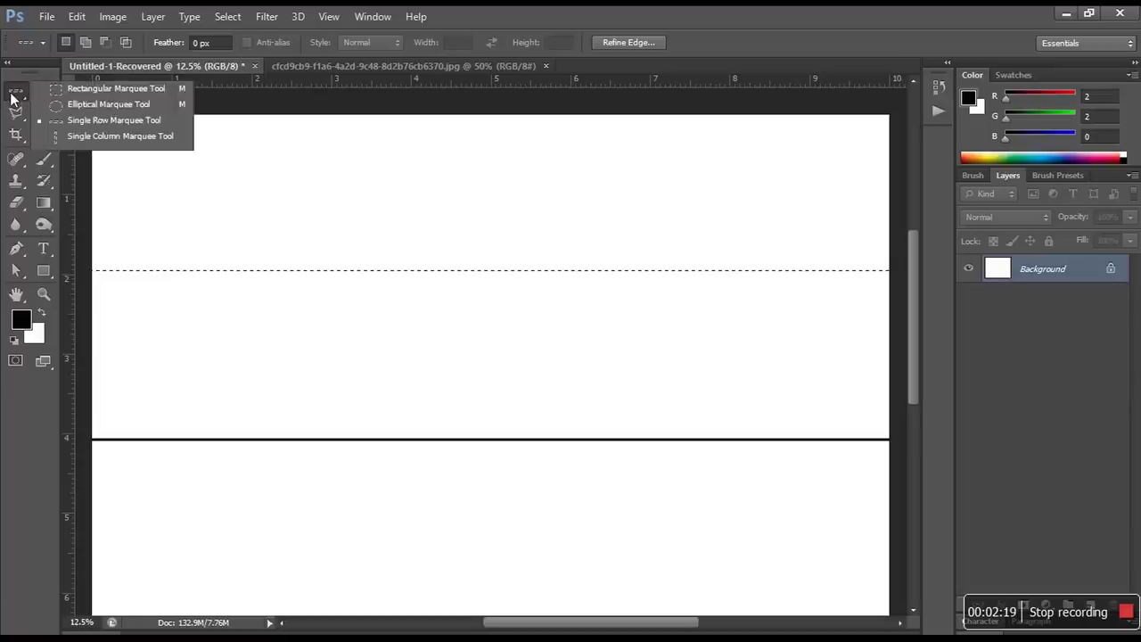
left_click(134, 122)
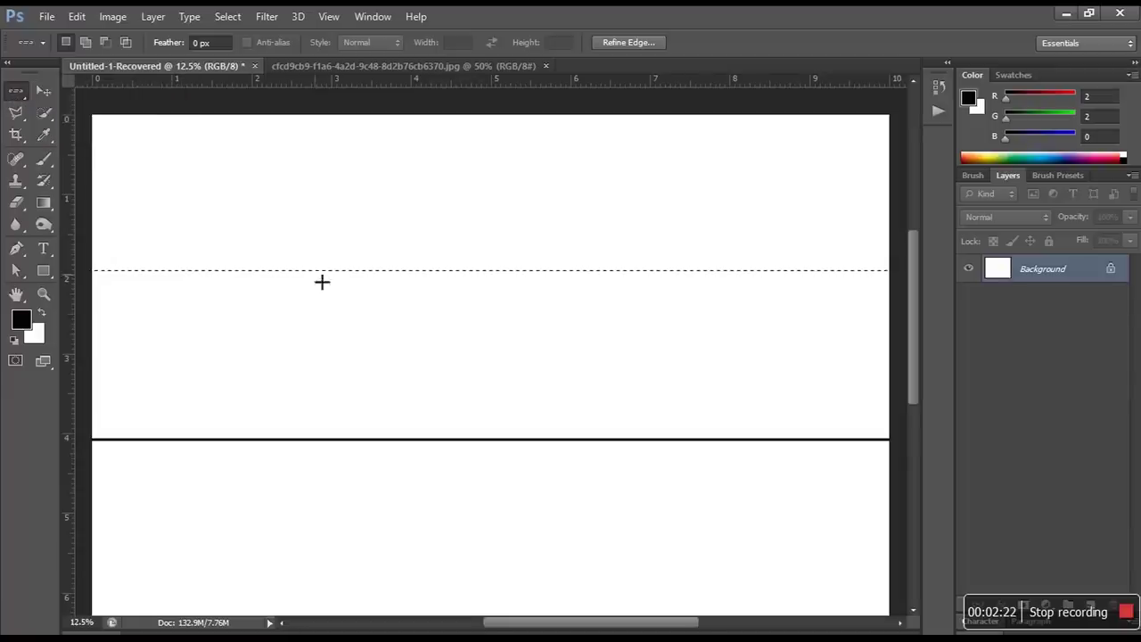
Step: Stroke the row 50 px wide in pink-red #ff0042, then deselect
left_click(77, 18)
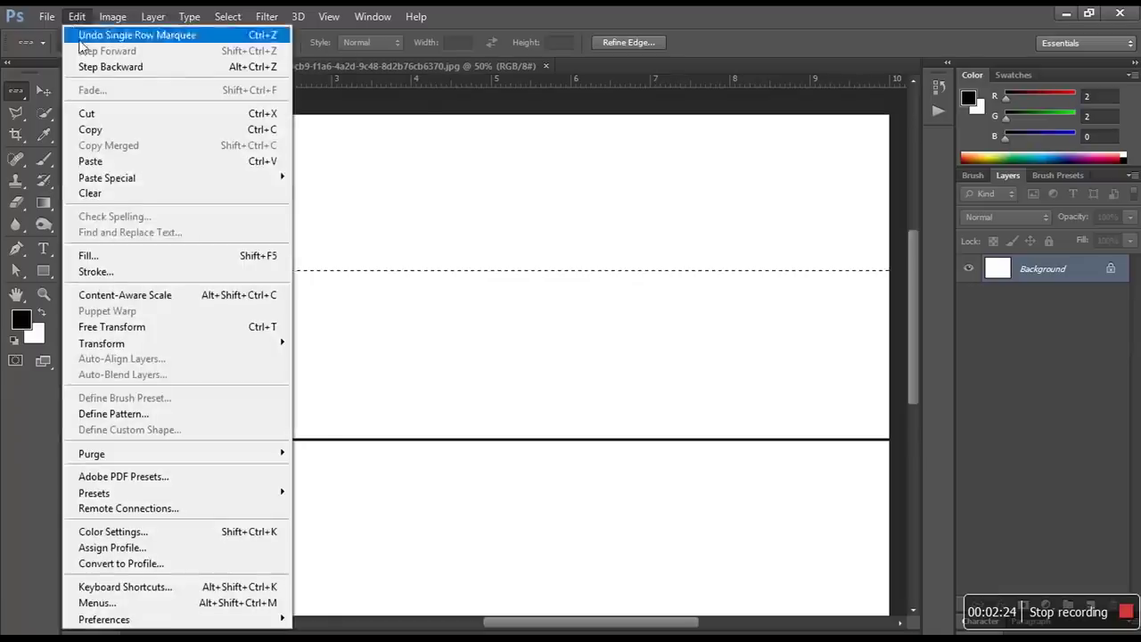
left_click(189, 272)
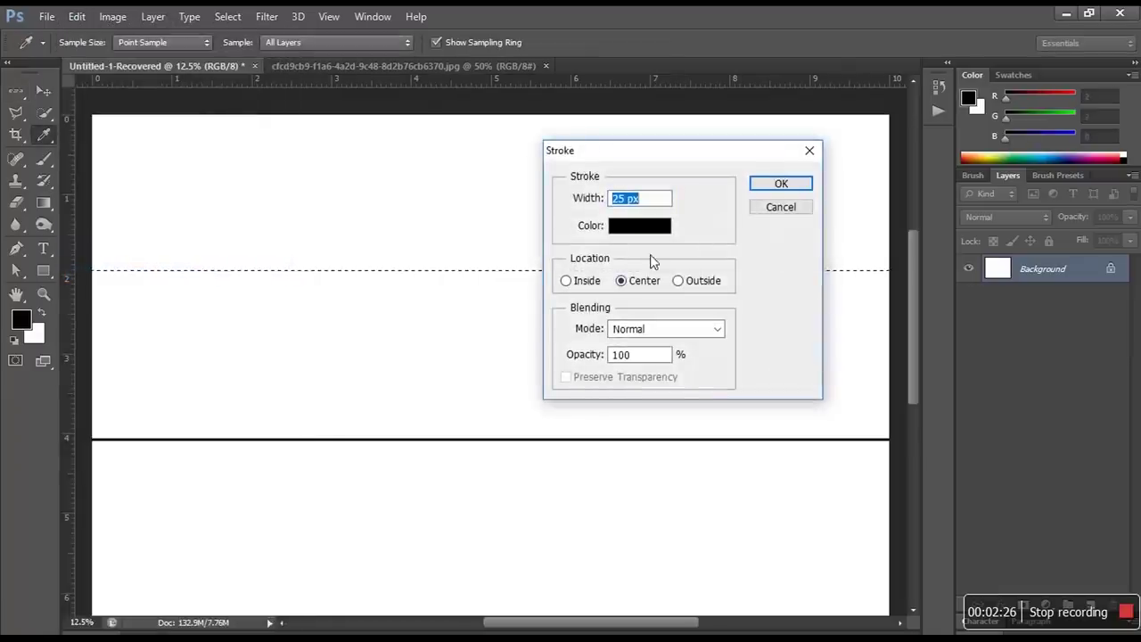
left_click(636, 229)
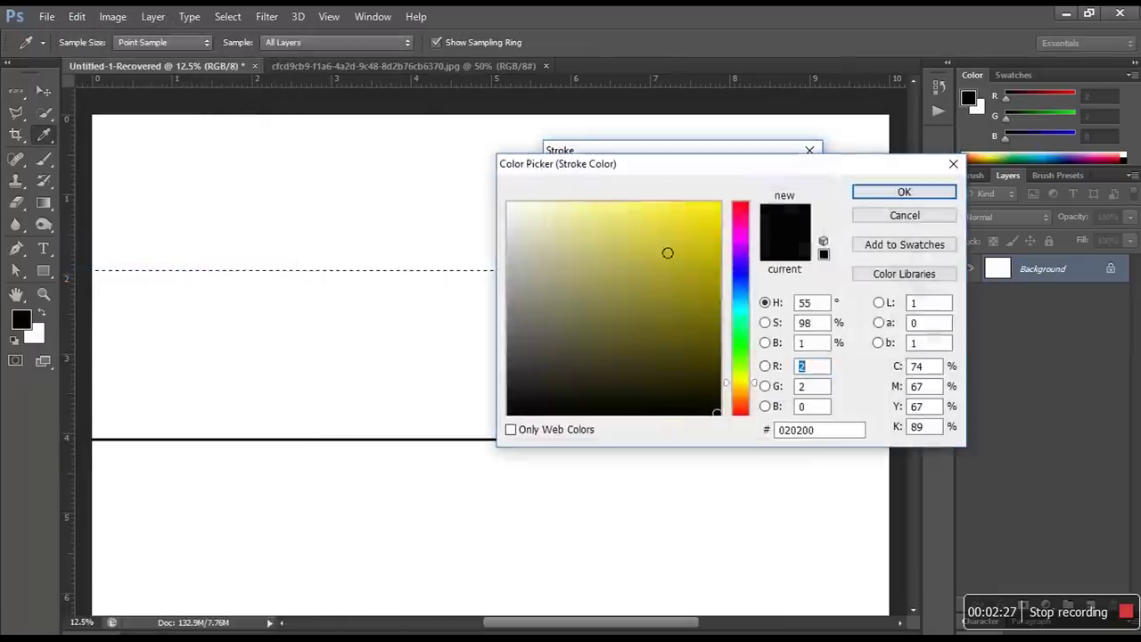
left_click(739, 212)
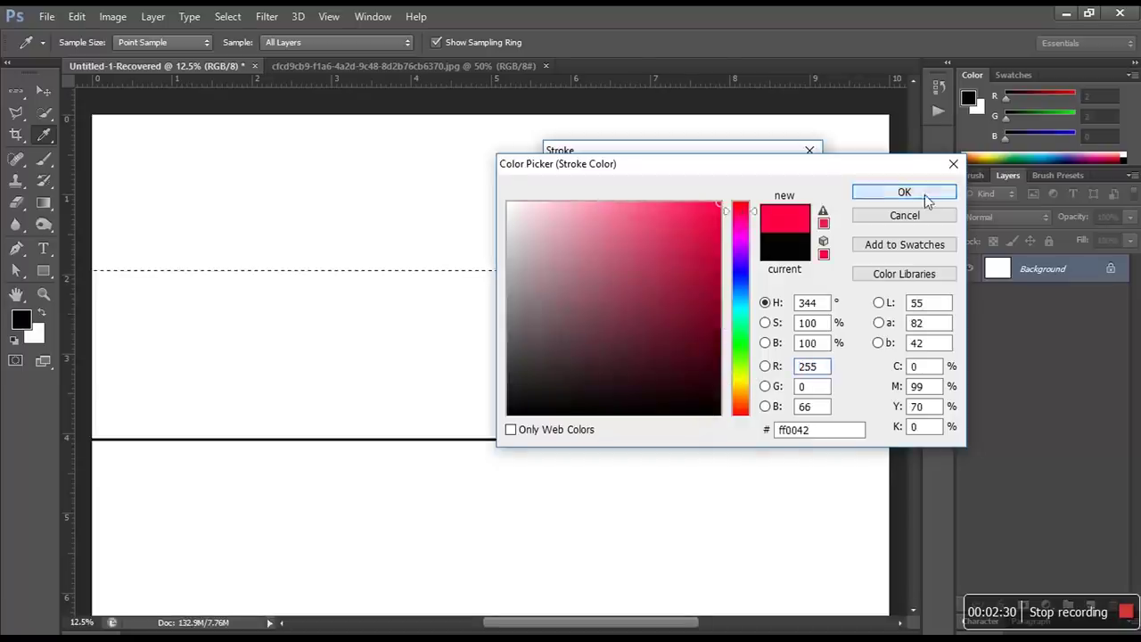
left_click(909, 194)
left_click_drag(623, 200, 560, 203)
type("50")
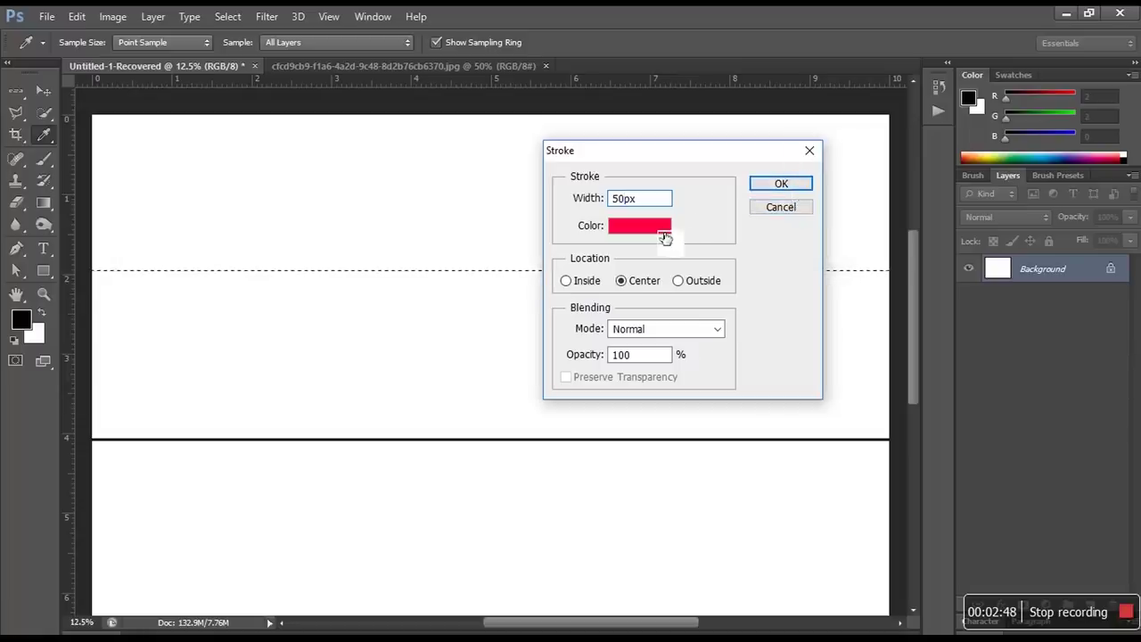
left_click(772, 185)
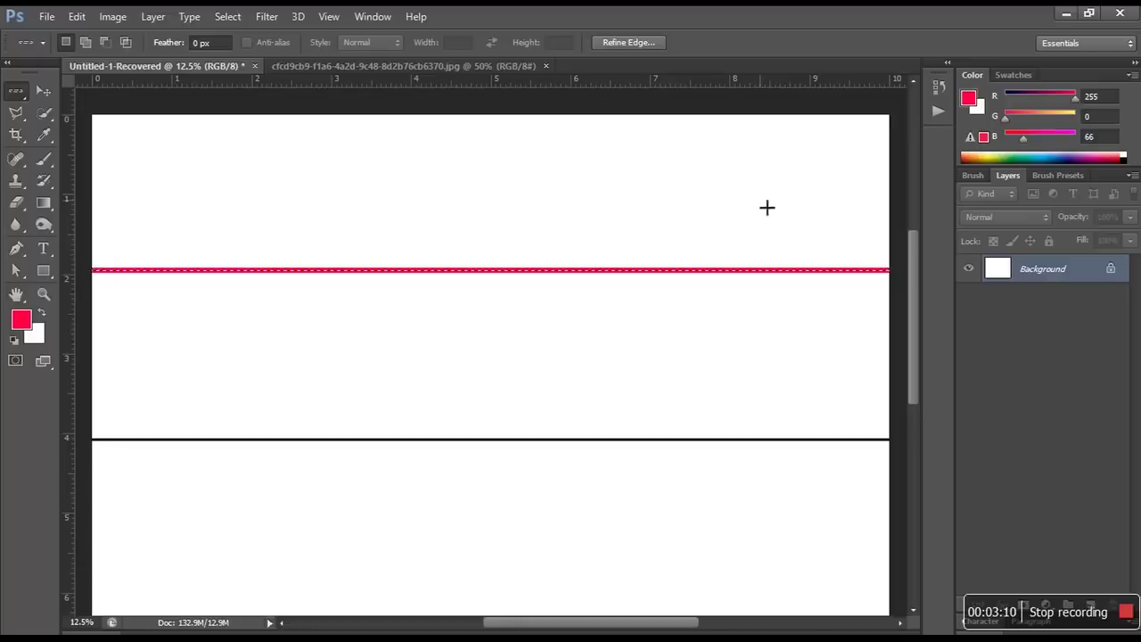
left_click(745, 318)
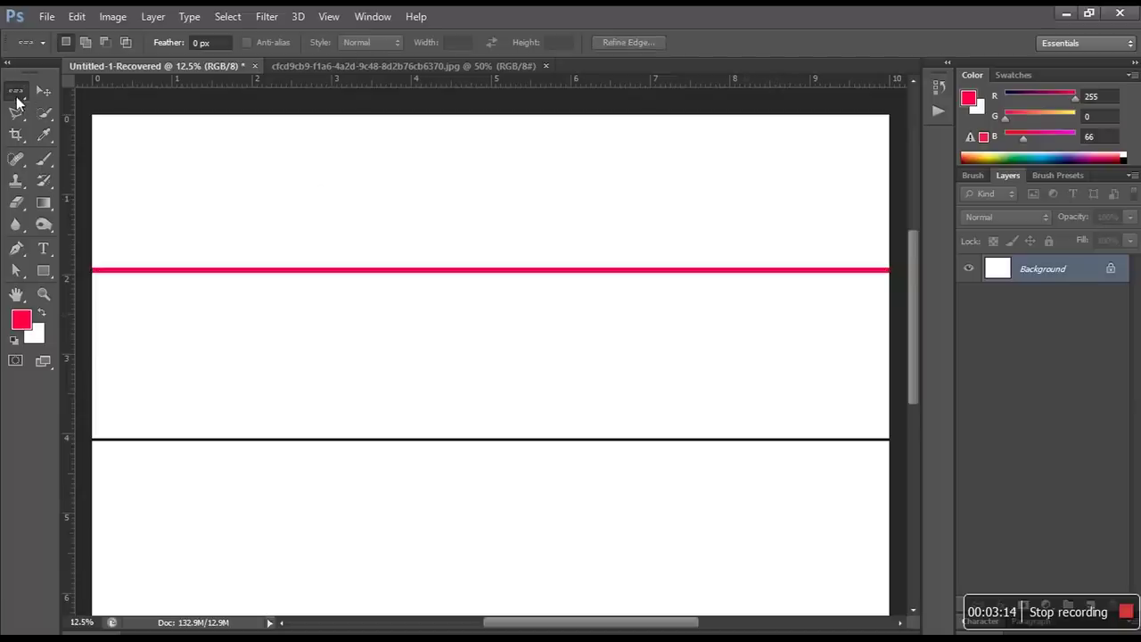
Step: Stroke a 50 px pink-red vertical line down the page centre from a single-column selection
left_click(16, 95)
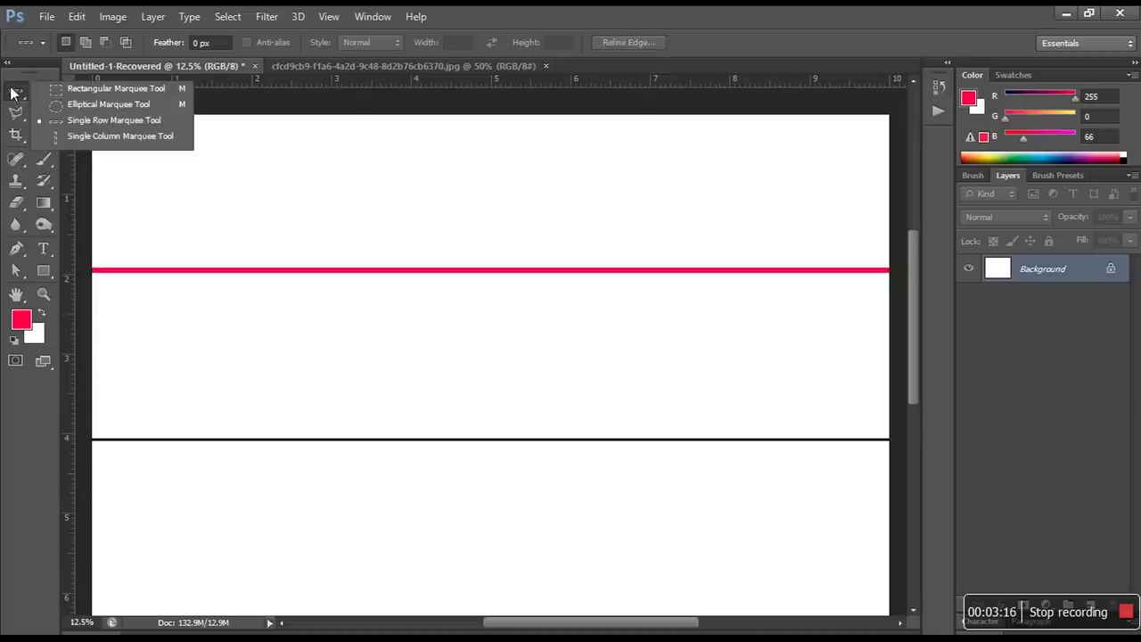
left_click(120, 135)
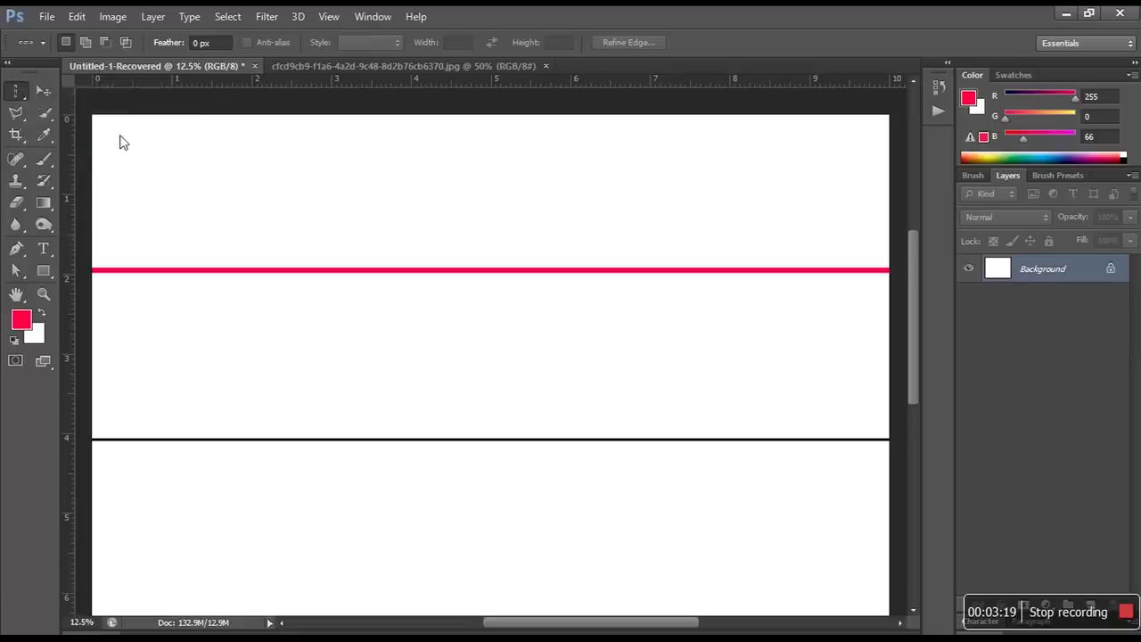
left_click(205, 134)
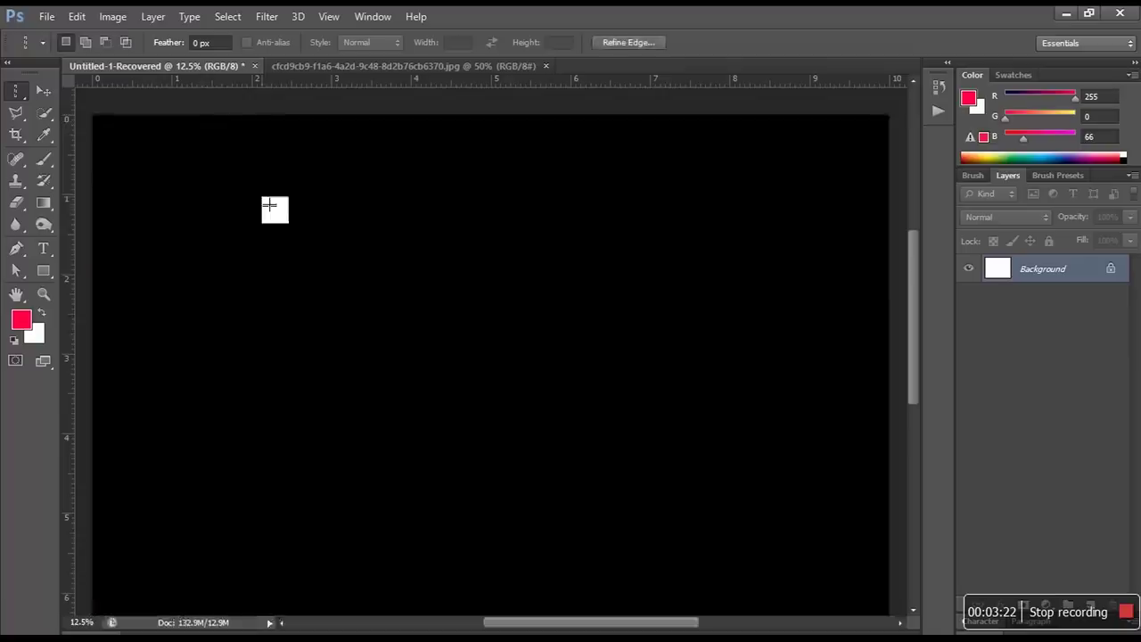
left_click(498, 126)
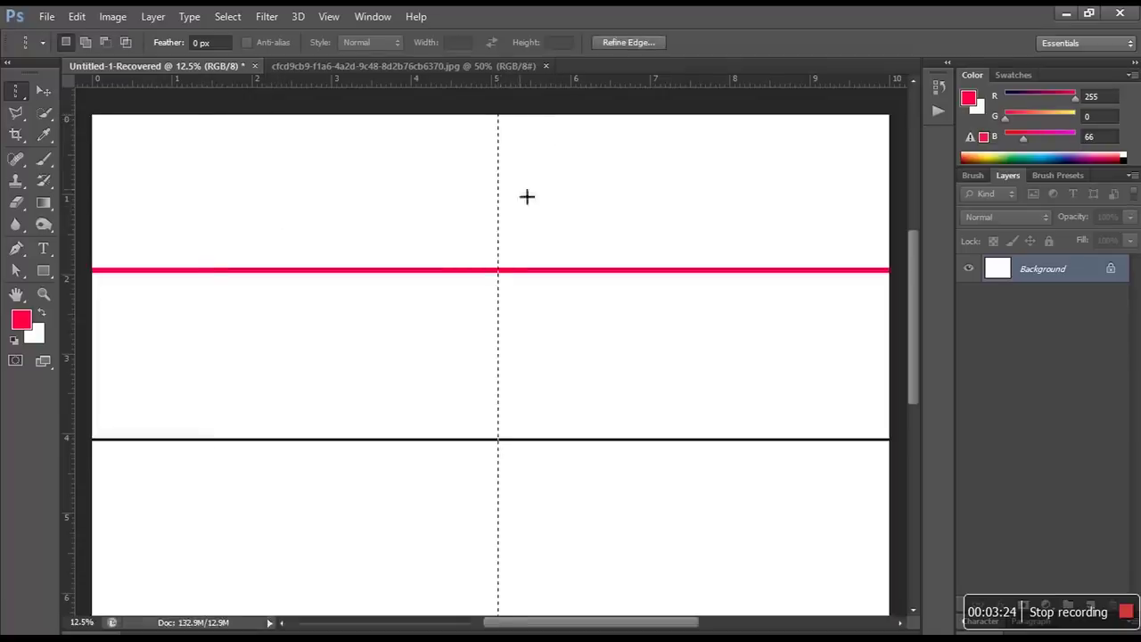
left_click(77, 17)
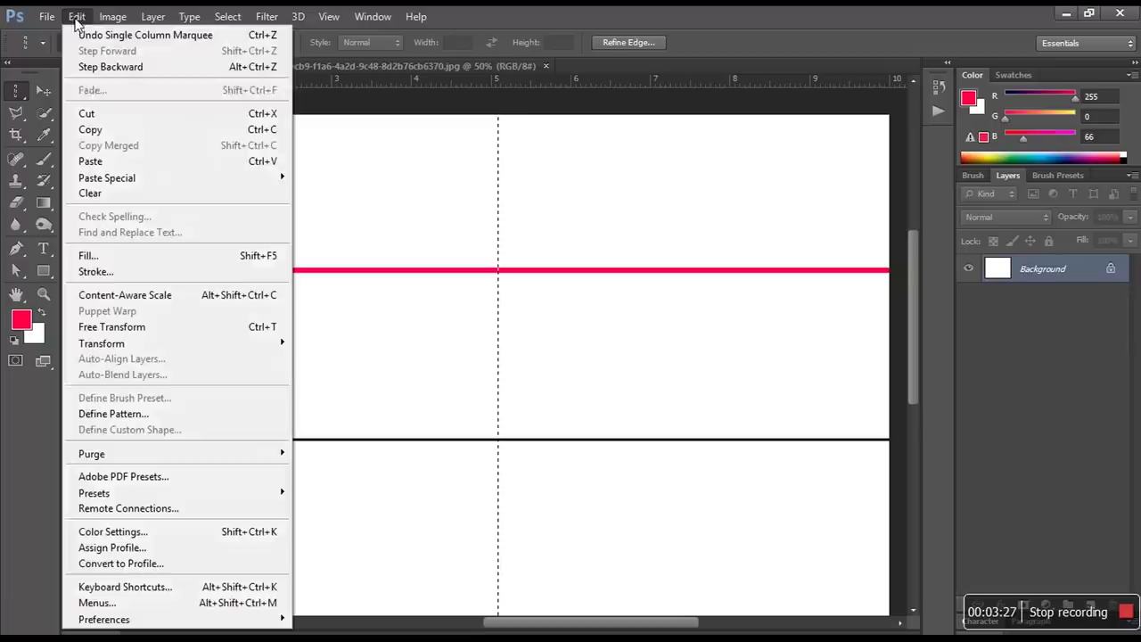
left_click(143, 271)
left_click(798, 187)
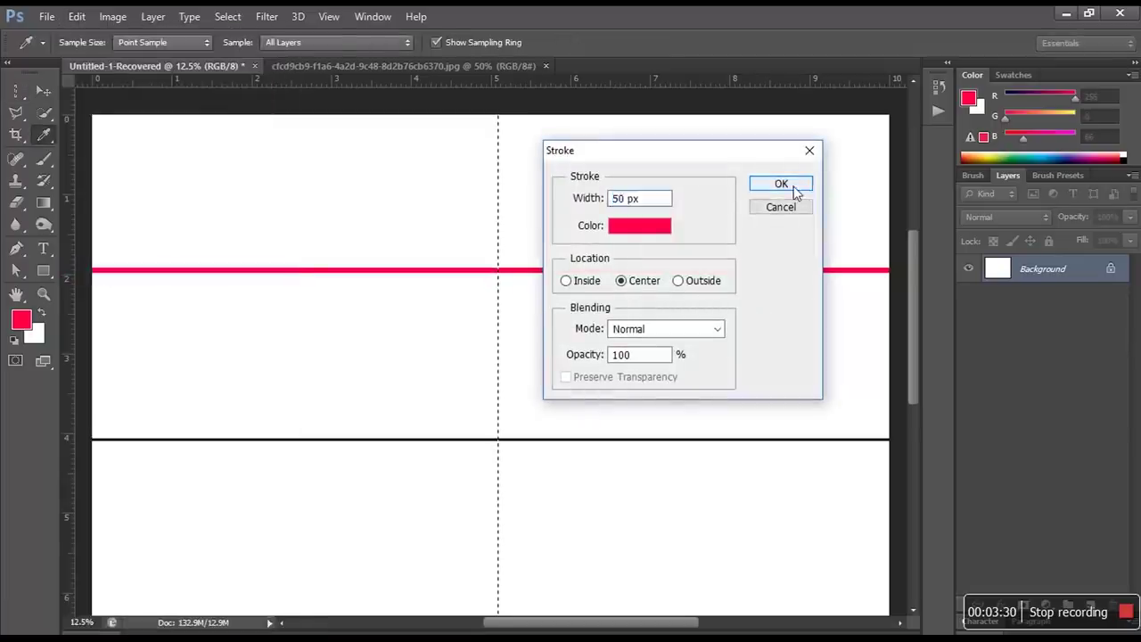
Step: Add matching 50 px red vertical lines left and right of centre
left_click(291, 126)
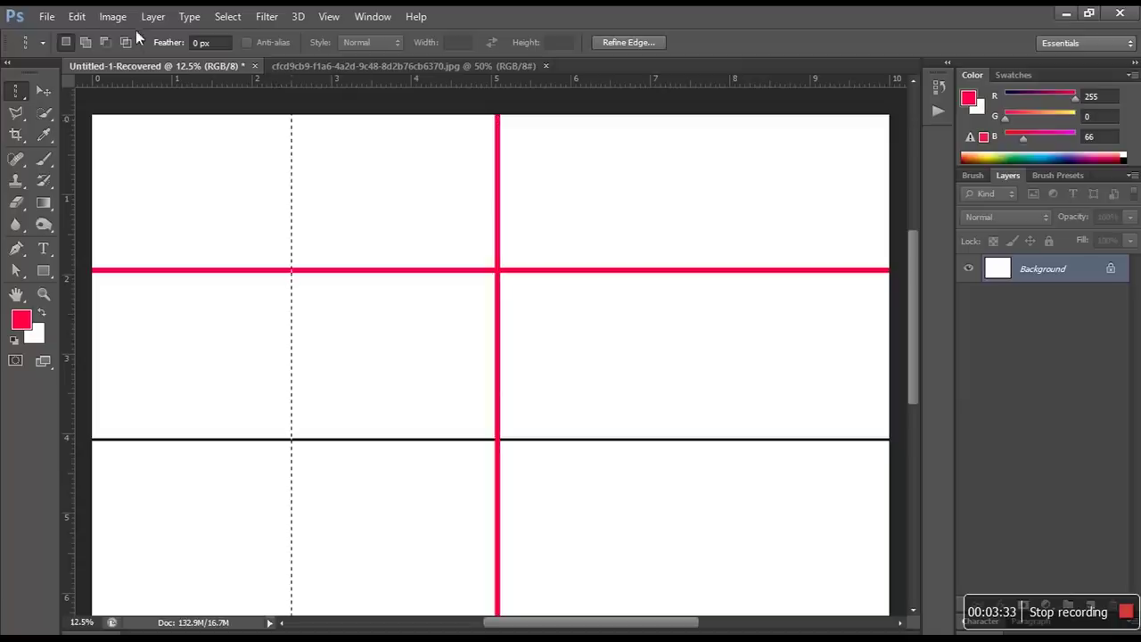
left_click(77, 16)
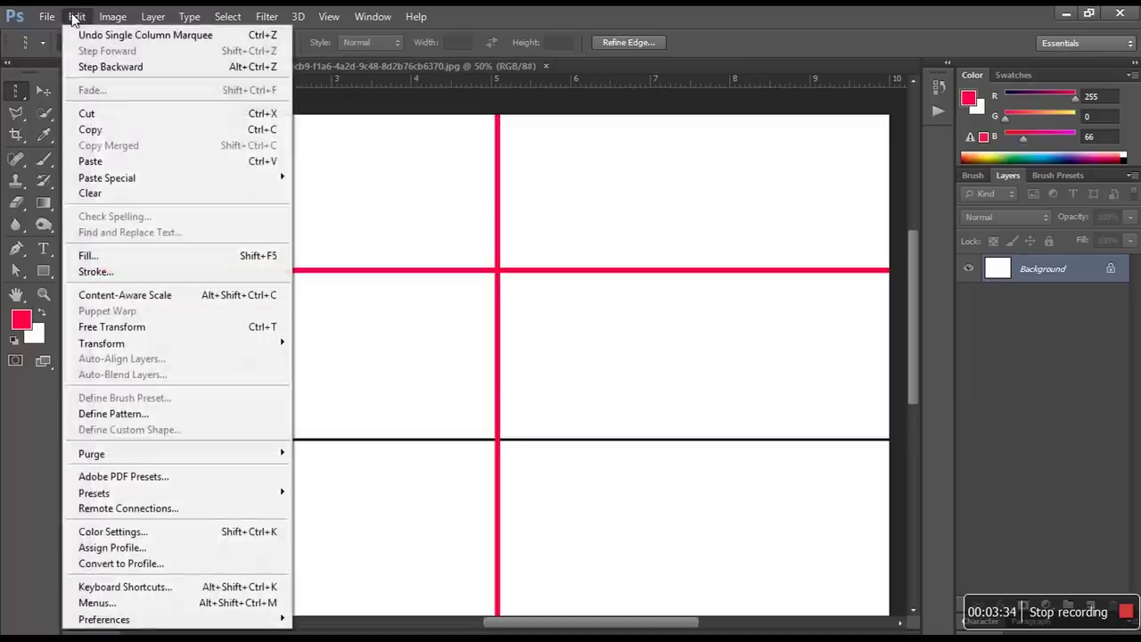
left_click(165, 273)
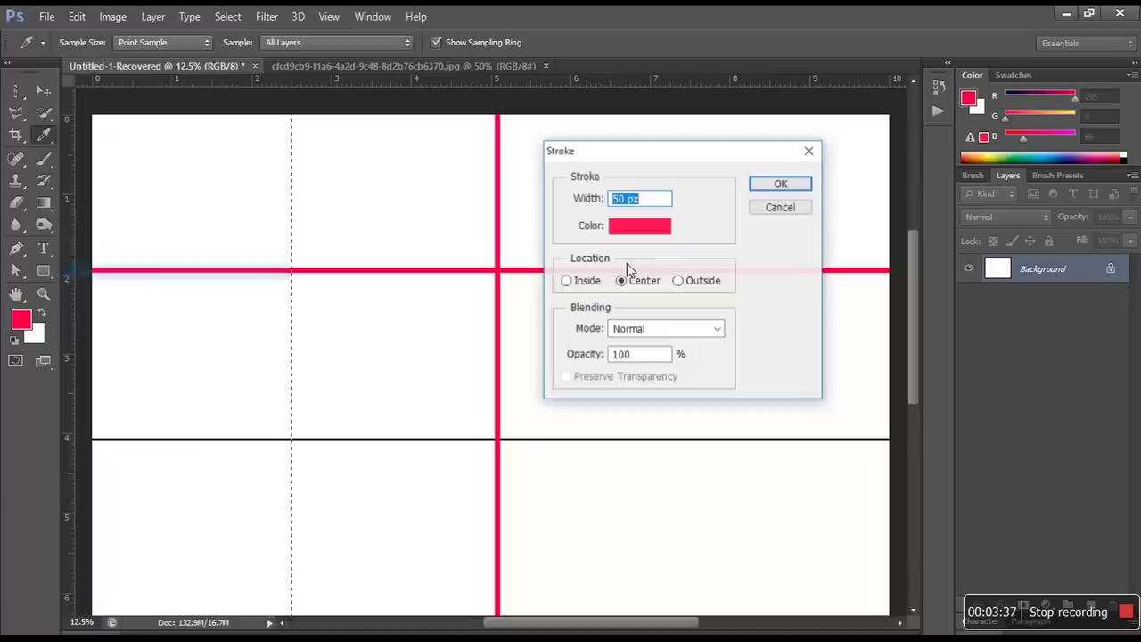
left_click(780, 185)
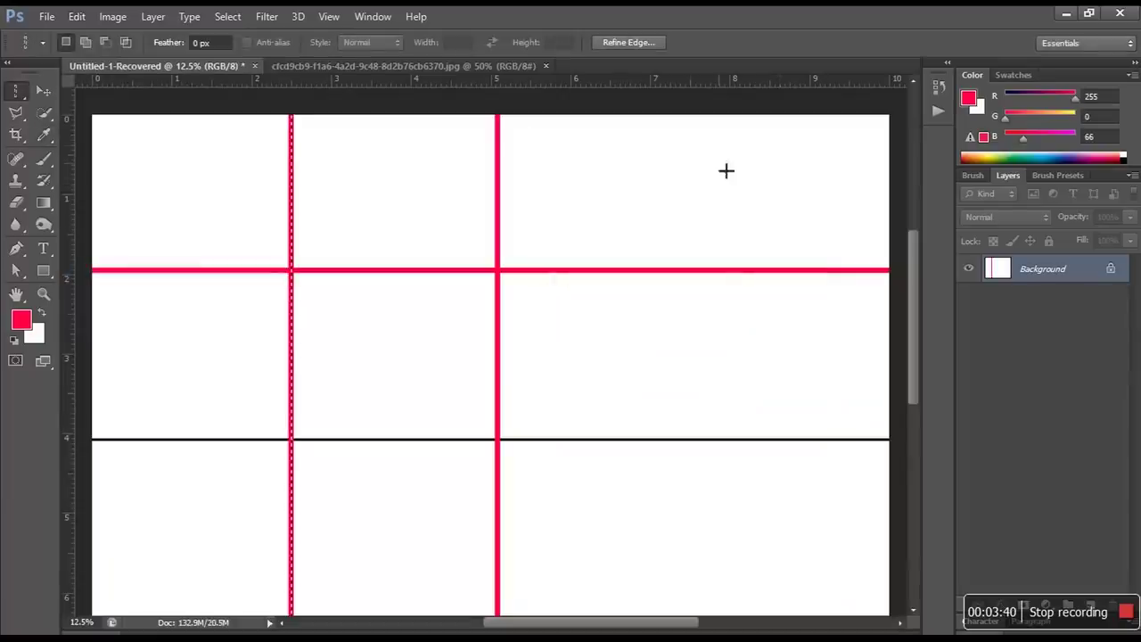
left_click(701, 127)
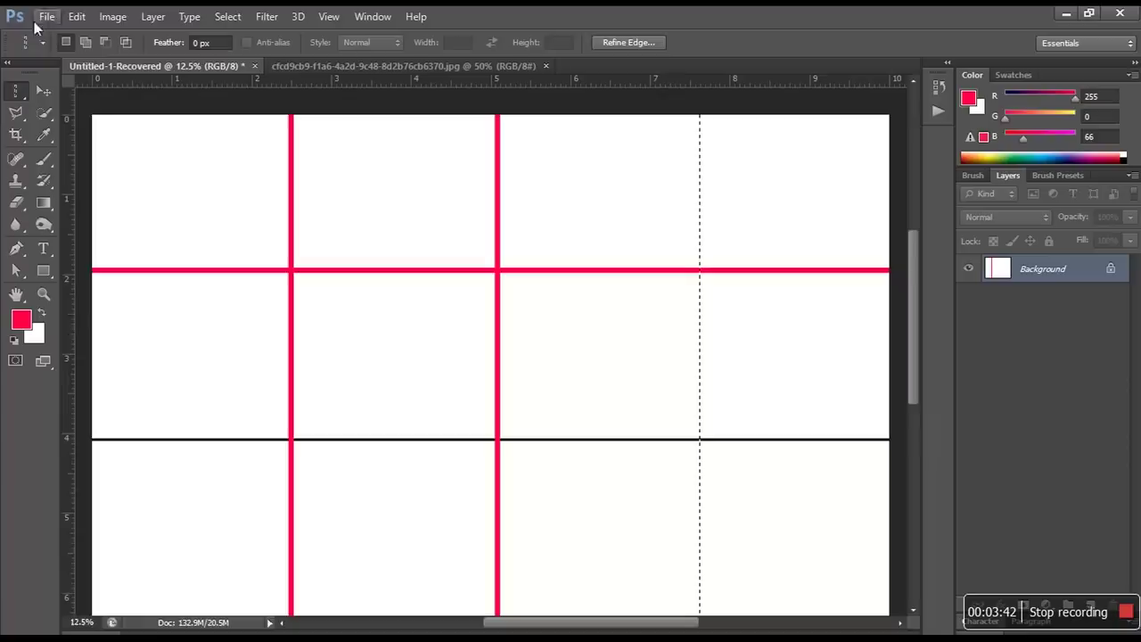
left_click(76, 16)
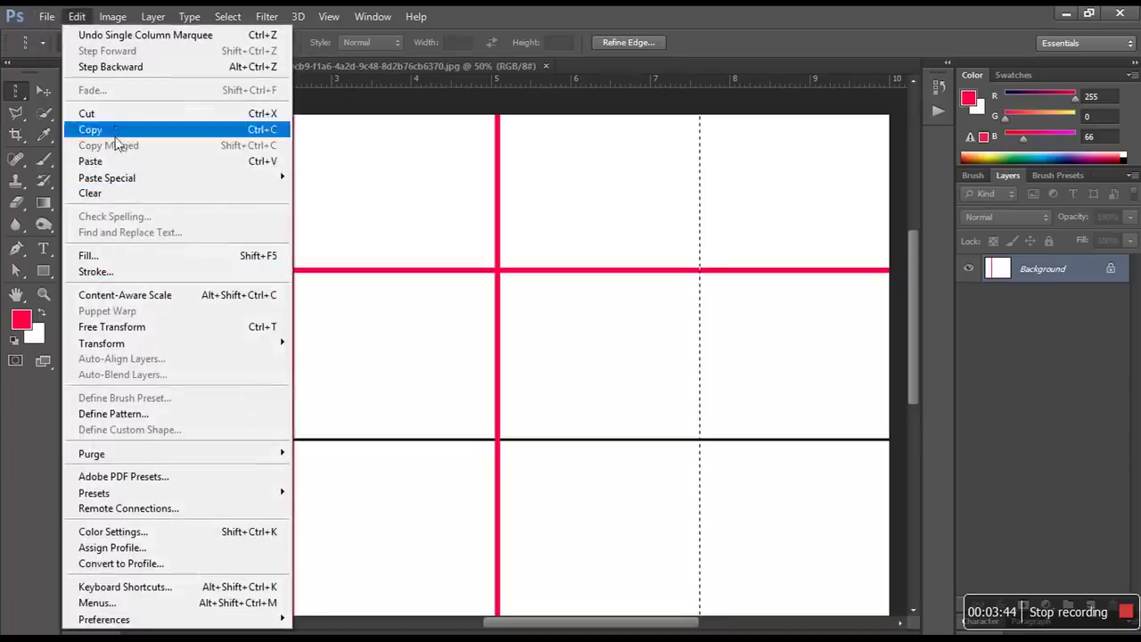
left_click(175, 272)
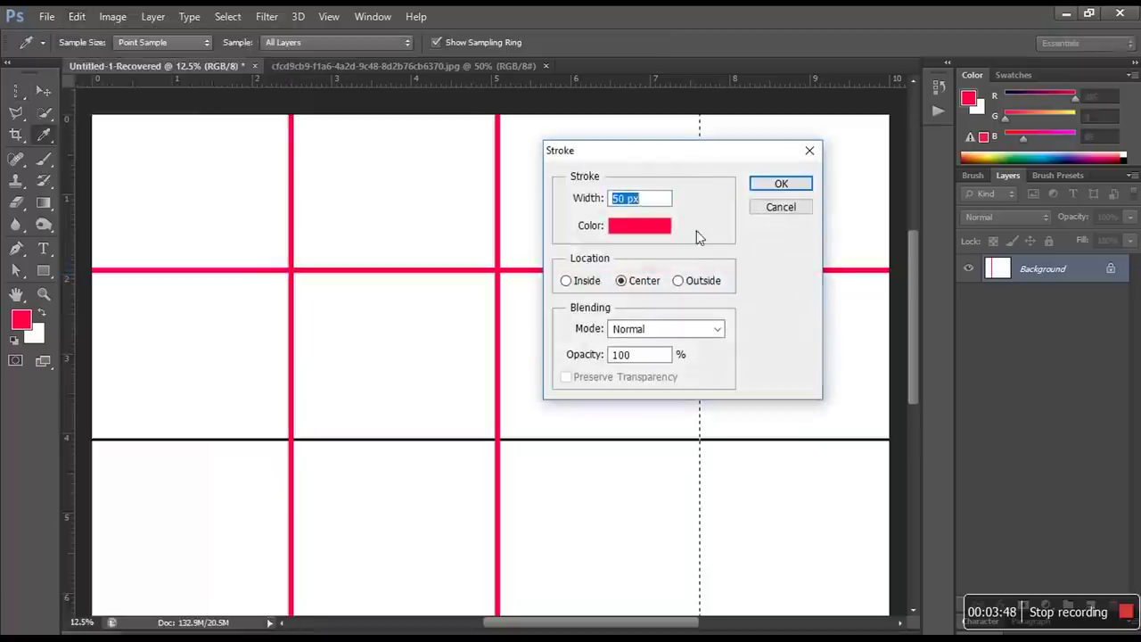
left_click(777, 186)
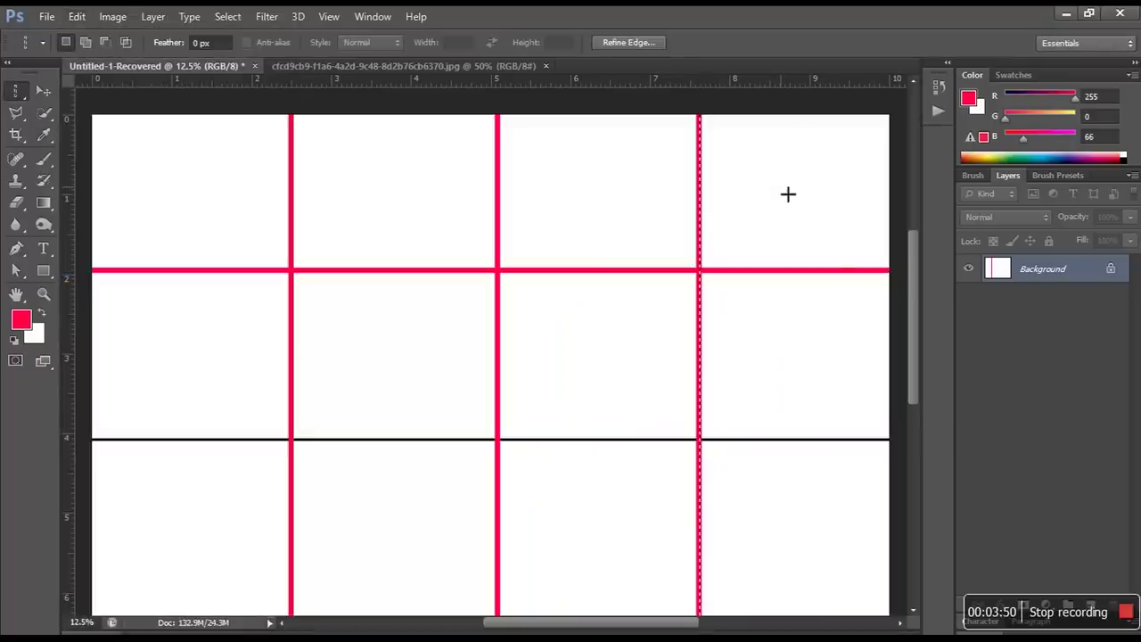
left_click_drag(912, 262, 911, 344)
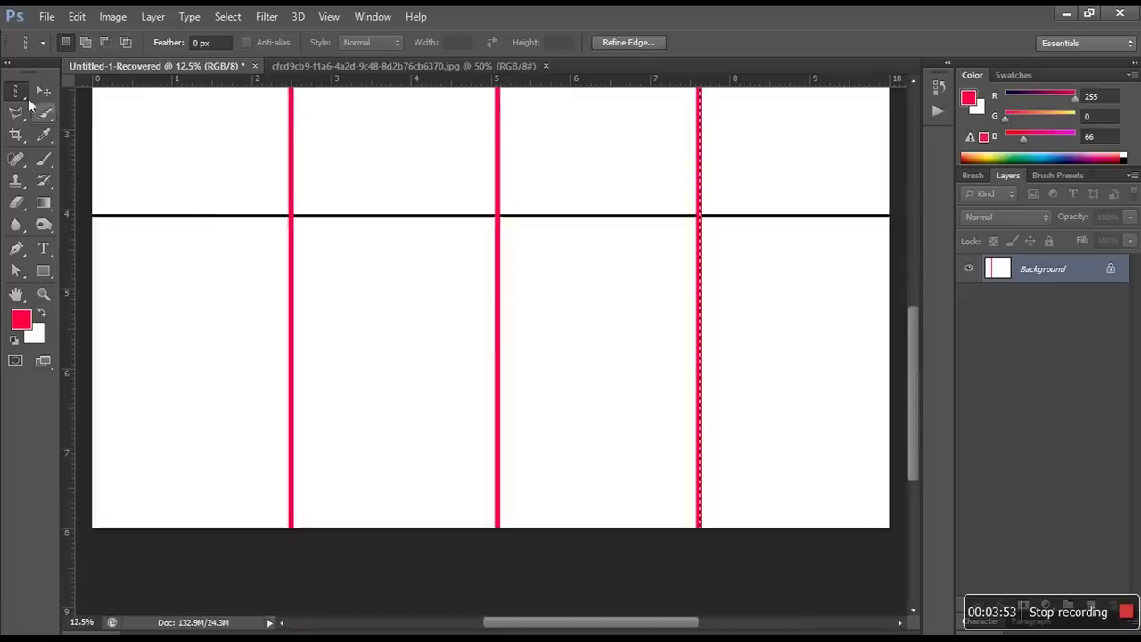
left_click(16, 91)
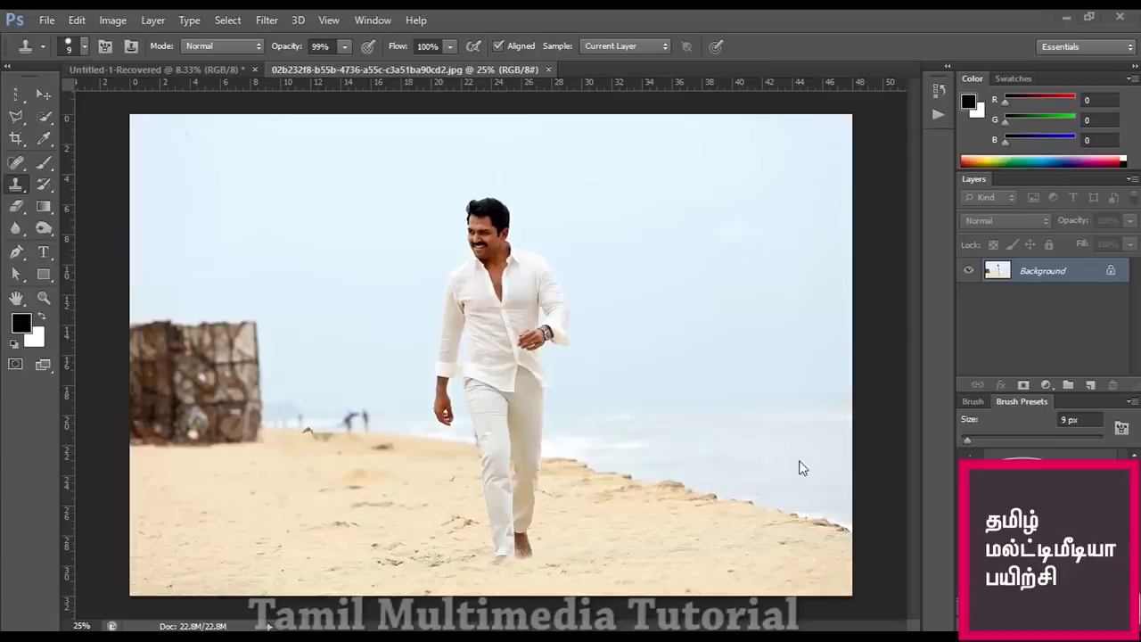
Step: Make the Clone Stamp the active tool in the stamp tools group
left_click(18, 186, "alt")
right_click(18, 186)
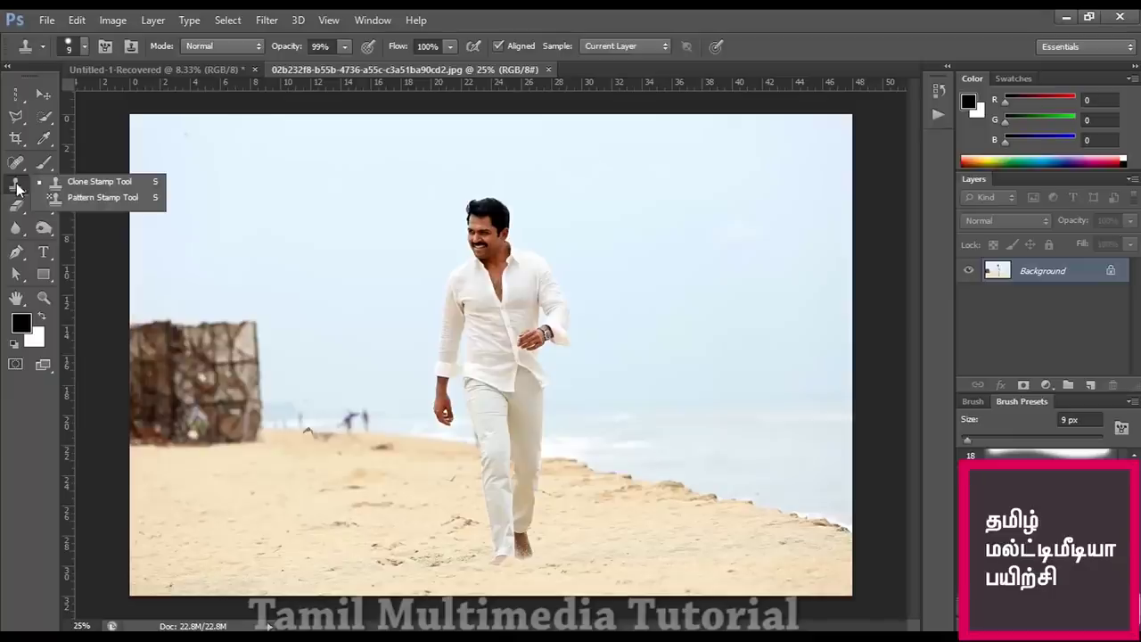
left_click(89, 184)
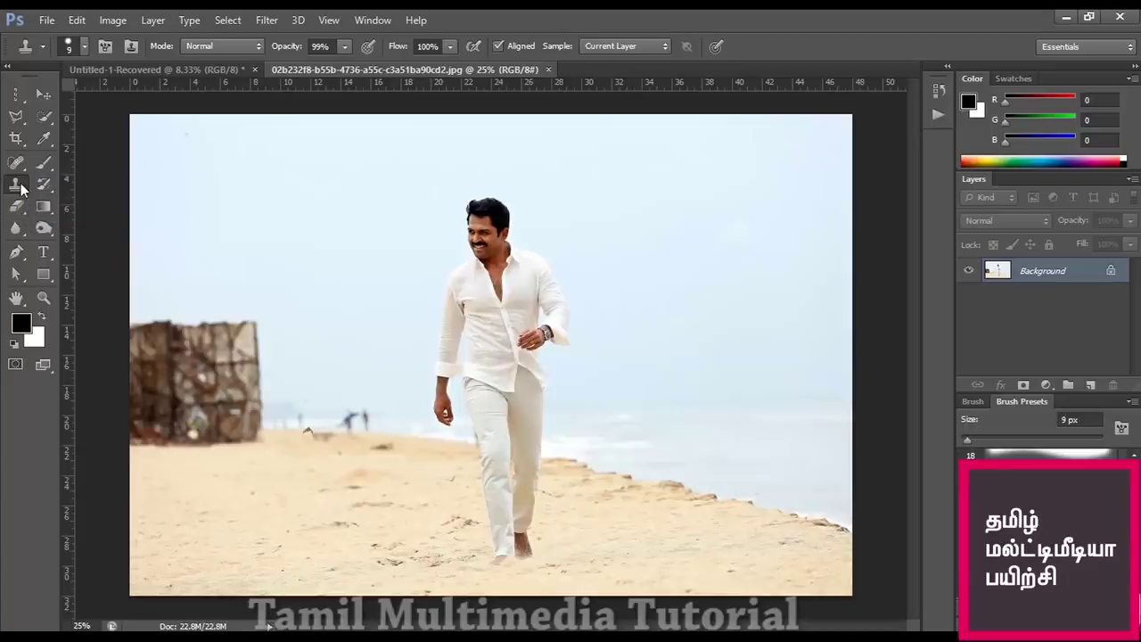
right_click(19, 187)
left_click(73, 181)
right_click(16, 187)
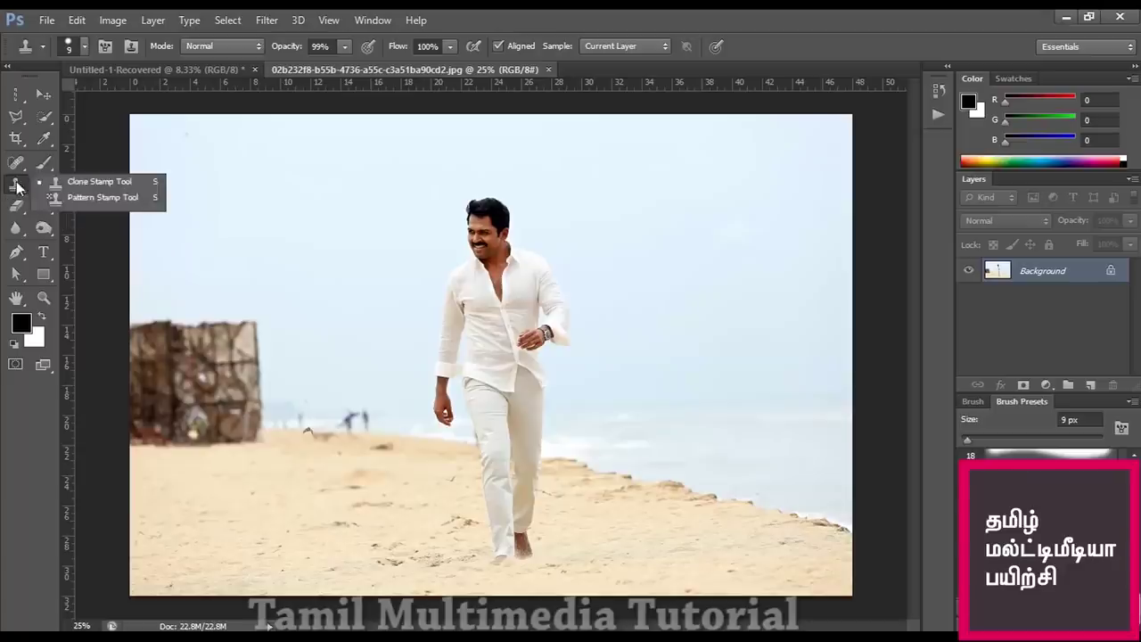
left_click(133, 183)
Step: Step the clone brush size with ] and [ until it reaches 500 px
key("bracketright")
key("bracketright")
key("bracketright")
key("bracketright")
key("bracketright")
key("bracketright")
key("bracketright")
key("bracketright")
key("bracketright")
key("bracketright")
key("bracketright")
key("bracketright")
key("bracketright")
key("bracketright")
key("bracketright")
key("bracketright")
key("bracketright")
key("bracketright")
key("bracketright")
key("bracketright")
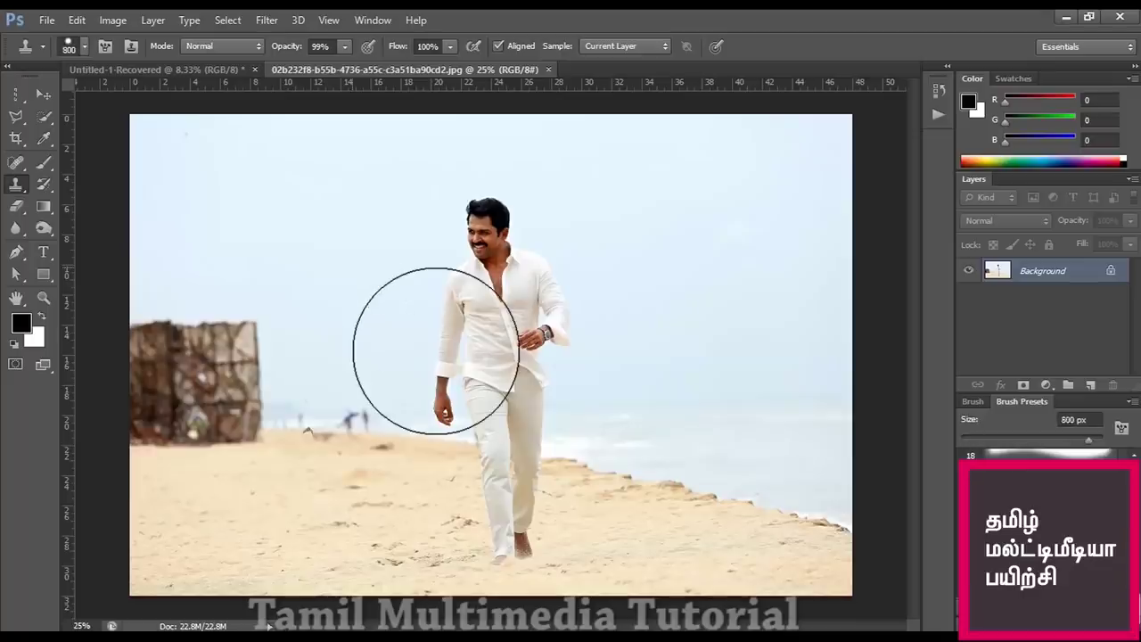
key("bracketleft")
key("bracketleft")
key("bracketleft")
key("bracketleft")
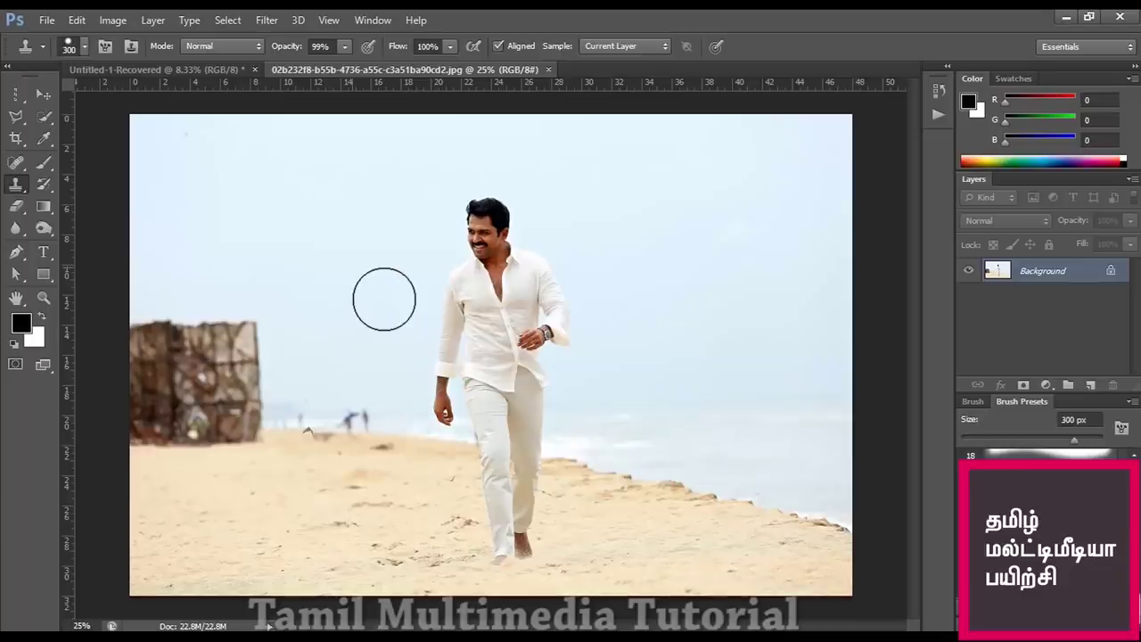
key("bracketright")
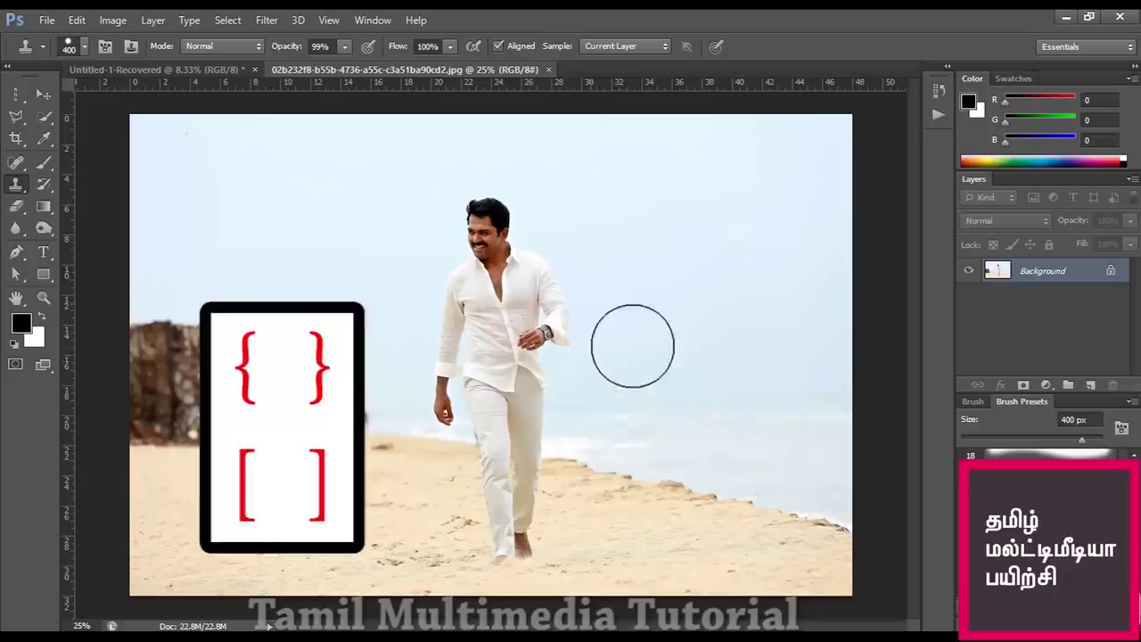
key("bracketleft")
key("bracketright")
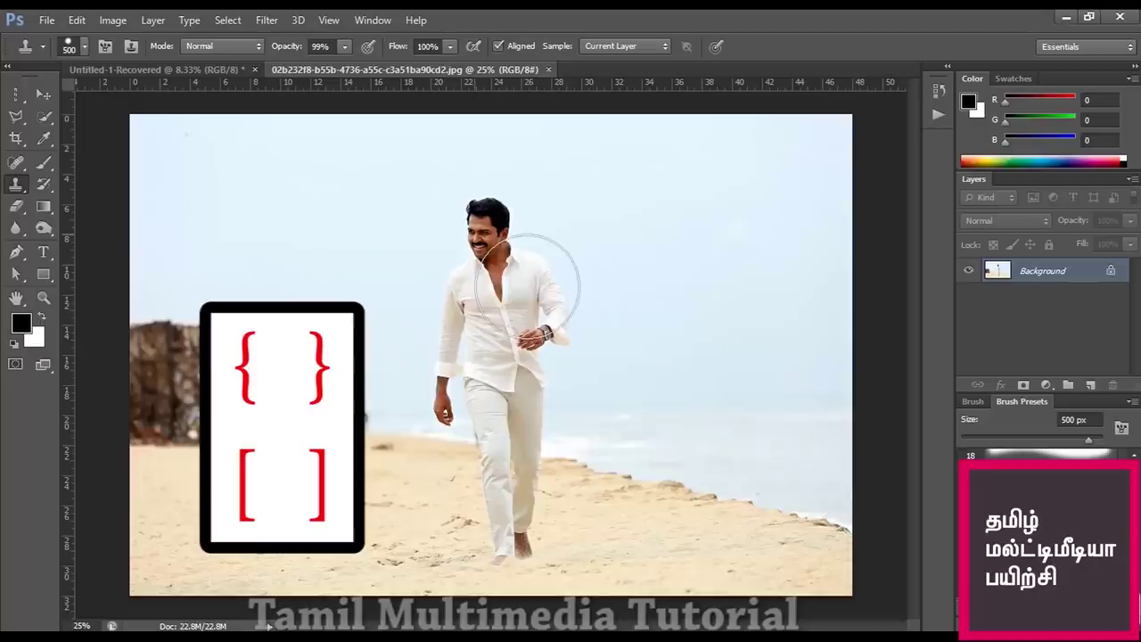
Step: With a 500 px brush, Alt-sample the man's face and paint his head to his right
key("bracketleft")
key("bracketleft")
key("bracketright")
key("bracketright")
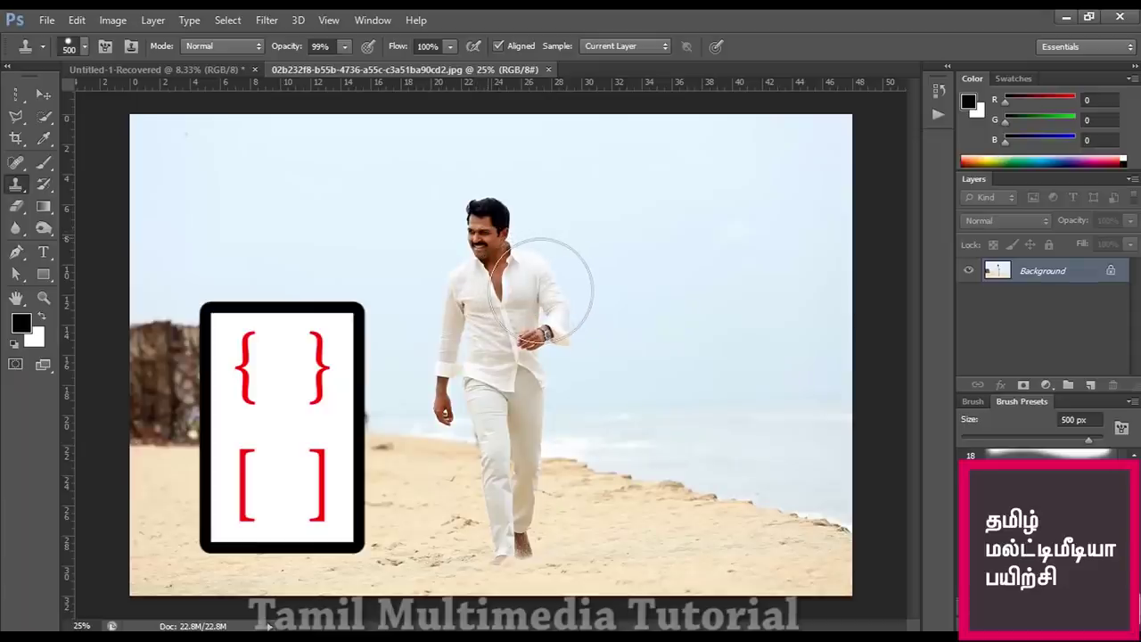
key("alt")
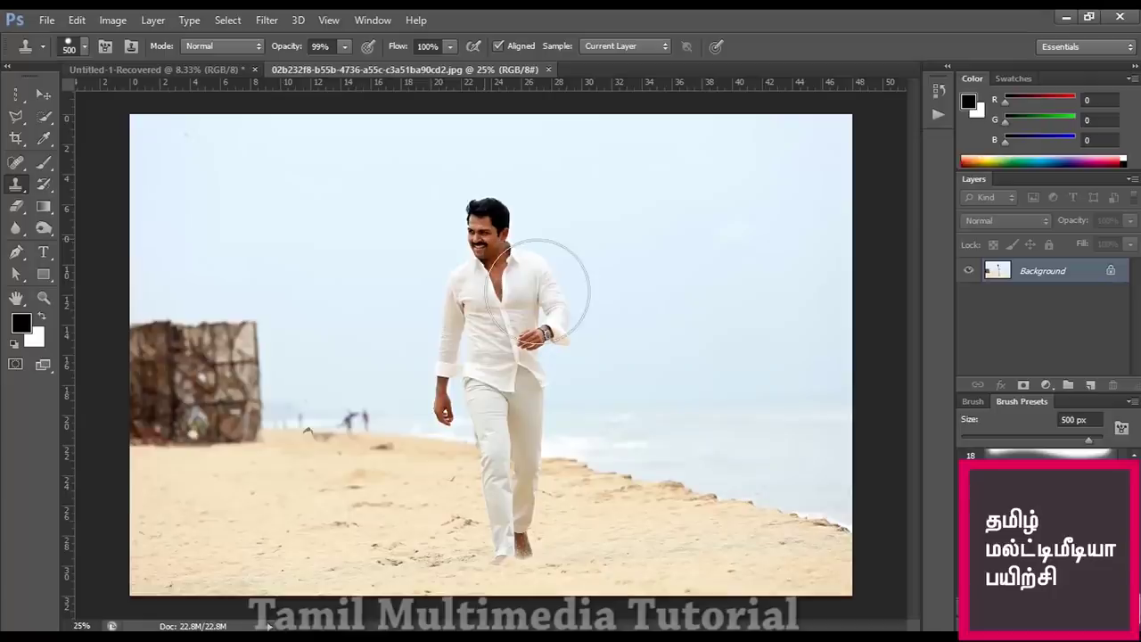
mouse_move(664, 259)
left_mouse_down()
mouse_move(651, 298)
mouse_move(721, 301)
left_mouse_up()
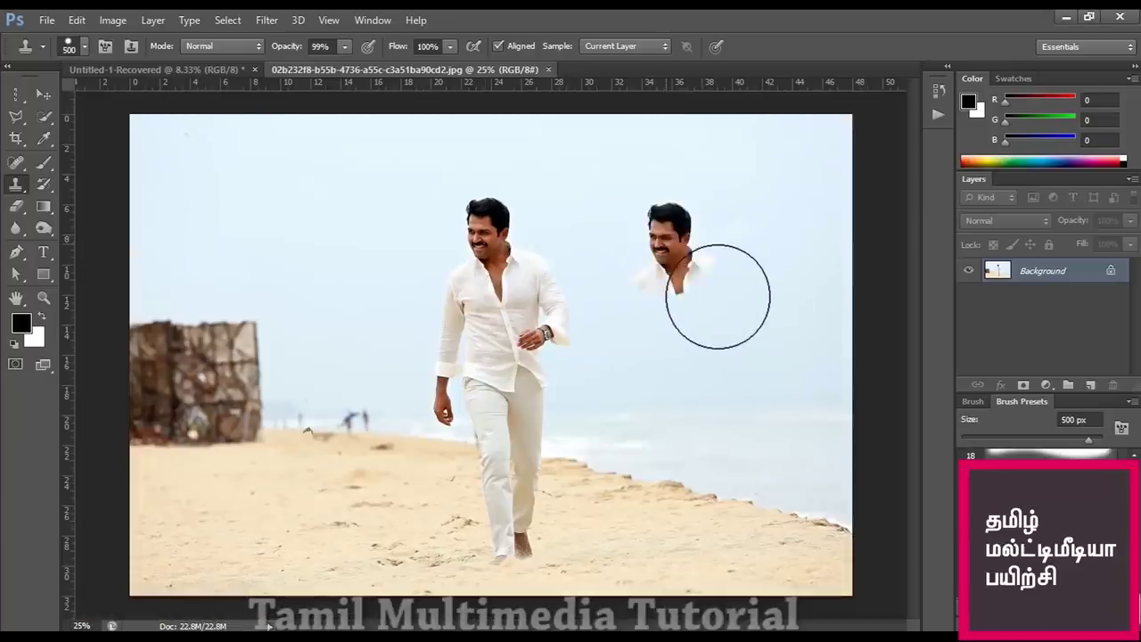
Step: Extend the right-hand clone down through shirt and arm, undoing a stray stroke over the original
mouse_move(719, 294)
left_mouse_down()
mouse_move(758, 330)
mouse_move(792, 400)
mouse_move(722, 369)
mouse_move(721, 431)
mouse_move(759, 523)
mouse_move(761, 641)
mouse_move(768, 597)
mouse_move(743, 606)
mouse_move(704, 475)
mouse_move(720, 342)
mouse_move(714, 291)
mouse_move(741, 363)
left_mouse_up()
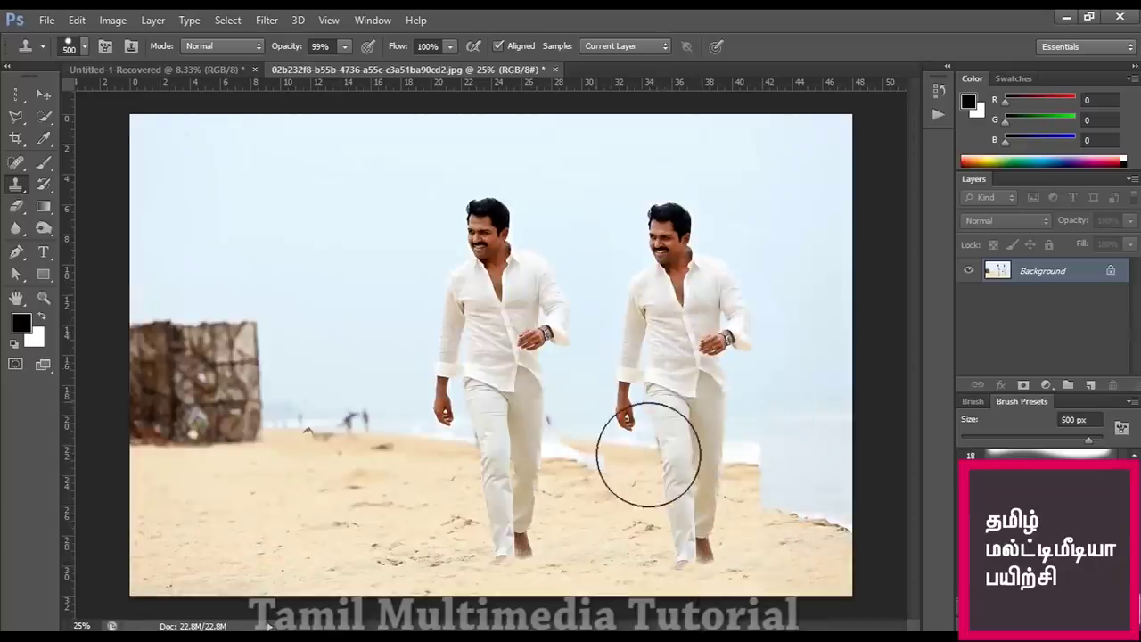
mouse_move(648, 455)
left_mouse_down()
mouse_move(504, 285)
mouse_move(535, 280)
left_mouse_up()
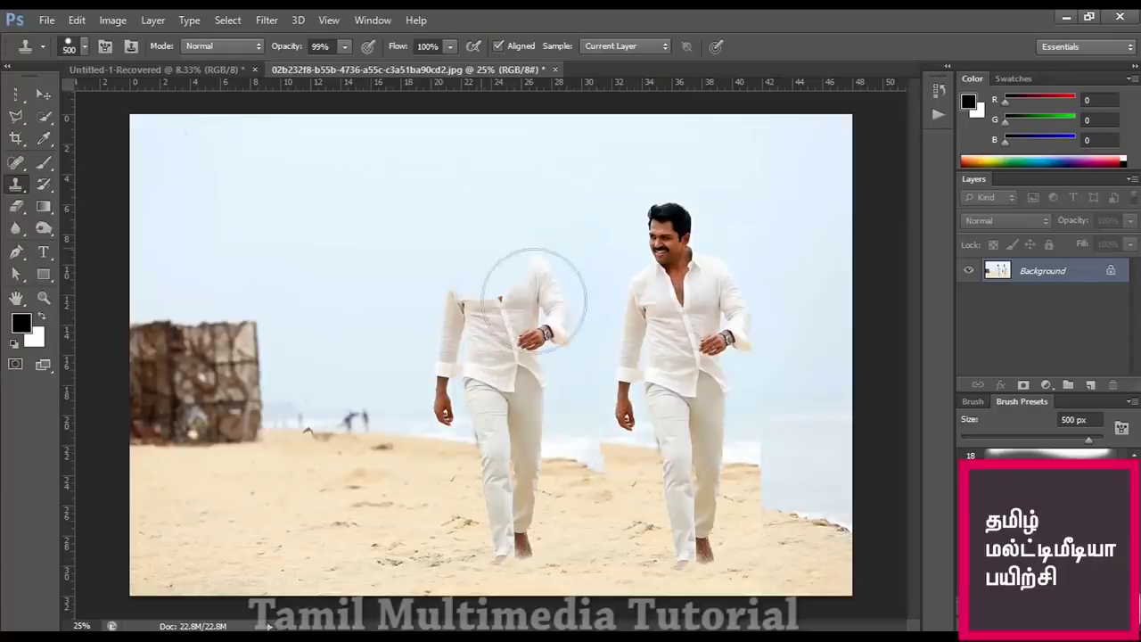
key("ctrl+z")
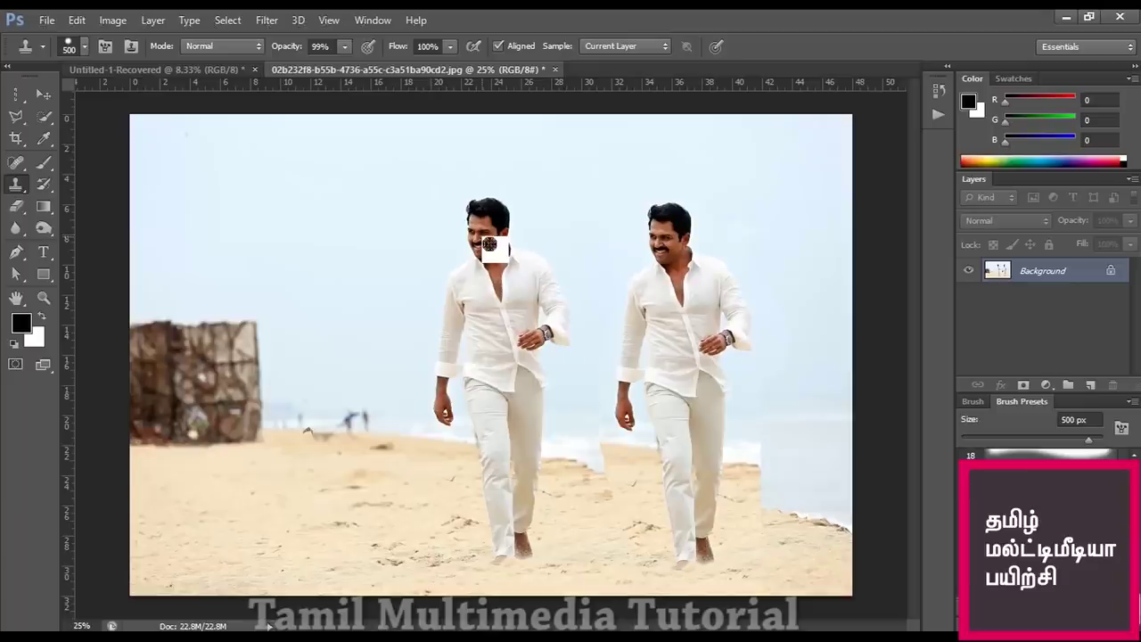
left_click(489, 243, "alt")
Step: Clone the man head to feet on his left, undoing a stray head painted on the sky
left_click_drag(357, 245, 400, 294)
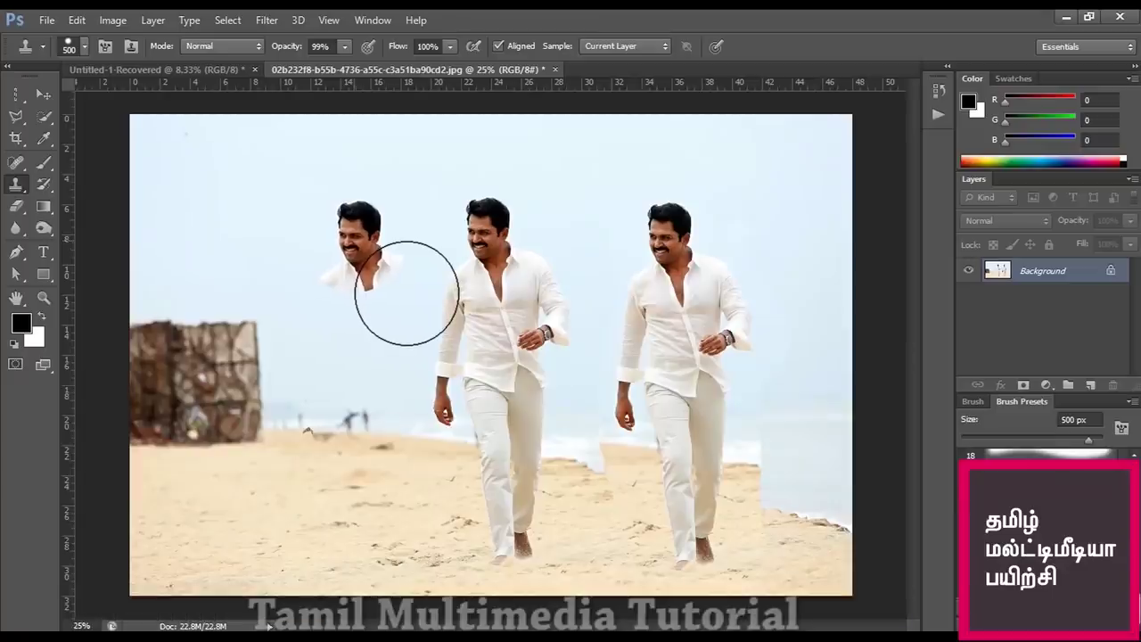
mouse_move(406, 292)
left_mouse_down()
mouse_move(389, 512)
mouse_move(398, 596)
mouse_move(429, 560)
mouse_move(425, 479)
left_mouse_up()
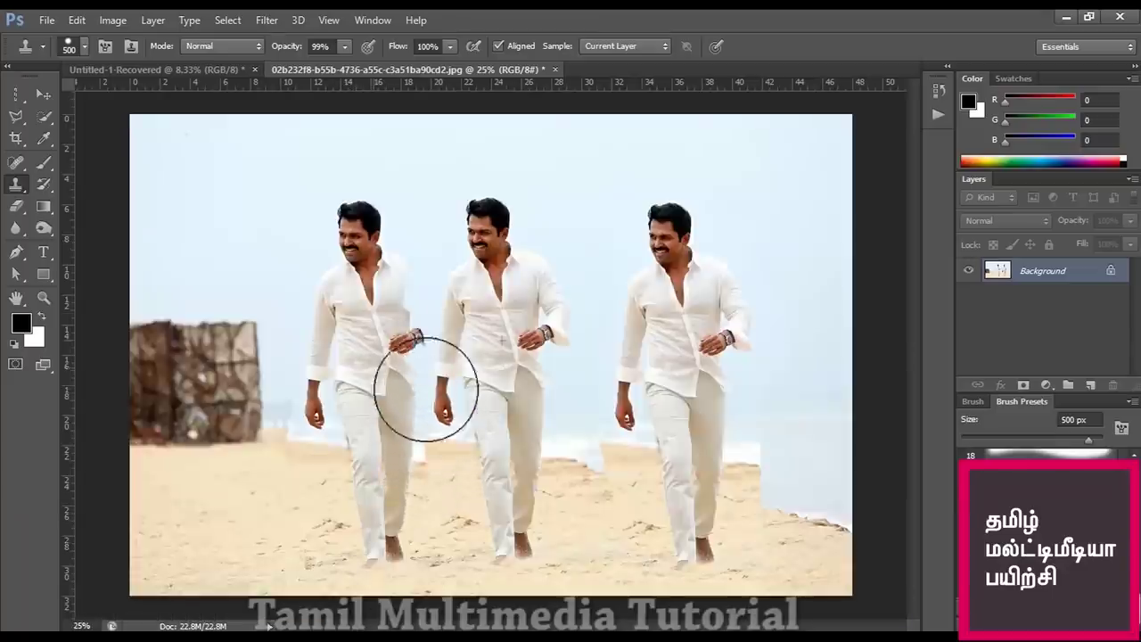
mouse_move(419, 335)
left_mouse_down()
mouse_move(428, 383)
mouse_move(429, 341)
mouse_move(407, 293)
mouse_move(414, 428)
left_mouse_up()
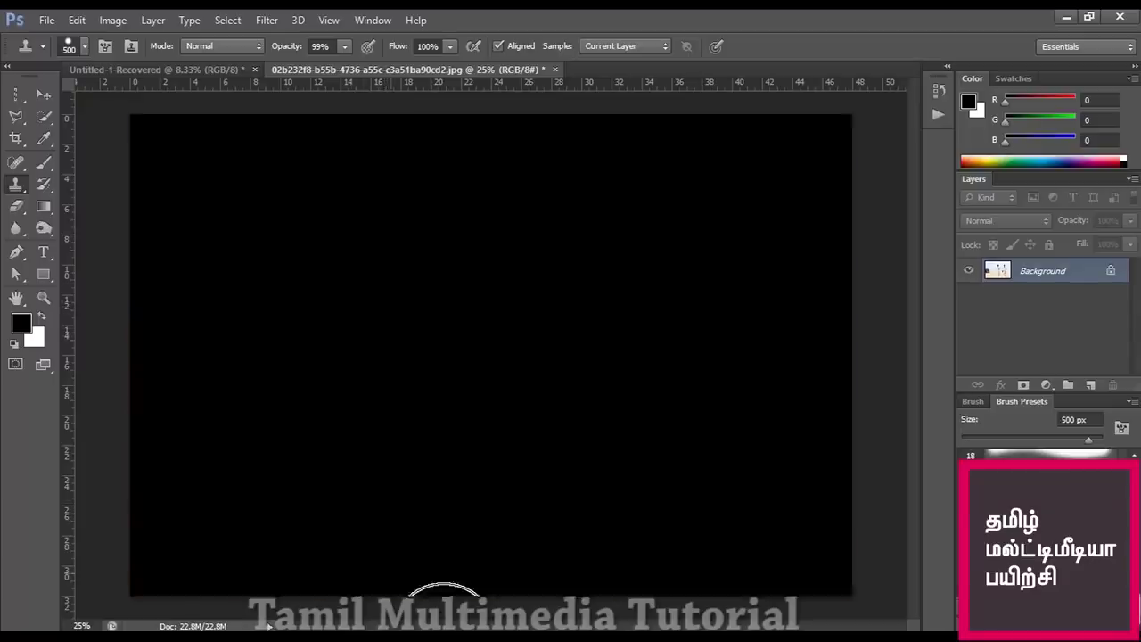
left_click(725, 214, "alt")
left_click_drag(267, 236, 284, 281)
key("ctrl+z")
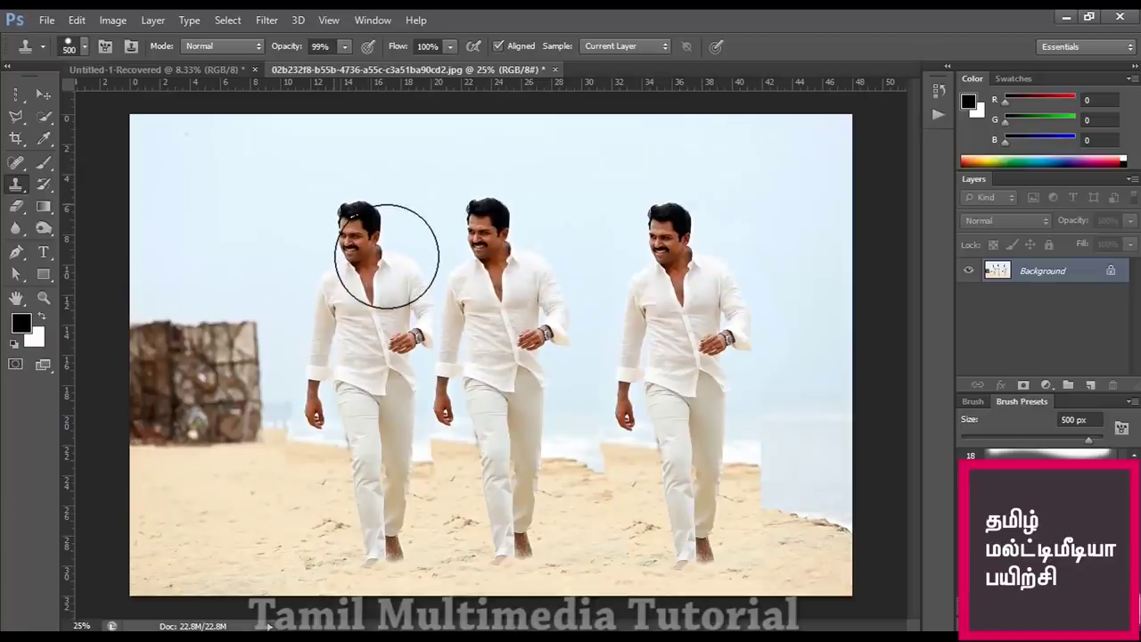
left_click(398, 241)
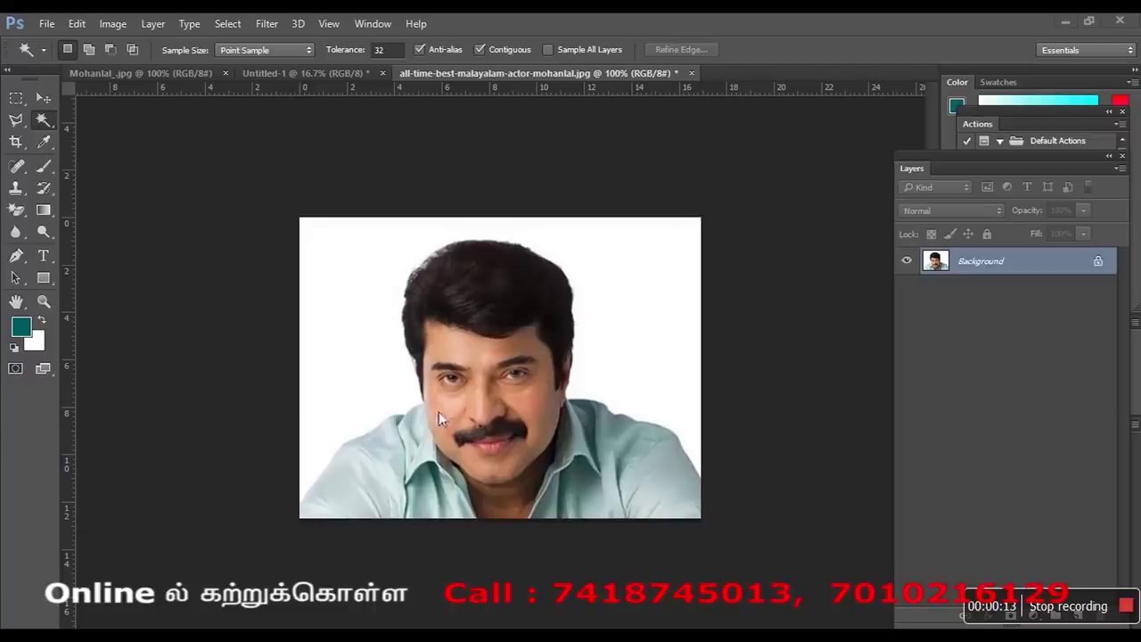
Step: Pick the Quick Selection Tool from the Magic Wand group in the toolbox
left_click(42, 99)
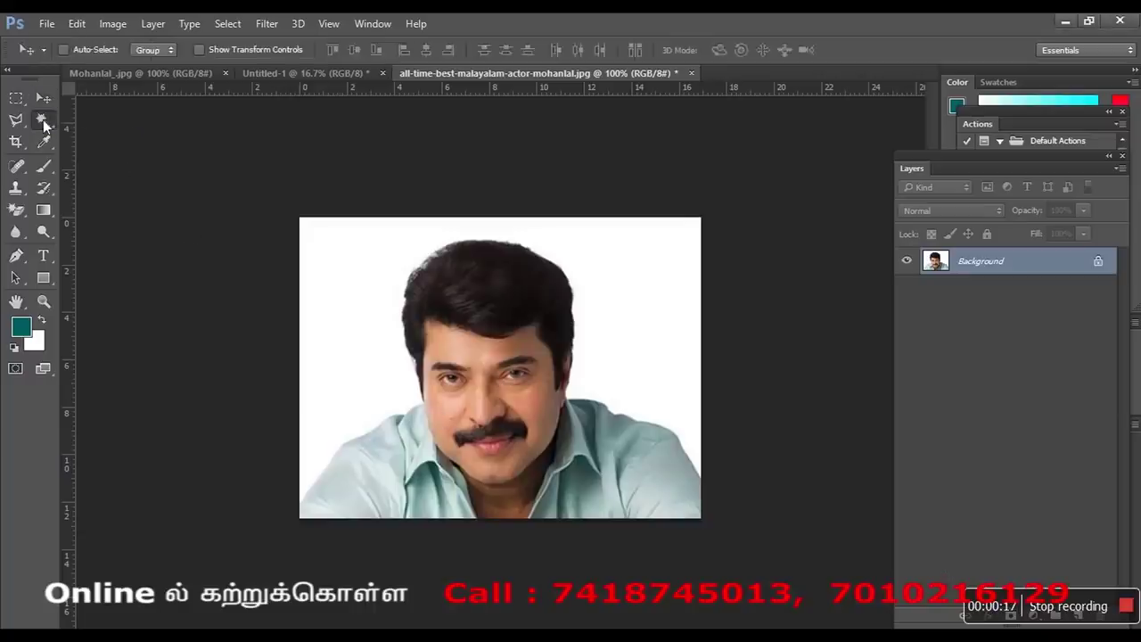
left_click(43, 121)
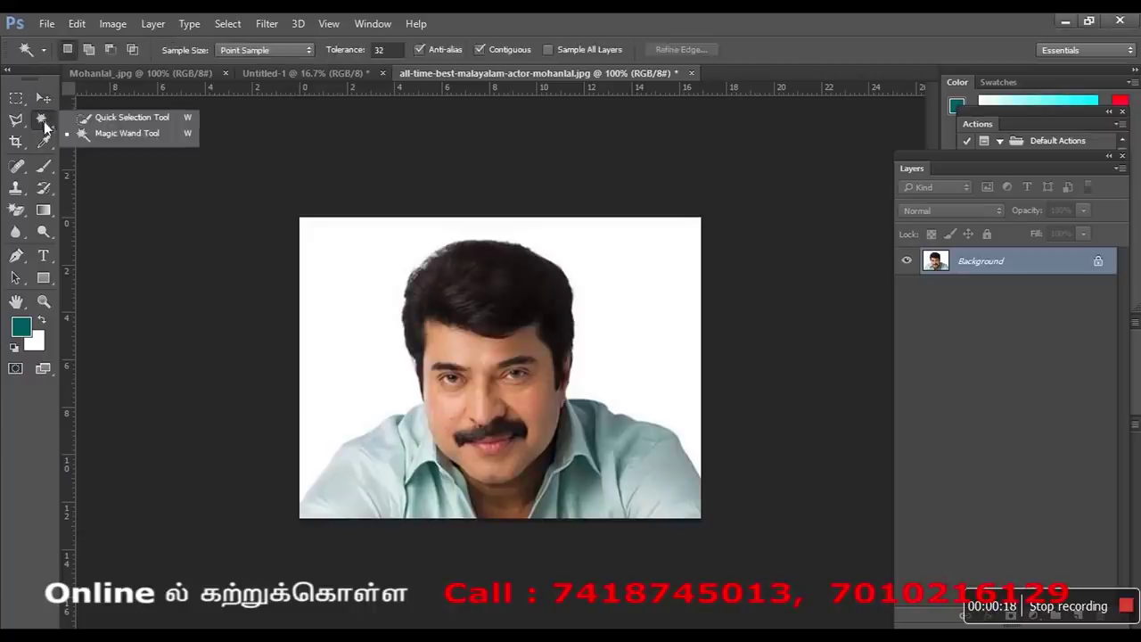
left_click(100, 121)
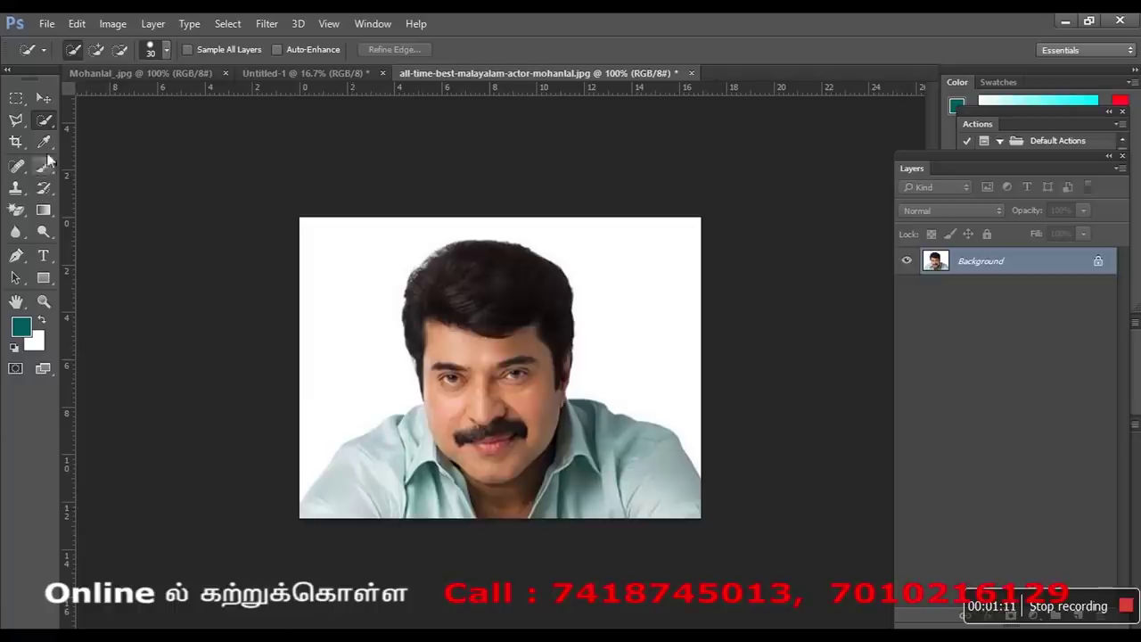
Step: Paint a Quick Selection over the man's right and left shoulders, shirt and its bottom edge
right_click(45, 121)
left_click(98, 117)
mouse_move(683, 514)
left_mouse_down()
mouse_move(545, 439)
mouse_move(549, 406)
mouse_move(455, 276)
left_mouse_up()
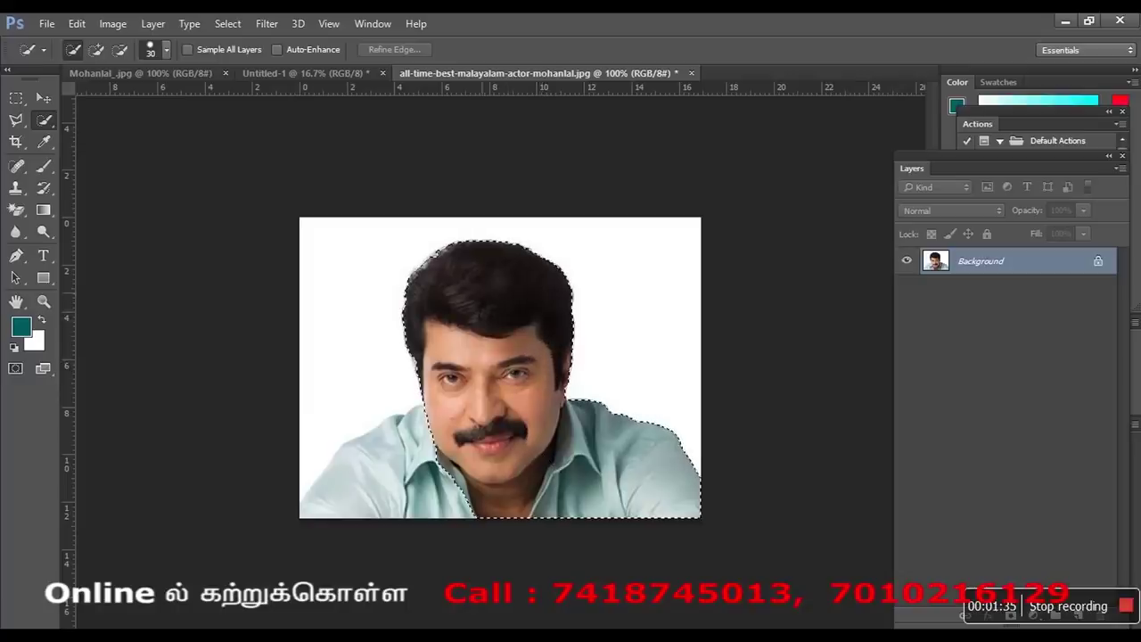
mouse_move(415, 451)
left_mouse_down()
mouse_move(377, 487)
mouse_move(407, 505)
left_mouse_up()
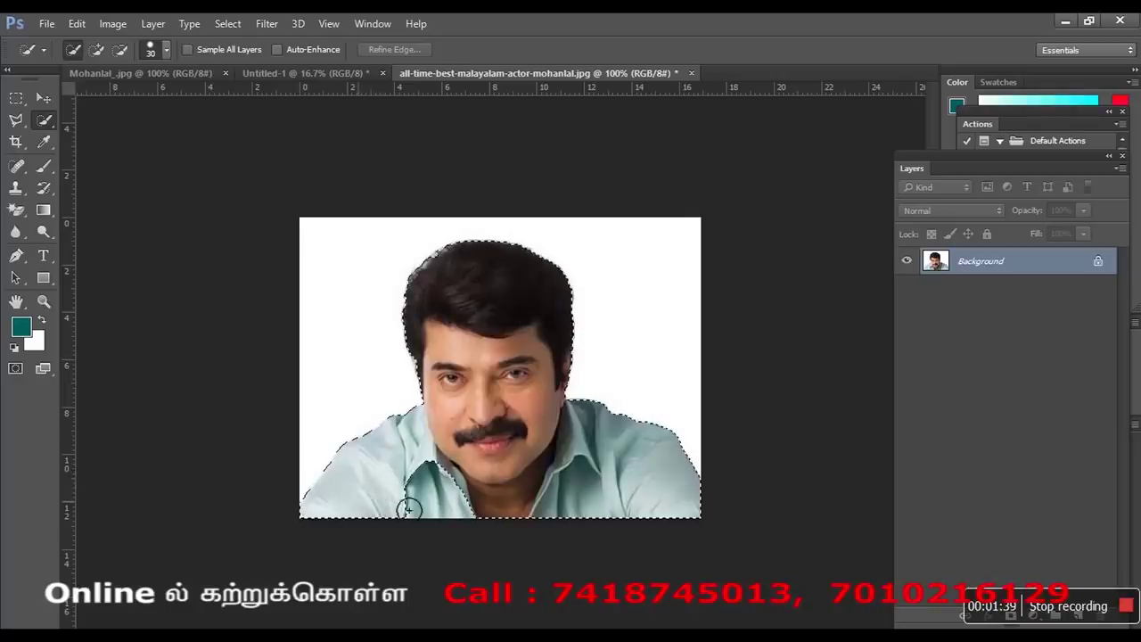
left_click_drag(535, 508, 624, 504)
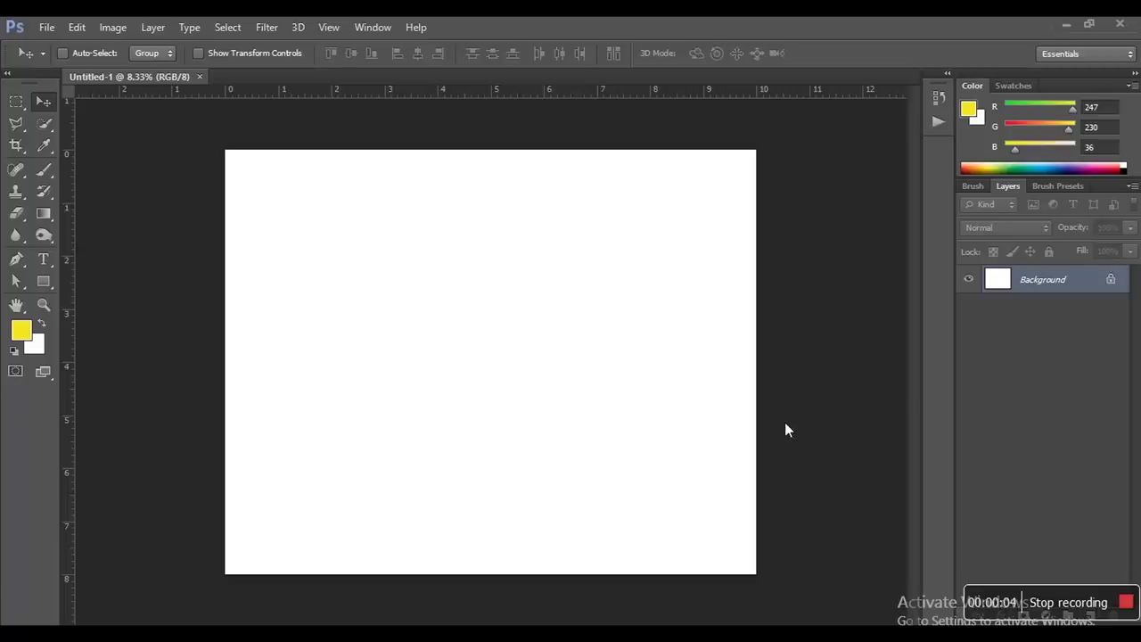
Step: Choose the Horizontal Type Tool from the Type tool flyout
left_click(45, 259)
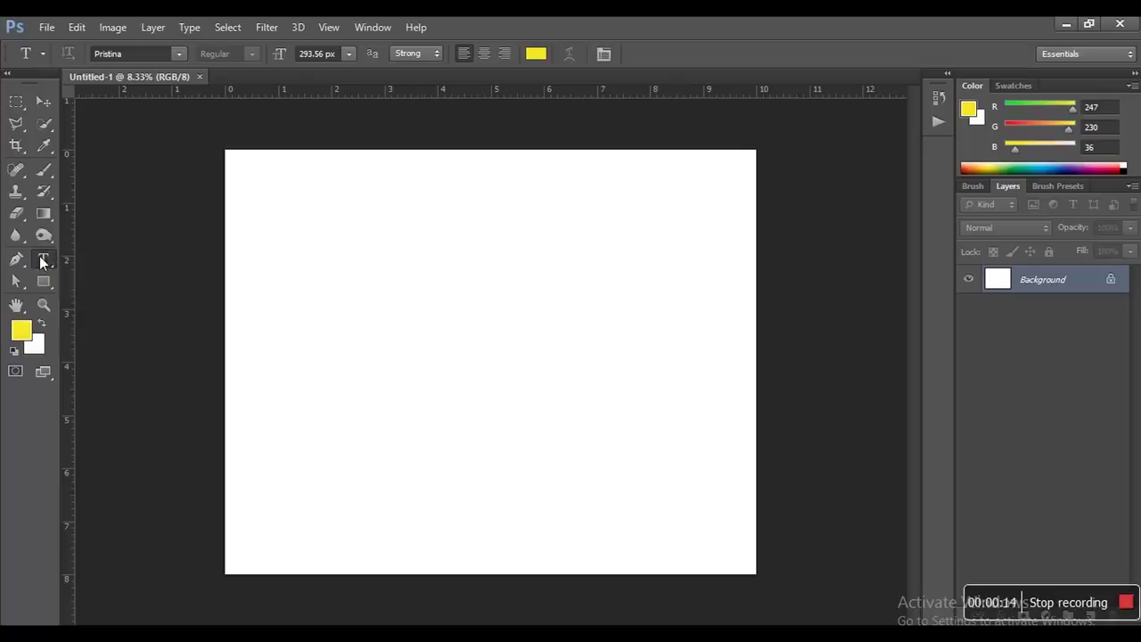
right_click(40, 259)
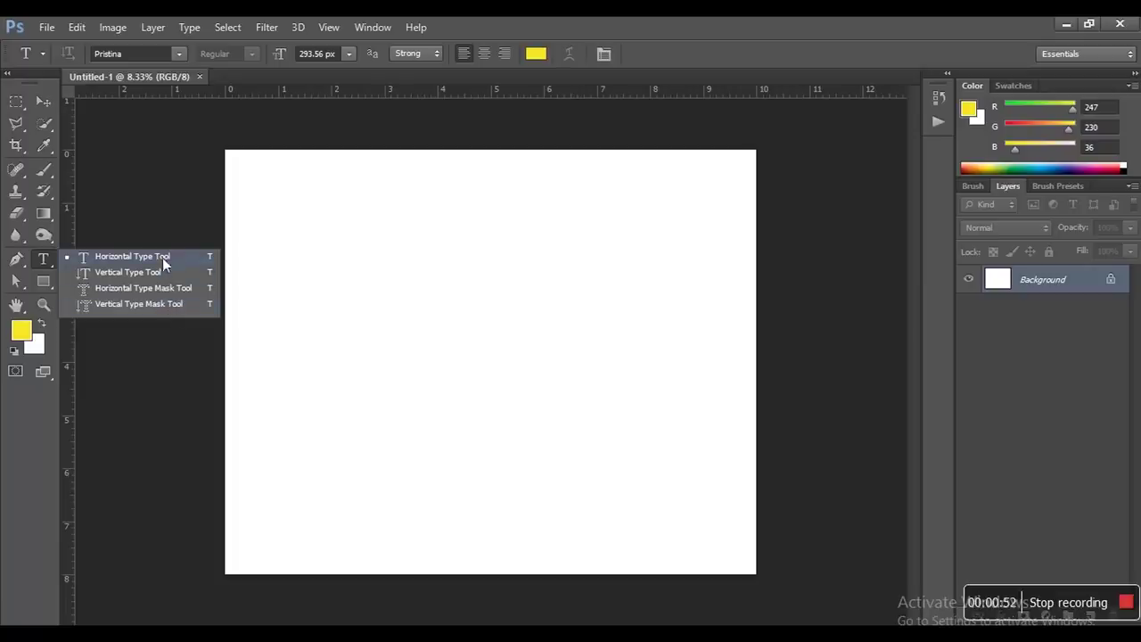
left_click(92, 260)
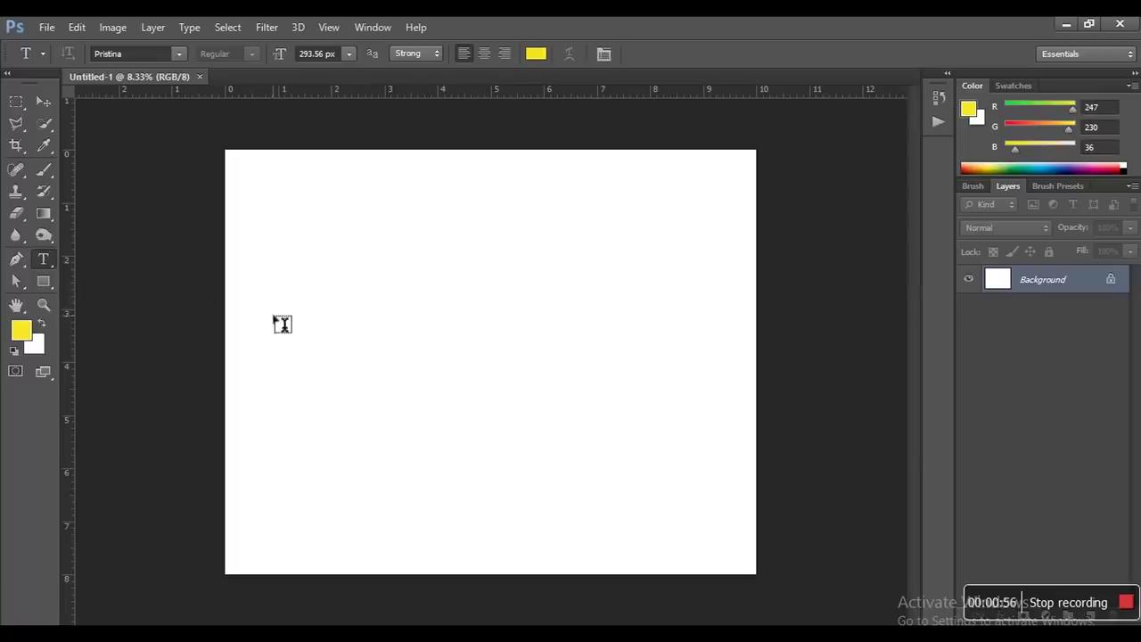
Step: Type 'Mask tool' near the canvas's left side and select all of the text
left_click(275, 321)
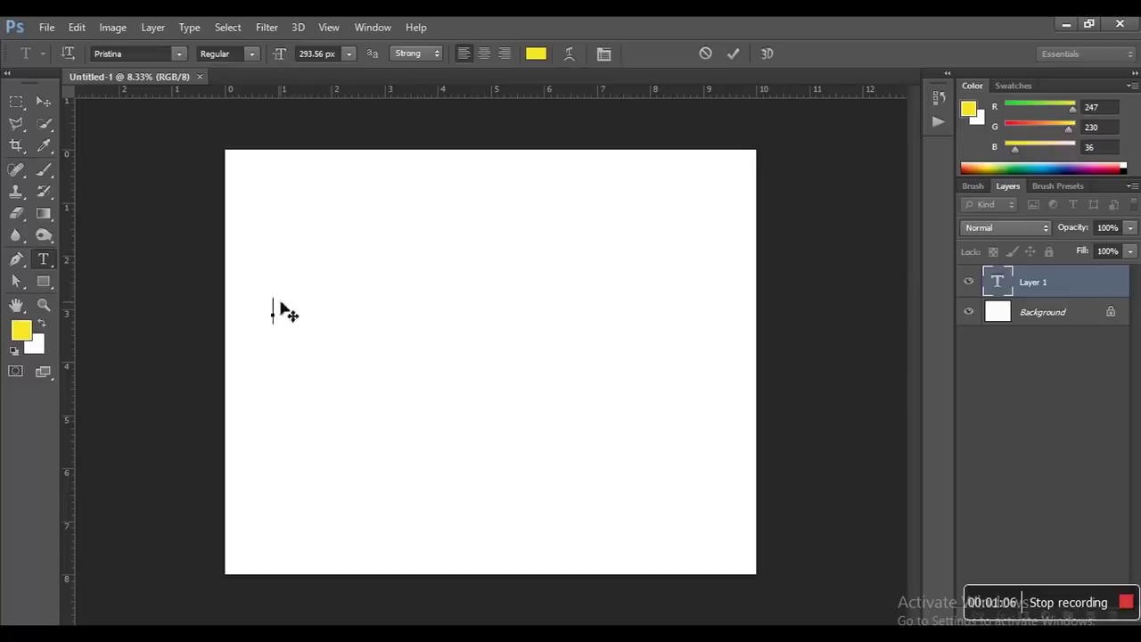
right_click(42, 255)
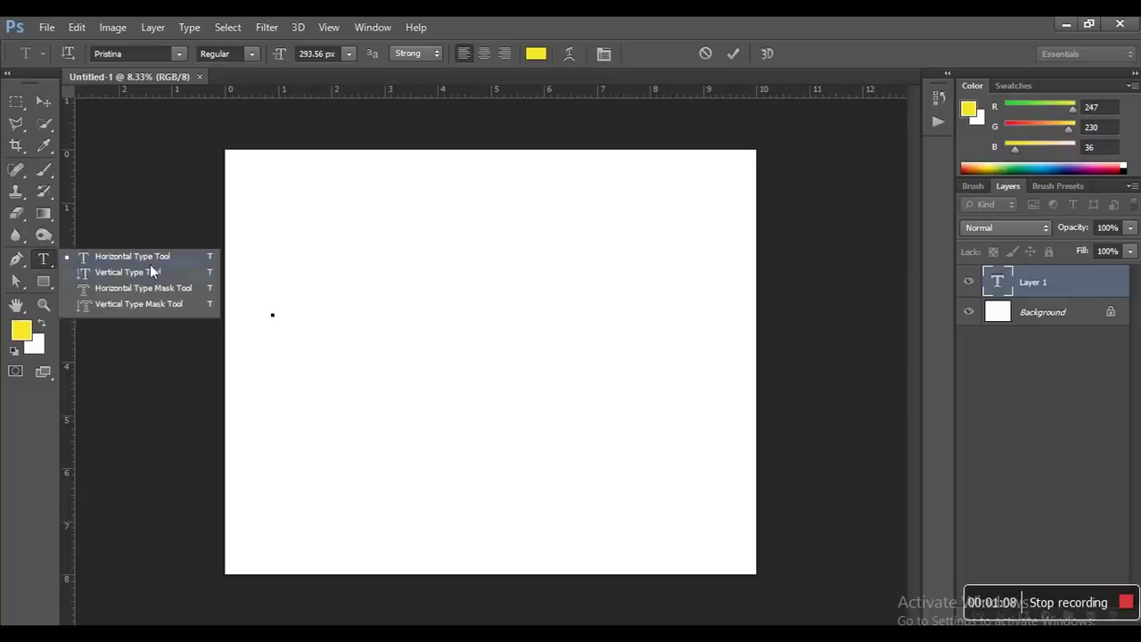
left_click(295, 311)
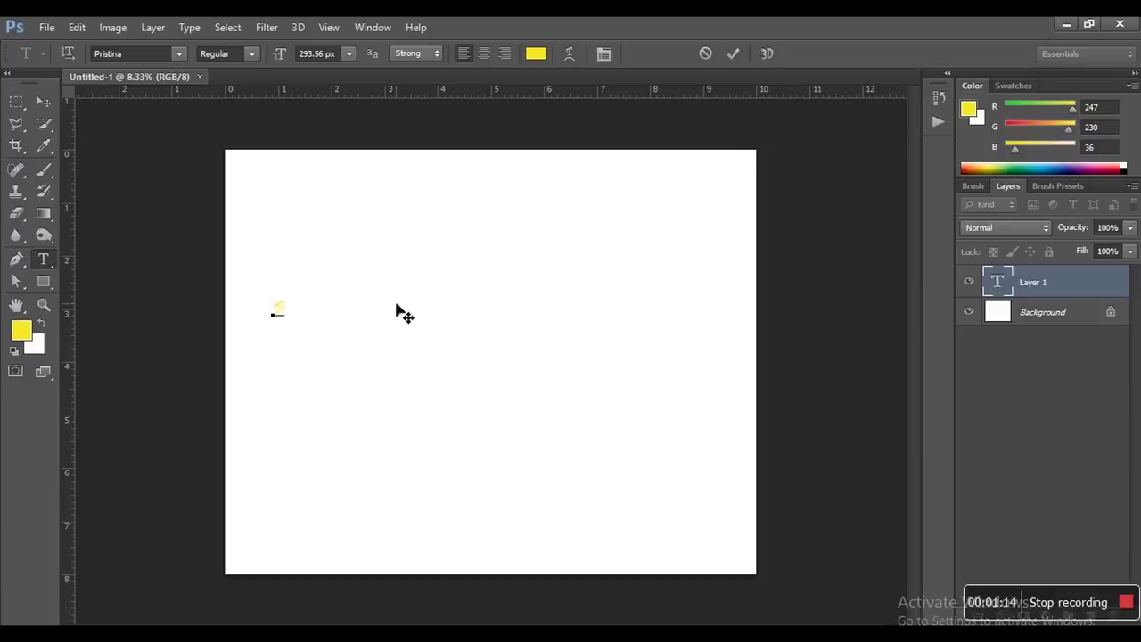
type("Mar")
type("k")
type(" ton")
key("ctrl")
key("ctrl+a")
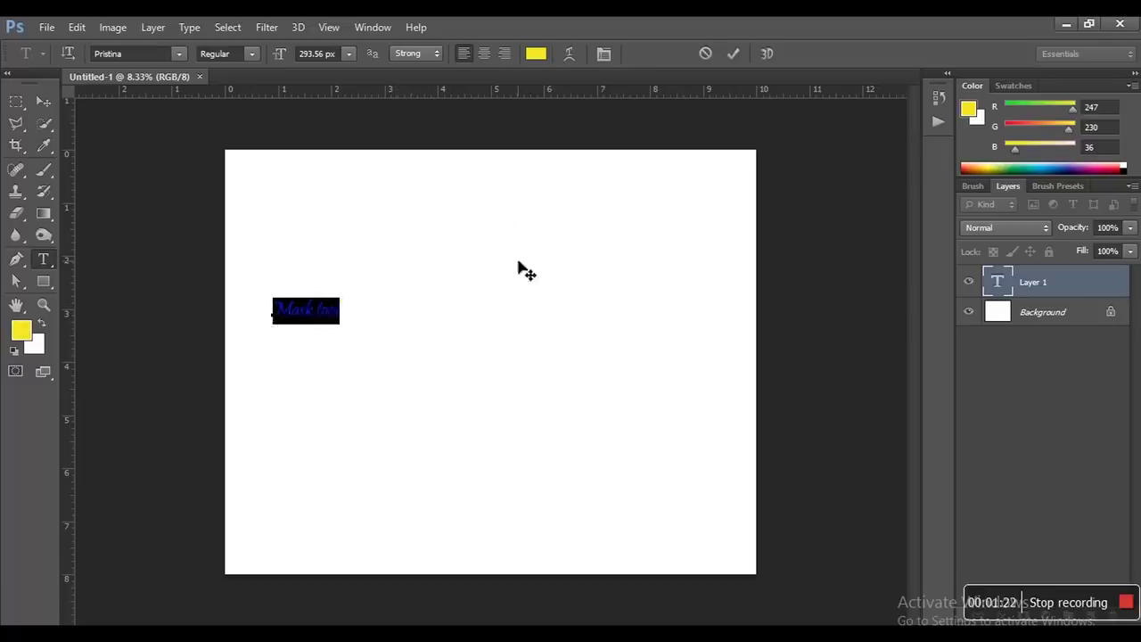
left_click(536, 53)
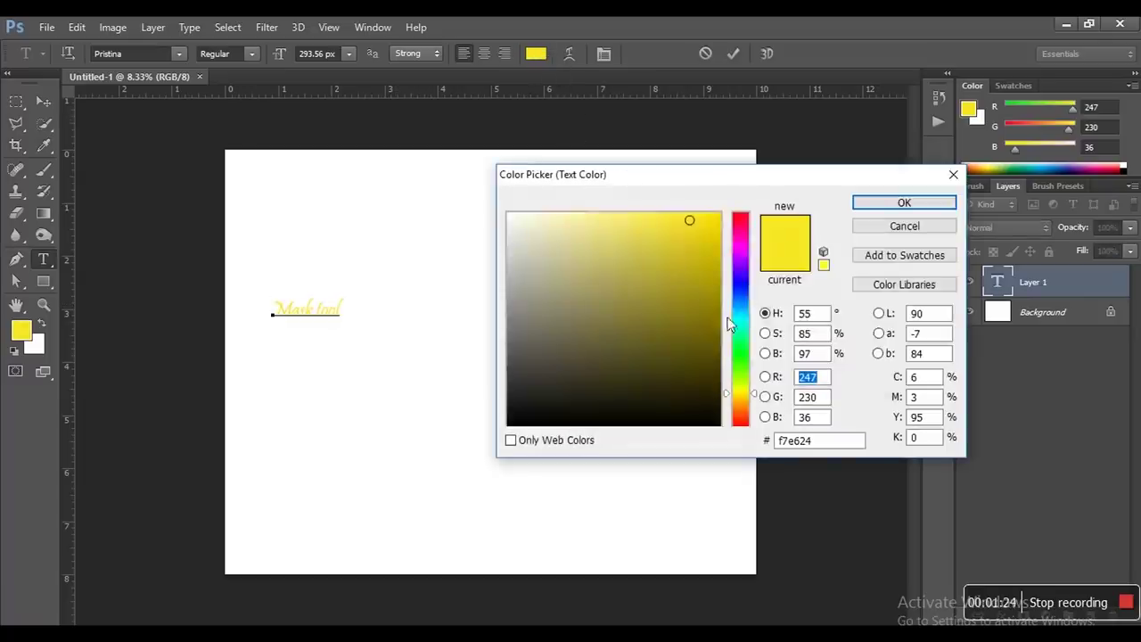
Step: Make the Mask tool text pink-red (ff0030) and set it in Rockwell Extra Bold
left_click(740, 220)
left_click(719, 220)
type("255")
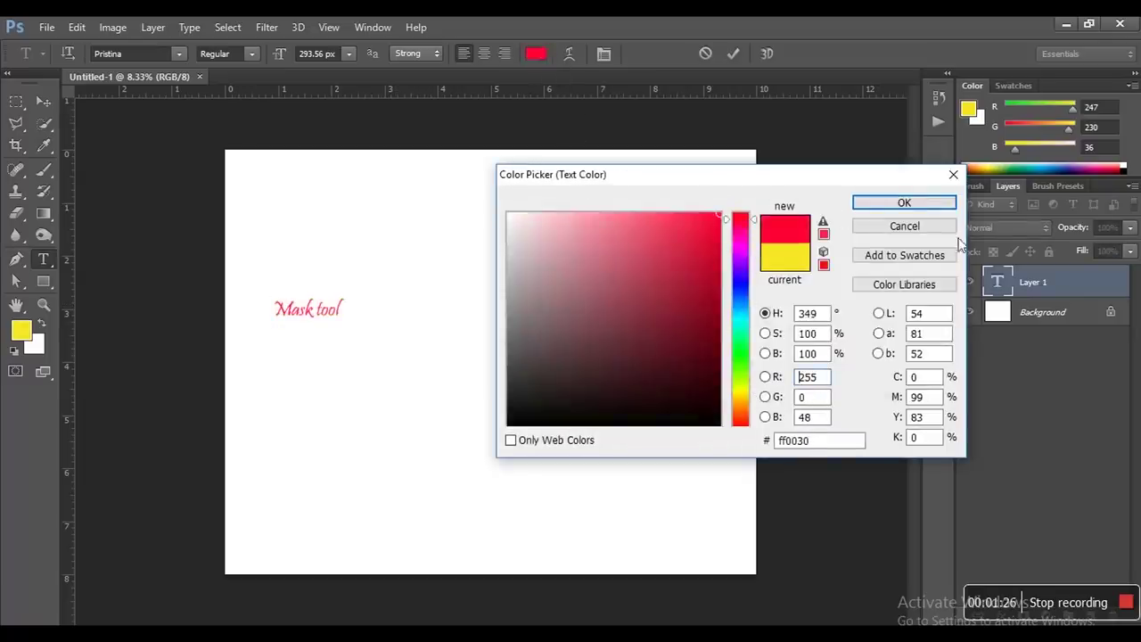
left_click(926, 202)
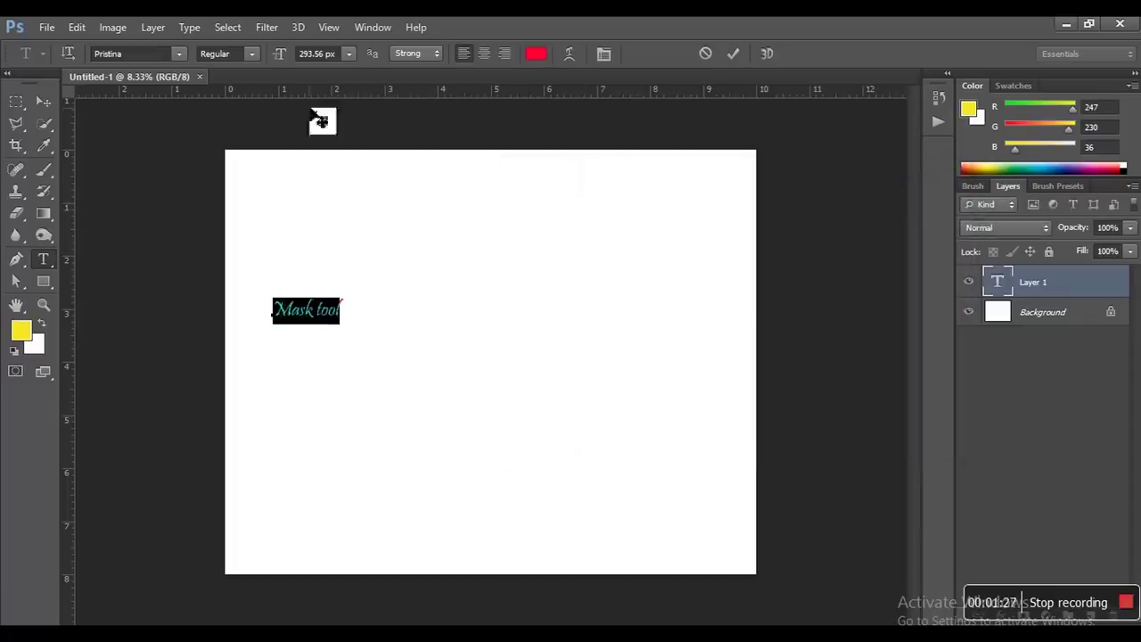
left_click(180, 52)
left_click(255, 146)
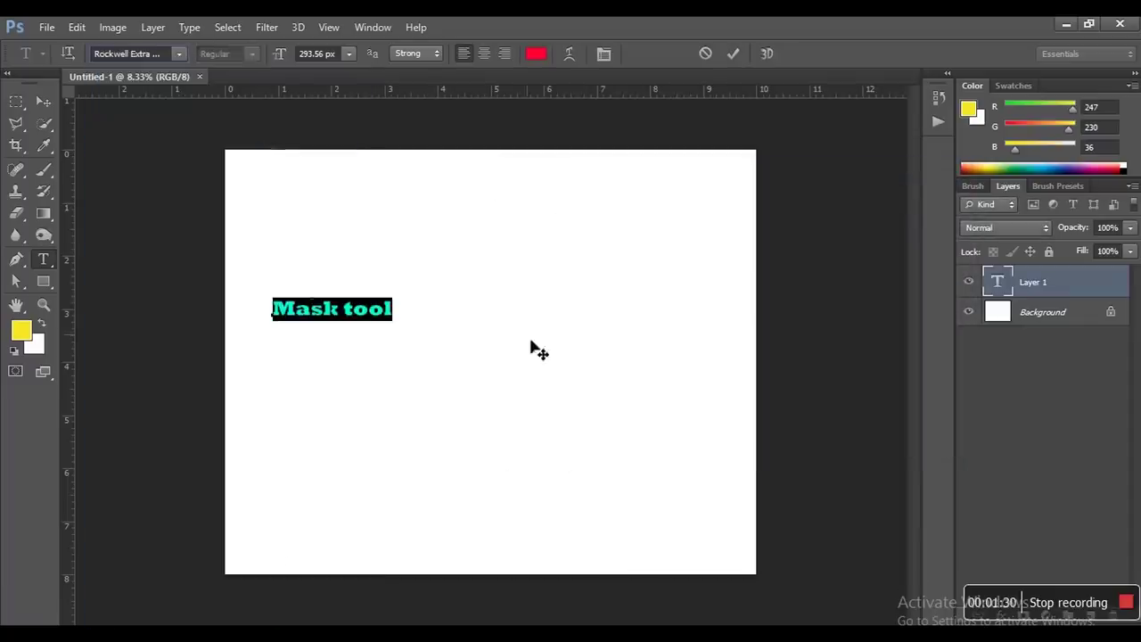
Step: Enlarge the Mask tool text from 341.56 px to about 550 px with Ctrl+Shift+>
key("ctrl+shift+period")
key("ctrl+shift+period")
key("ctrl+shift+period")
key("ctrl+shift+period")
key("ctrl+shift+period")
key("ctrl+shift+period")
key("ctrl+shift+period")
key("ctrl+shift+period")
key("ctrl+shift+period")
key("ctrl+shift+period")
key("ctrl+shift+period")
key("ctrl+shift+period")
key("ctrl+shift+period")
key("ctrl+shift+period")
key("ctrl+shift+period")
key("ctrl+shift+period")
key("ctrl+shift+period")
key("ctrl+shift+period")
key("ctrl+shift+period")
key("ctrl+shift+period")
key("ctrl+shift+period")
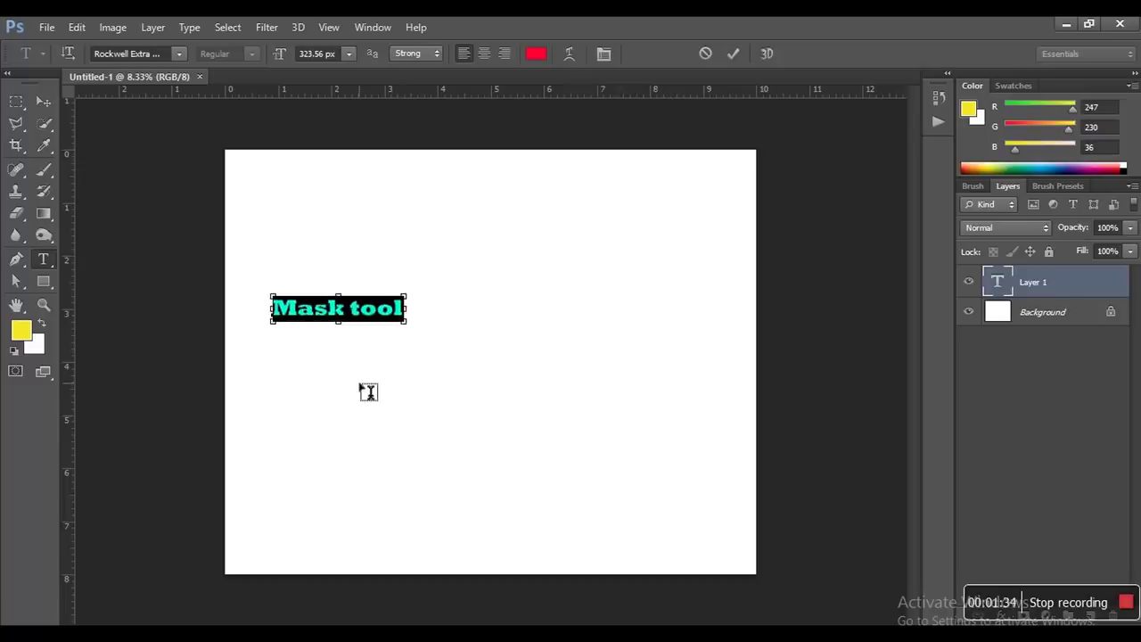
key("ctrl+shift+period")
key("ctrl+shift+period")
key("ctrl+shift+period")
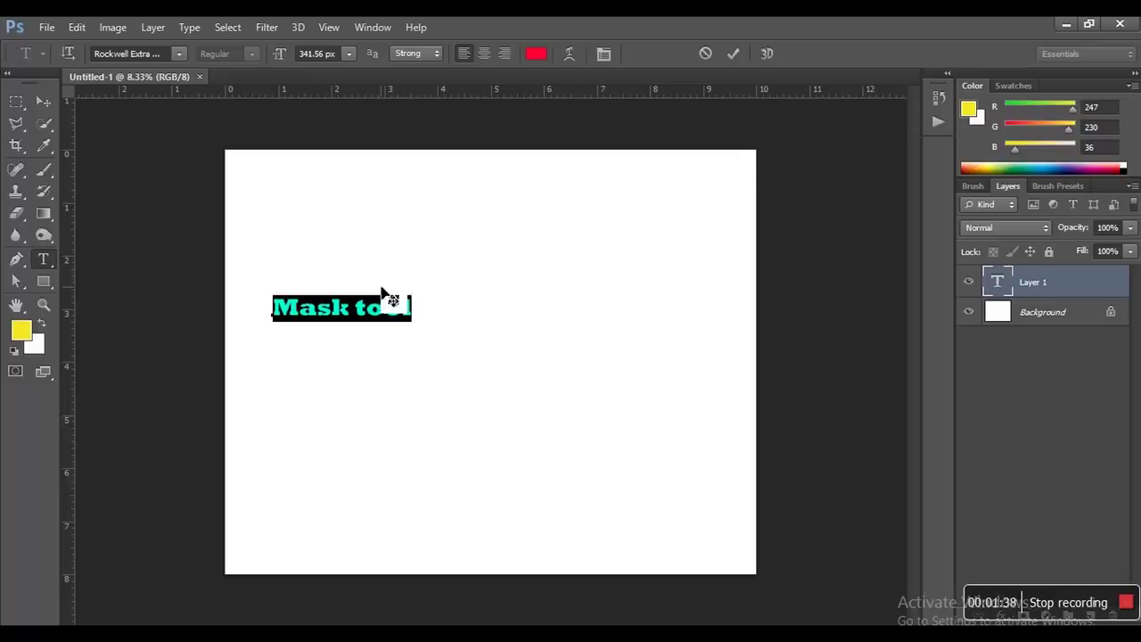
key("ctrl+shift+period")
key("ctrl+shift+period")
key("ctrl+shift+period")
key("ctrl+shift+period")
key("ctrl+shift+period")
key("ctrl+shift+period")
key("ctrl+shift+period")
key("ctrl+shift+period")
key("ctrl+shift+period")
key("ctrl+shift+period")
key("ctrl+shift+period")
key("ctrl+shift+period")
key("ctrl+shift+period")
key("ctrl+shift+period")
key("ctrl+shift+period")
key("ctrl+shift+period")
key("ctrl+shift+period")
key("ctrl+shift+period")
key("ctrl+shift+period")
key("ctrl+shift+period")
key("ctrl+shift+period")
key("ctrl+shift+period")
key("ctrl+shift+period")
key("ctrl+shift+period")
key("ctrl+shift+period")
key("ctrl+shift+period")
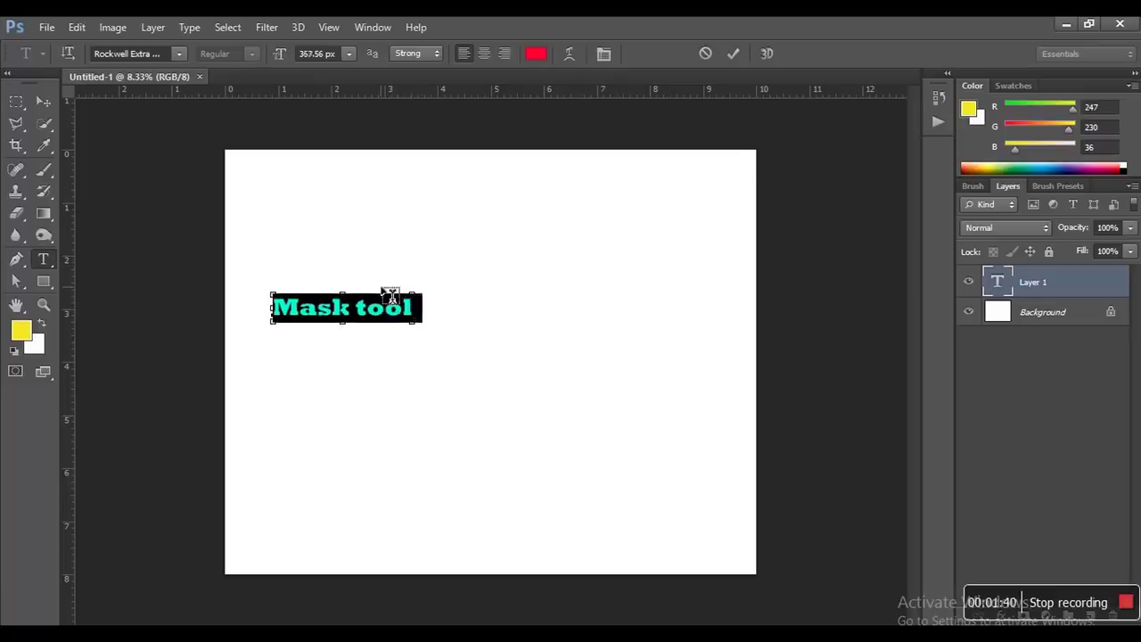
key("ctrl+shift+period")
key("ctrl+shift+period")
key("ctrl+shift+period")
key("ctrl+shift+period")
key("ctrl+shift+period")
key("ctrl+shift+period")
key("ctrl+shift+period")
key("ctrl+shift+period")
key("ctrl+shift+period")
key("ctrl+shift+period")
key("ctrl+shift+period")
key("ctrl+shift+period")
key("ctrl+shift+period")
key("ctrl+shift+period")
key("ctrl+shift+period")
key("ctrl+shift+period")
key("ctrl+shift+period")
key("ctrl+shift+period")
key("ctrl+shift+period")
key("ctrl+shift+period")
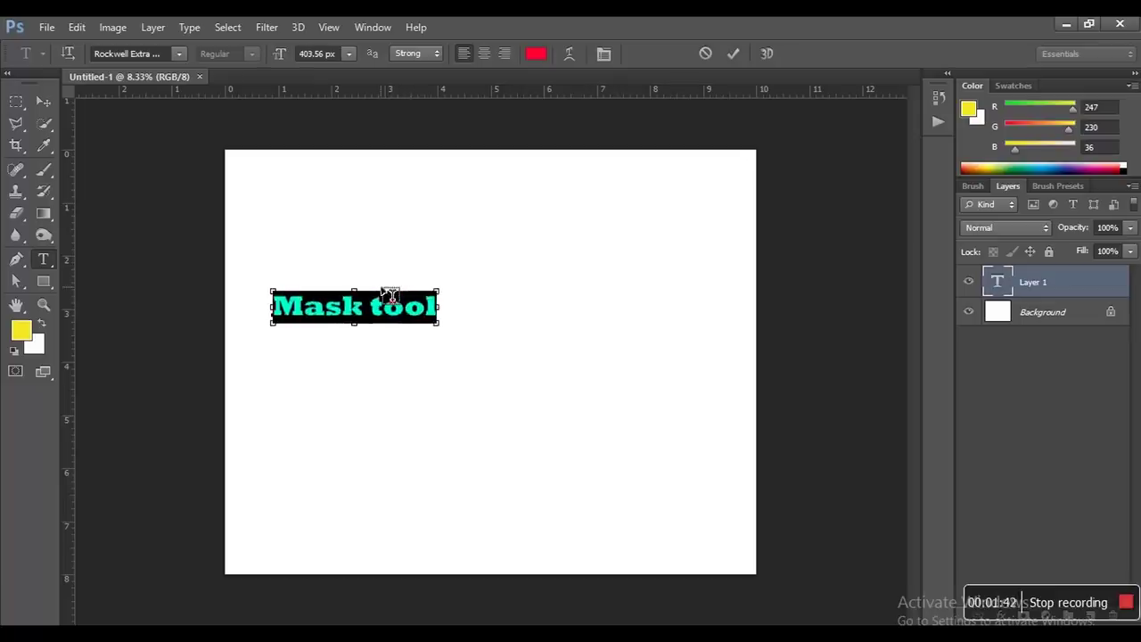
key("ctrl+shift+period")
key("ctrl+shift+period")
key("ctrl+shift+period")
key("ctrl+shift+period")
key("ctrl+shift+period")
key("ctrl+shift+period")
key("ctrl+shift+period")
key("ctrl+shift+period")
key("ctrl+shift+period")
key("ctrl+shift+period")
key("ctrl+shift+period")
key("ctrl+shift+period")
key("ctrl+shift+period")
key("ctrl+shift+period")
key("ctrl+shift+period")
key("ctrl+shift+period")
key("ctrl+shift+period")
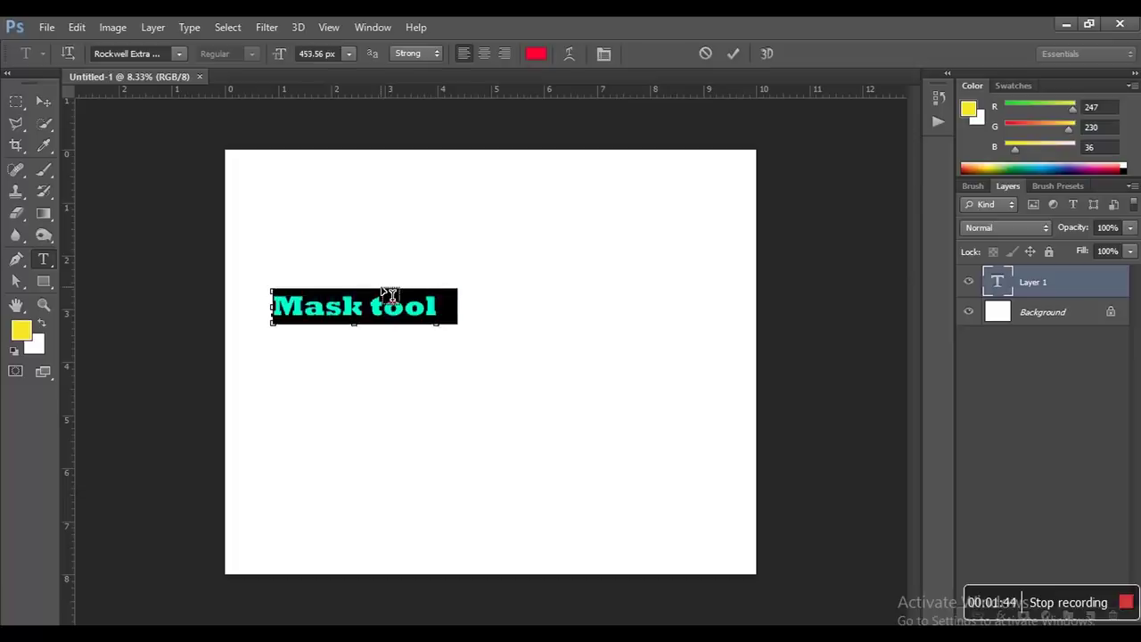
key("ctrl+shift+period")
key("ctrl+shift+period")
key("ctrl+shift+period")
key("ctrl+shift+period")
key("ctrl+shift+period")
key("ctrl+shift+period")
key("ctrl+shift+period")
key("ctrl+shift+period")
key("ctrl+shift+period")
key("ctrl+shift+period")
key("ctrl+shift+period")
key("ctrl+shift+period")
key("ctrl+shift+period")
key("ctrl+shift+period")
key("ctrl+shift+period")
key("ctrl+shift+period")
key("ctrl+shift+period")
key("ctrl+shift+period")
key("ctrl+shift+period")
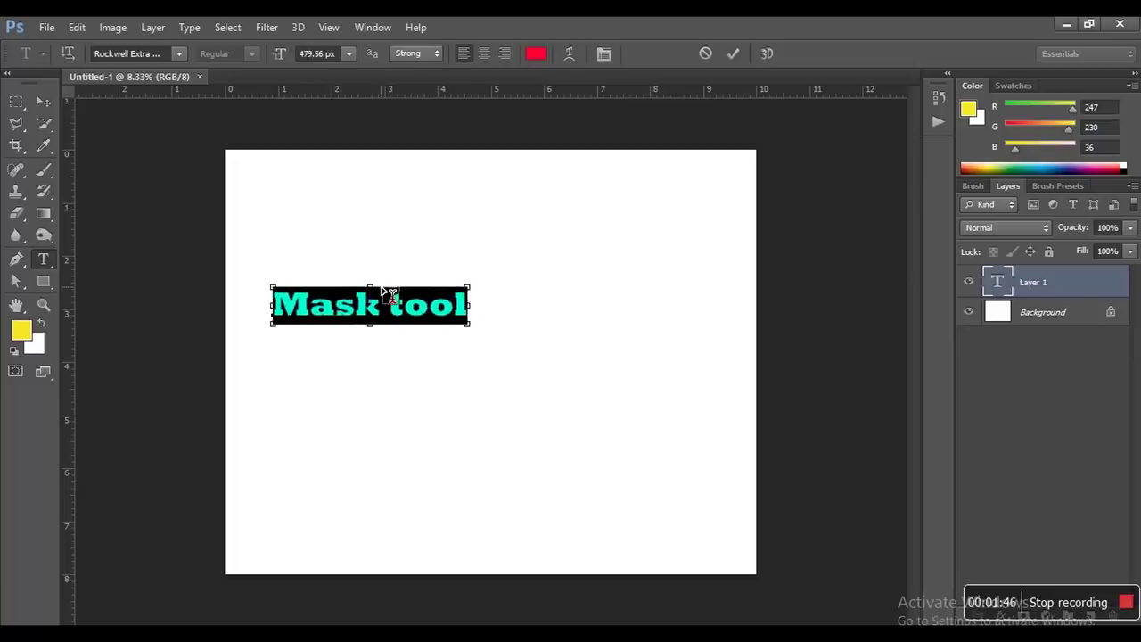
key("ctrl+shift+period")
key("ctrl+shift+period")
key("ctrl+shift+period")
key("ctrl+shift+period")
key("ctrl+shift+period")
key("ctrl+shift+period")
key("ctrl+shift+period")
key("ctrl+shift+period")
key("ctrl+shift+period")
key("ctrl+shift+period")
key("ctrl+shift+period")
key("ctrl+shift+period")
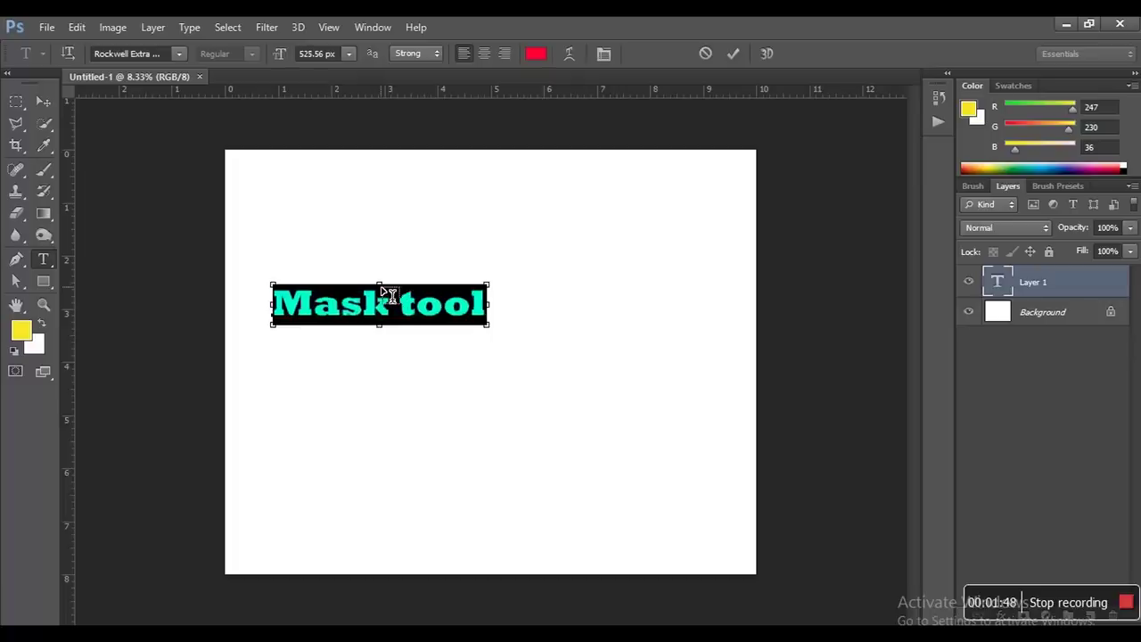
key("ctrl+shift+period")
key("ctrl+shift+period")
key("ctrl+shift+period")
key("ctrl+shift+period")
key("ctrl+shift+period")
key("ctrl+shift+period")
key("ctrl+shift+period")
key("ctrl+shift+period")
key("ctrl+shift+period")
key("ctrl+shift+period")
key("ctrl+shift+period")
key("ctrl+shift+period")
key("ctrl+shift+period")
key("ctrl+shift+period")
key("ctrl+shift+period")
key("ctrl+shift+period")
key("ctrl+shift+period")
key("ctrl+shift+period")
key("ctrl+shift+period")
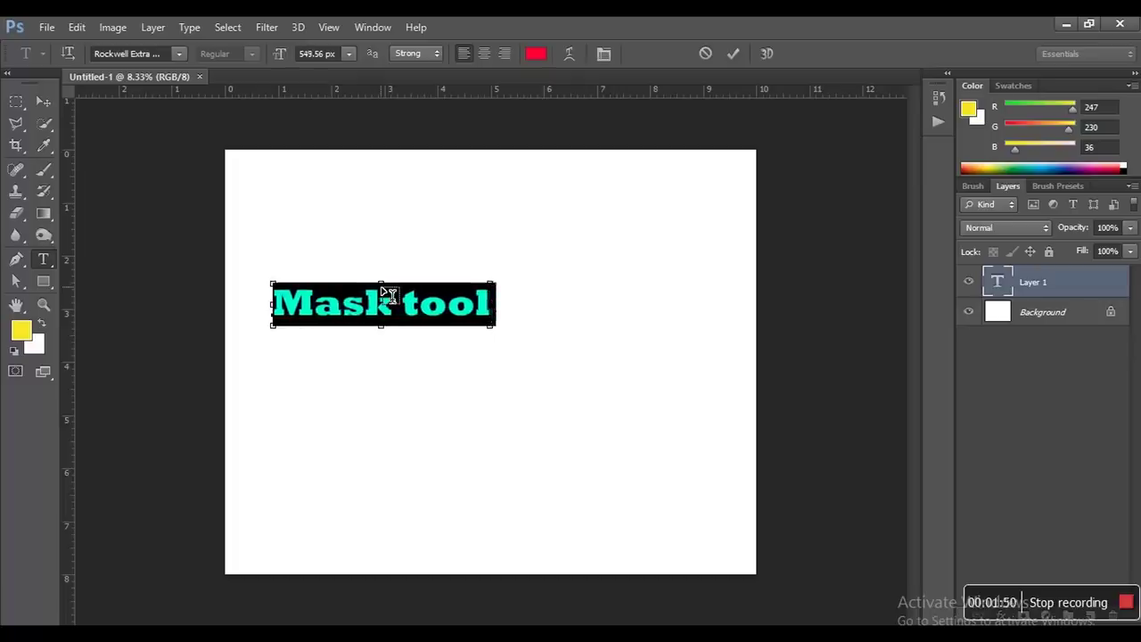
key("ctrl+shift+period")
key("ctrl+shift+period")
key("ctrl+shift+period")
key("ctrl+shift+period")
key("ctrl+shift+period")
key("ctrl+shift+period")
key("ctrl+shift+period")
key("ctrl+shift+period")
key("ctrl+shift+period")
key("ctrl+shift+period")
key("ctrl+shift+period")
key("ctrl+shift+period")
key("ctrl+shift+period")
key("ctrl+shift+period")
key("ctrl+shift+period")
key("ctrl+shift+period")
key("ctrl+shift+period")
key("ctrl+shift+period")
key("ctrl+shift+period")
key("ctrl+shift+period")
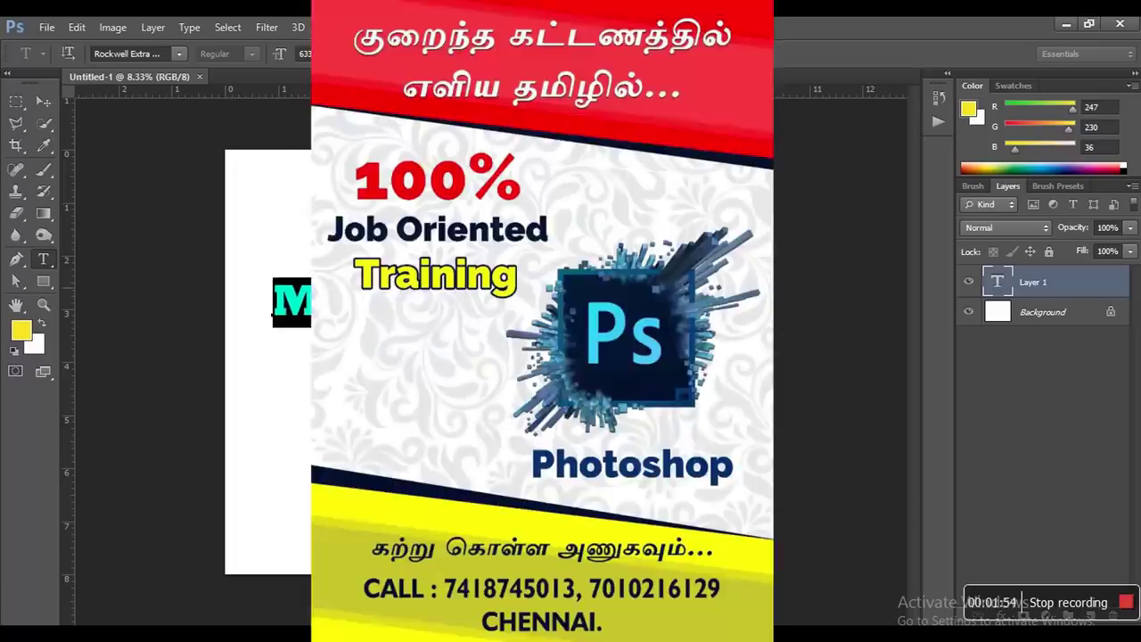
Step: Commit the Mask tool text, switch to the Move tool, and zoom in on it
key("ctrl+Return")
left_click(43, 102)
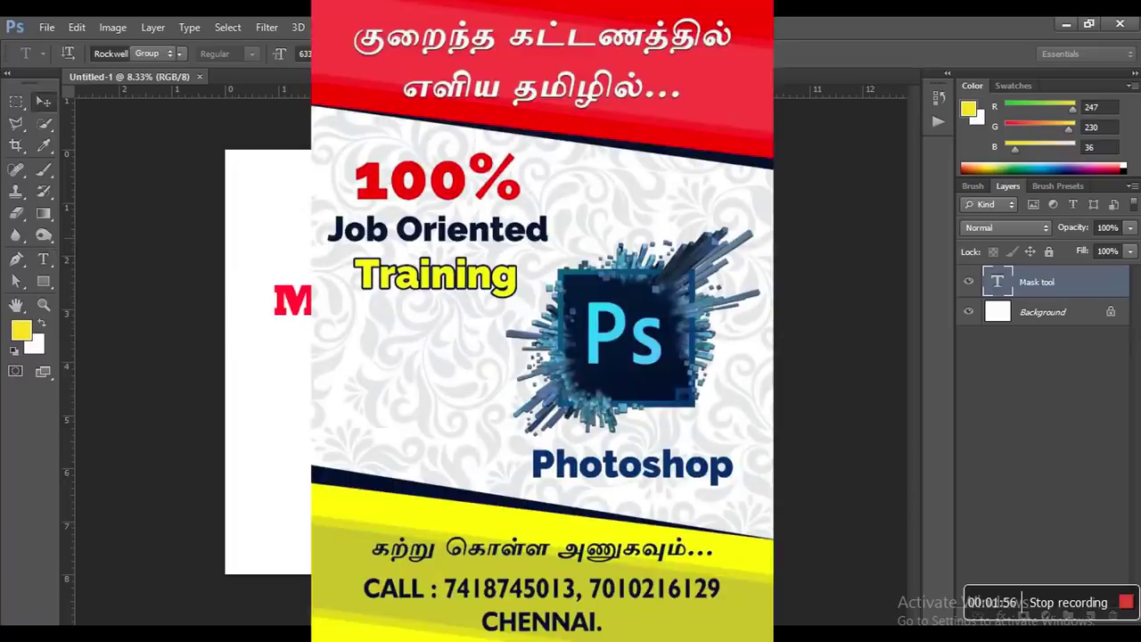
key("ctrl+plus")
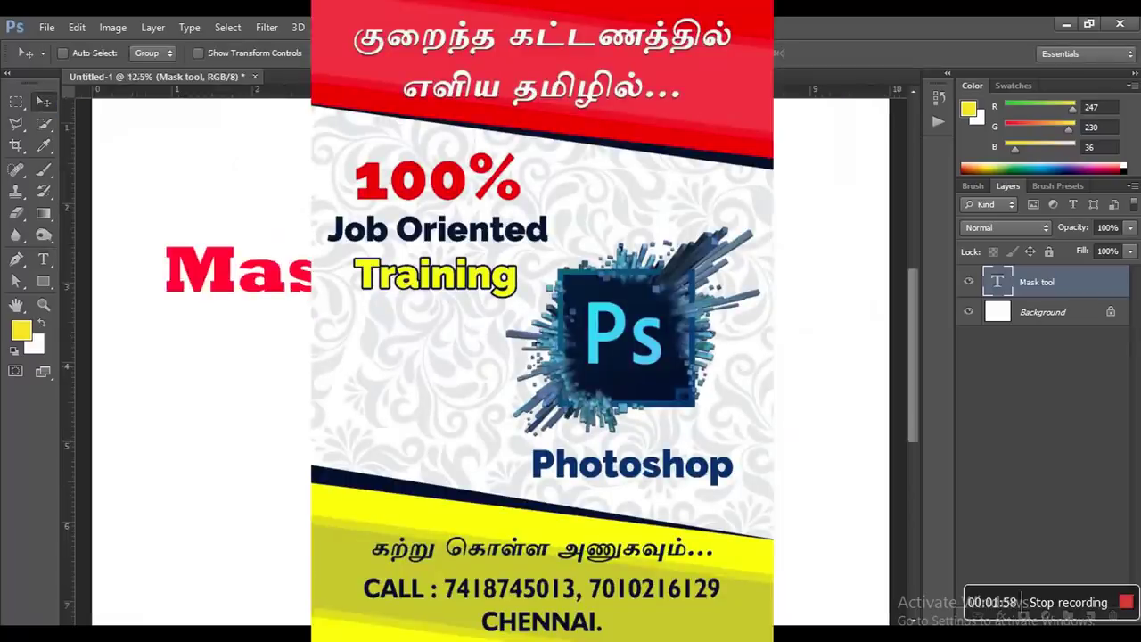
left_click_drag(499, 259, 484, 318)
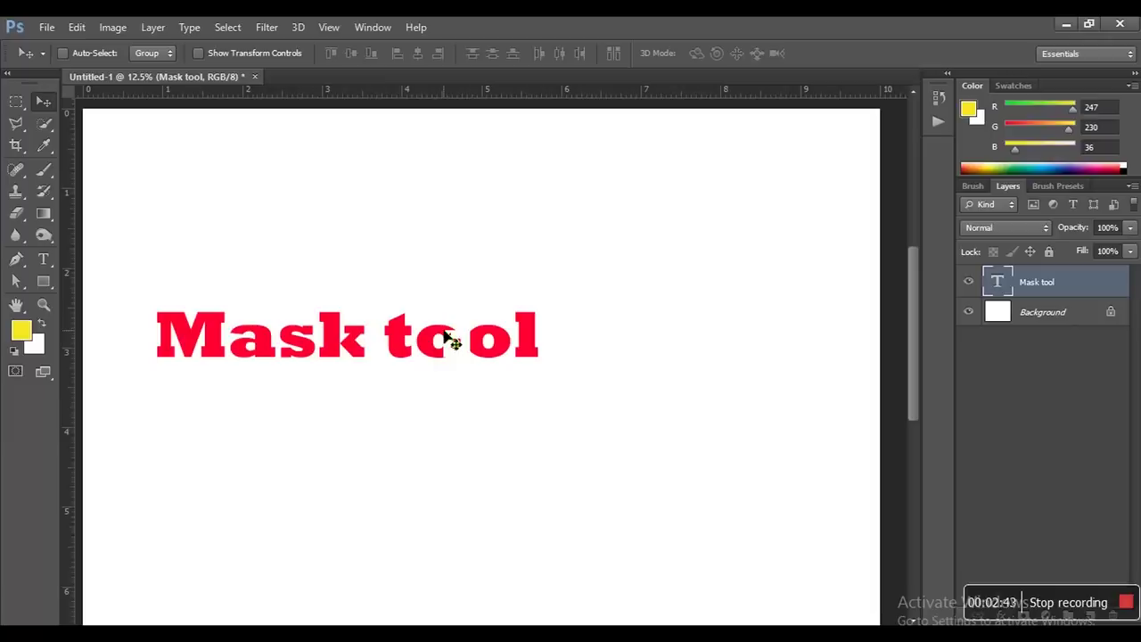
Step: Zoom back out, delete the text layer, and bring up Open with Ctrl+O
key("ctrl+minus")
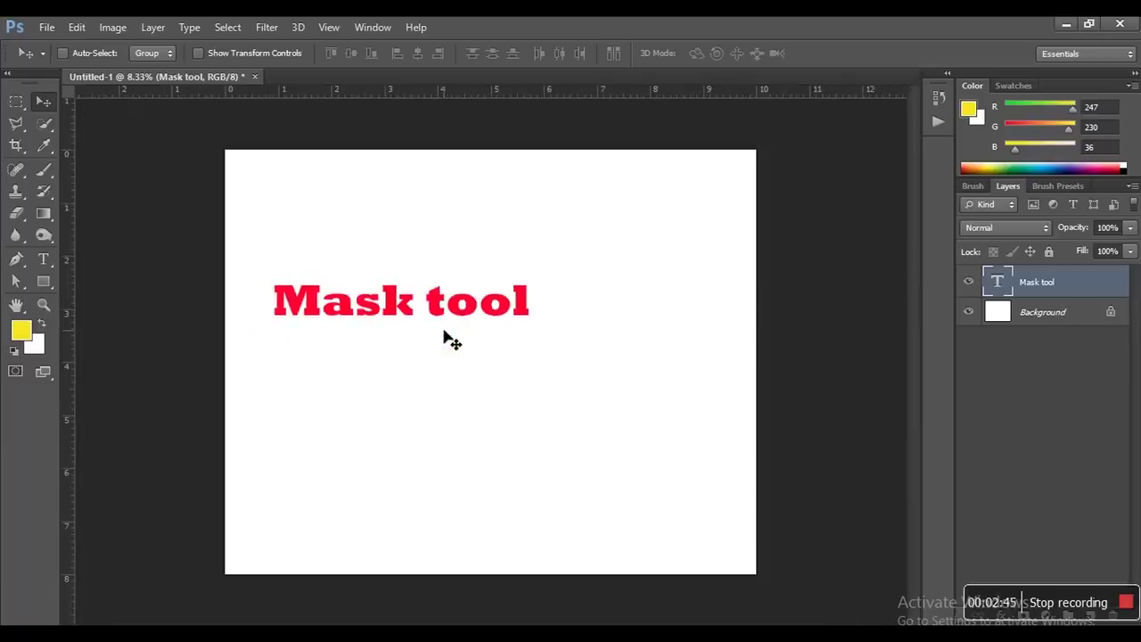
key("Delete")
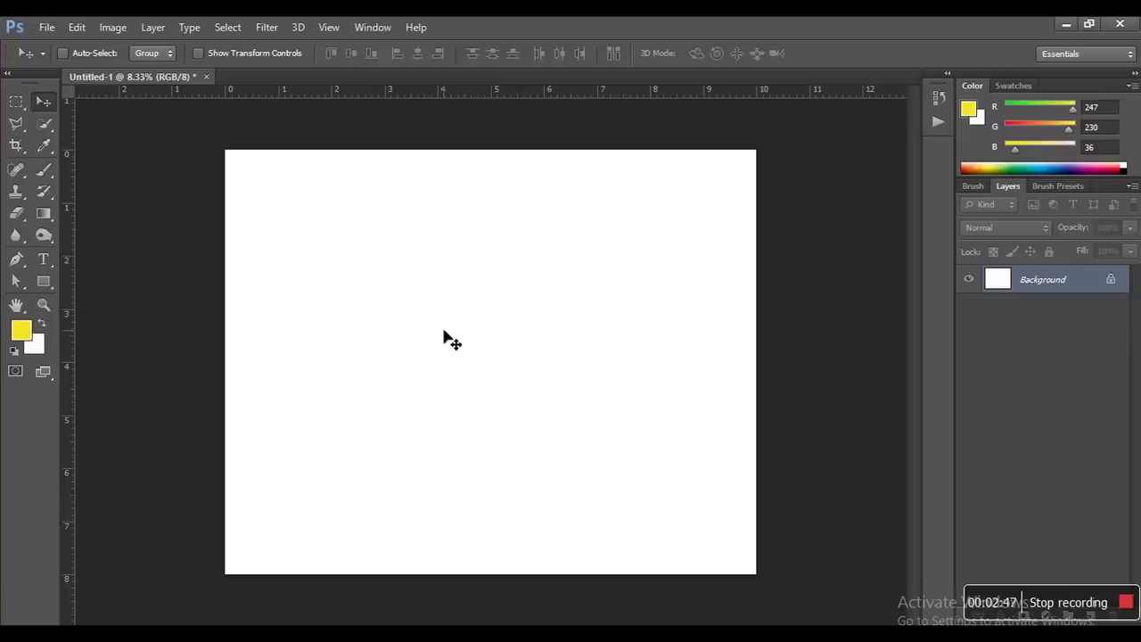
key("ctrl+o")
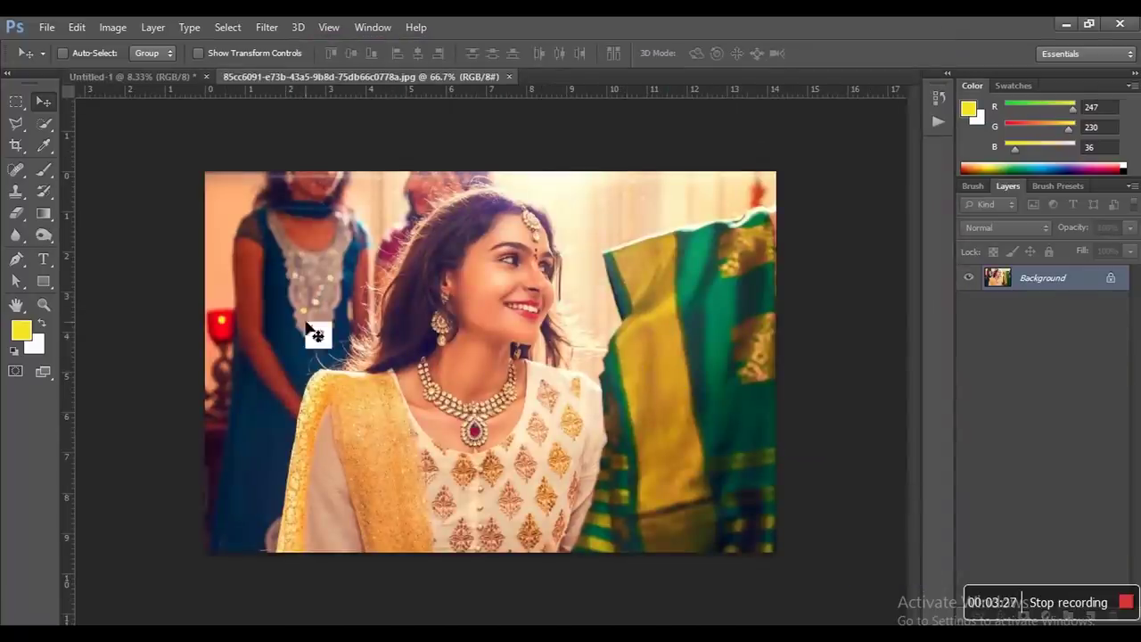
Step: Choose the Horizontal Type Mask Tool from the Type tool flyout
left_click(41, 258)
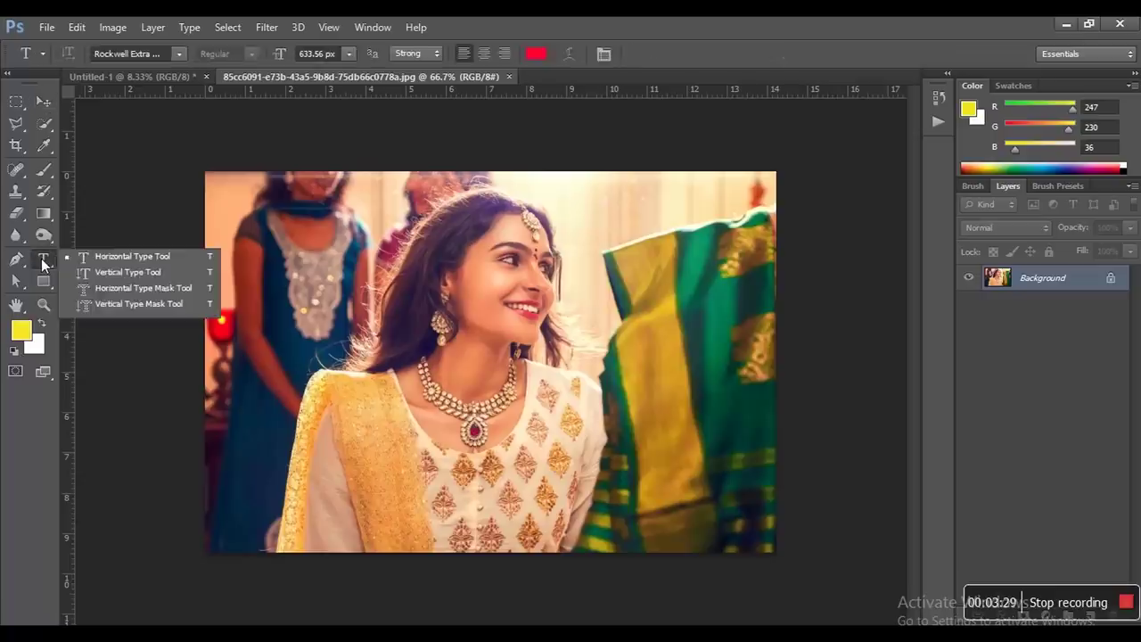
left_click(153, 288)
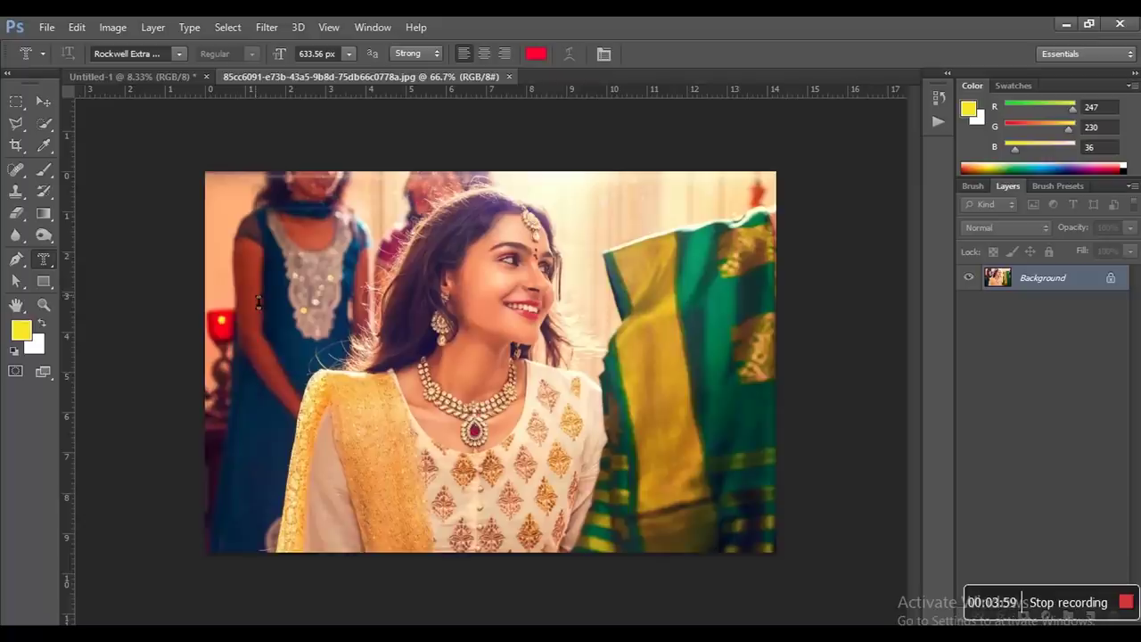
Step: Start a type mask on the photo at 200 px and type the word Actress
left_click(258, 303)
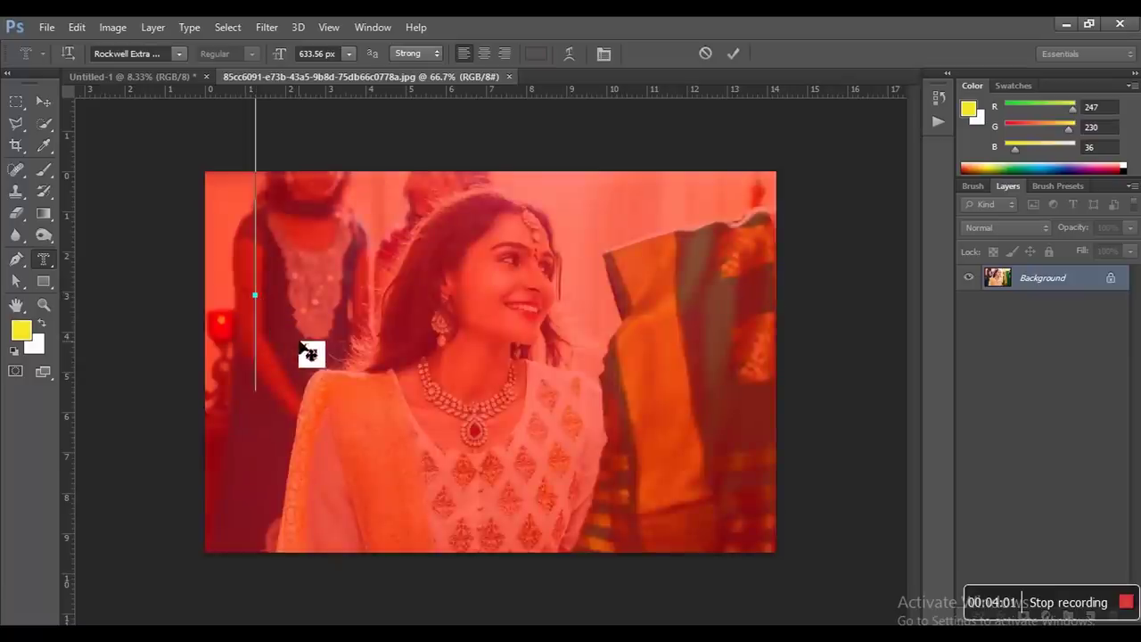
left_click(351, 57)
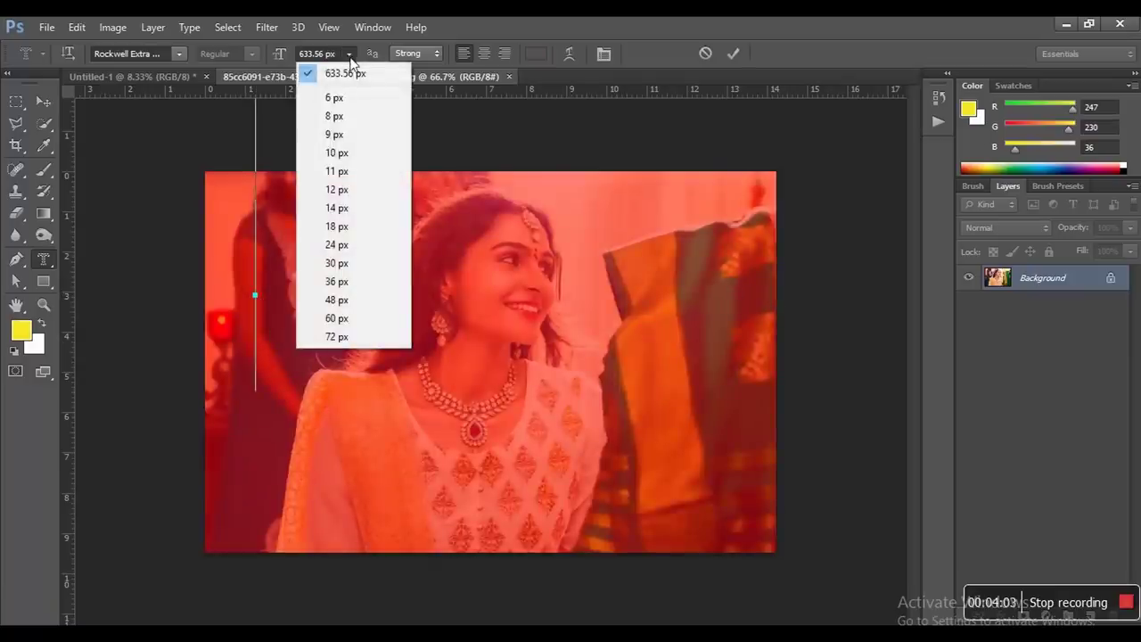
left_click(338, 61)
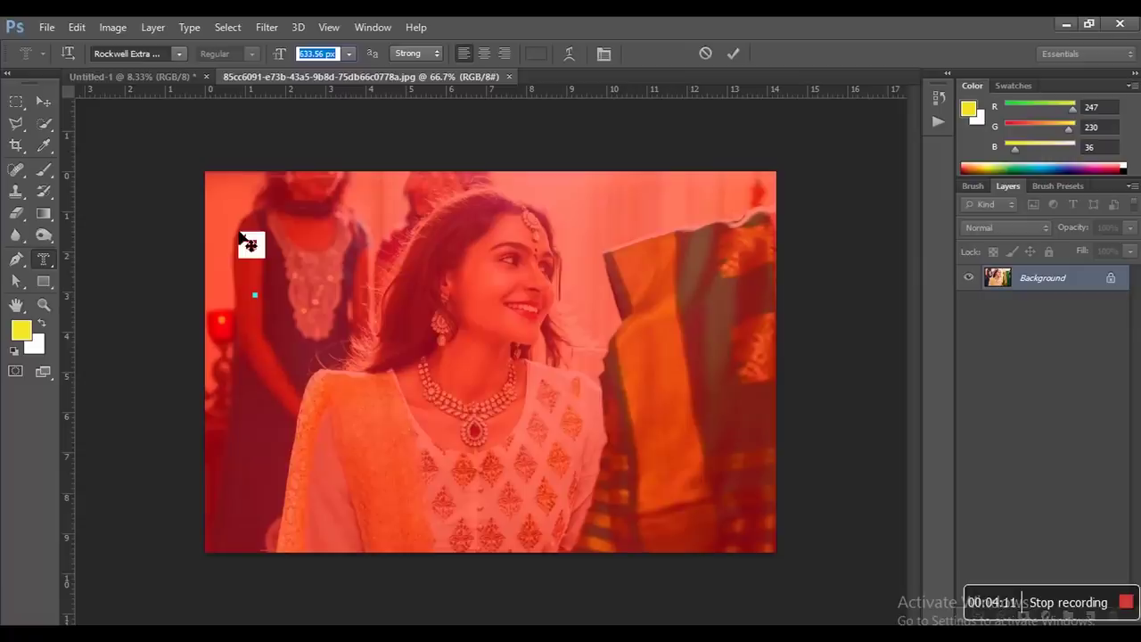
type("200")
key("Return")
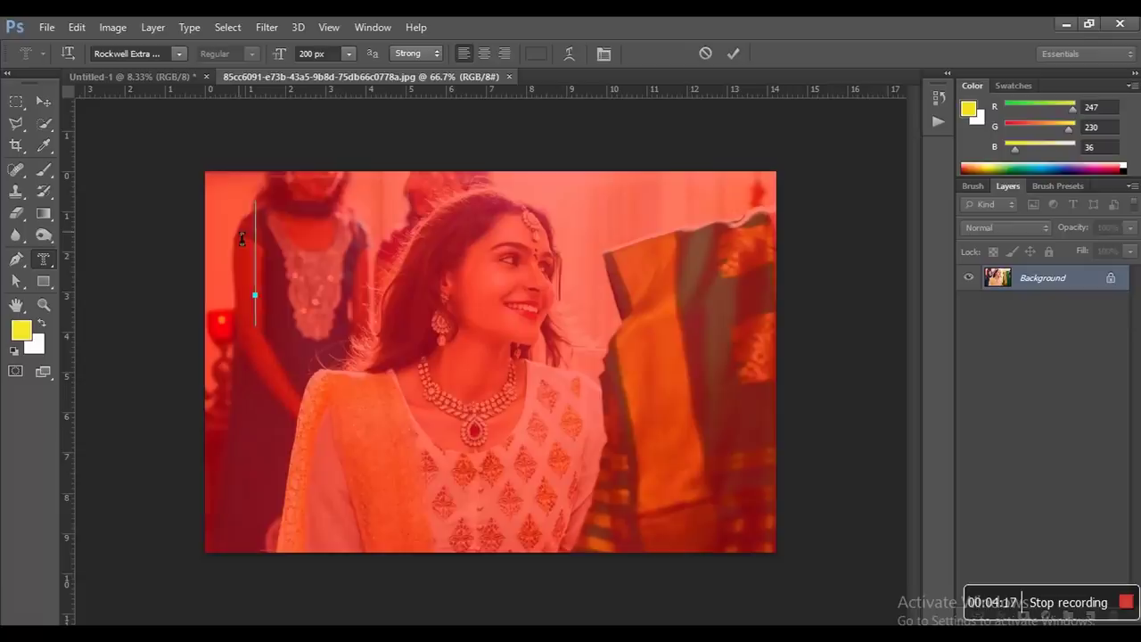
type("Mctres")
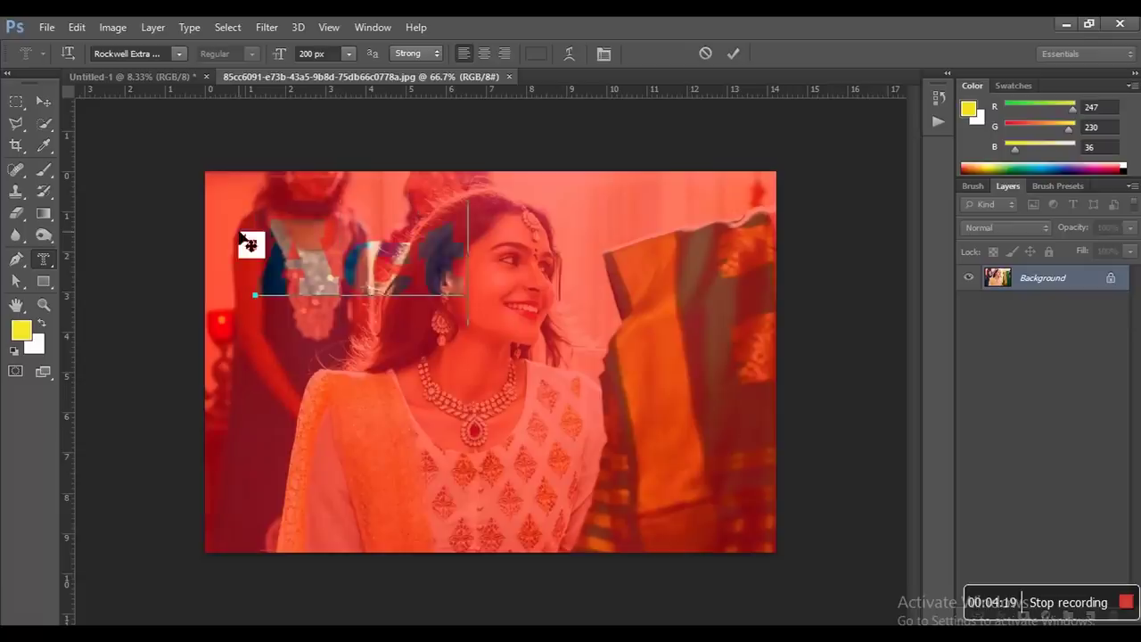
type("ss")
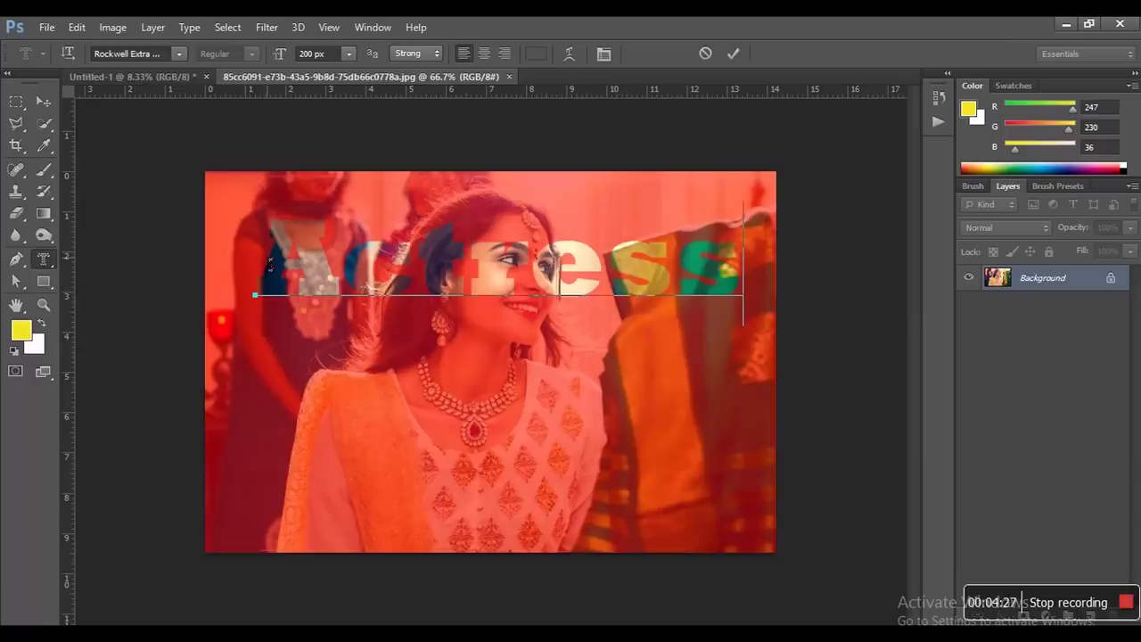
Step: Select the Actress mask text and nudge its size to 210 px
left_click_drag(273, 262, 749, 300)
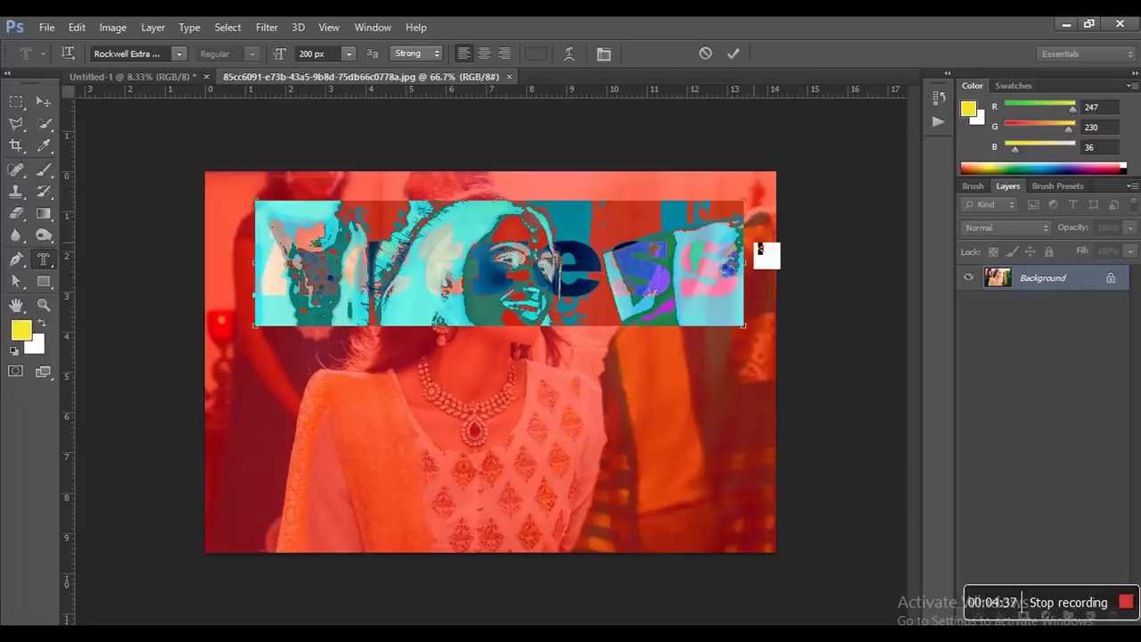
key("ctrl+shift+period")
key("ctrl+shift+period")
key("ctrl+shift+period")
key("ctrl+shift+period")
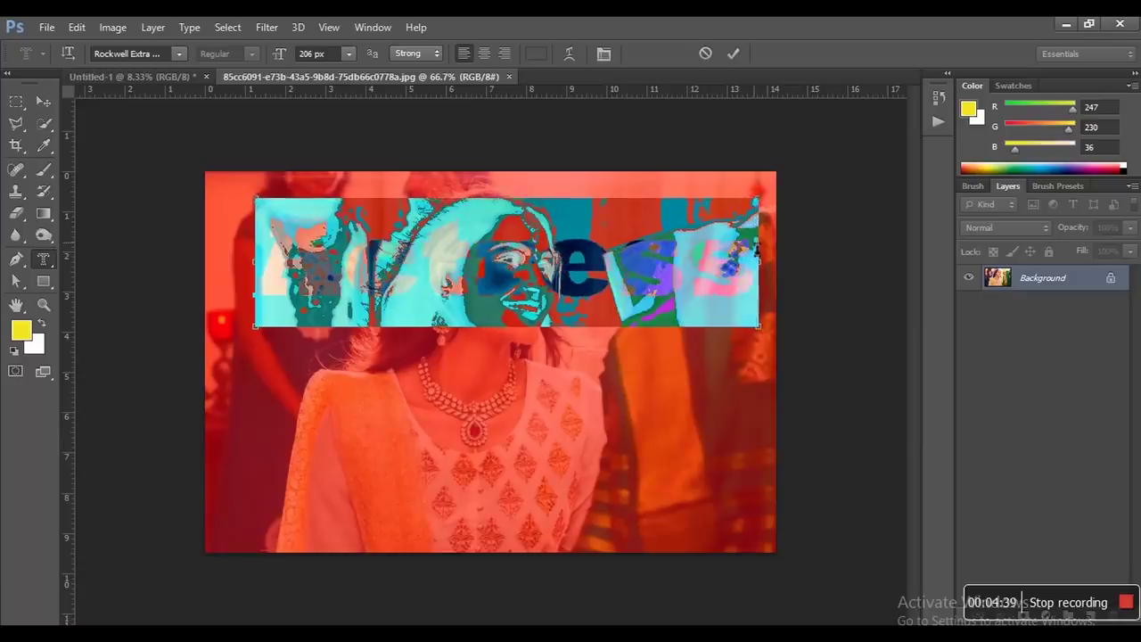
key("ctrl+shift+period")
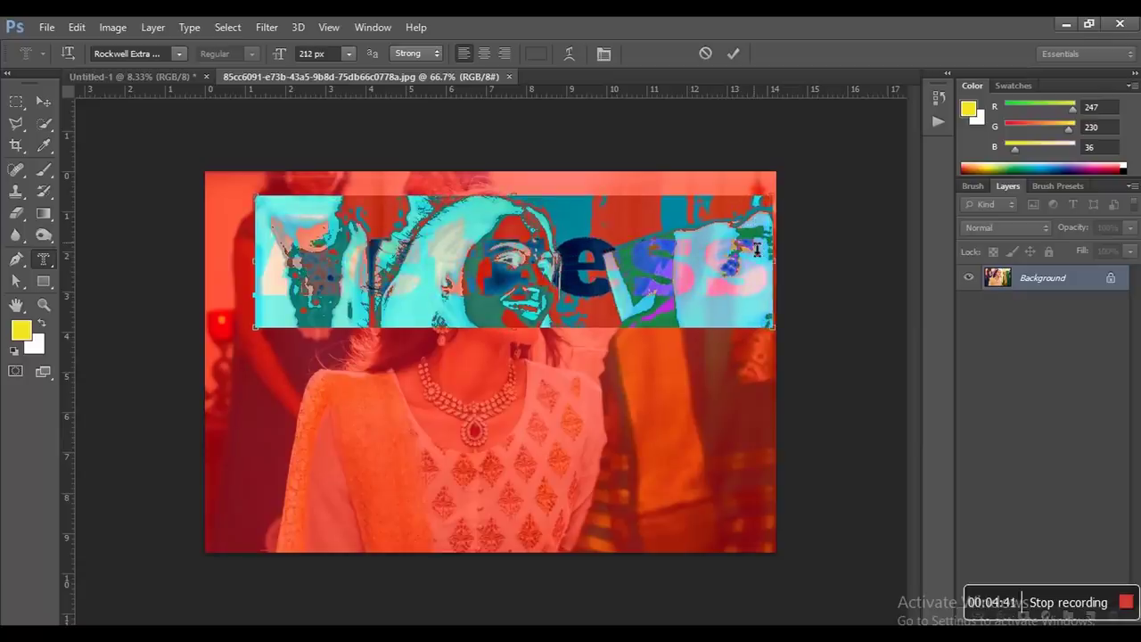
key("ctrl+shift+comma")
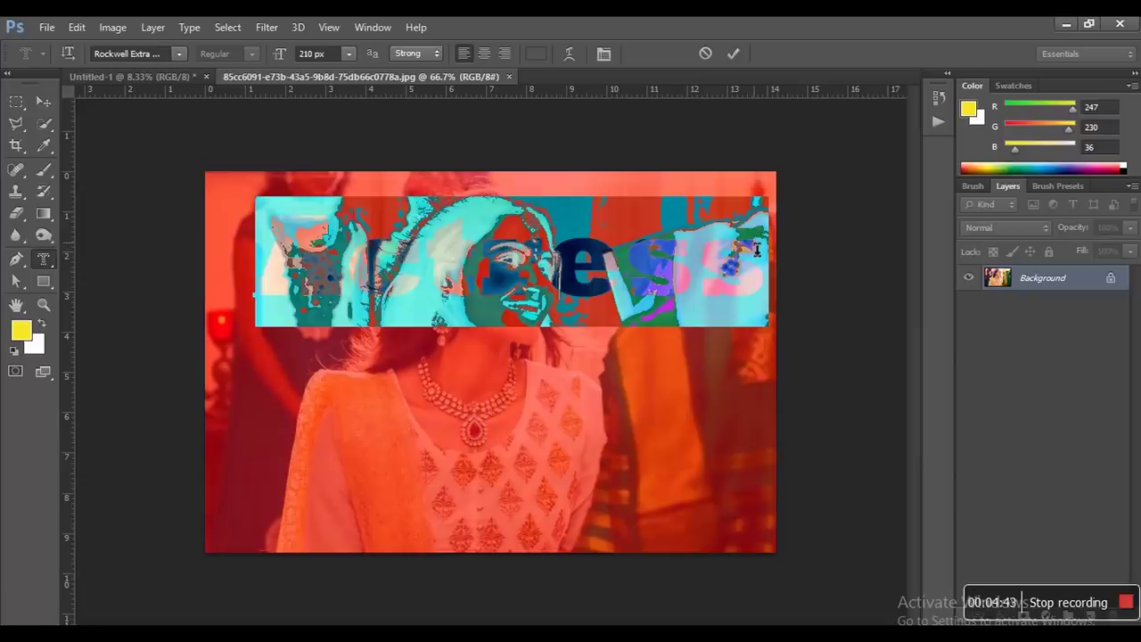
left_click(749, 270)
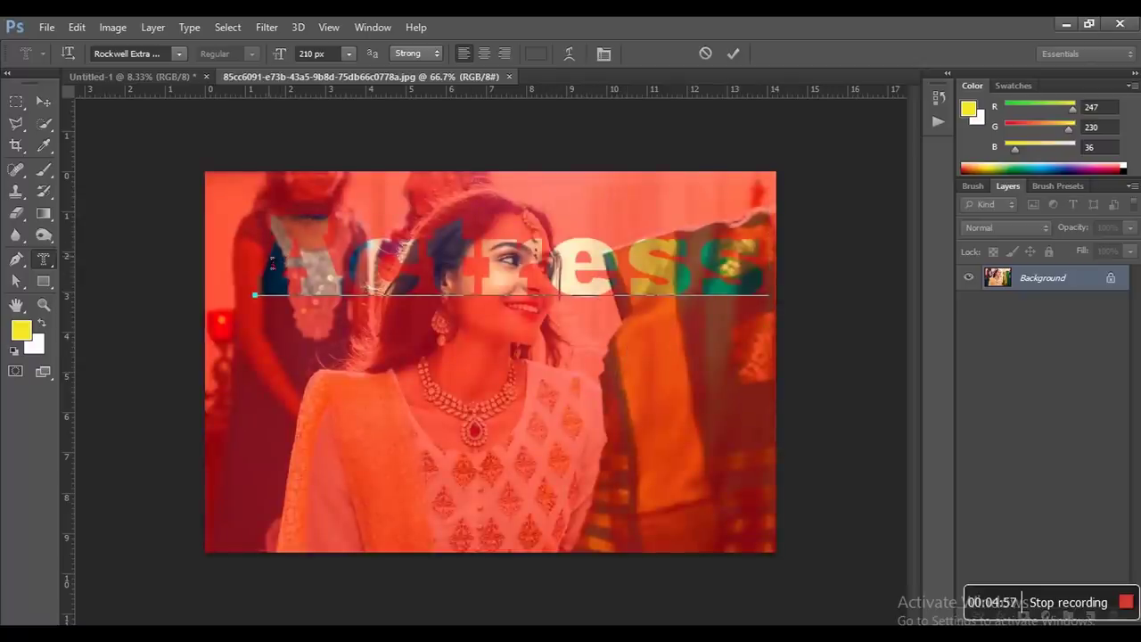
left_click_drag(258, 268, 761, 306)
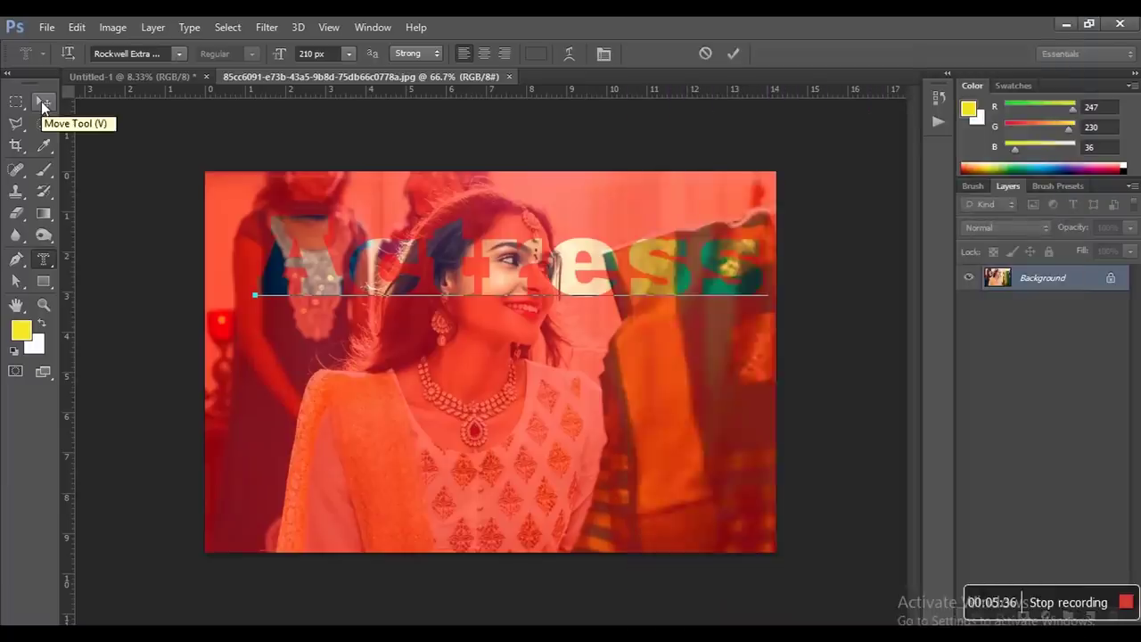
Step: Commit the Actress mask as a letter-shaped selection, then switch to the Untitled-1 document
left_click(42, 105)
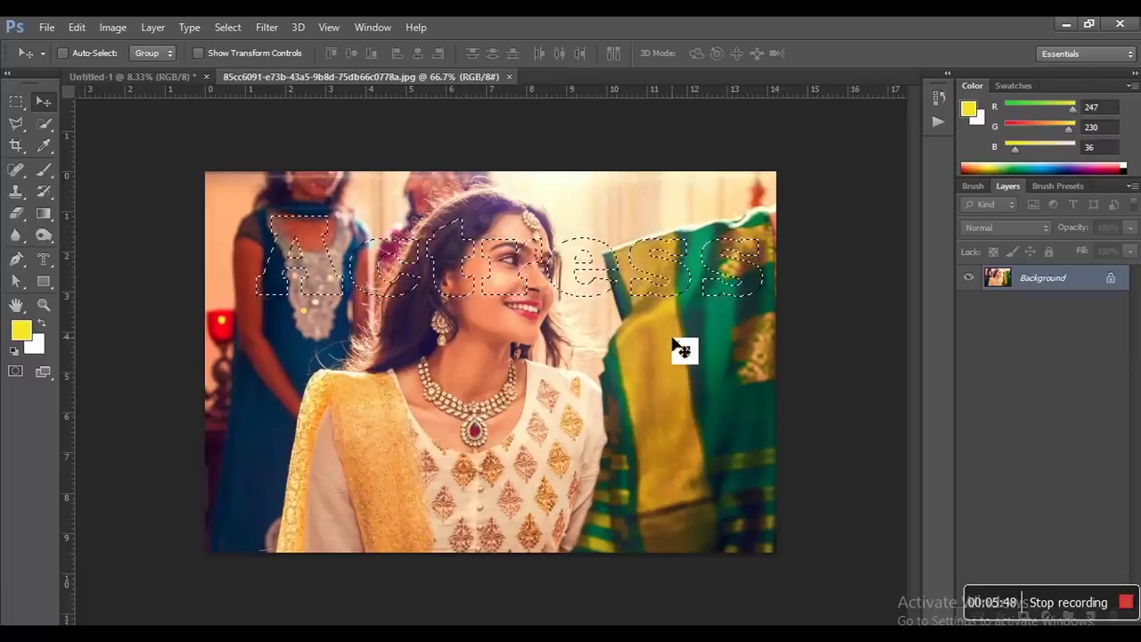
key("ctrl+Tab")
Step: Paste the photo-filled Actress lettering, scale it to about 839%, and centre it on the page
key("ctrl+v")
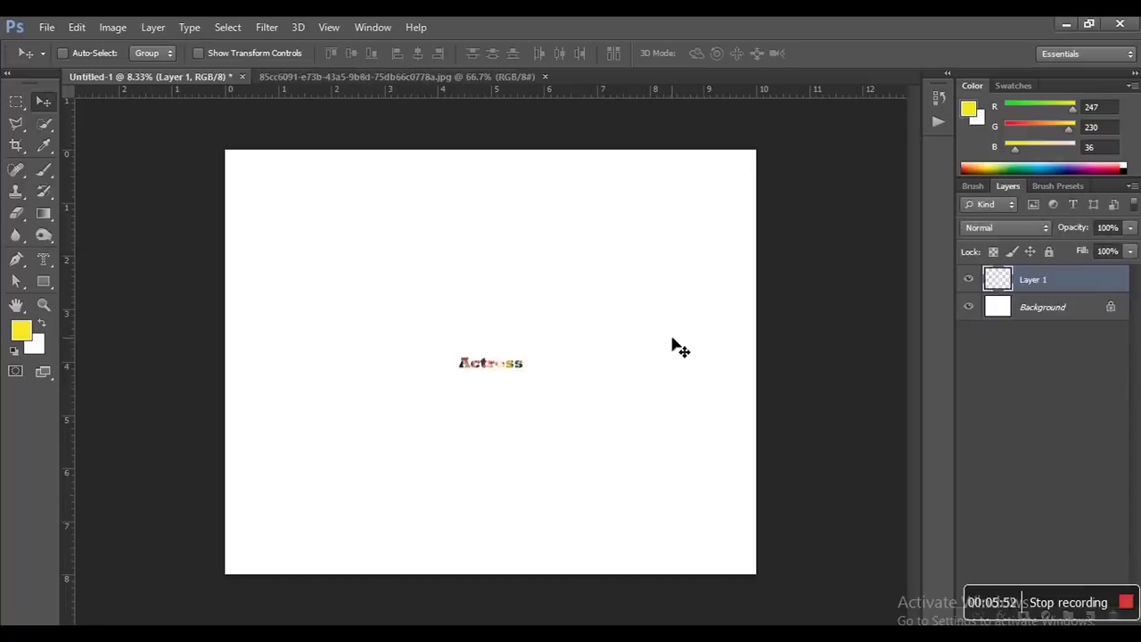
key("ctrl+t")
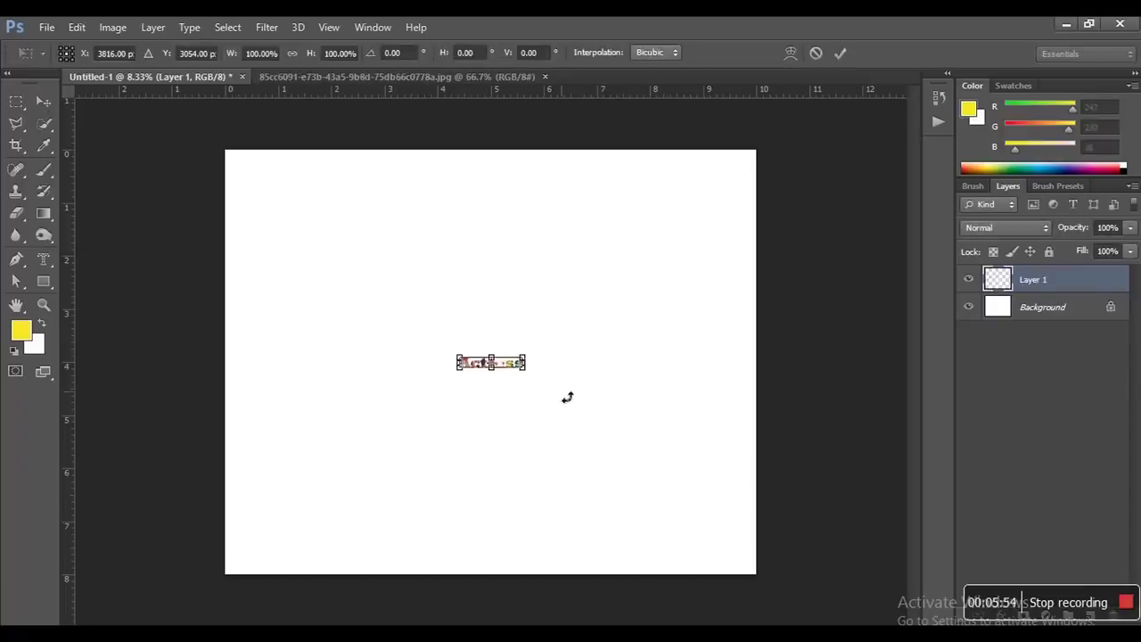
left_click_drag(525, 369, 797, 506)
left_click_drag(399, 366, 294, 255)
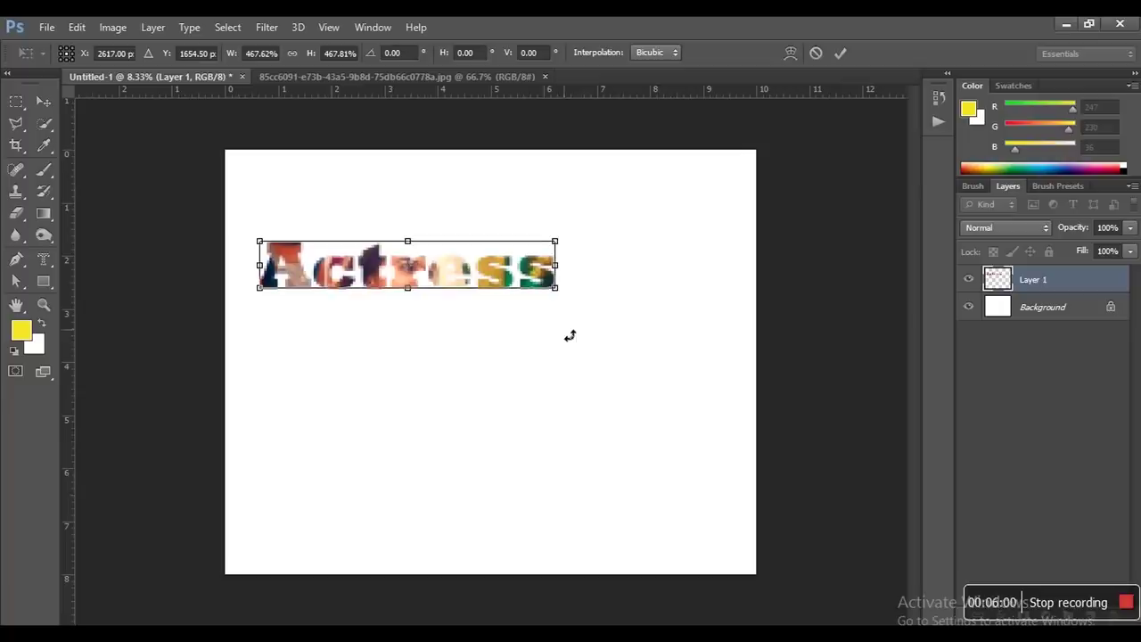
left_click_drag(563, 298, 730, 413)
key("Return")
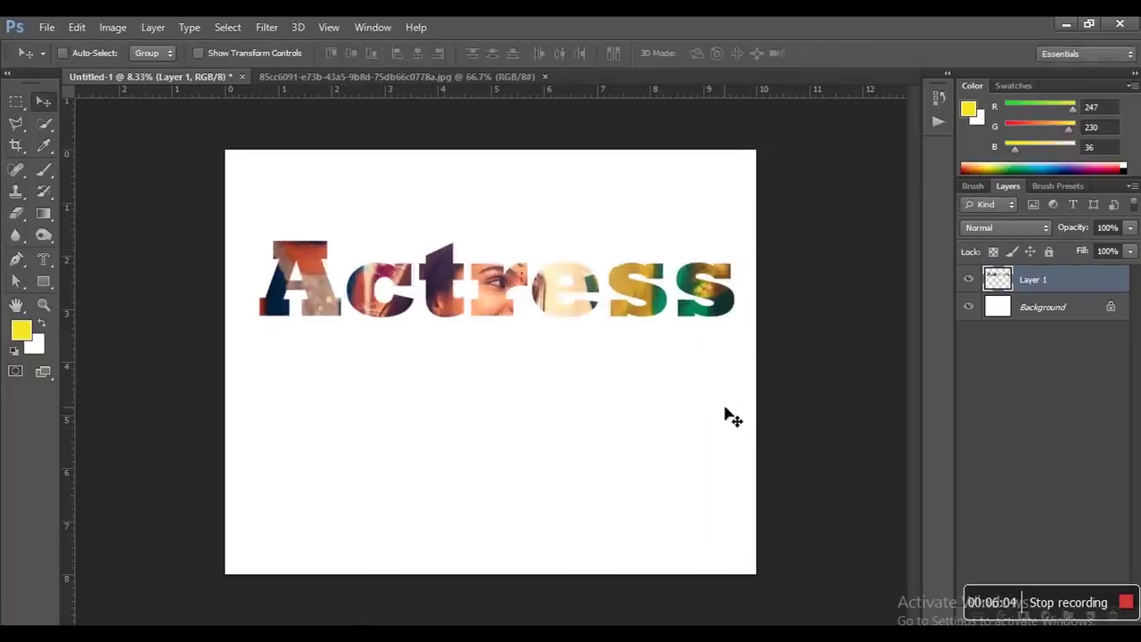
left_click_drag(569, 281, 565, 349)
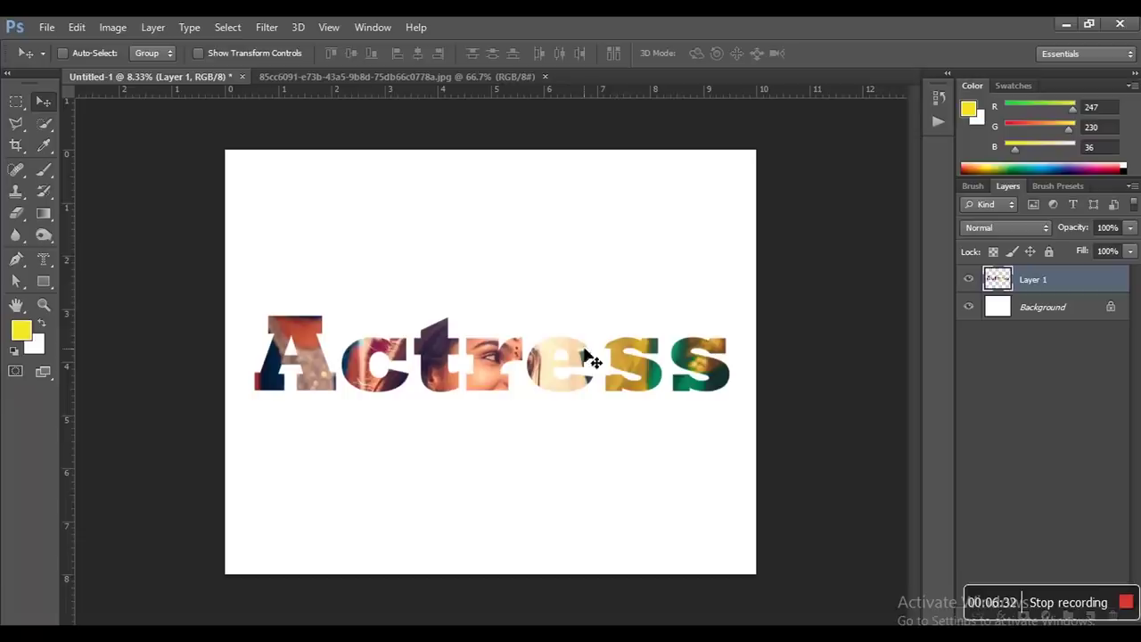
right_click(44, 259)
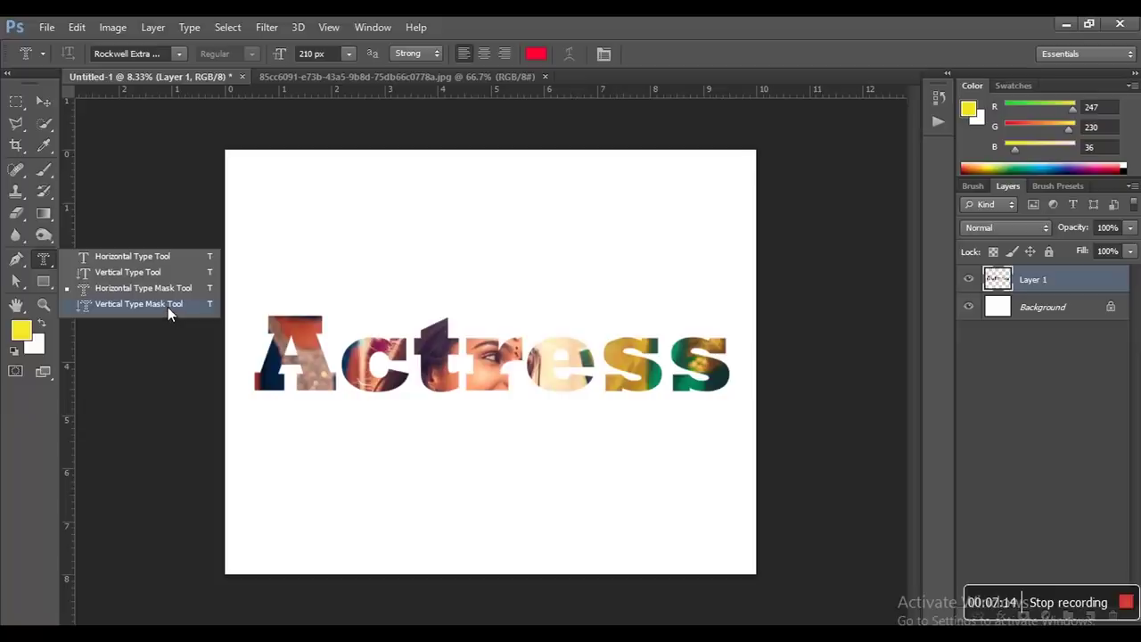
left_click(557, 377)
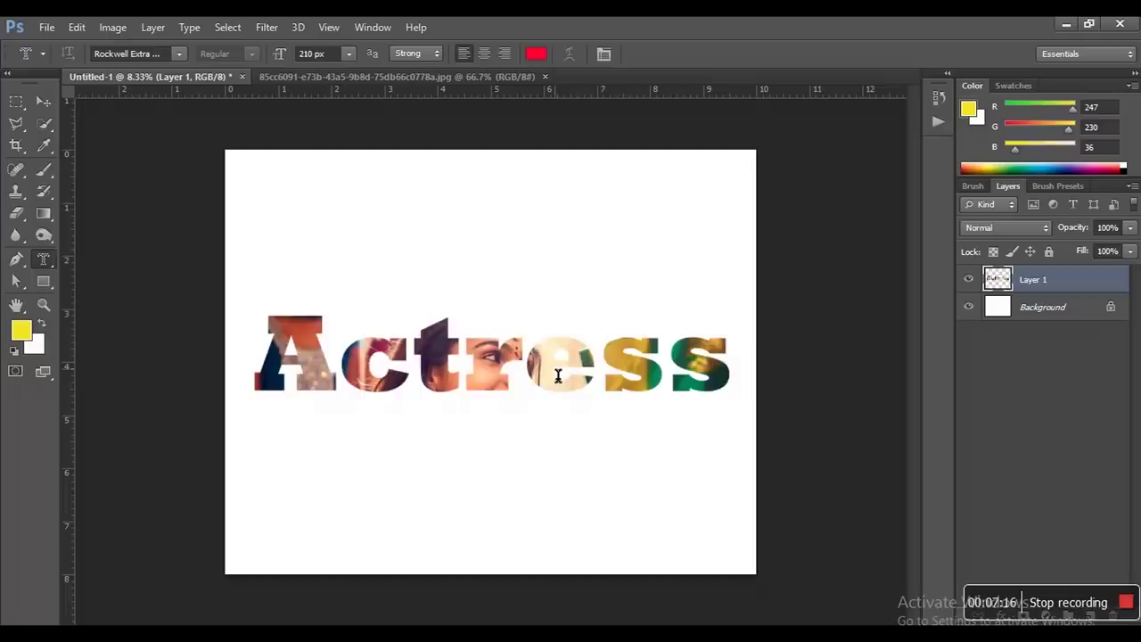
left_click(44, 104)
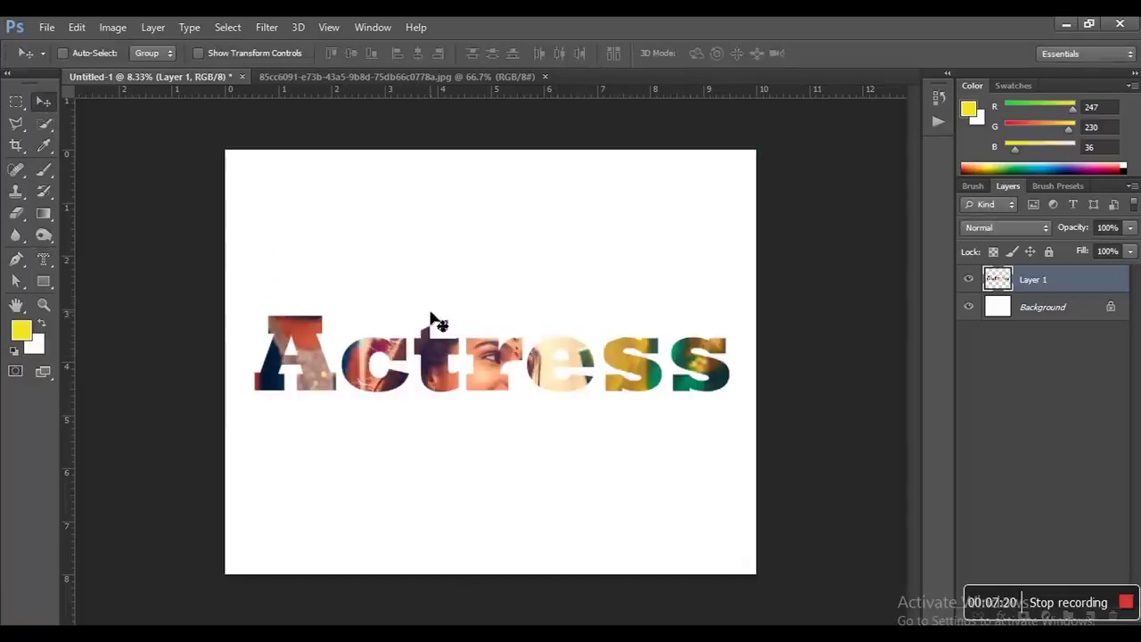
left_click_drag(463, 343, 499, 355)
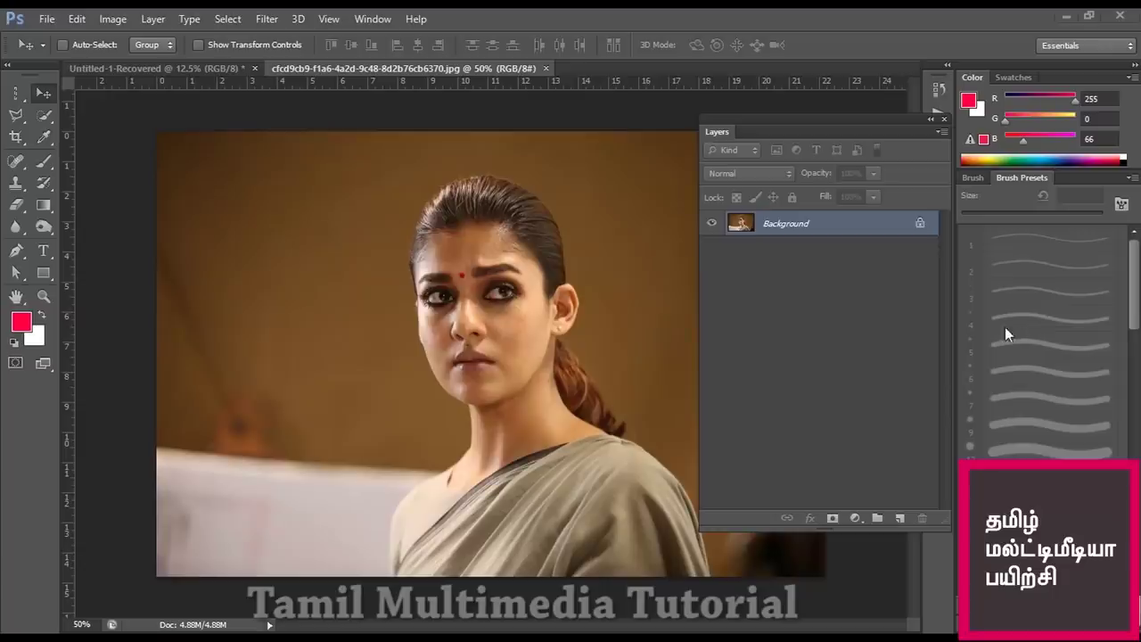
Step: Dock the floating Layers panel into the right-hand panel group
left_click_drag(799, 119, 973, 162)
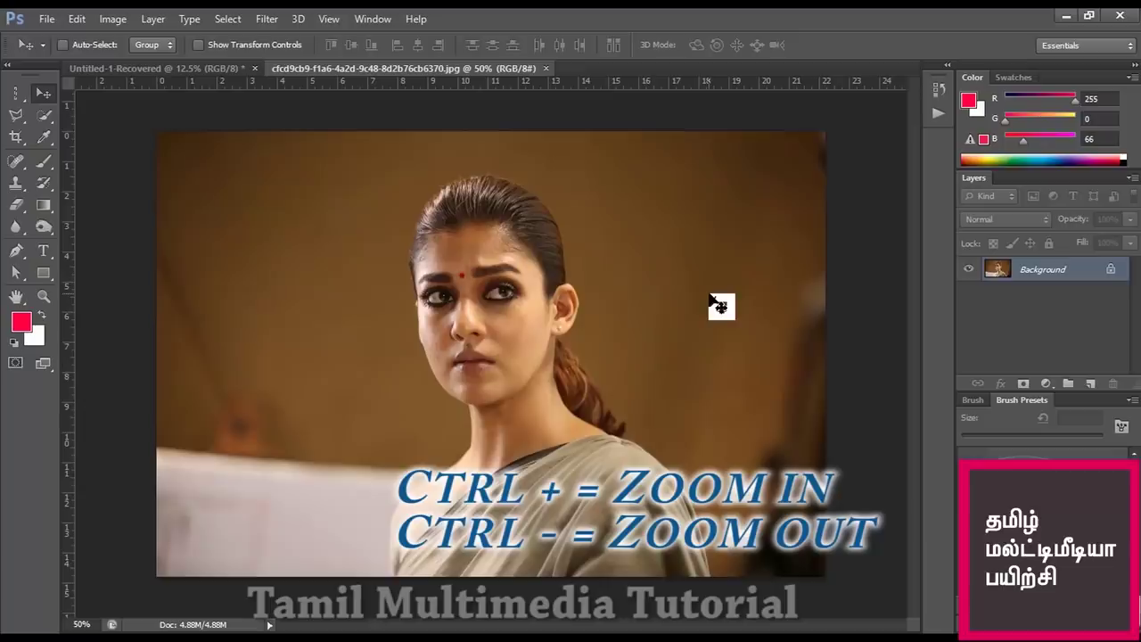
Step: Zoom the portrait through 200%, 300% and 800%, out to 33.3%, then settle at 100%
key("ctrl+plus")
key("ctrl+plus")
key("ctrl+plus")
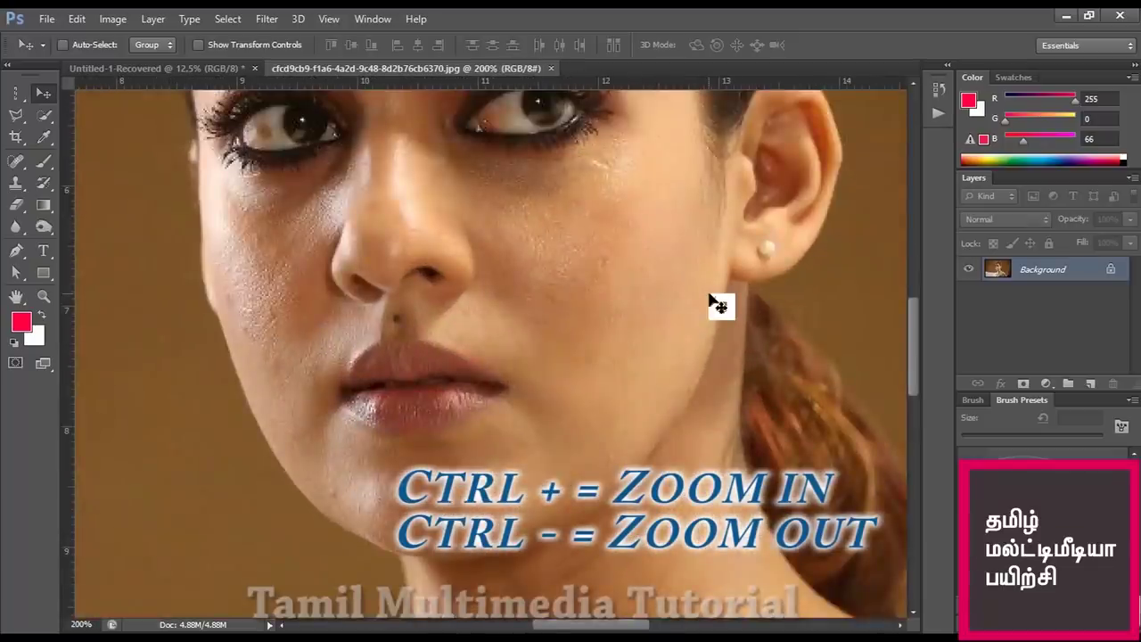
left_click_drag(680, 241, 709, 370)
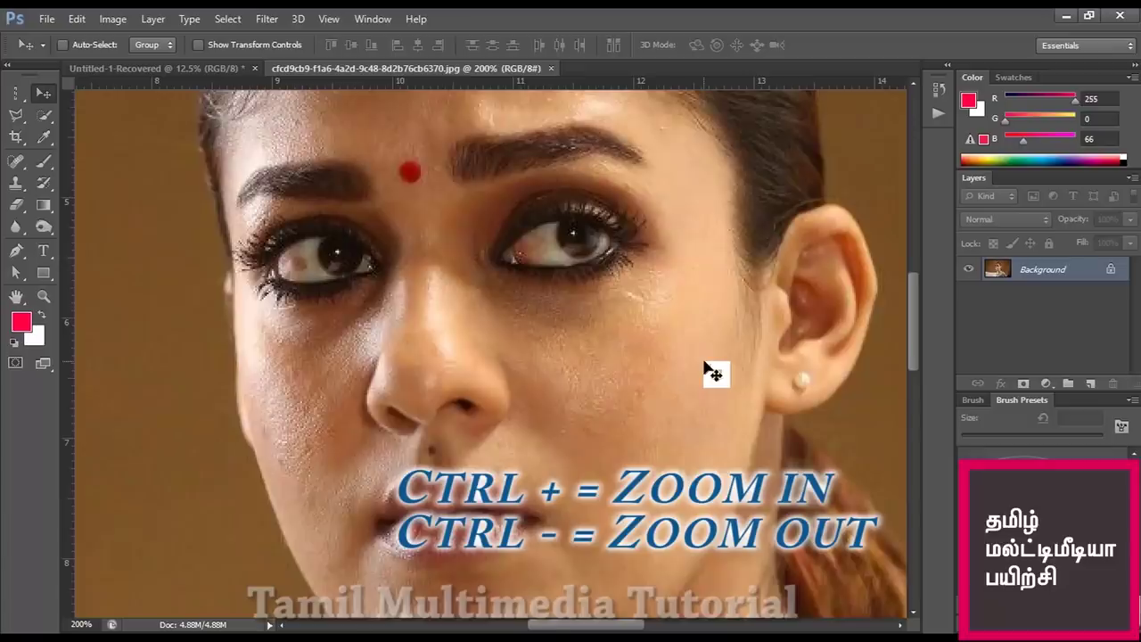
key("ctrl+plus")
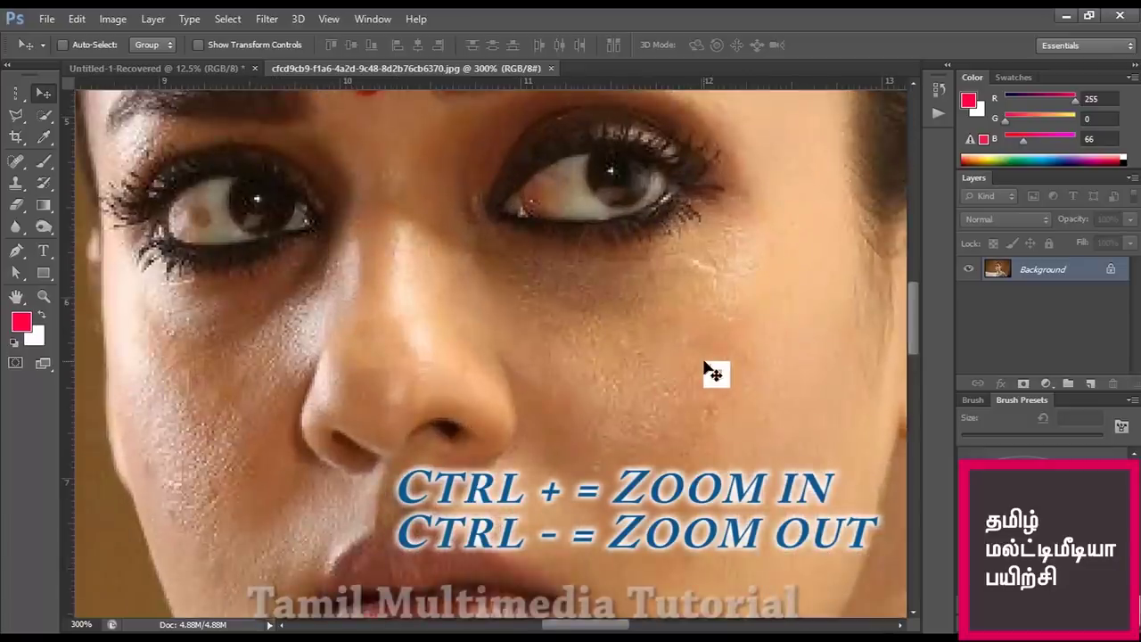
key("ctrl+plus")
key("ctrl+plus")
key("ctrl+plus")
key("ctrl+plus")
key("ctrl+plus")
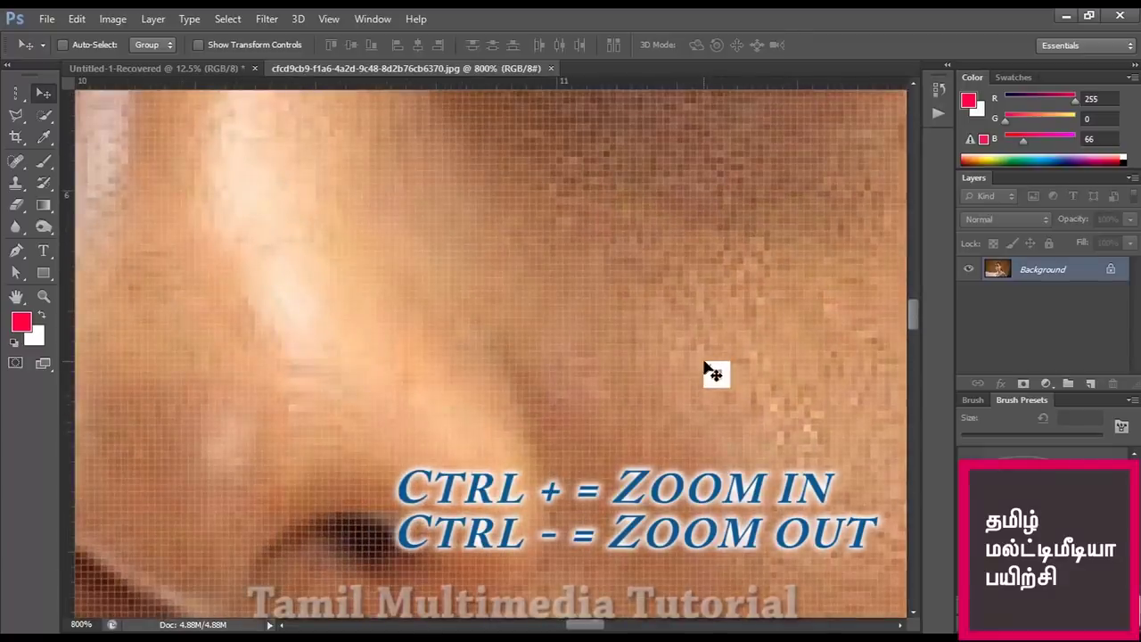
key("ctrl+minus")
key("ctrl+minus")
key("ctrl+minus")
key("ctrl+minus")
key("ctrl+minus")
key("ctrl+minus")
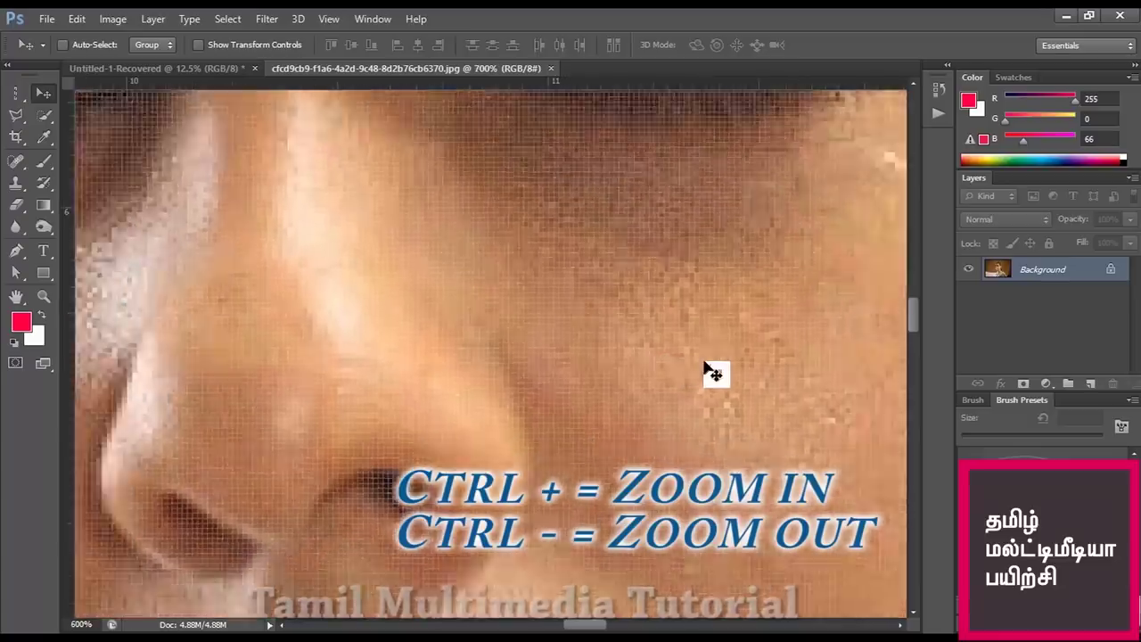
key("ctrl+minus")
key("ctrl+minus")
key("ctrl+minus")
key("ctrl+minus")
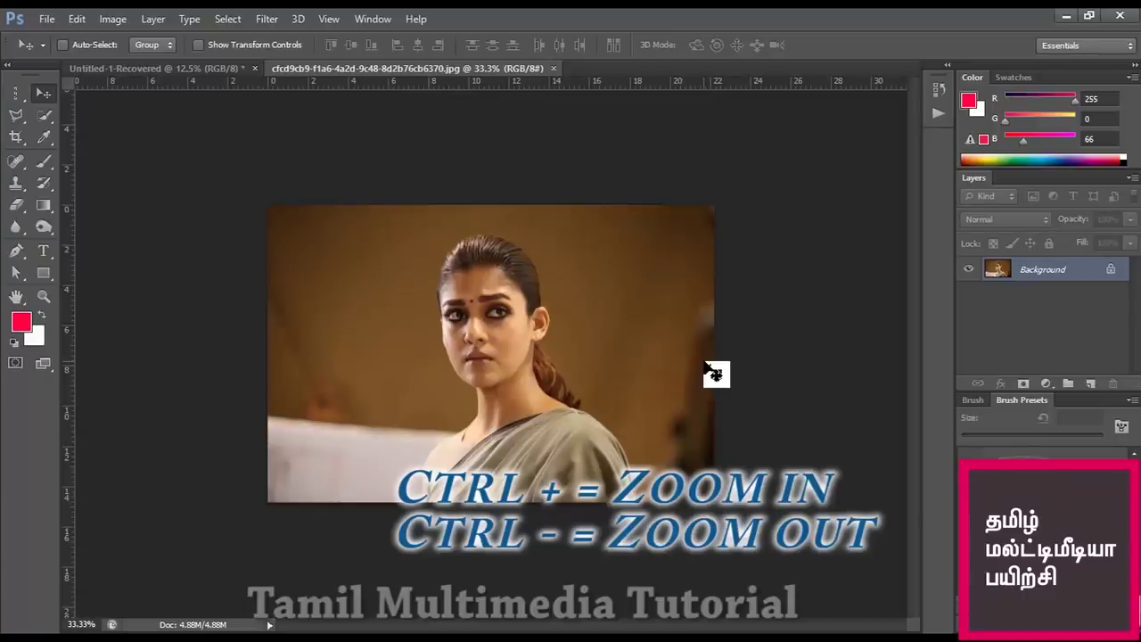
key("ctrl+plus")
key("ctrl+plus")
key("ctrl+plus")
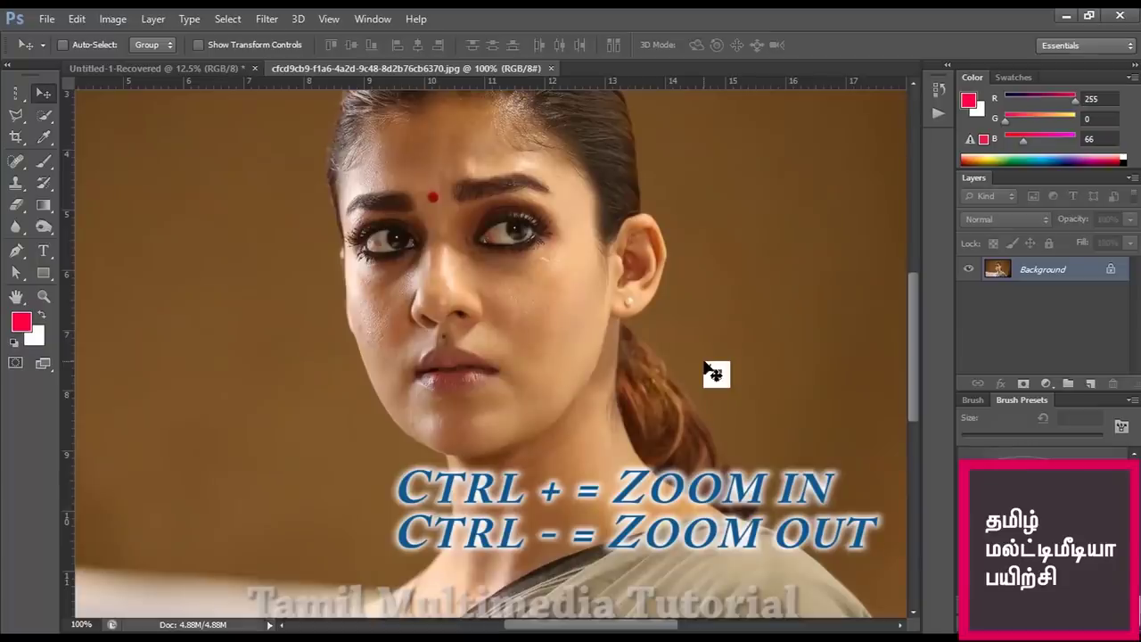
key("ctrl+minus")
key("ctrl+minus")
key("ctrl+plus")
key("ctrl+plus")
Step: Zoom Tool: click in to 300% on the hair, then Alt-click out to 66.7%
left_click(43, 297)
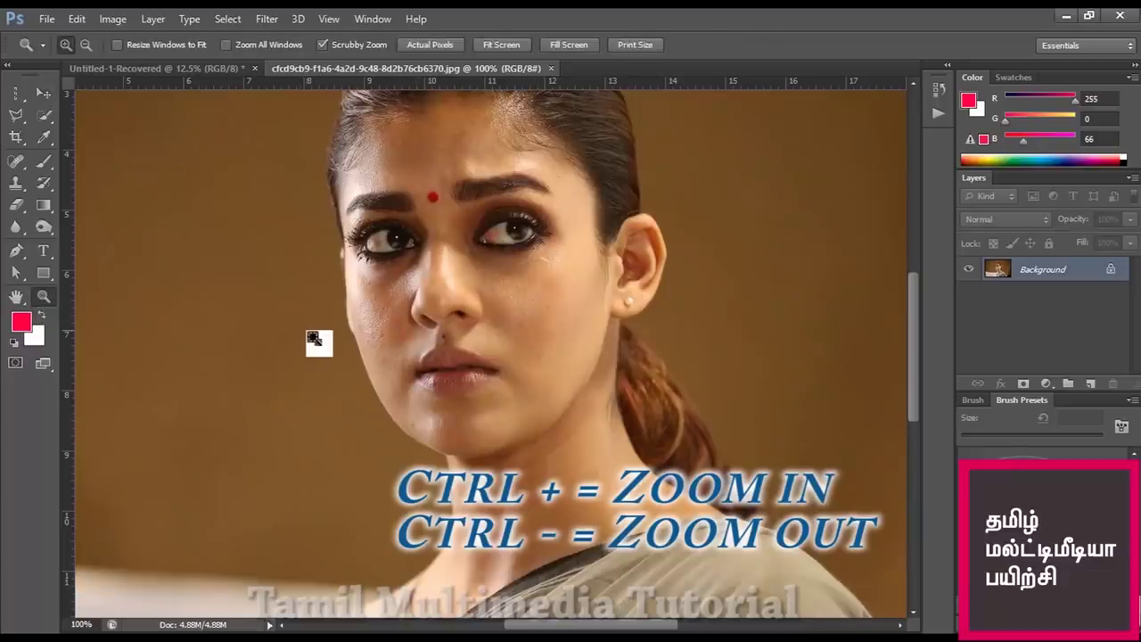
left_click(654, 377)
left_click(651, 375)
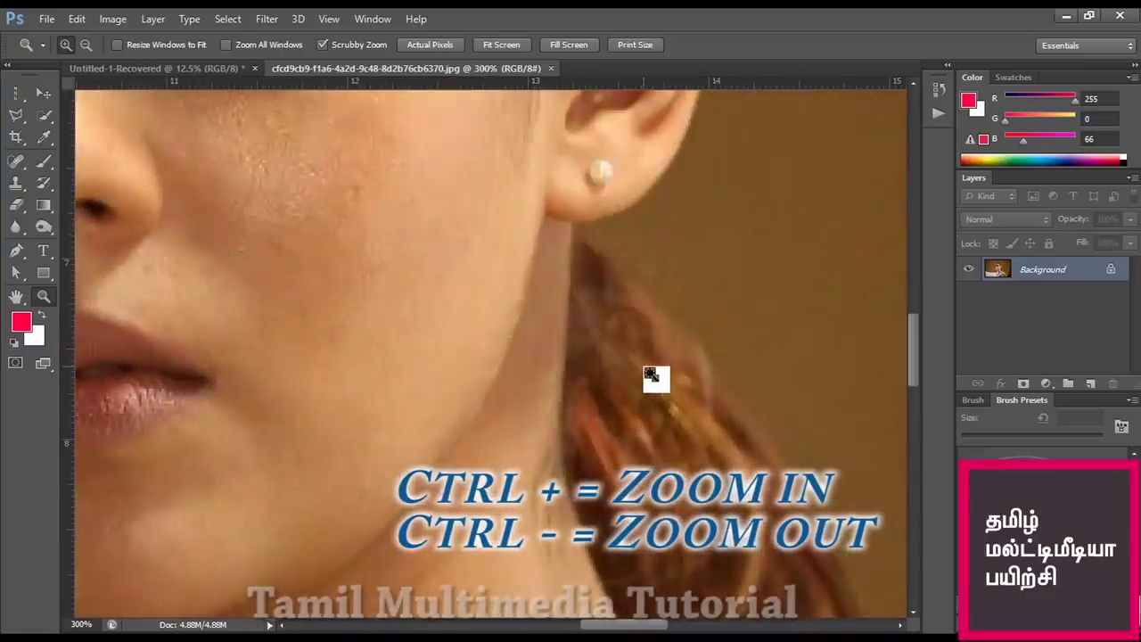
key("alt")
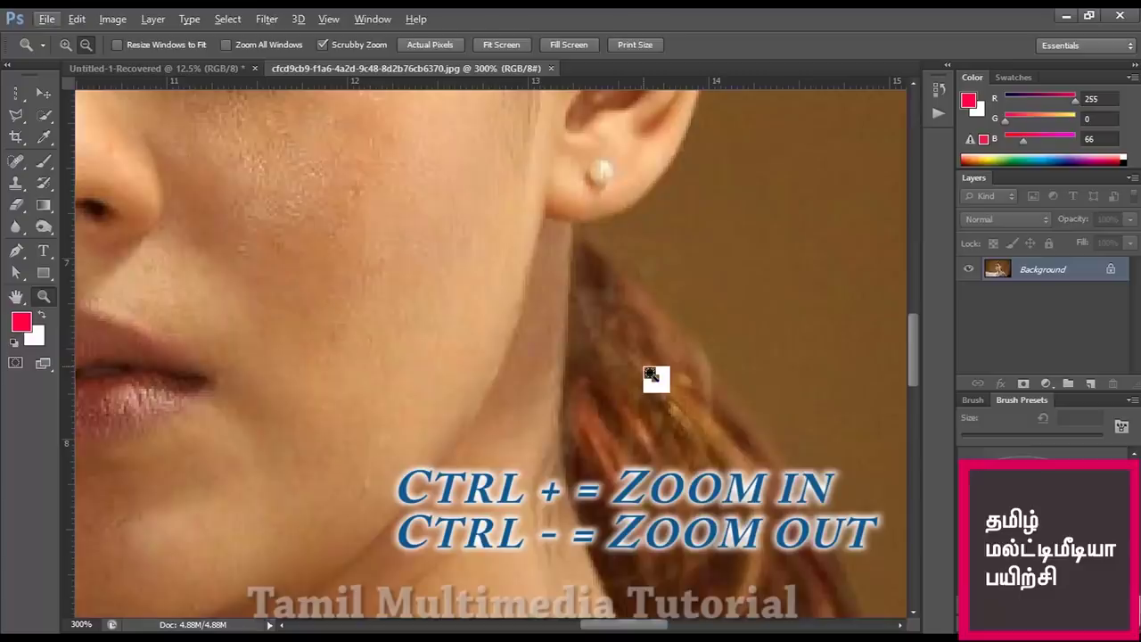
key("alt")
left_click(650, 374, "alt")
left_click(650, 375, "alt")
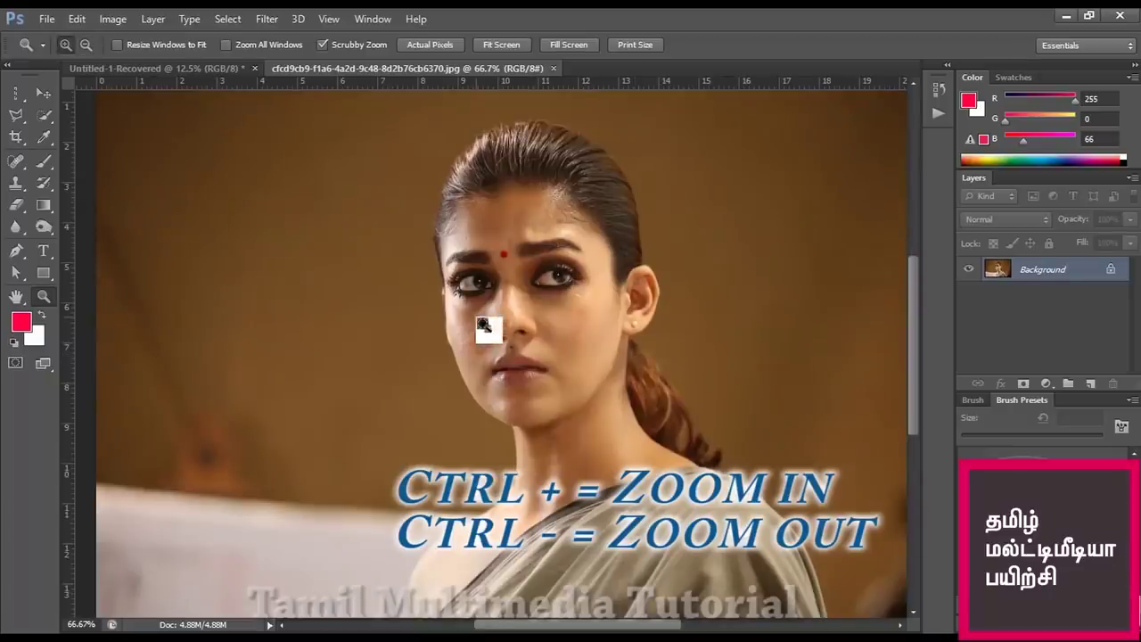
Step: Zoom in to 200% near the ear, then Alt-click out step by step to 50%
left_click(676, 347)
left_click(675, 347)
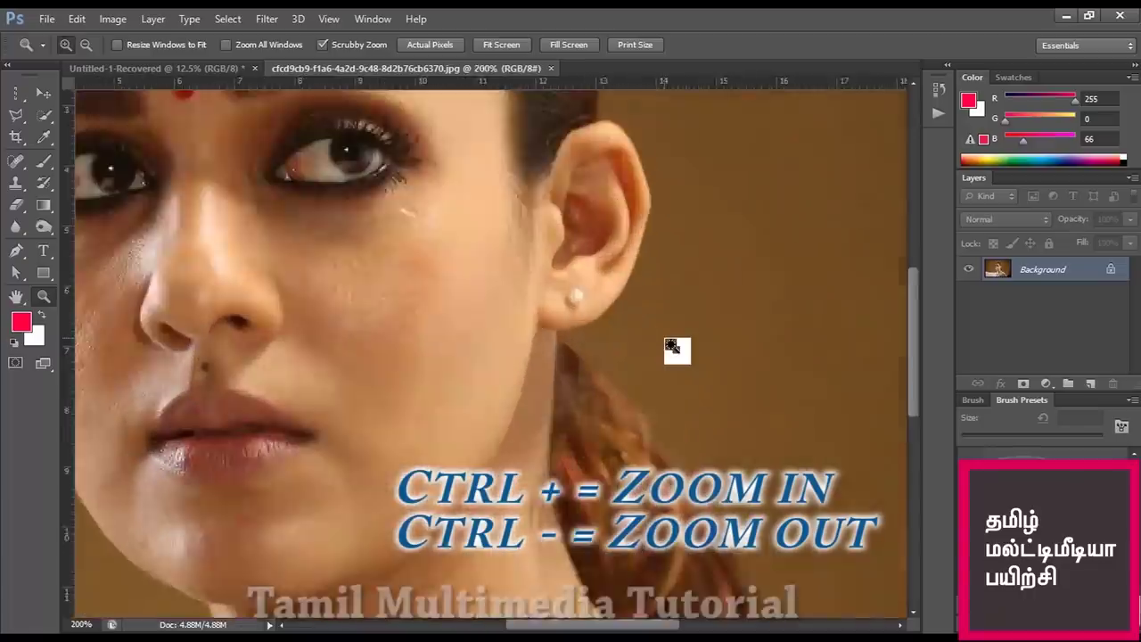
key("alt")
left_click(667, 346, "alt")
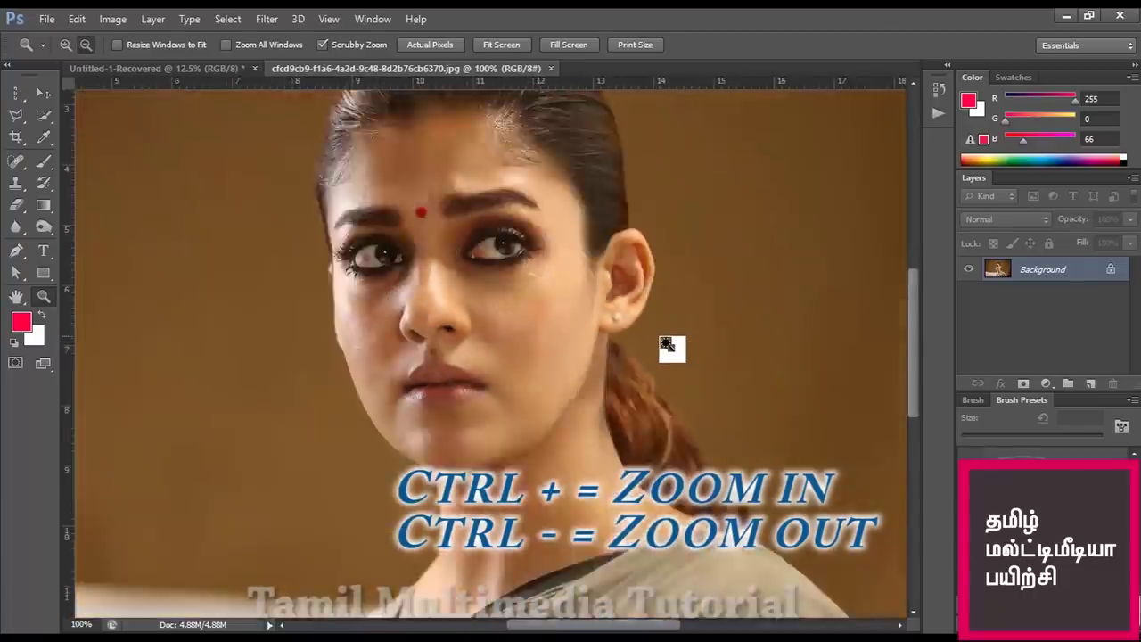
left_click(667, 346, "alt")
left_click(667, 346, "alt")
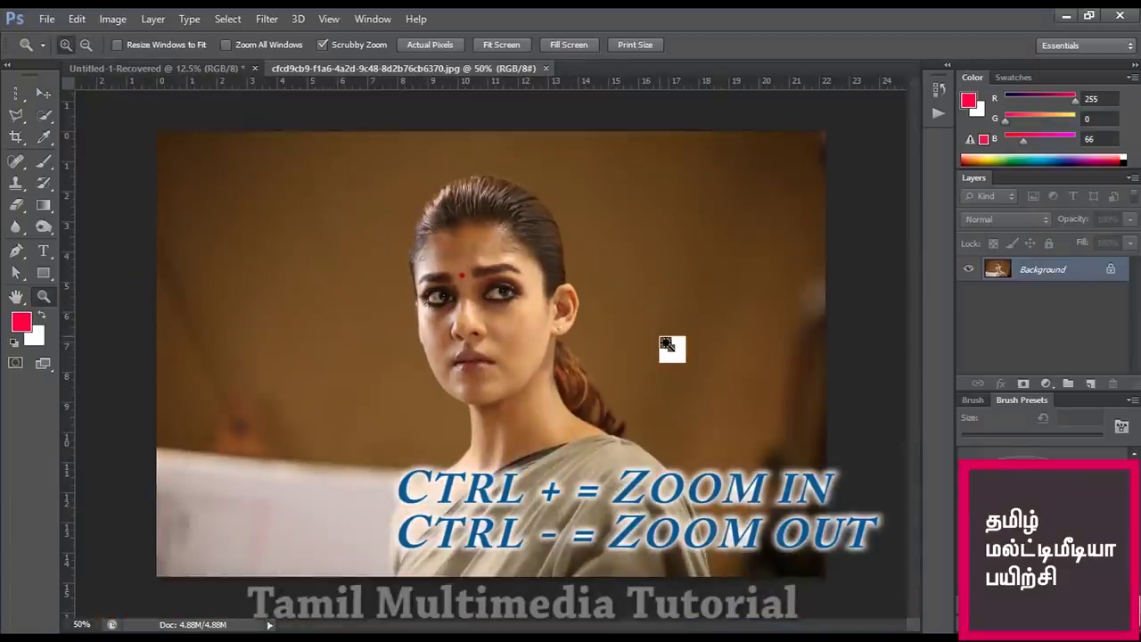
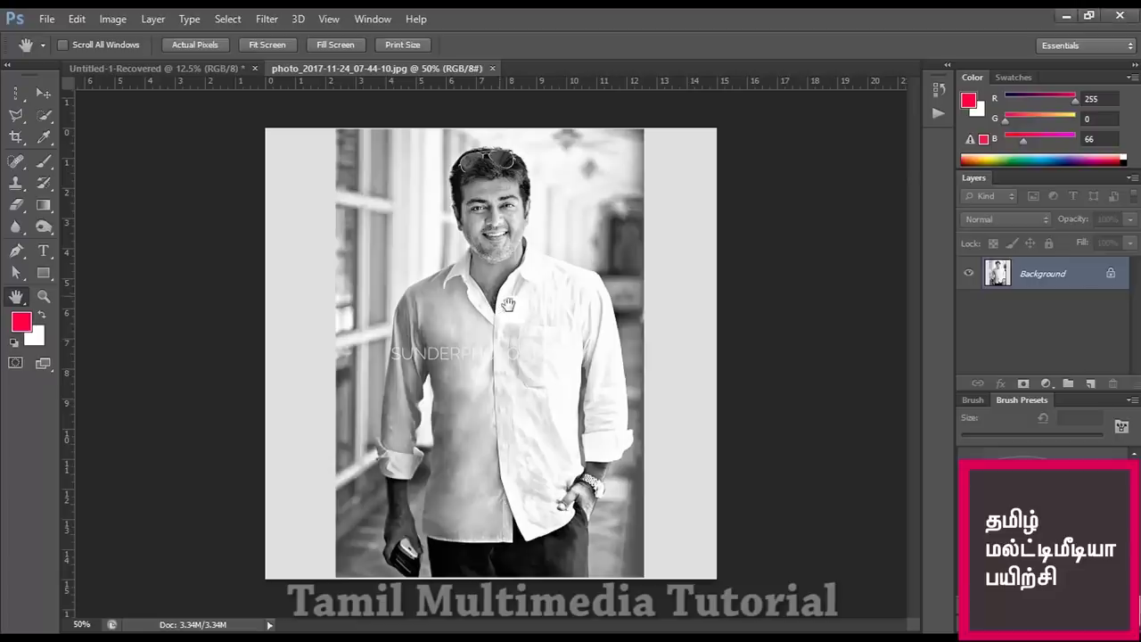
Step: Zoom in on the shirt's PHOTO watermark until the view reaches 700%
left_click(508, 305, "ctrl")
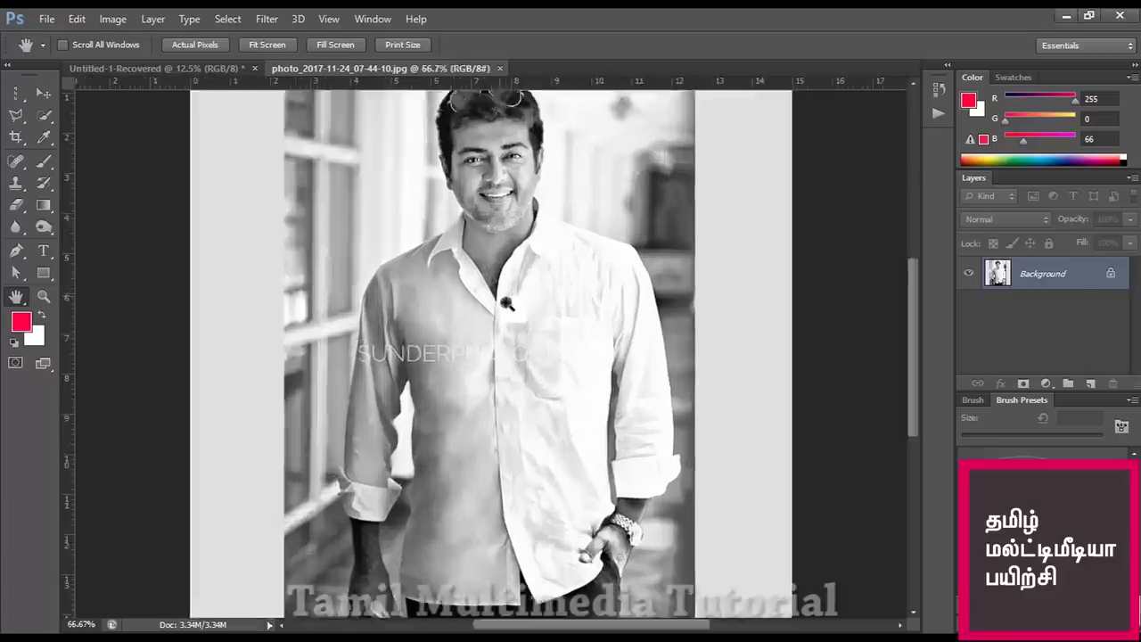
left_click(507, 305, "ctrl")
left_click(507, 305, "ctrl")
left_click(507, 305, "ctrl")
left_click(507, 304, "ctrl")
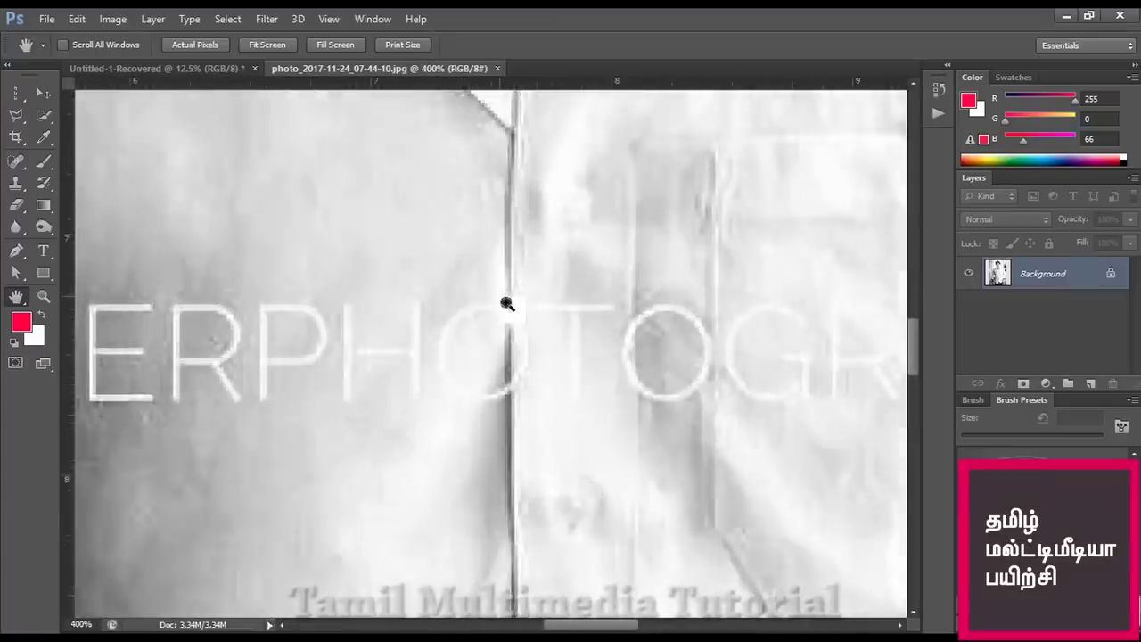
left_click(507, 304, "ctrl")
left_click(507, 304, "ctrl")
left_click(507, 305, "ctrl")
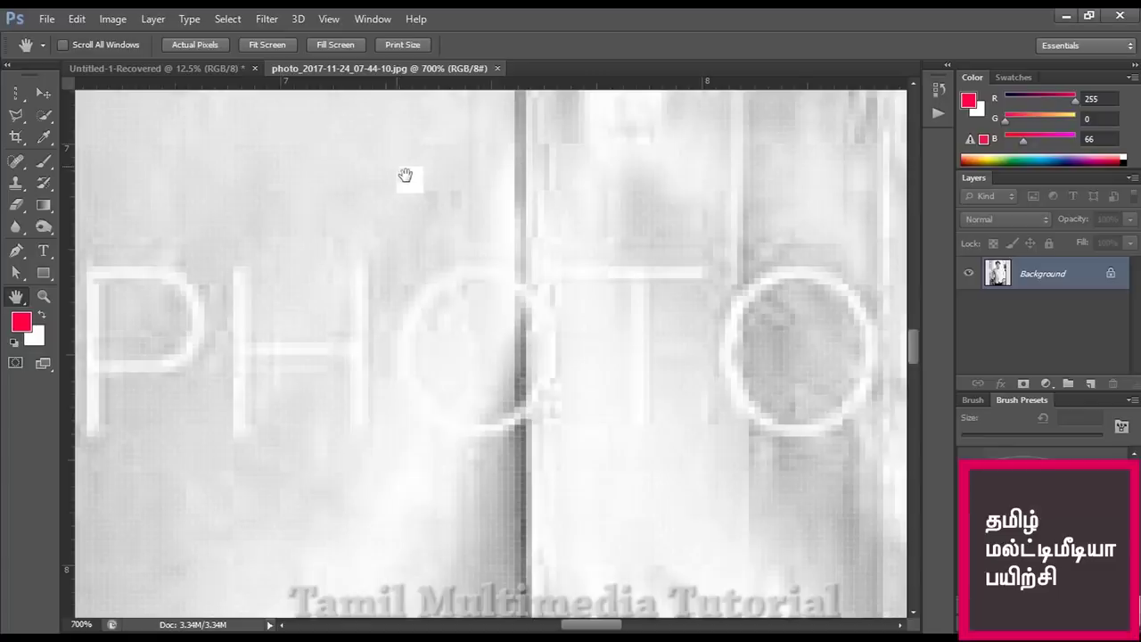
Step: Pan the 700% view from the watermark past the neckline up to the chin, eye and face edge
left_click_drag(298, 147, 482, 410)
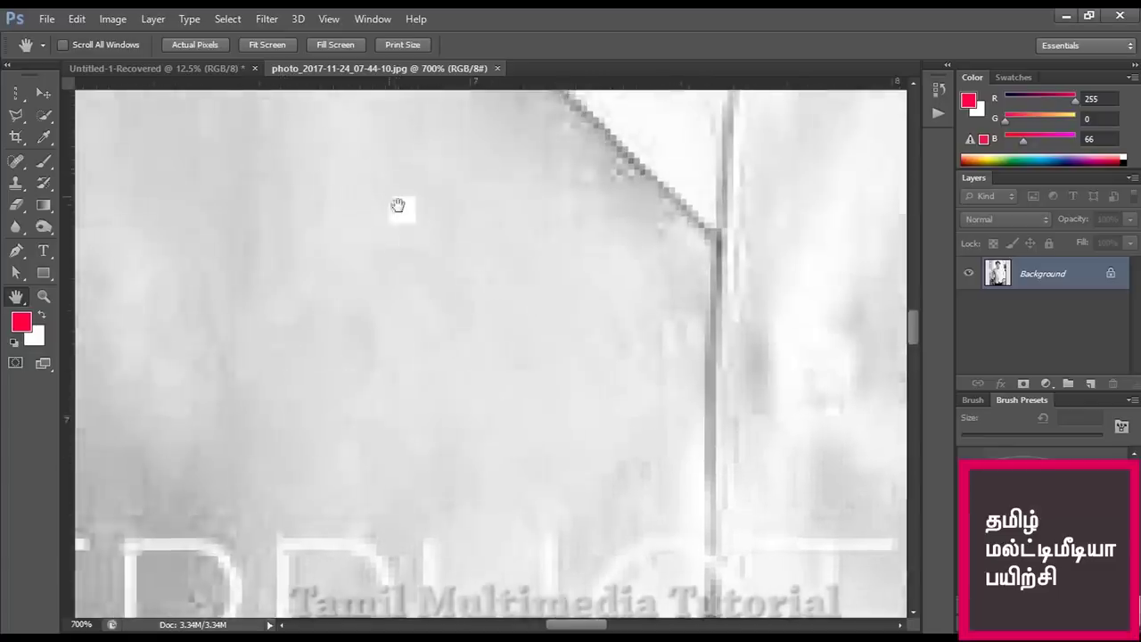
left_click_drag(397, 204, 415, 451)
mouse_move(499, 267)
left_mouse_down()
mouse_move(529, 446)
mouse_move(570, 521)
left_mouse_up()
left_click_drag(728, 169, 565, 565)
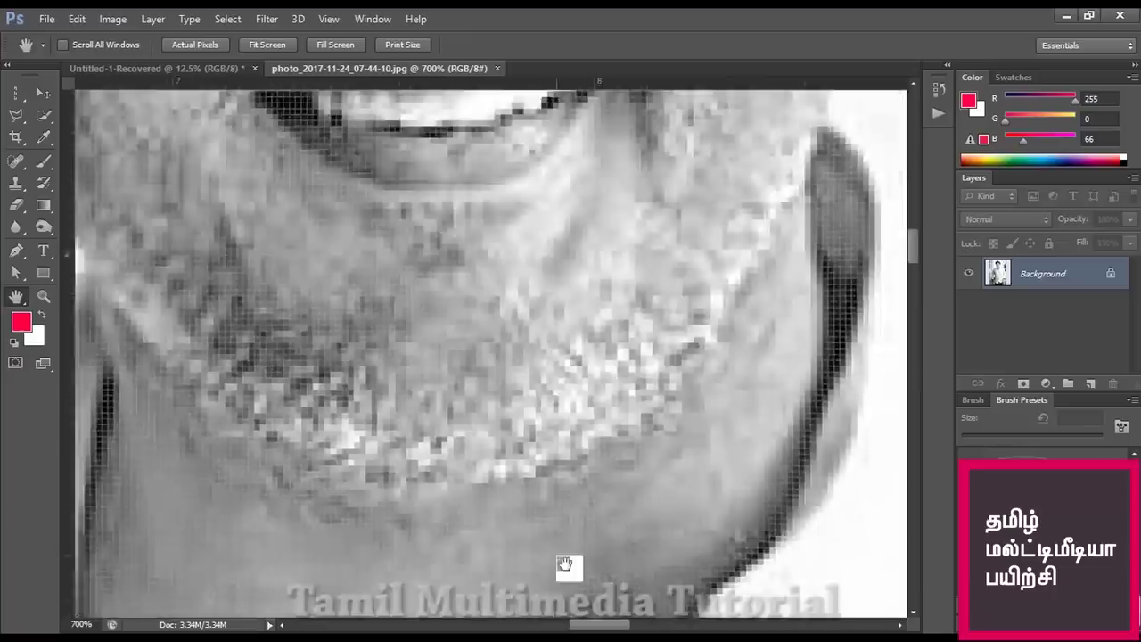
left_click_drag(645, 323, 645, 501)
left_click_drag(642, 209, 613, 548)
left_click_drag(606, 213, 701, 273)
left_click_drag(644, 326, 605, 378)
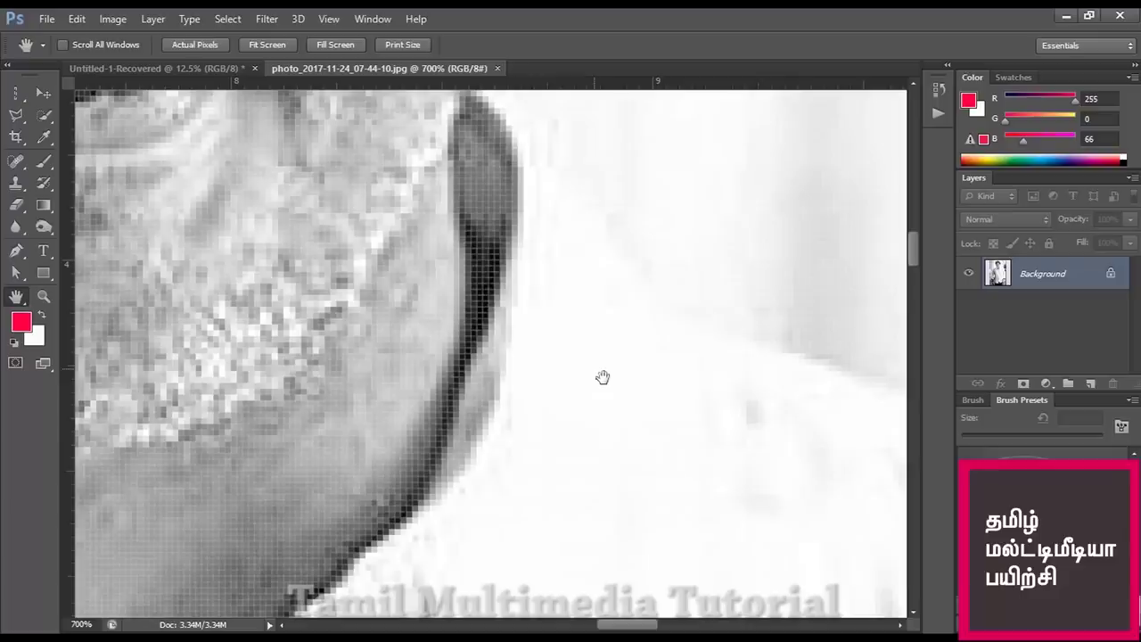
Step: Switch to the Move tool and pan across the mouth, nose, eye and forehead
left_click(45, 162)
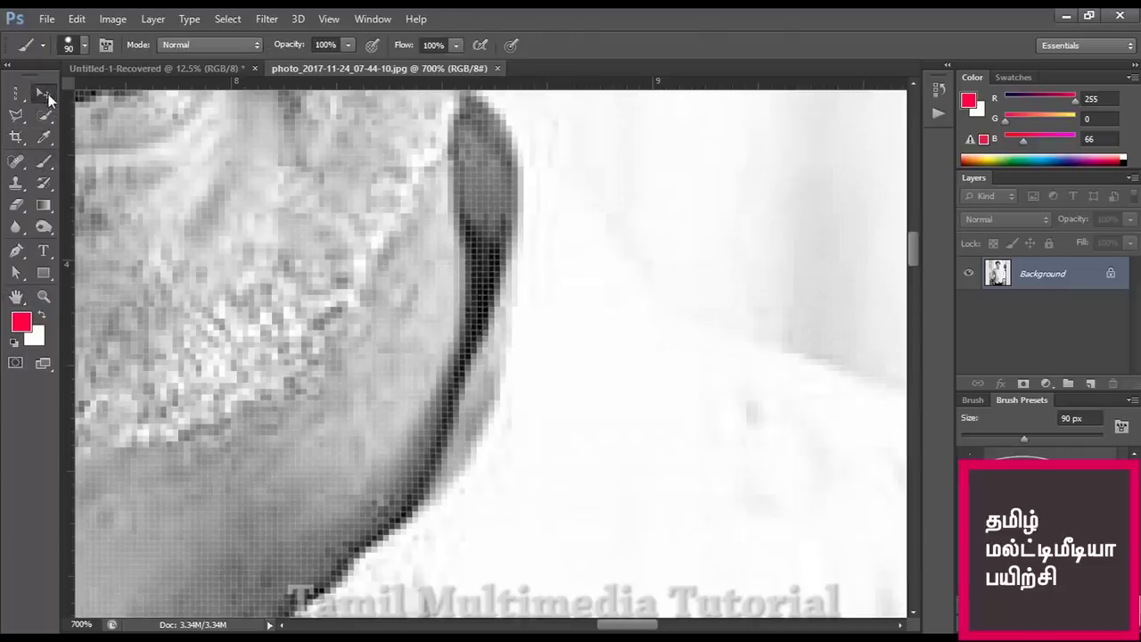
left_click(48, 94)
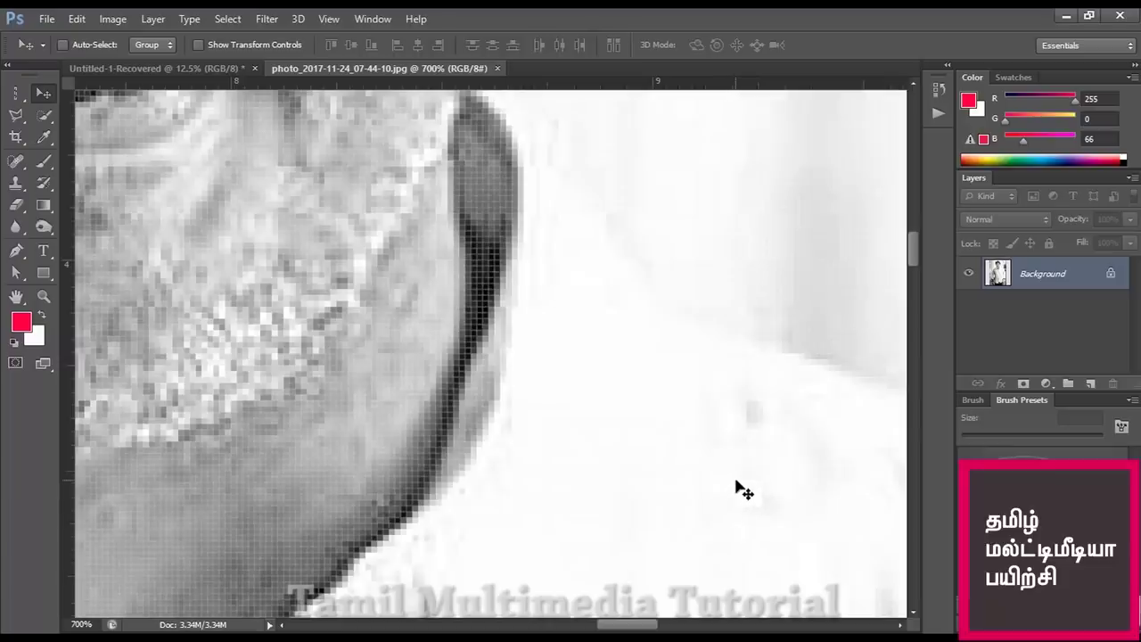
key("space")
left_click_drag(580, 204, 621, 410)
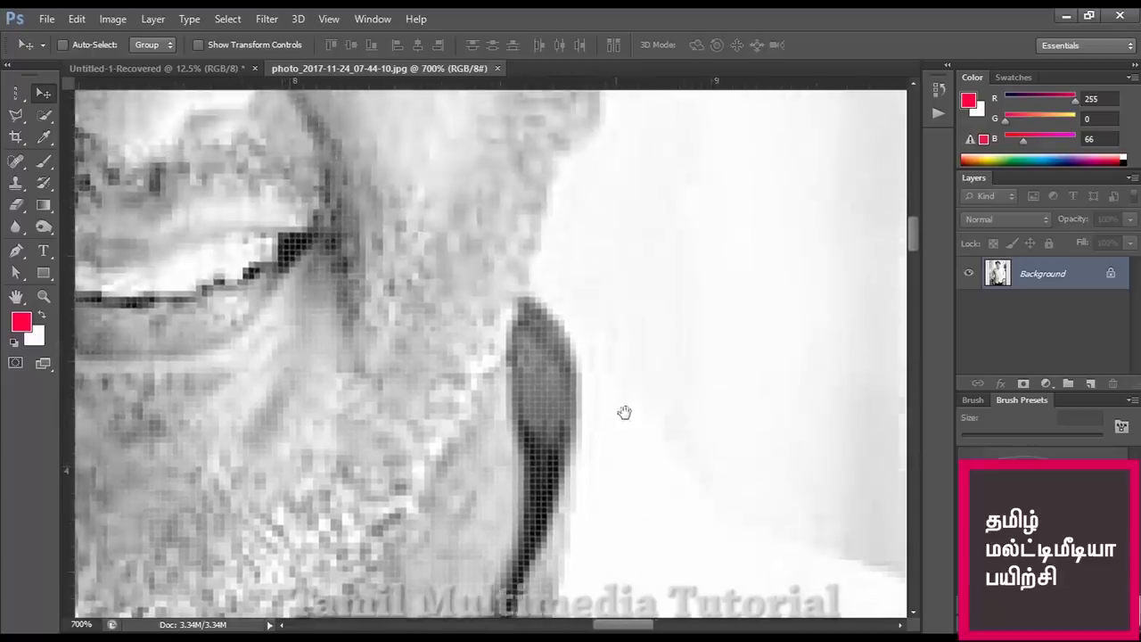
left_click_drag(465, 207, 563, 445)
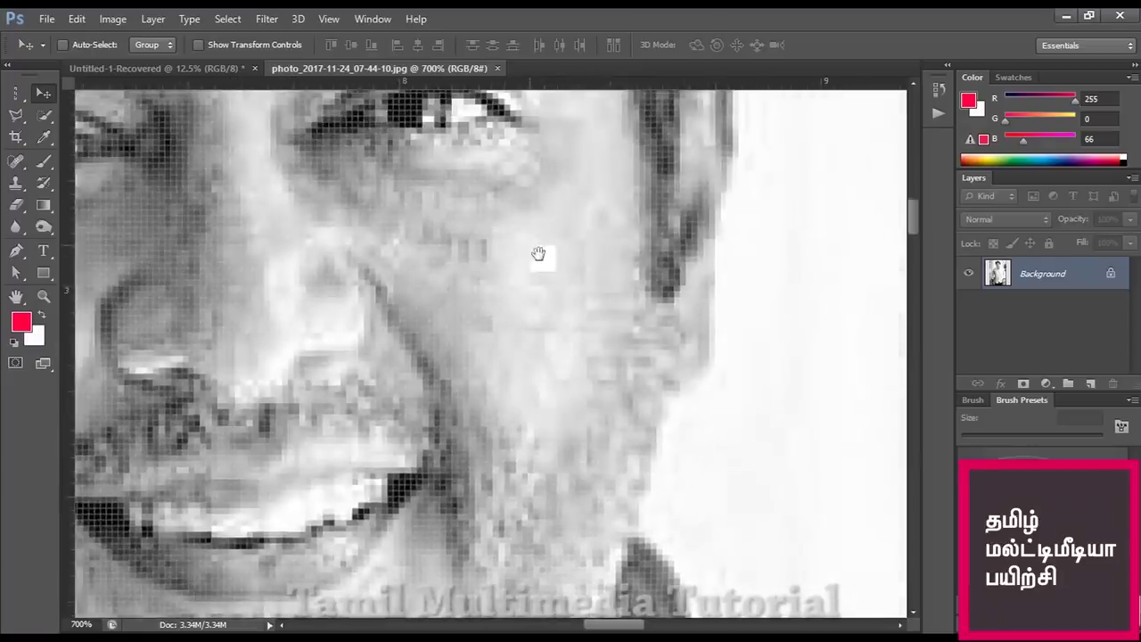
left_click_drag(537, 255, 519, 457)
left_click_drag(550, 257, 463, 415)
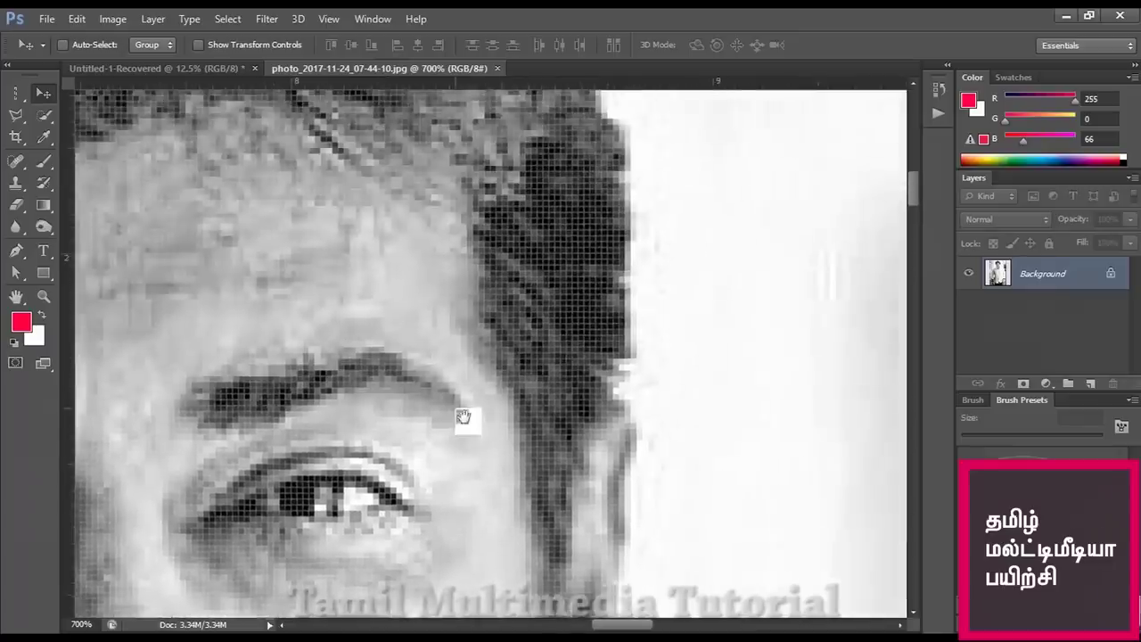
left_click_drag(401, 217, 591, 313)
left_click_drag(341, 242, 604, 291)
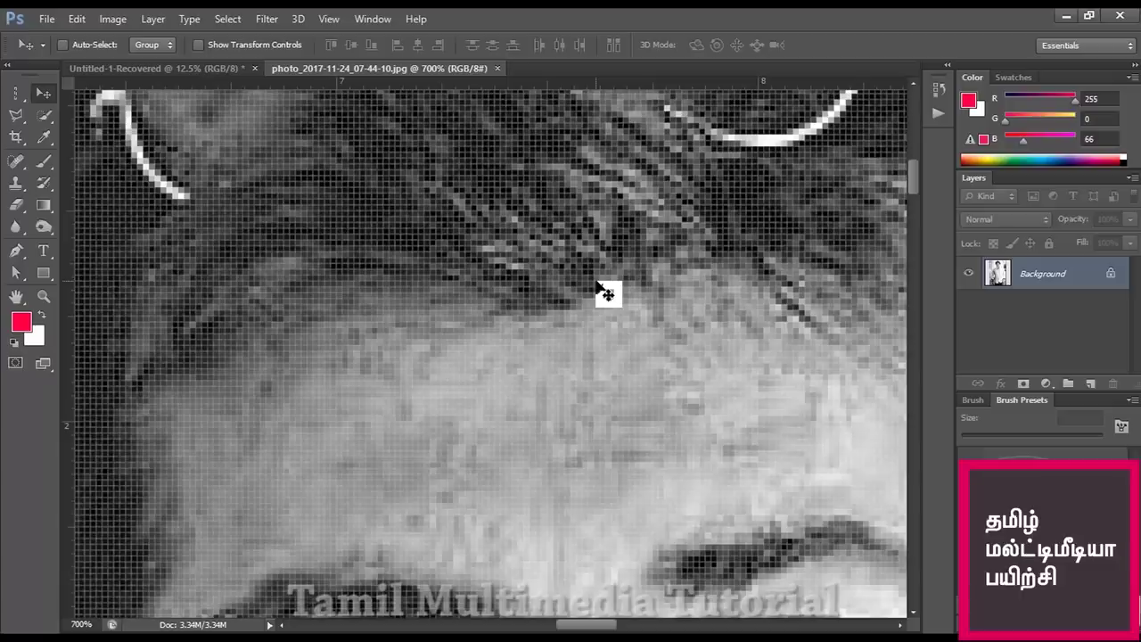
Step: Pan again to center the forehead and eyebrows
key("space")
left_click_drag(614, 257, 571, 400)
left_click_drag(731, 384, 671, 312)
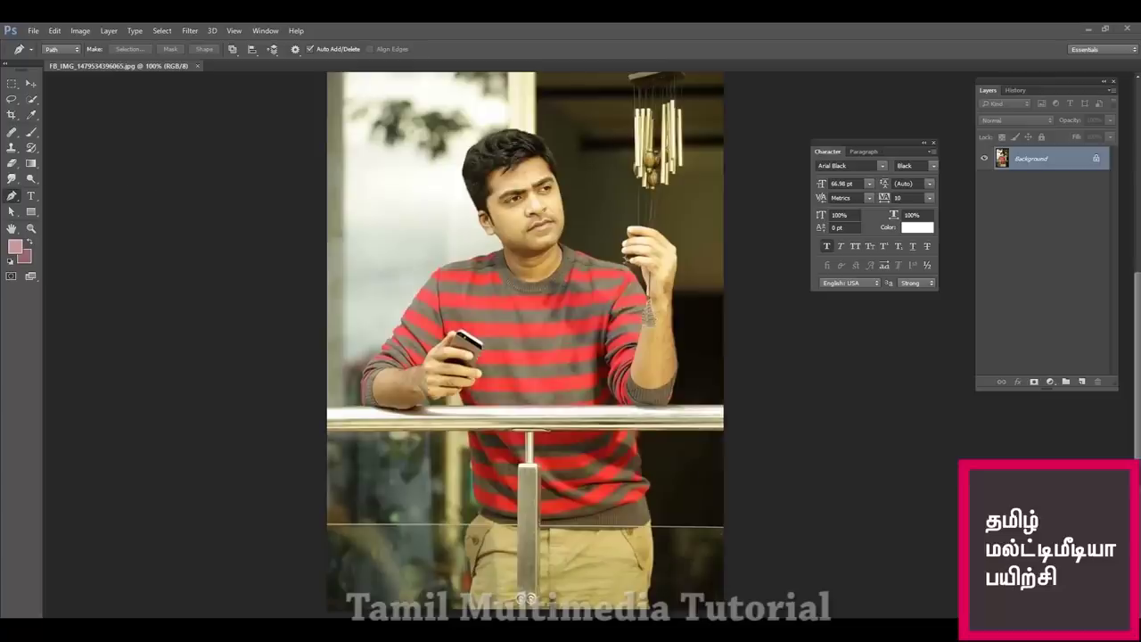
Step: Select the standard Eraser Tool, enlarge its brush to 200 px, and start a new document
left_click(11, 165)
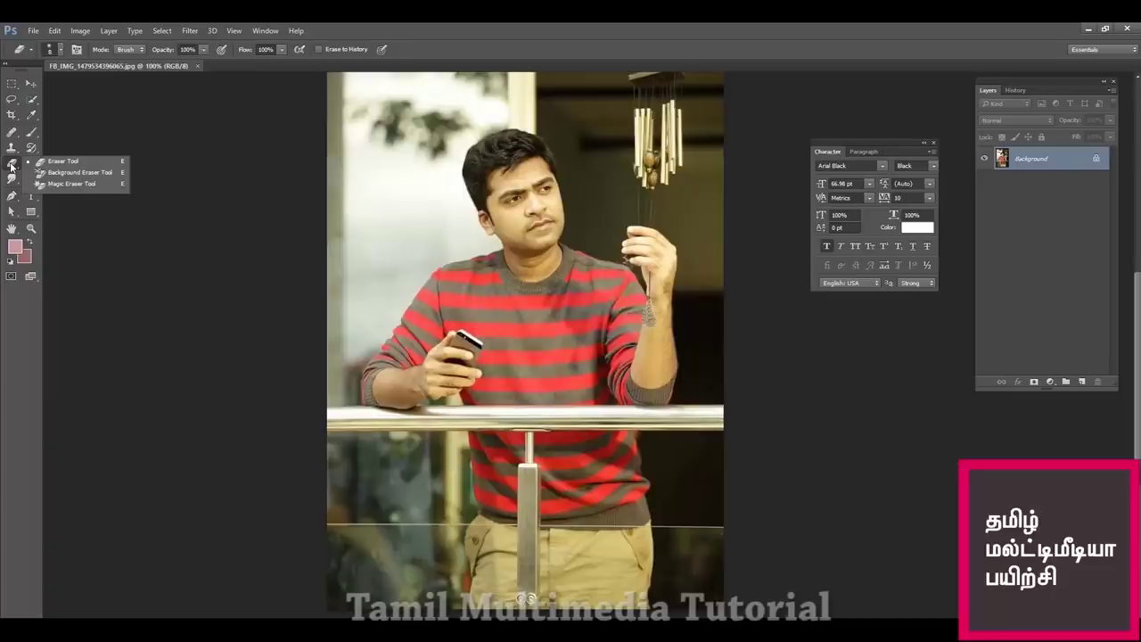
left_click(89, 163)
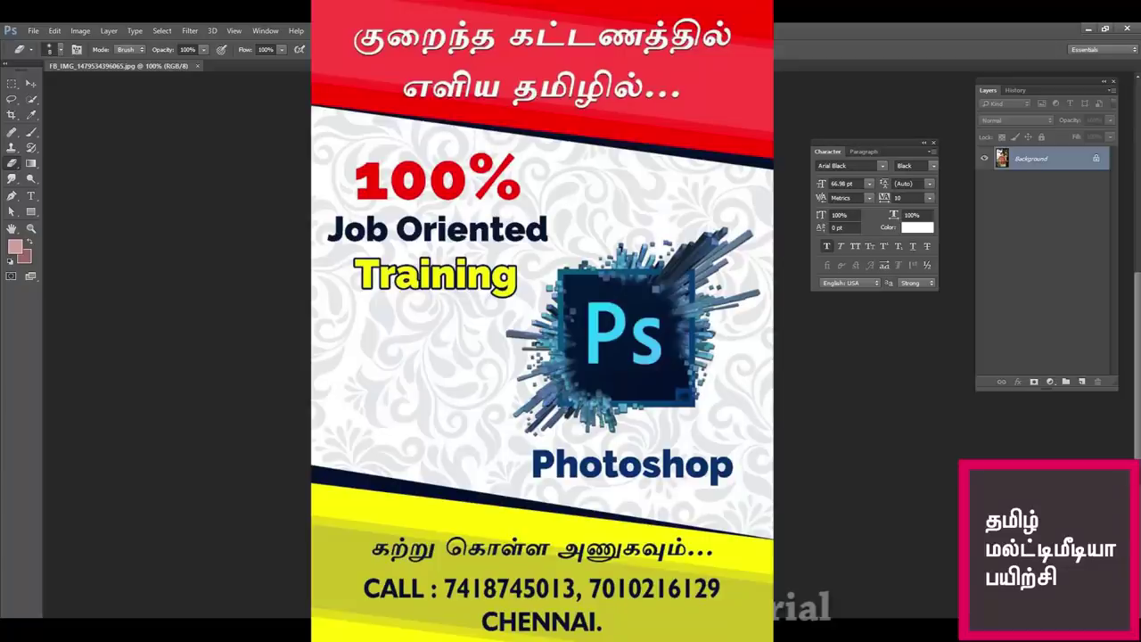
key("bracketright")
key("bracketright")
key("bracketright")
key("bracketright")
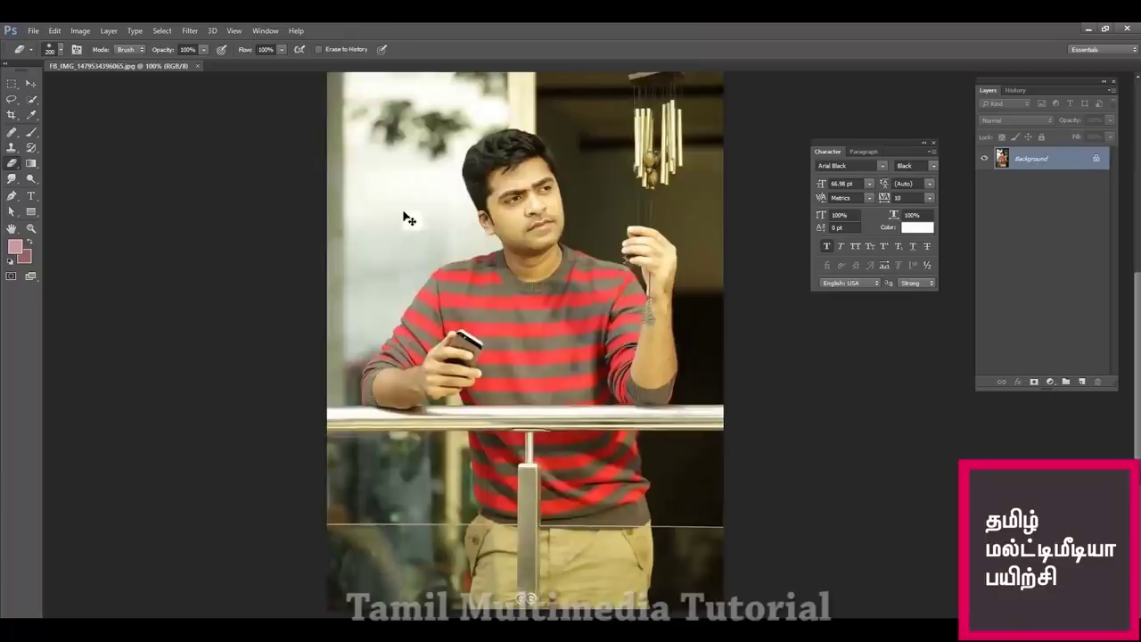
key("ctrl+n")
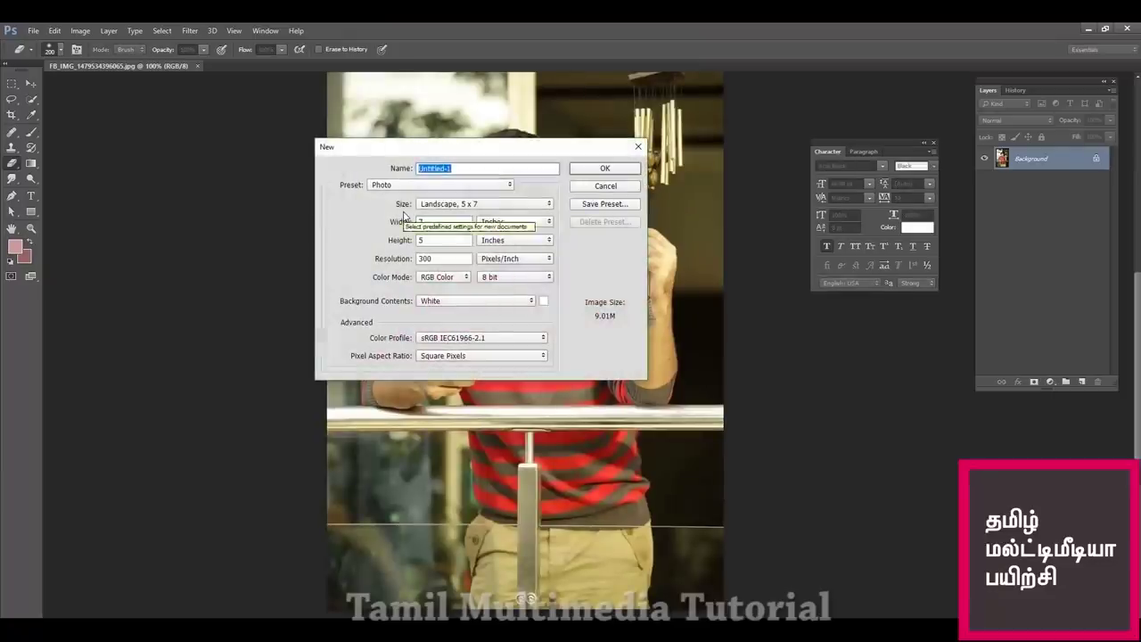
Step: Create the white 7×5 Untitled-1 document and paste the whole striped-sweater photo in as Layer 1
key("Return")
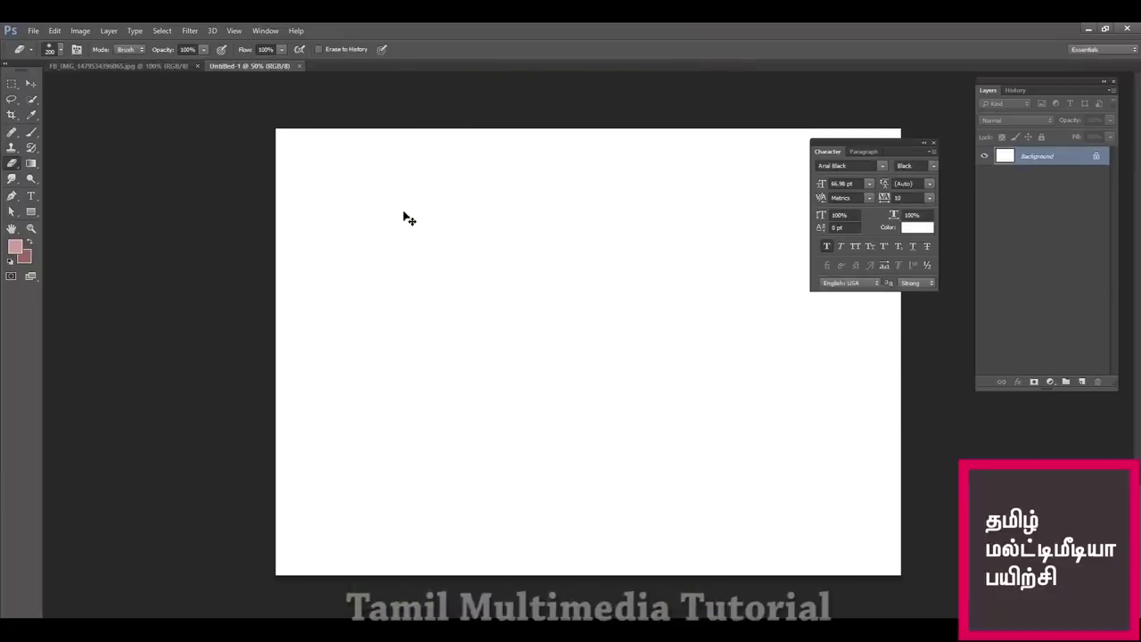
key("ctrl+Tab")
key("ctrl+a")
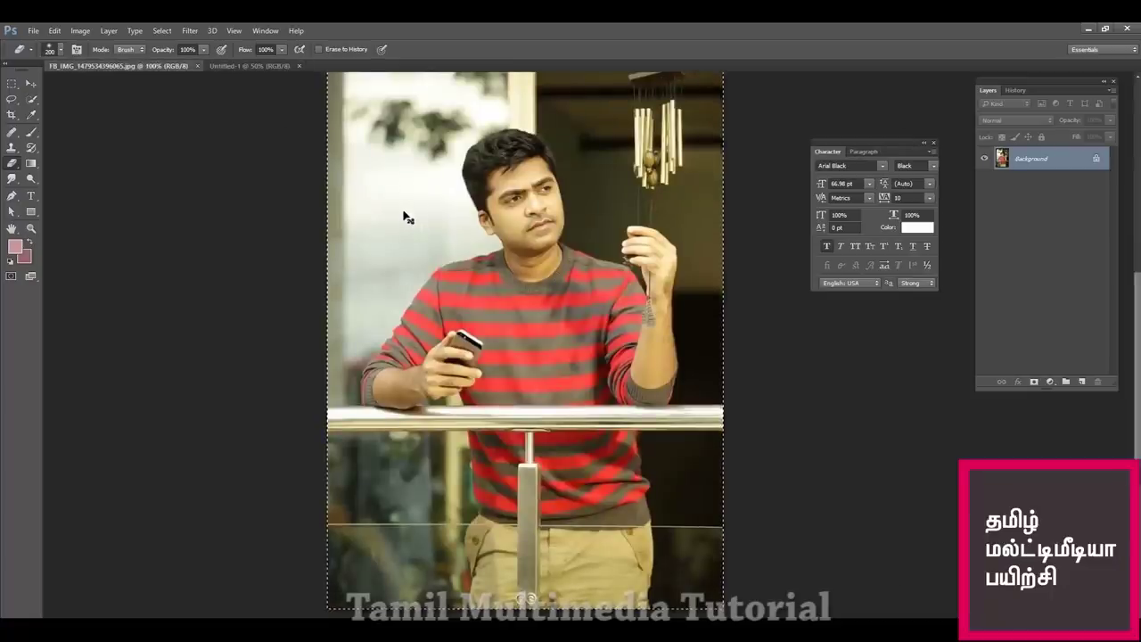
key("ctrl+Tab")
key("ctrl+v")
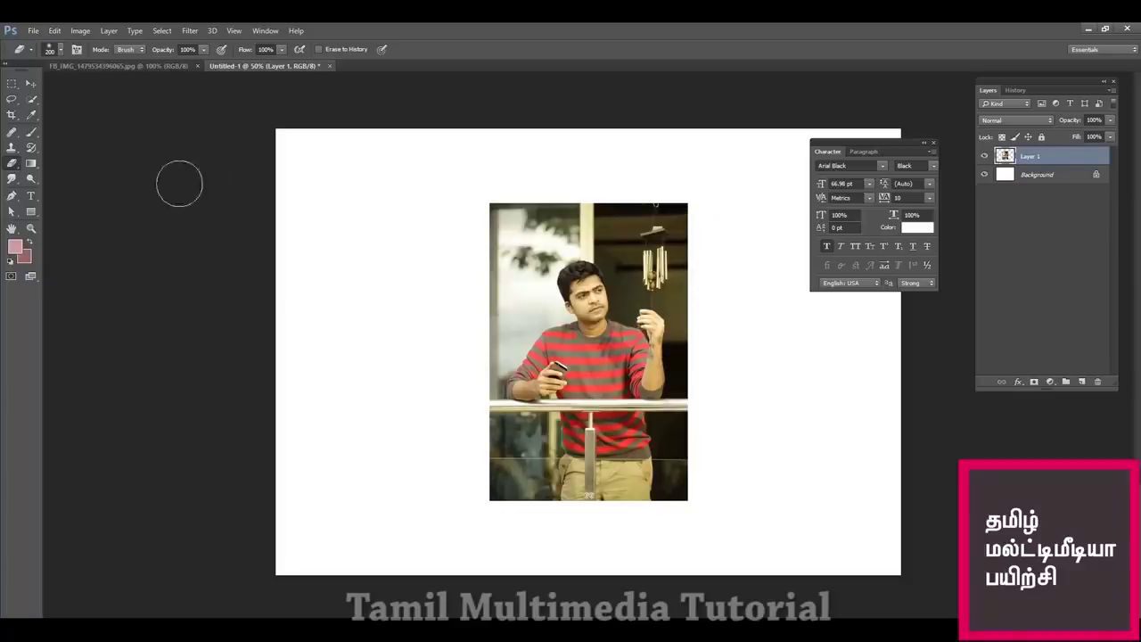
Step: Choose the plain Eraser Tool and wipe the photo off Layer 1
right_click(11, 164)
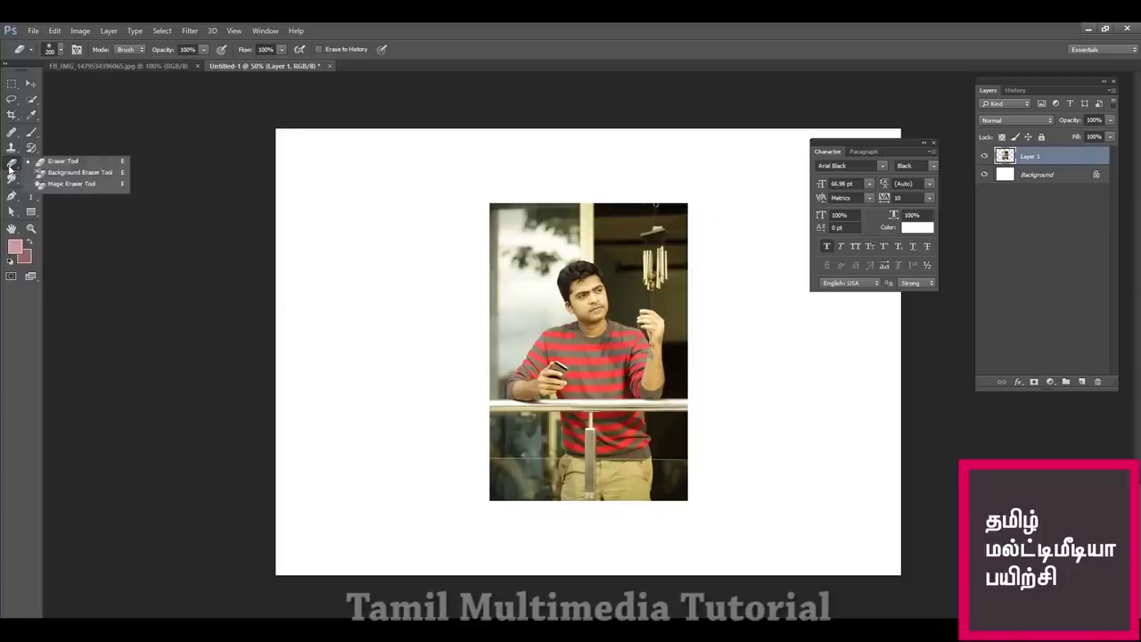
left_click(87, 167)
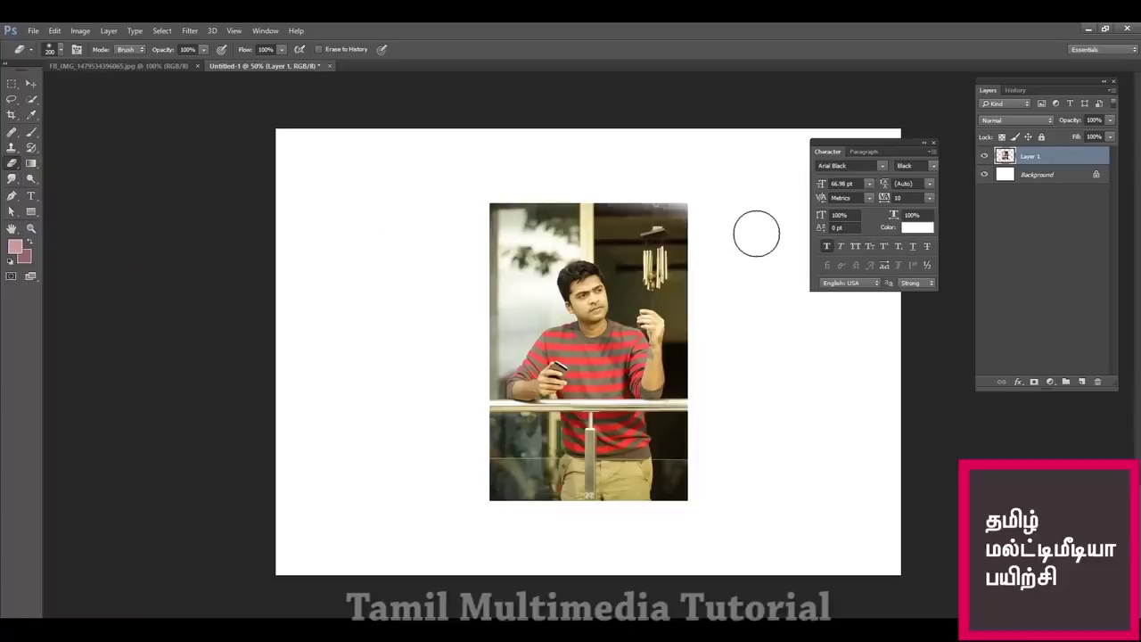
mouse_move(756, 234)
left_mouse_down()
mouse_move(624, 223)
mouse_move(455, 232)
mouse_move(385, 257)
mouse_move(809, 268)
mouse_move(865, 308)
mouse_move(764, 353)
mouse_move(860, 365)
mouse_move(758, 410)
mouse_move(614, 420)
mouse_move(784, 421)
mouse_move(721, 482)
mouse_move(723, 513)
mouse_move(784, 514)
left_mouse_up()
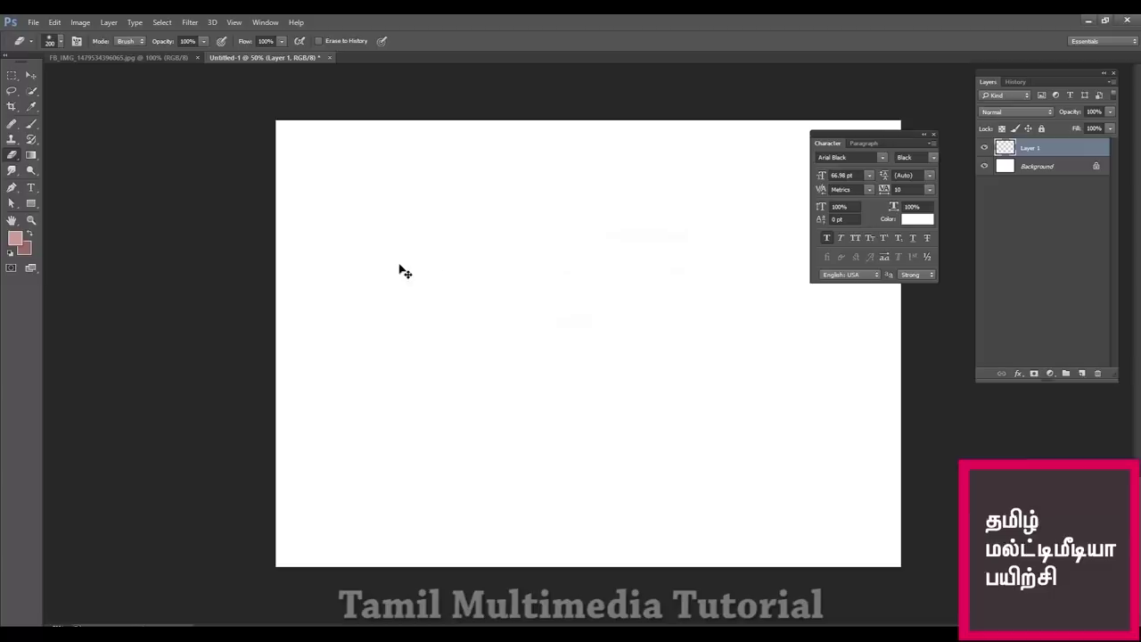
Step: Paste the photo as Layer 2 and soft-erase its surroundings into a white oval vignette
key("ctrl+v")
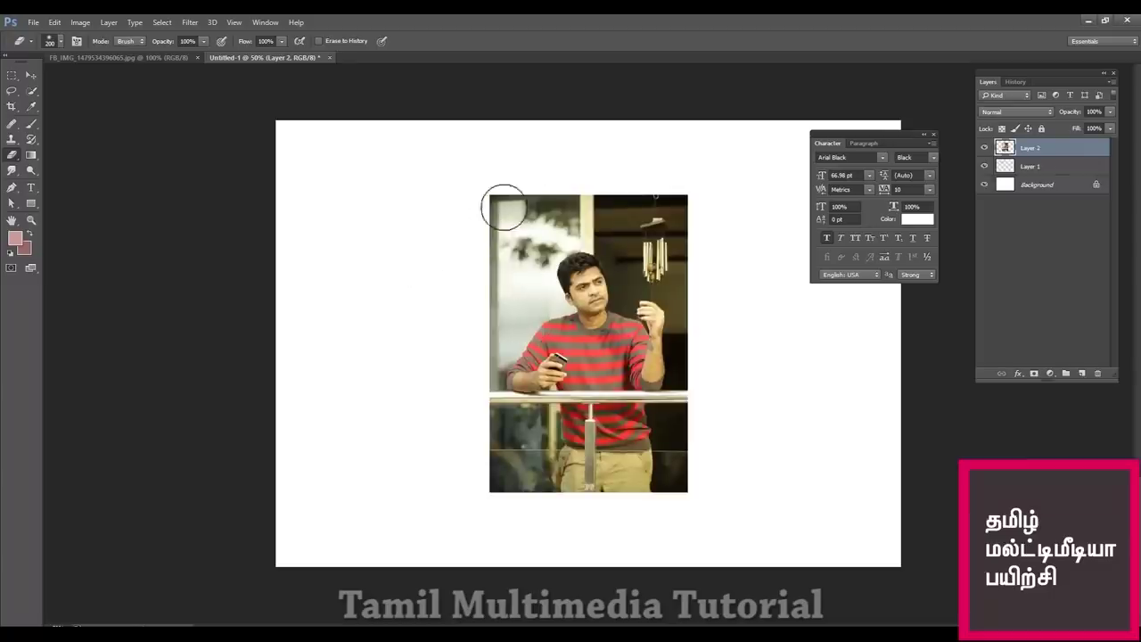
mouse_move(494, 215)
left_mouse_down()
mouse_move(762, 228)
mouse_move(413, 238)
mouse_move(847, 256)
mouse_move(448, 262)
mouse_move(776, 268)
mouse_move(438, 275)
mouse_move(756, 284)
mouse_move(312, 282)
mouse_move(726, 286)
mouse_move(463, 290)
mouse_move(761, 304)
mouse_move(504, 325)
mouse_move(764, 321)
mouse_move(468, 332)
mouse_move(731, 339)
left_mouse_up()
key("ctrl+z")
mouse_move(702, 234)
left_mouse_down()
mouse_move(655, 226)
mouse_move(748, 271)
mouse_move(599, 214)
mouse_move(557, 218)
mouse_move(484, 281)
mouse_move(500, 236)
mouse_move(566, 209)
mouse_move(500, 249)
mouse_move(504, 301)
mouse_move(518, 248)
mouse_move(524, 290)
mouse_move(498, 346)
mouse_move(502, 453)
mouse_move(525, 526)
mouse_move(512, 452)
mouse_move(530, 489)
mouse_move(568, 517)
mouse_move(720, 518)
mouse_move(539, 515)
mouse_move(655, 524)
mouse_move(705, 480)
mouse_move(719, 345)
mouse_move(688, 259)
mouse_move(591, 212)
mouse_move(524, 277)
mouse_move(483, 469)
mouse_move(636, 526)
left_mouse_up()
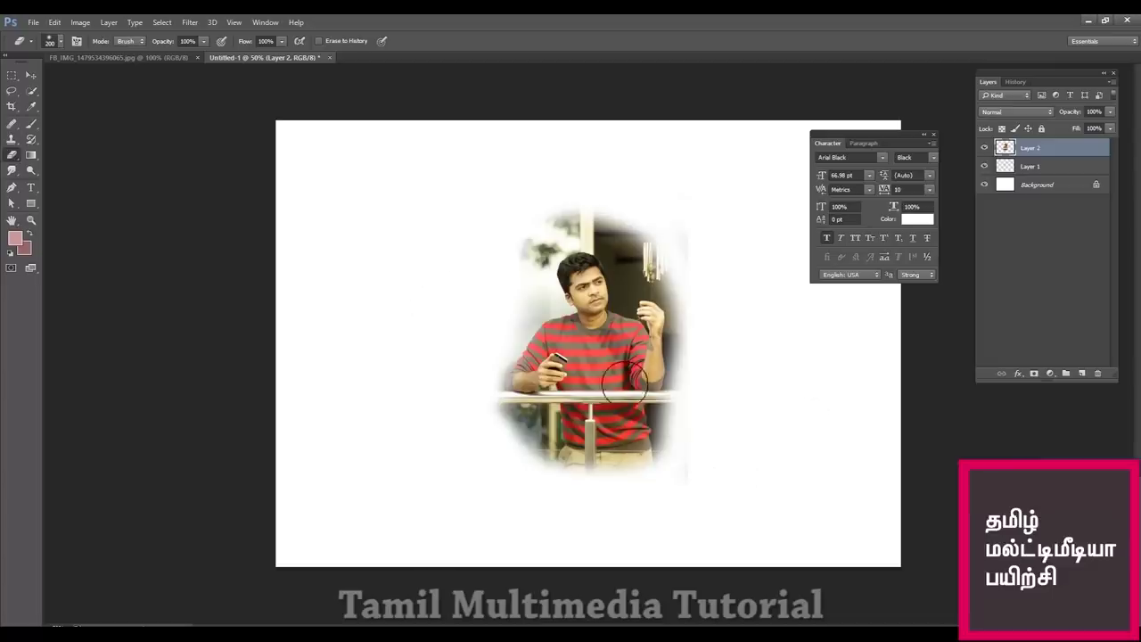
right_click(455, 273)
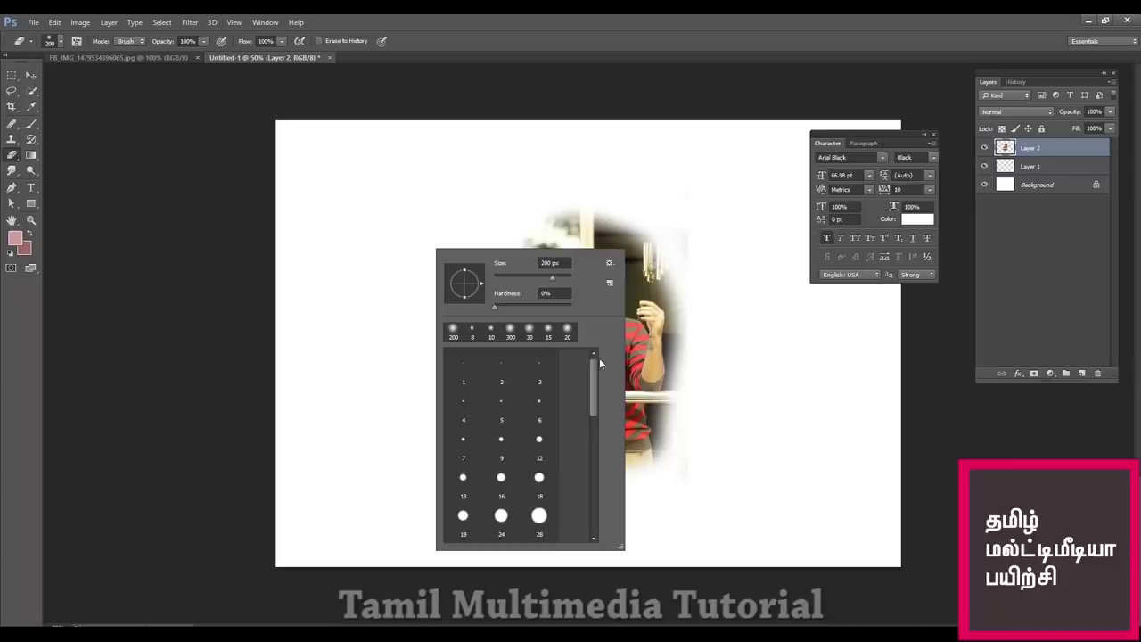
mouse_move(596, 379)
left_mouse_down()
mouse_move(595, 509)
mouse_move(595, 423)
mouse_move(595, 484)
left_mouse_up()
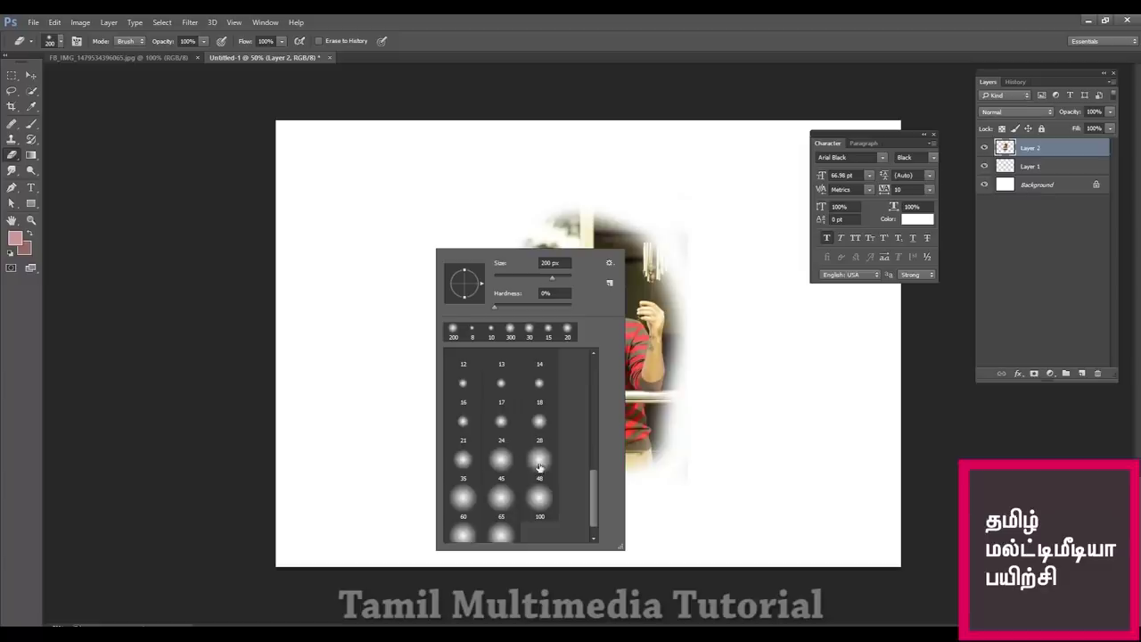
Step: Set the eraser to the hard round 60 px brush preset
left_click_drag(593, 483, 606, 408)
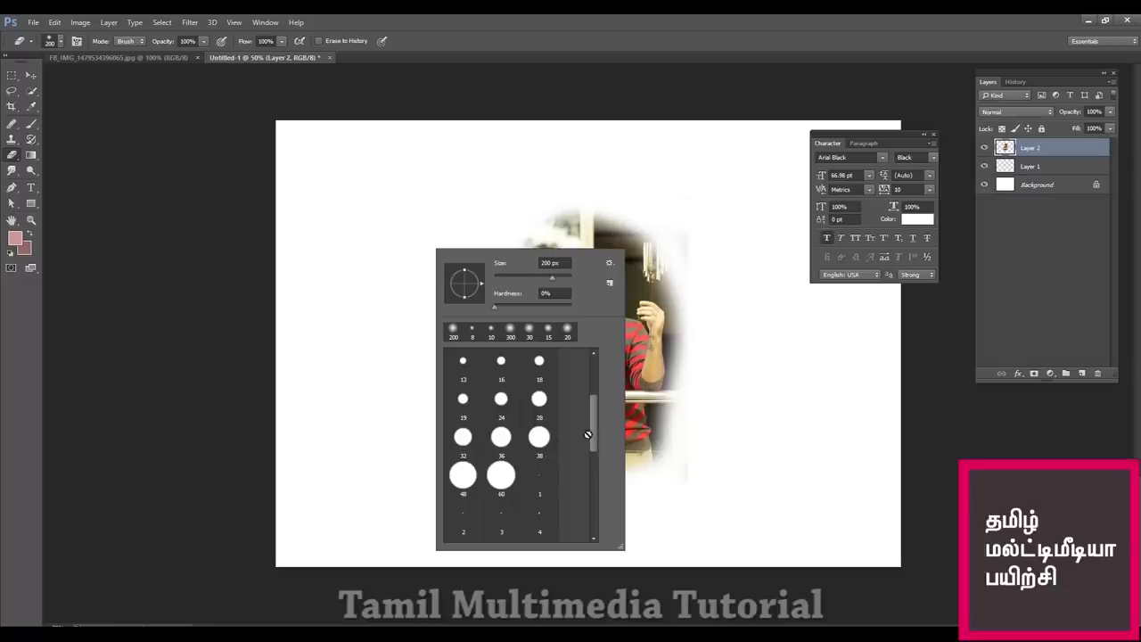
left_click_drag(591, 421, 587, 444)
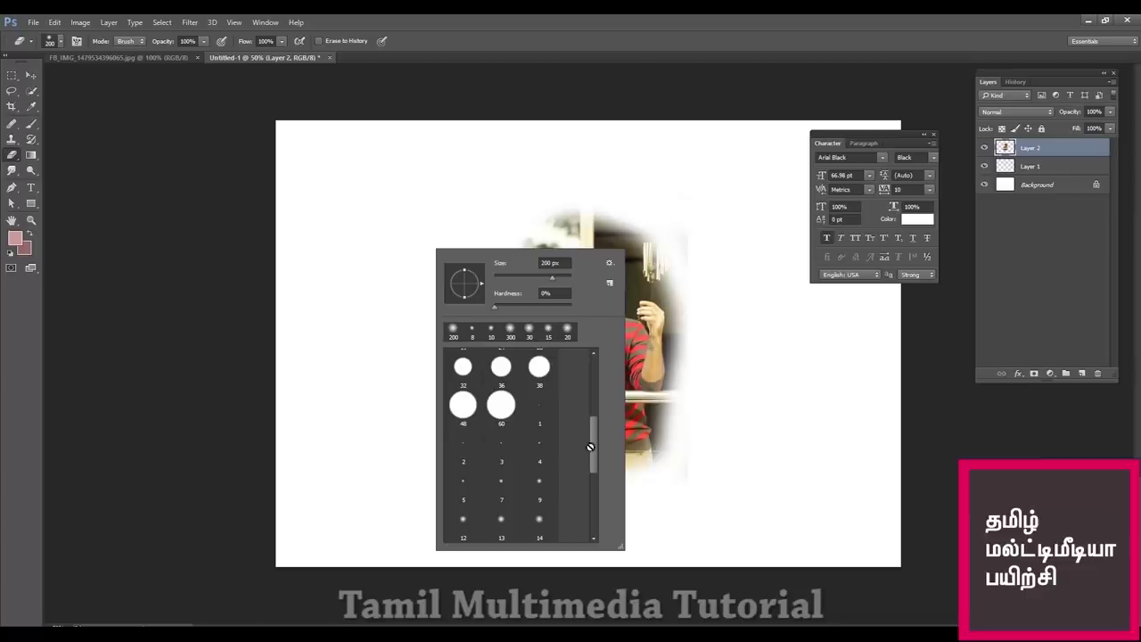
left_click(501, 406)
left_click(924, 395)
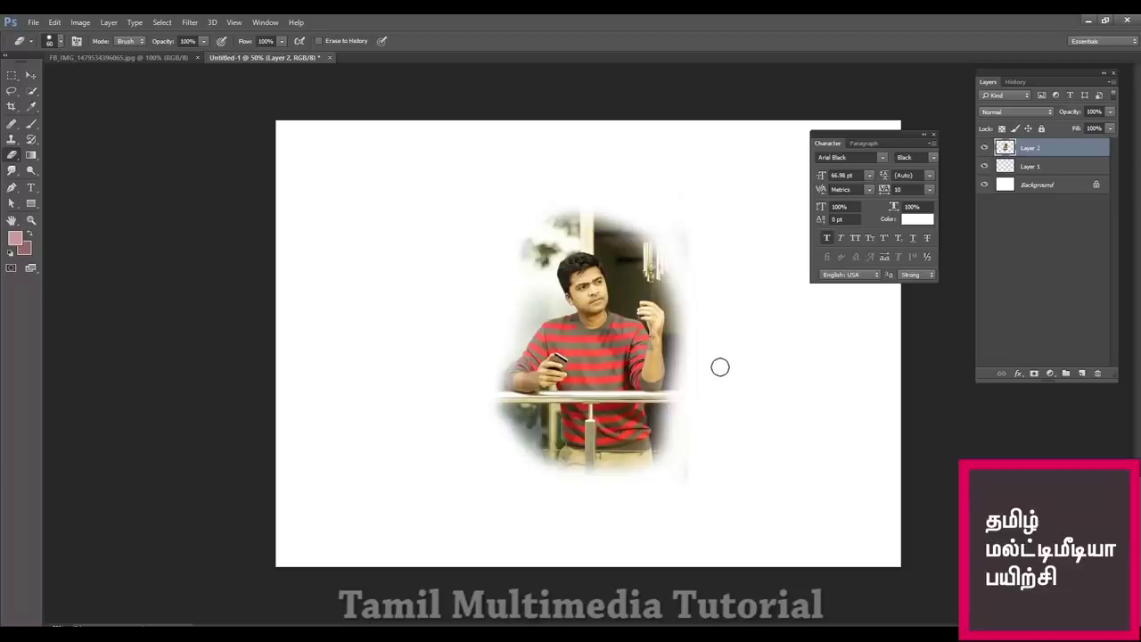
Step: Enlarge the eraser to 250 px and trim the photo's top, bottom-left and right edges
key("bracketright")
key("bracketright")
key("bracketright")
key("bracketright")
key("bracketright")
key("bracketright")
key("bracketright")
key("bracketright")
key("bracketright")
mouse_move(664, 251)
left_mouse_down()
mouse_move(540, 259)
mouse_move(525, 357)
mouse_move(531, 500)
mouse_move(717, 512)
mouse_move(752, 294)
mouse_move(689, 260)
mouse_move(607, 252)
left_mouse_up()
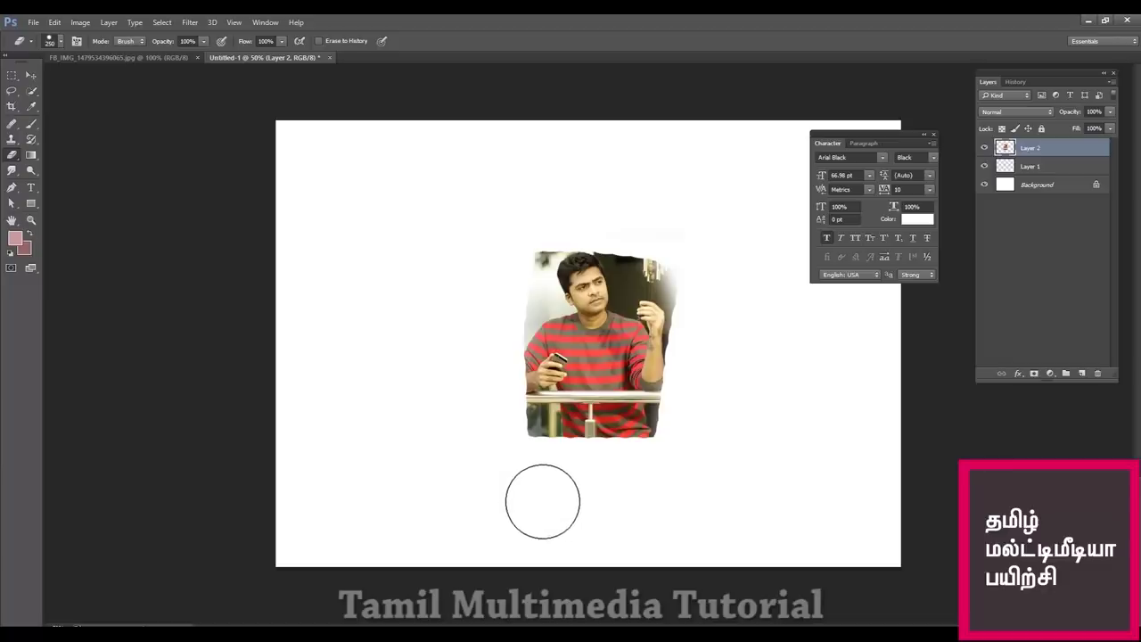
left_click_drag(532, 481, 700, 496)
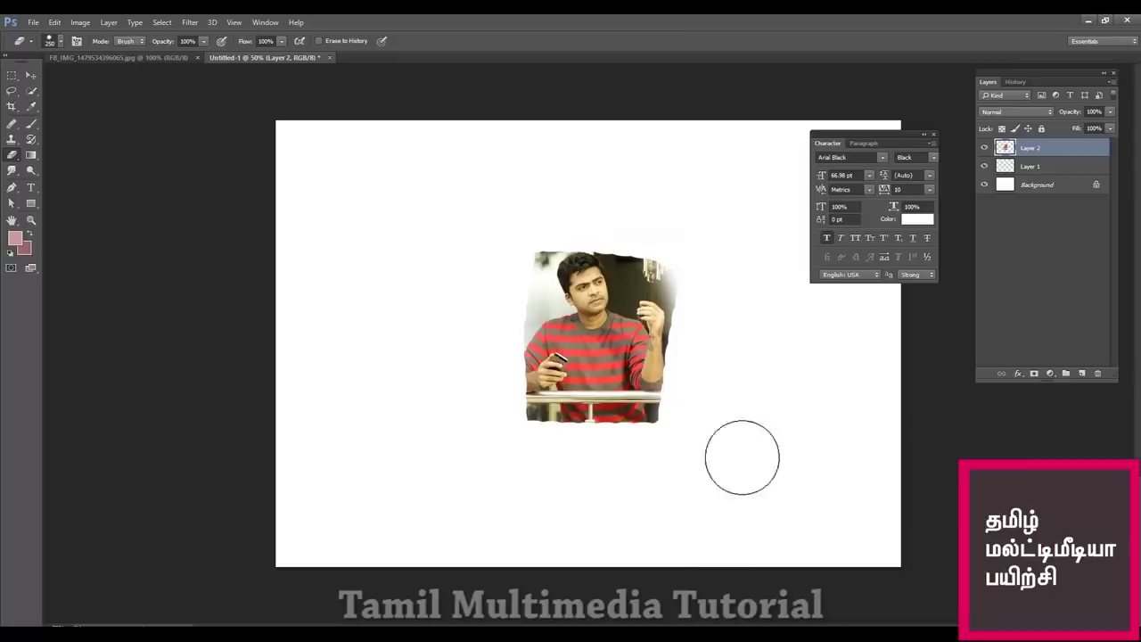
left_click_drag(769, 351, 717, 271)
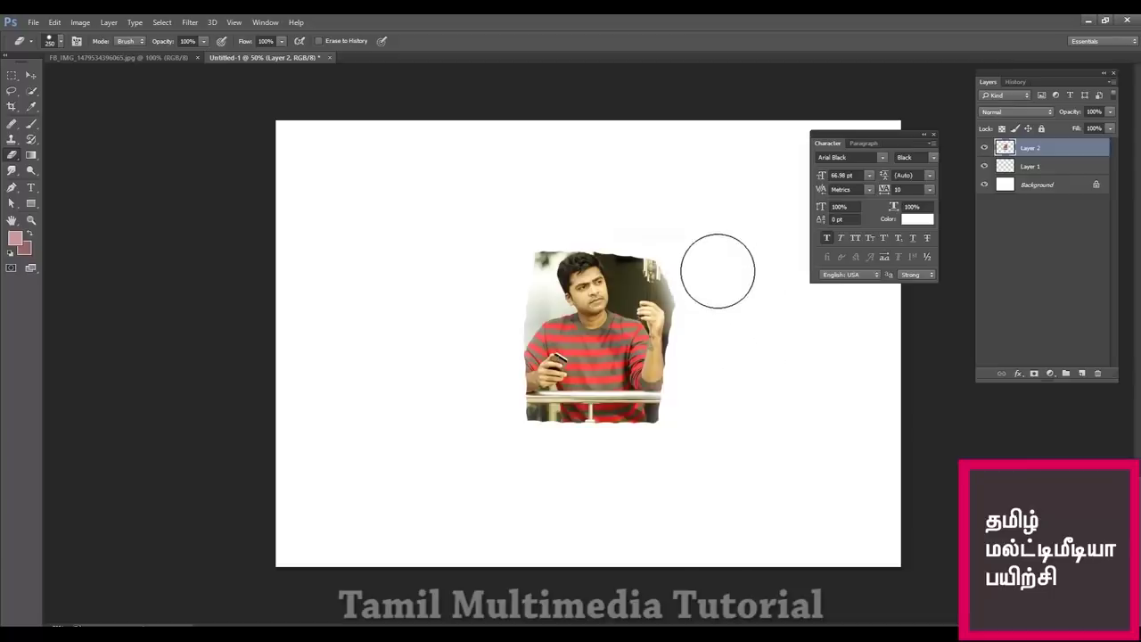
right_click(758, 279)
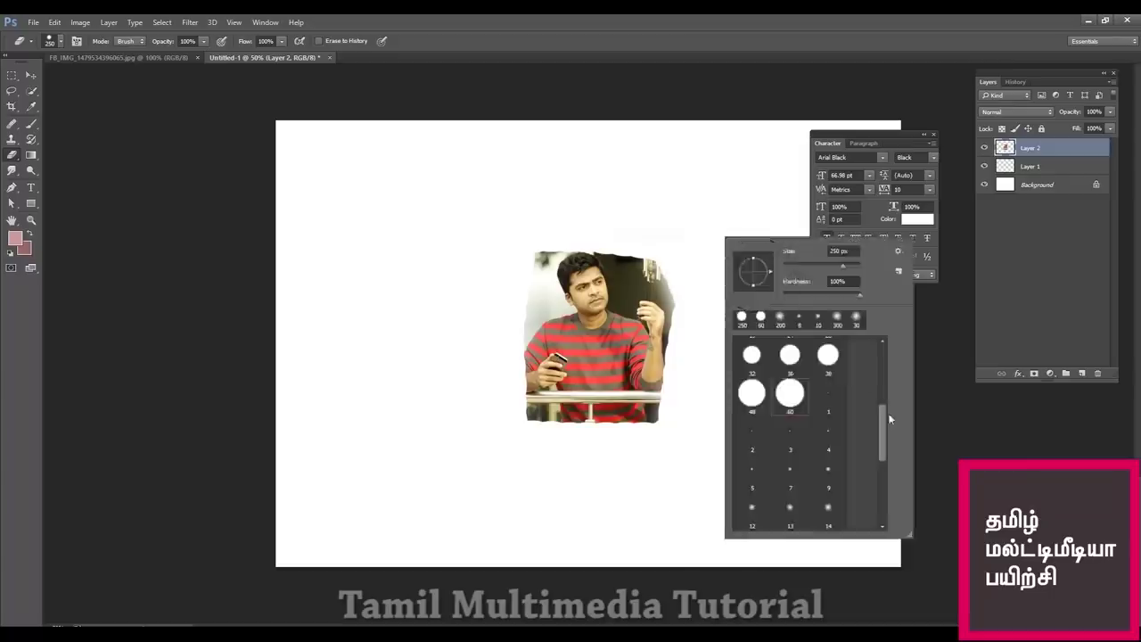
Step: Switch the eraser to the soft round 100 px preset and undo the last erase
mouse_move(890, 419)
left_mouse_down()
mouse_move(880, 463)
mouse_move(886, 392)
mouse_move(886, 410)
left_mouse_up()
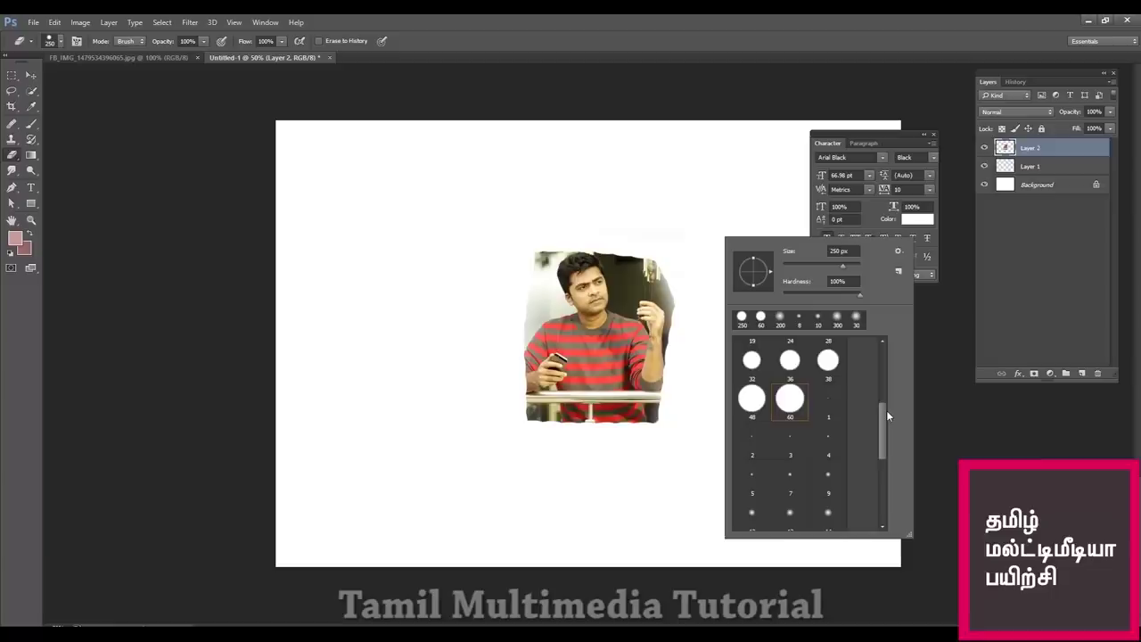
left_click_drag(885, 410, 886, 479)
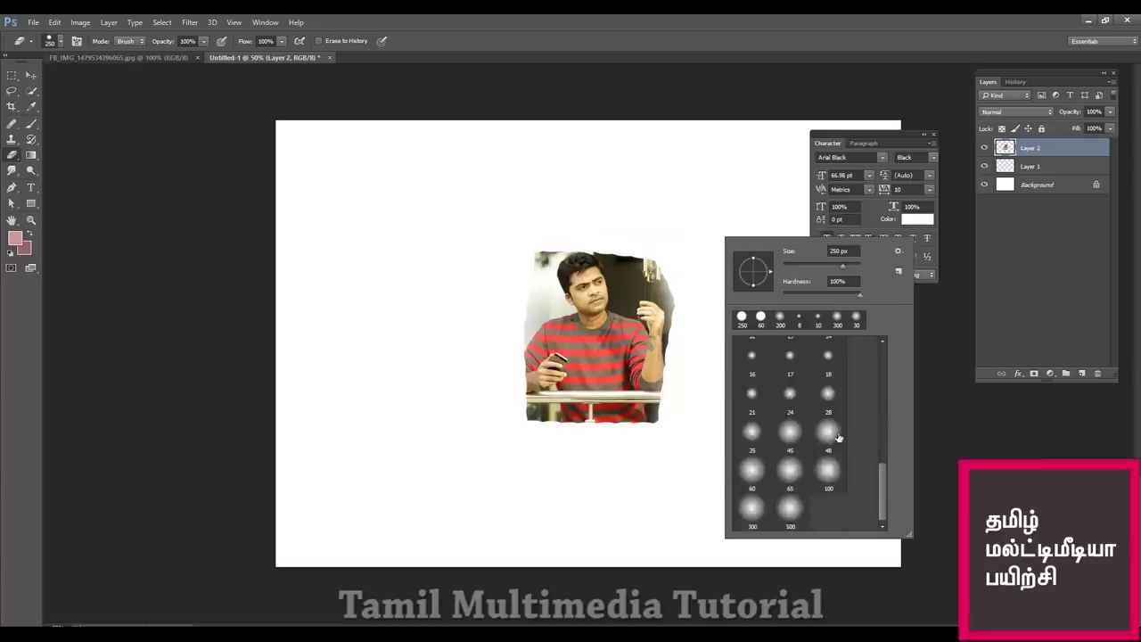
left_click(829, 471)
left_click(479, 396)
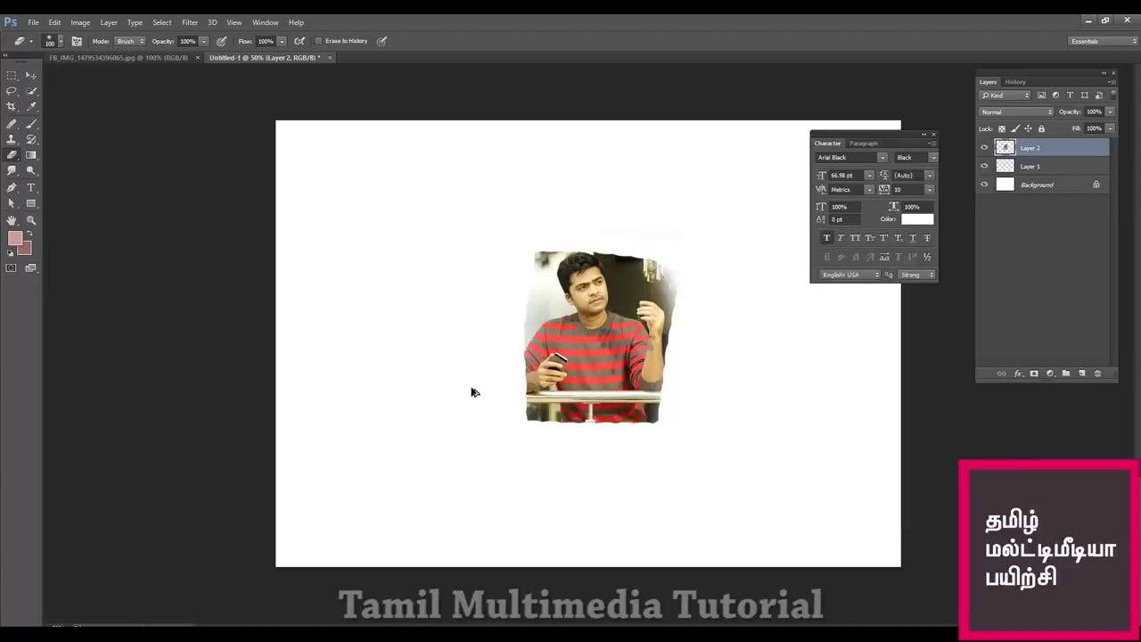
key("ctrl+alt+z")
key("ctrl+alt+z")
key("ctrl+alt+z")
key("ctrl+alt+z")
key("ctrl+alt+z")
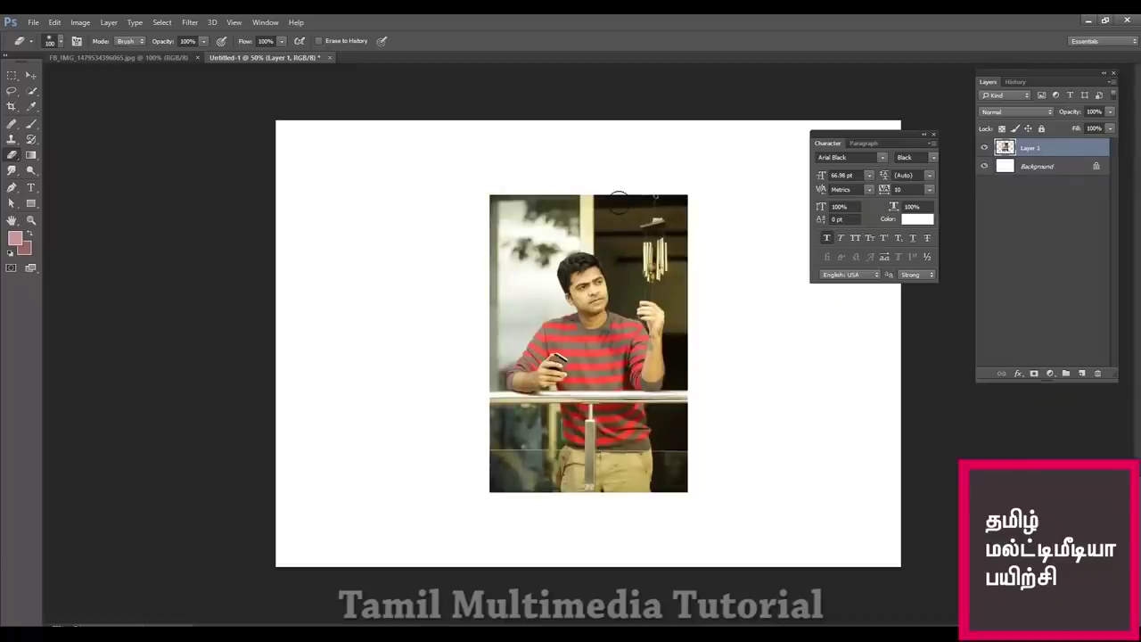
Step: Erase the photo's top-right corner and right edge to white with a 500 px eraser
key("bracketright")
key("bracketright")
key("bracketright")
key("bracketright")
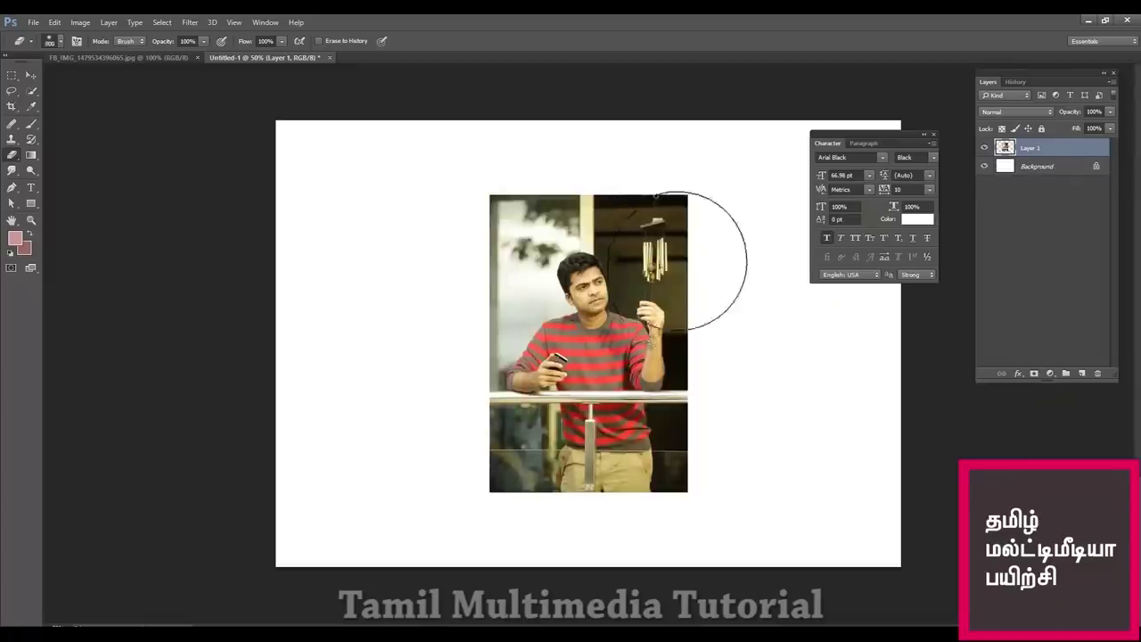
mouse_move(769, 265)
left_mouse_down()
mouse_move(704, 219)
mouse_move(650, 215)
mouse_move(592, 221)
mouse_move(513, 257)
mouse_move(662, 230)
mouse_move(748, 243)
mouse_move(803, 271)
mouse_move(784, 304)
mouse_move(704, 251)
mouse_move(738, 261)
mouse_move(790, 305)
left_mouse_up()
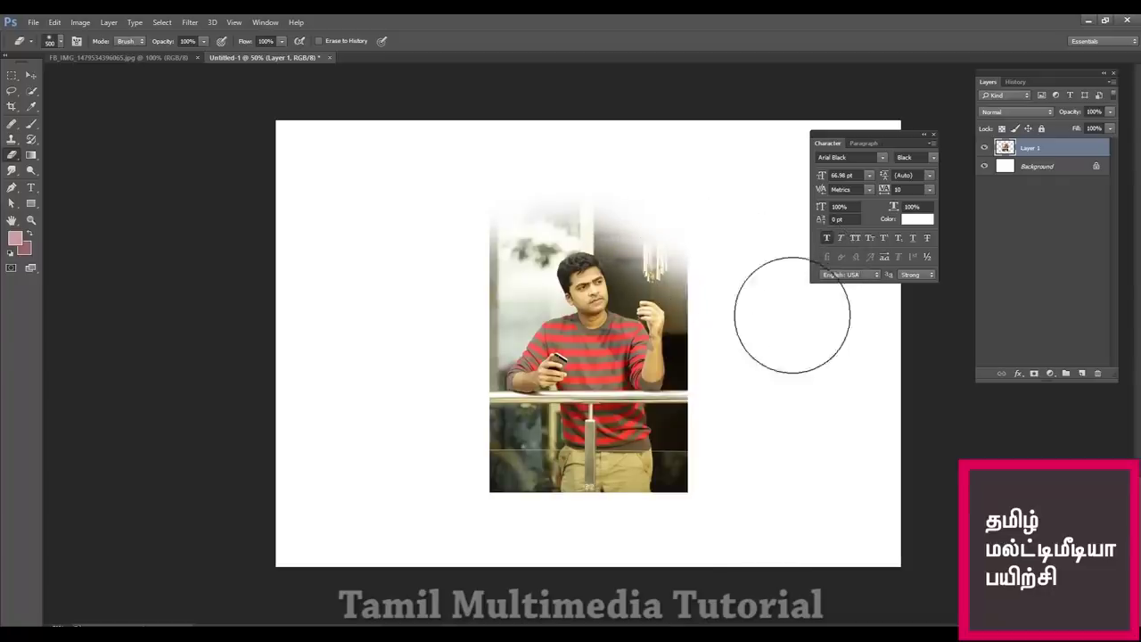
mouse_move(773, 497)
left_mouse_down()
mouse_move(749, 565)
mouse_move(793, 440)
mouse_move(773, 279)
mouse_move(815, 516)
mouse_move(783, 353)
mouse_move(785, 582)
mouse_move(766, 602)
mouse_move(464, 585)
mouse_move(725, 608)
mouse_move(691, 614)
mouse_move(485, 579)
mouse_move(516, 508)
mouse_move(509, 241)
mouse_move(511, 391)
mouse_move(518, 322)
mouse_move(507, 465)
mouse_move(534, 573)
mouse_move(495, 311)
mouse_move(502, 237)
mouse_move(766, 236)
mouse_move(576, 230)
mouse_move(529, 287)
mouse_move(515, 414)
mouse_move(543, 551)
mouse_move(659, 576)
mouse_move(785, 579)
left_mouse_up()
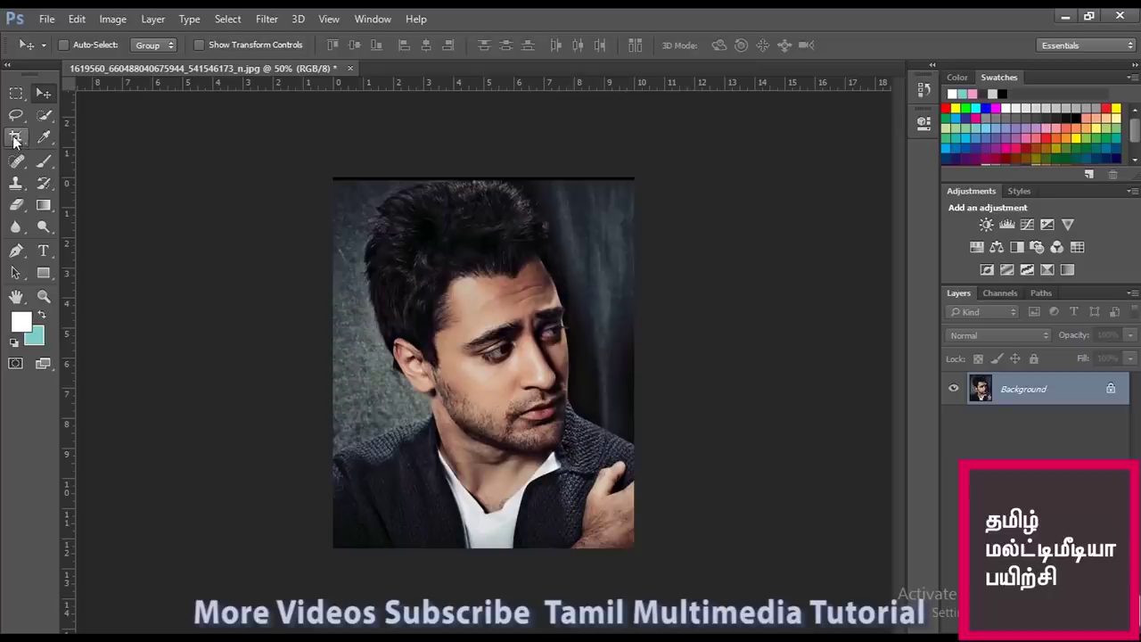
left_click(14, 139)
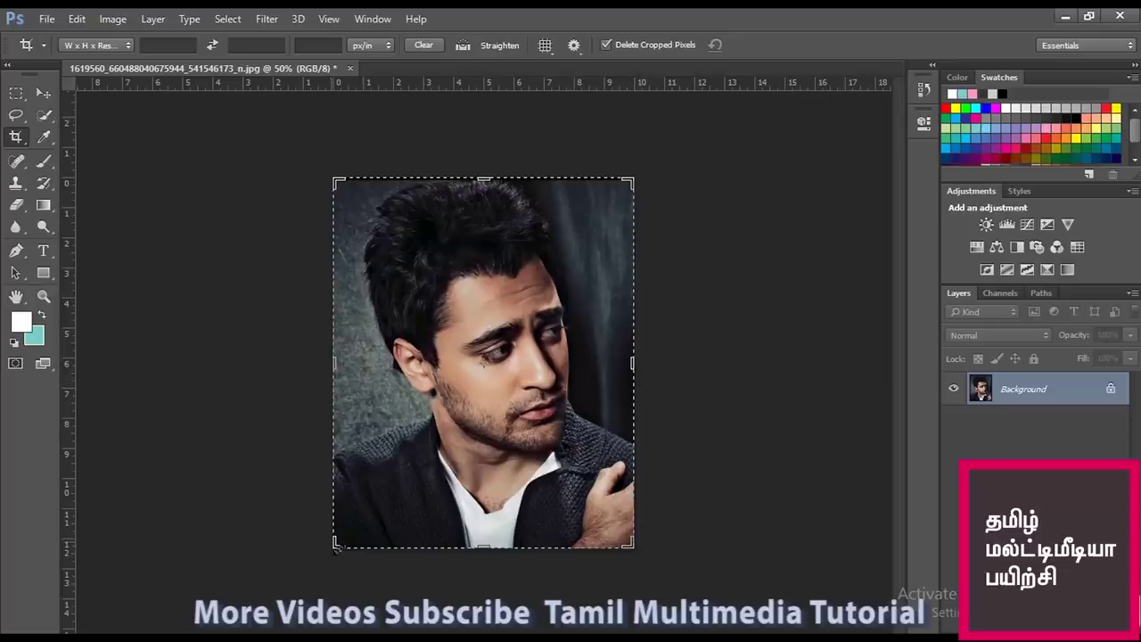
Step: Raise the crop's bottom edge to frame the man's head and shoulders, and commit the crop
left_click_drag(492, 553, 488, 508)
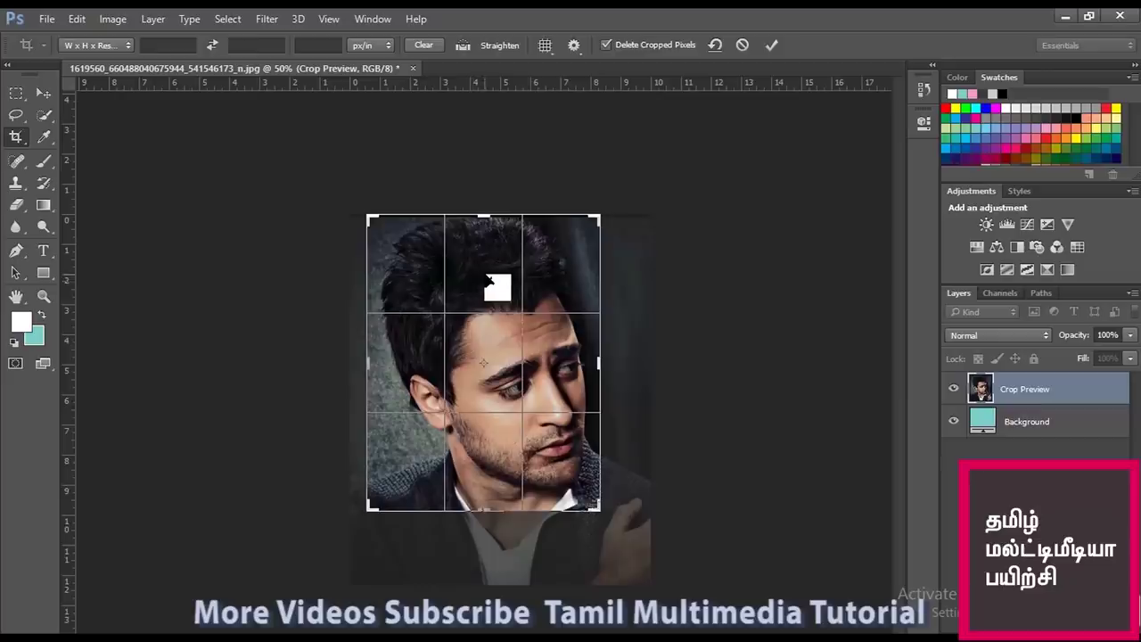
right_click(472, 264)
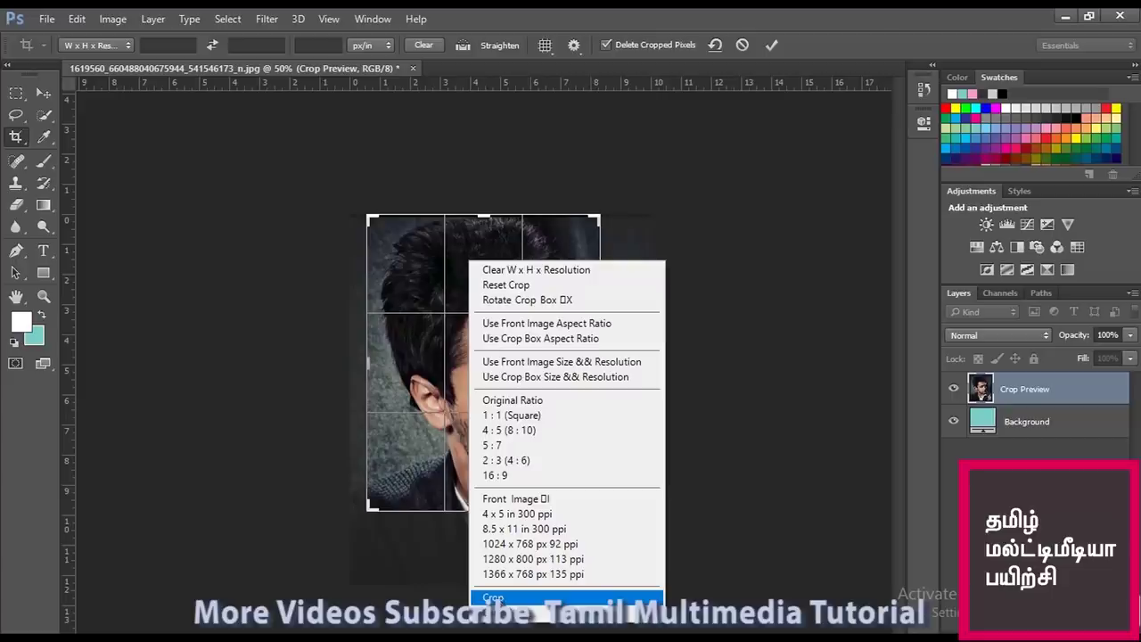
left_click(123, 25)
left_click(123, 24)
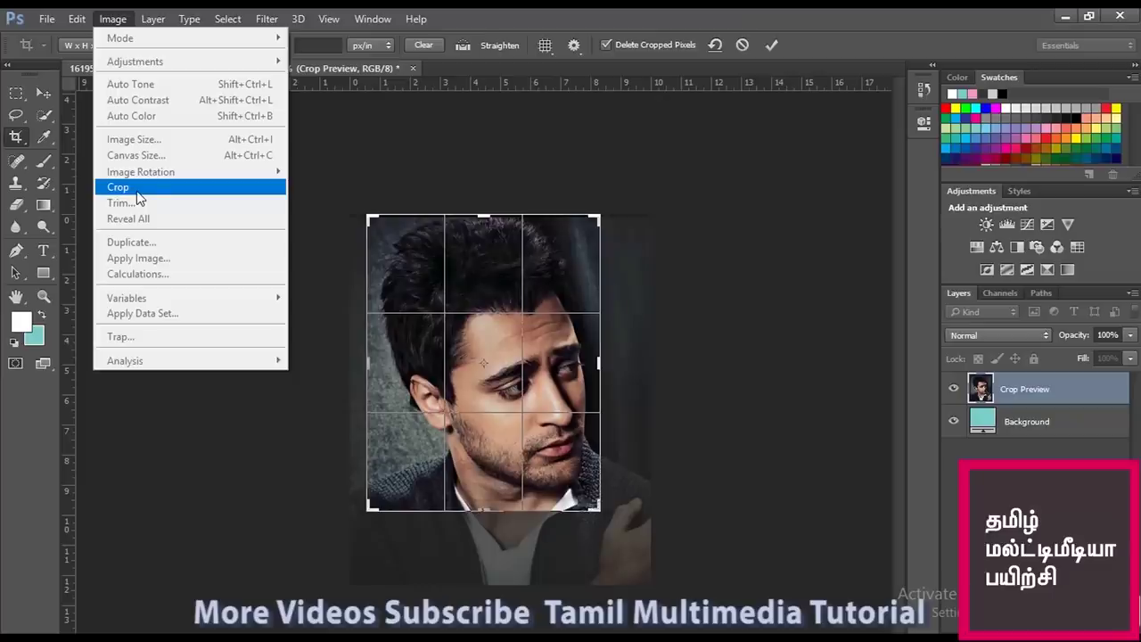
left_click(664, 205)
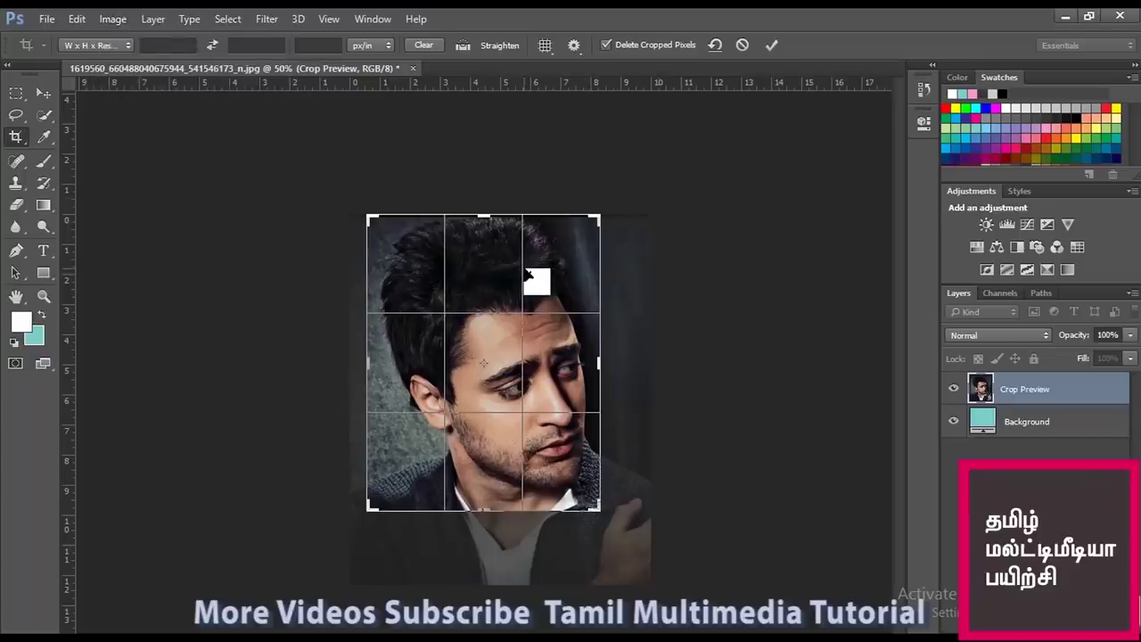
key("Return")
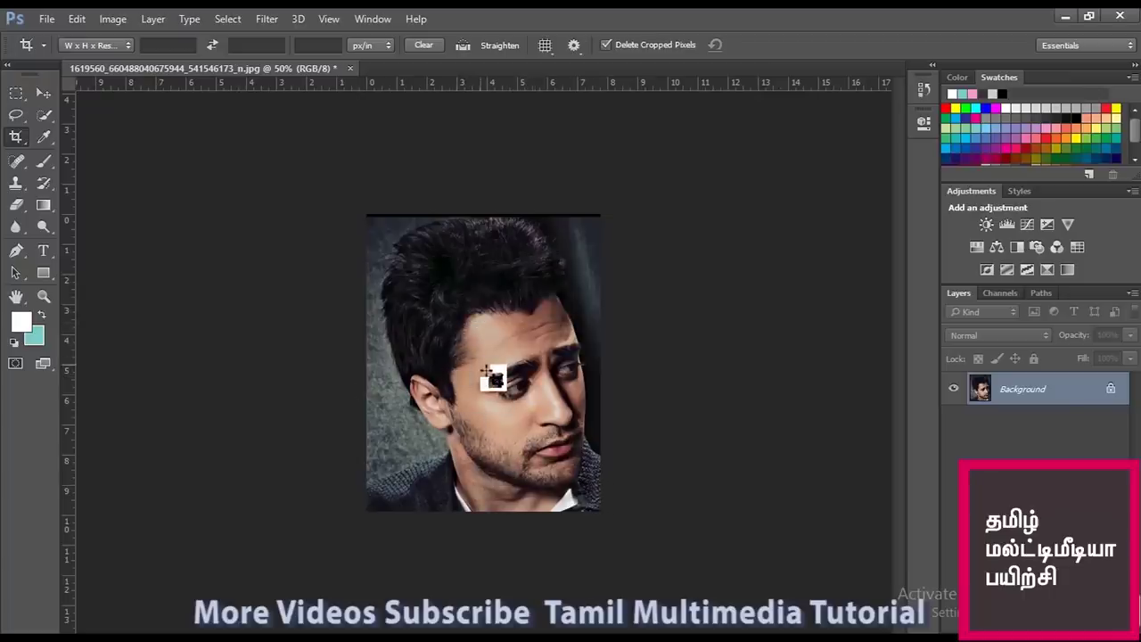
key("ctrl+n")
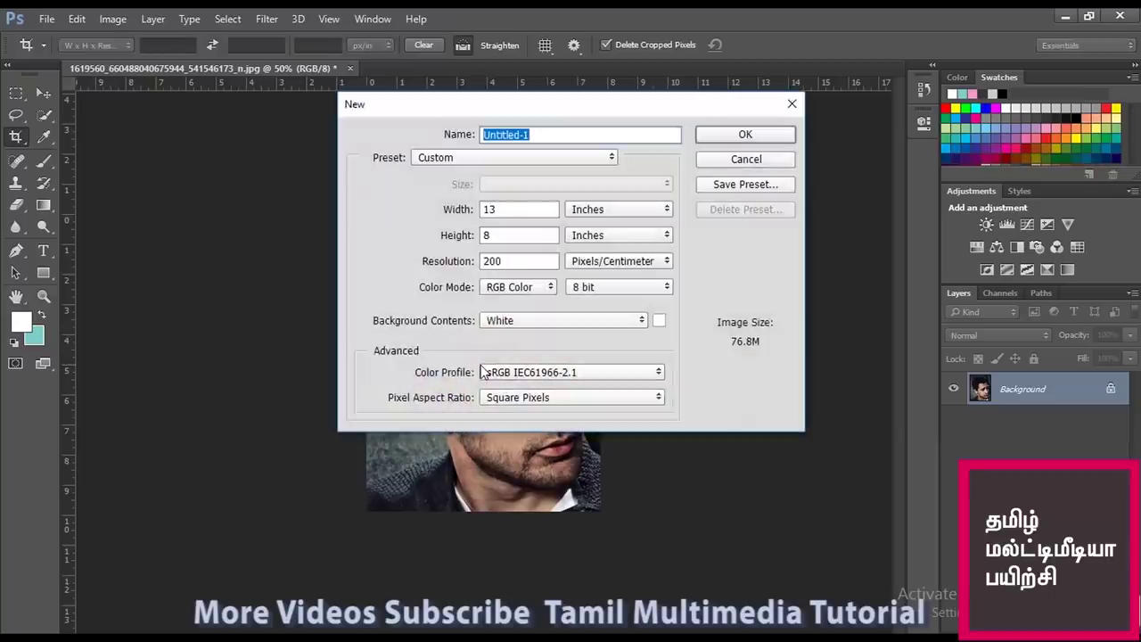
Step: Create the blank white 13 × 8 inch document, then trial a square crop and undo it
left_click(752, 135)
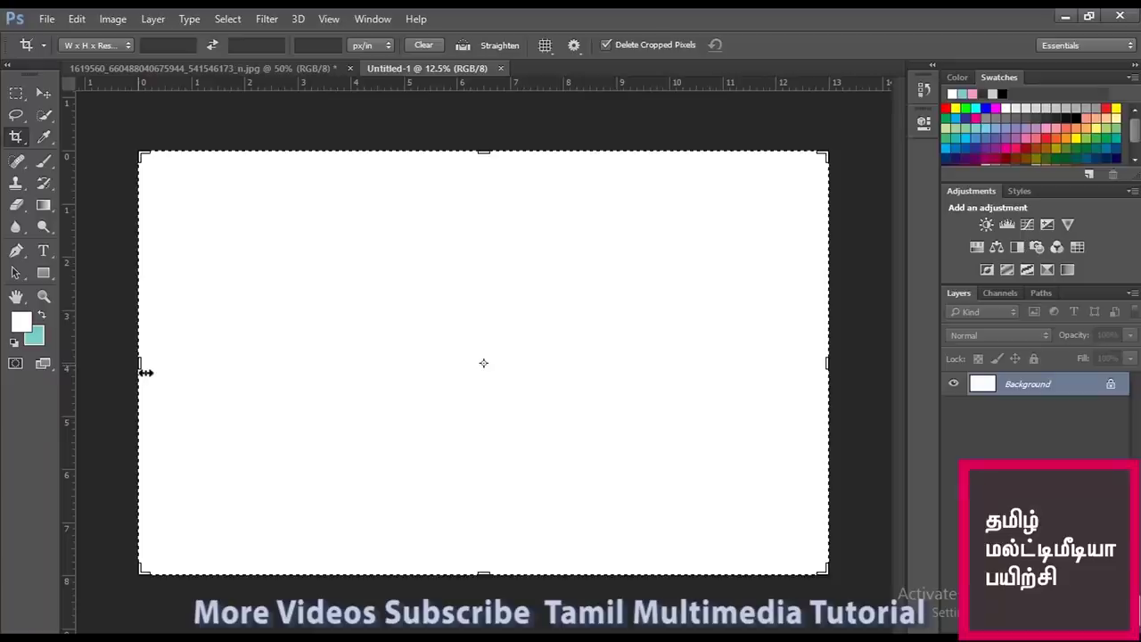
left_click_drag(144, 373, 221, 373)
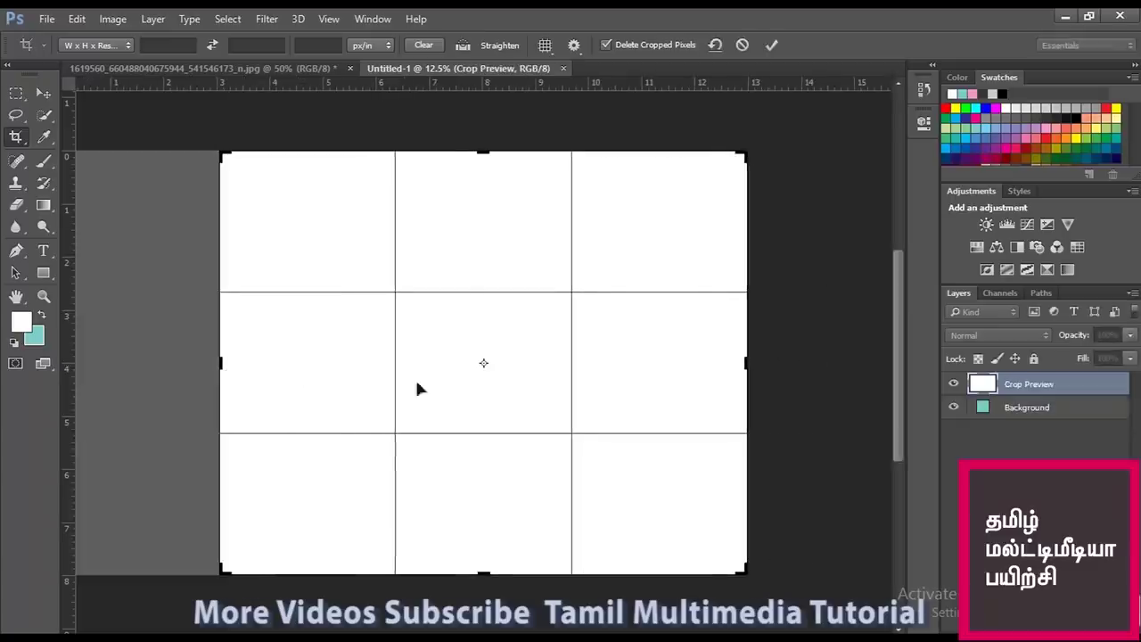
left_click_drag(746, 363, 634, 362)
left_click_drag(497, 158, 490, 209)
right_click(483, 246)
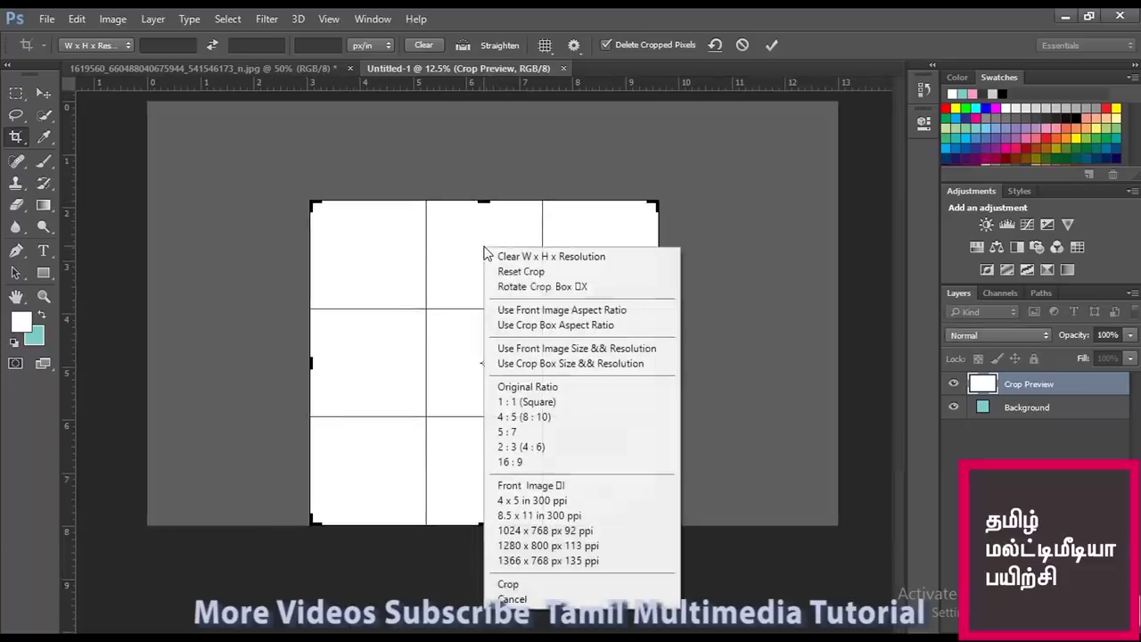
left_click(542, 584)
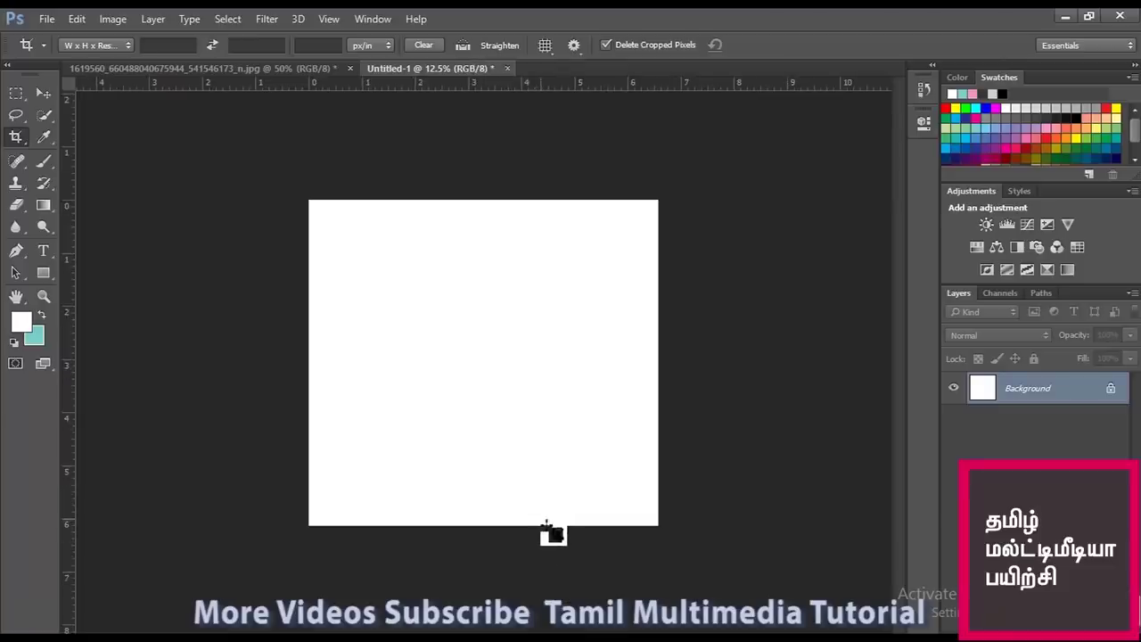
key("ctrl+z")
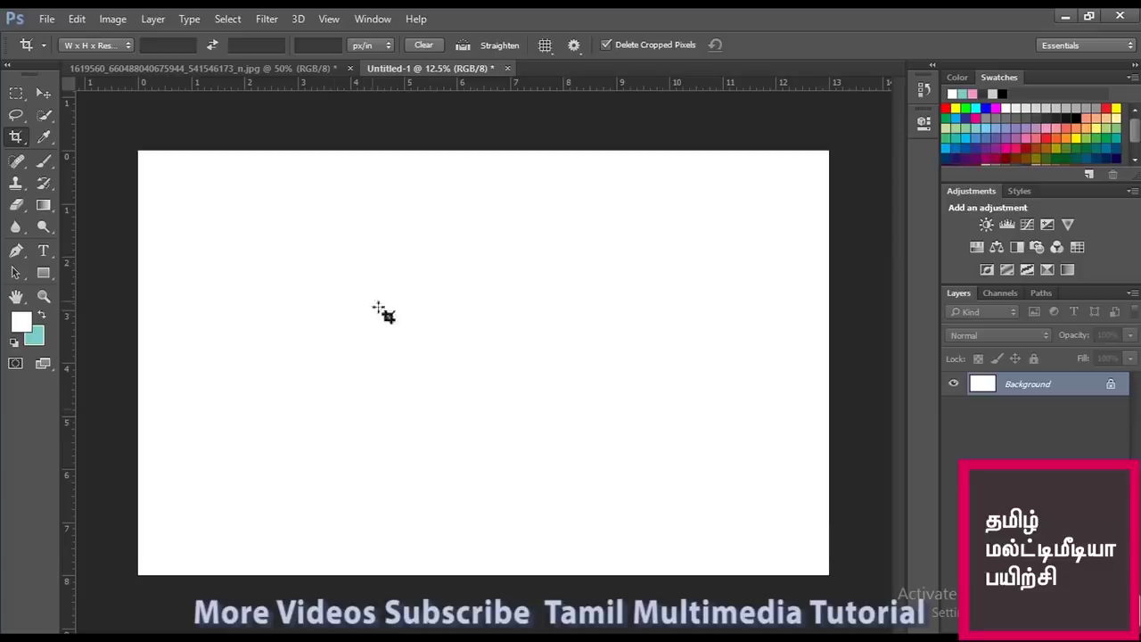
Step: Draw a crop box over the whole blank canvas, browse the crop options, and cancel the crop
left_click_drag(139, 151, 836, 587)
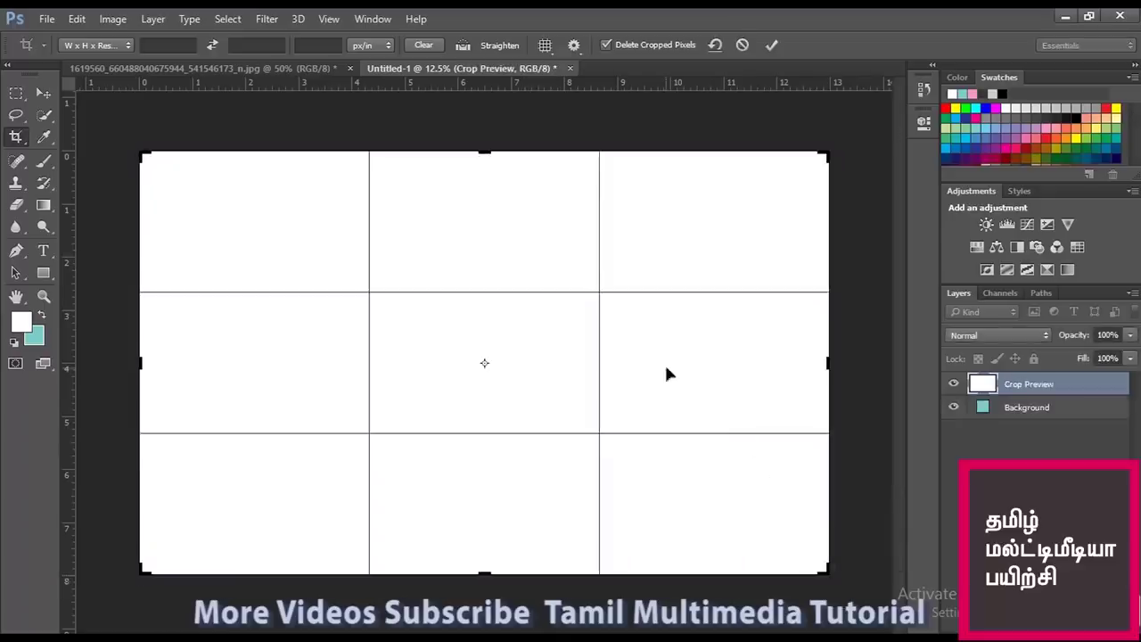
right_click(471, 236)
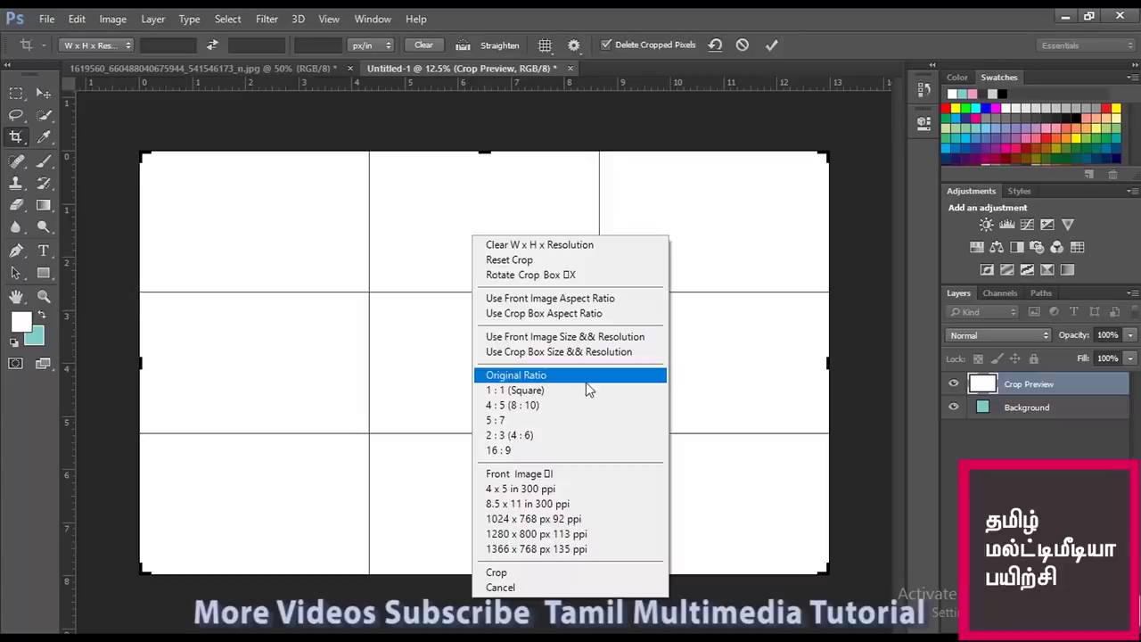
right_click(335, 336)
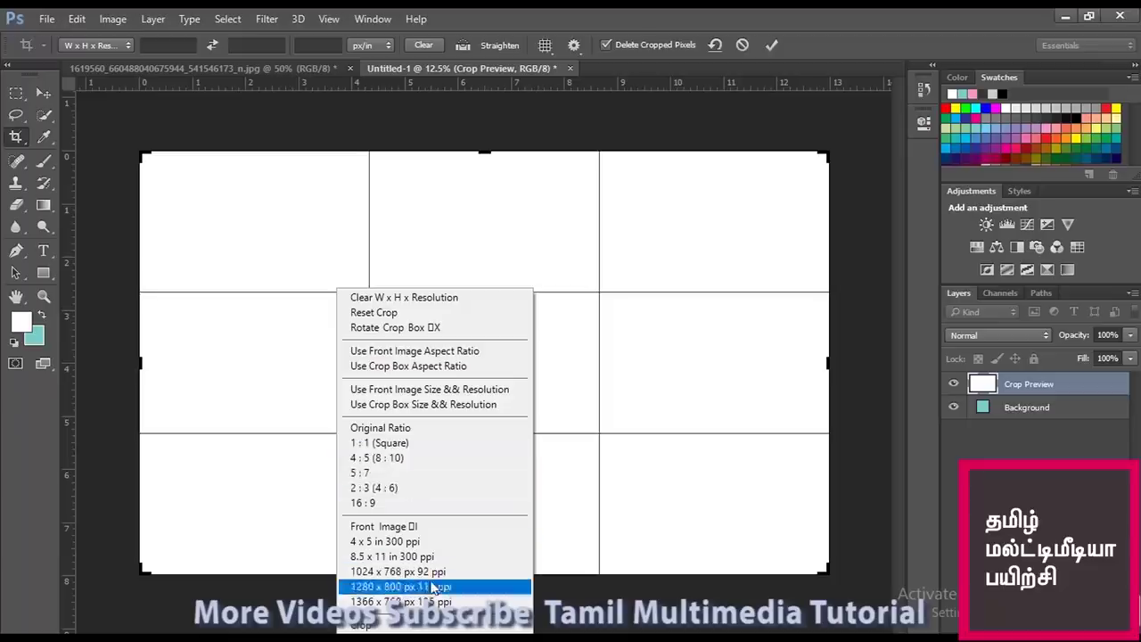
left_click(722, 401)
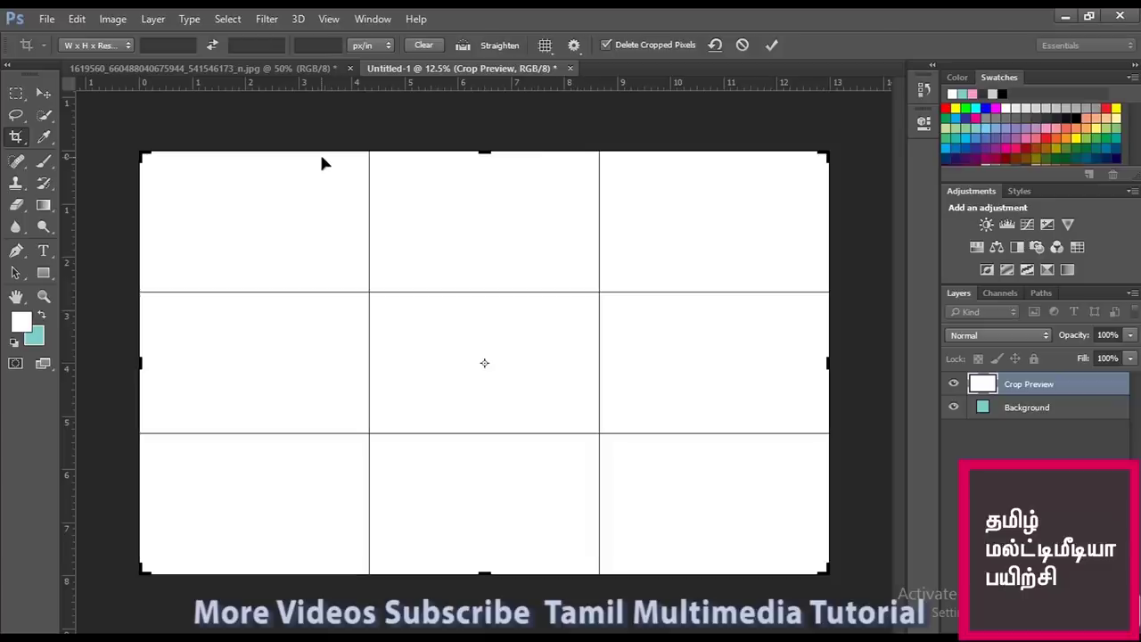
key("Return")
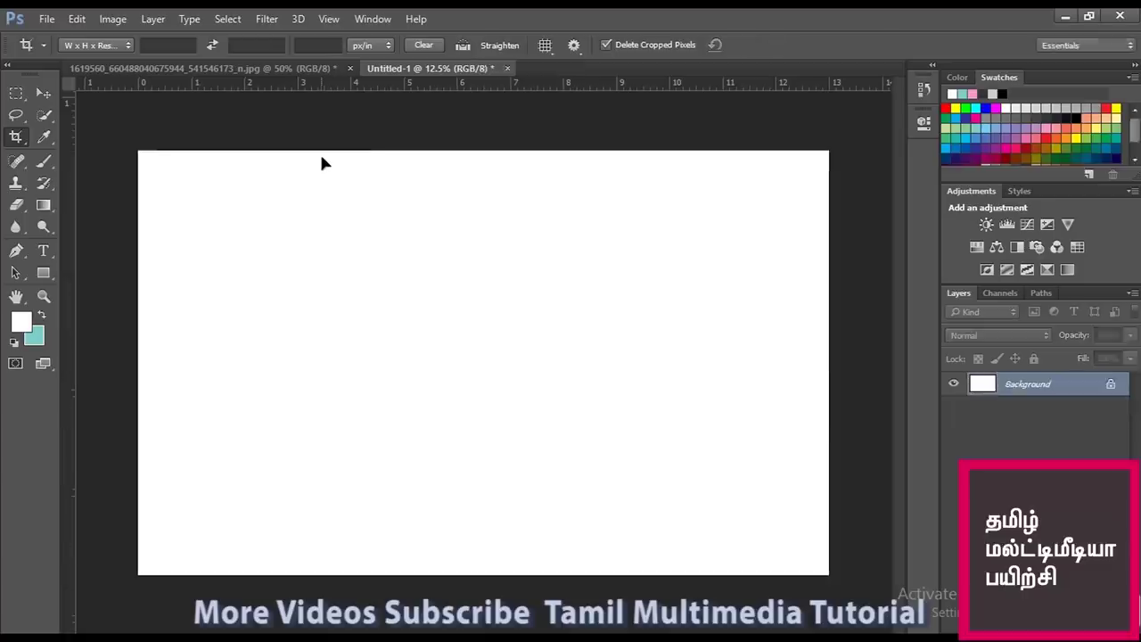
Step: Switch back to the portrait photo and undo its crop to restore the full image
key("ctrl+Tab")
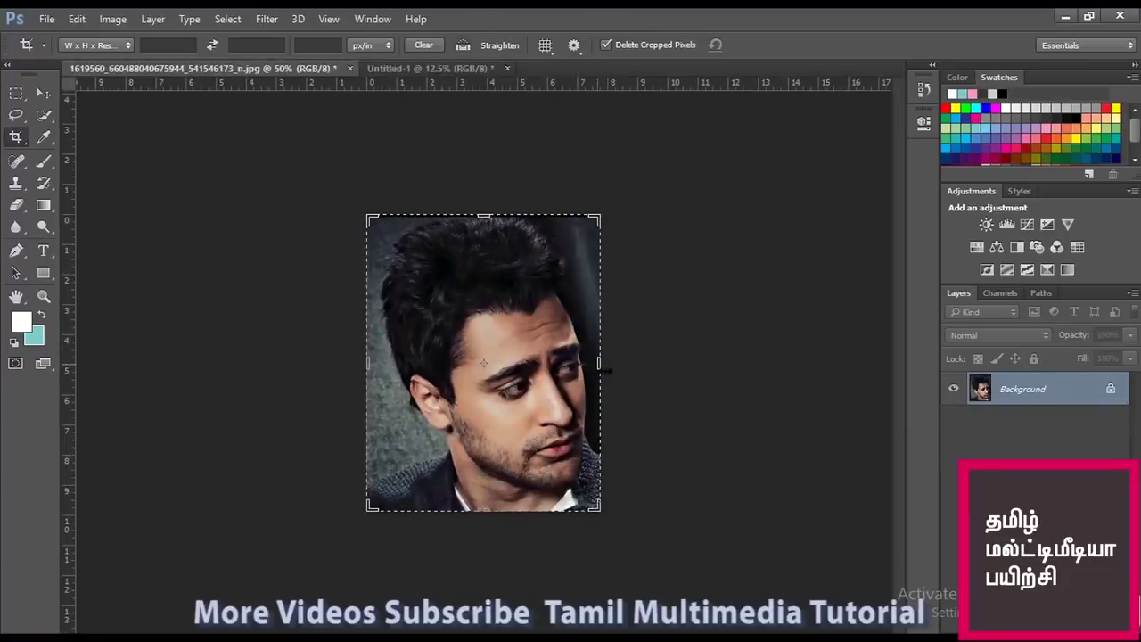
key("ctrl+z")
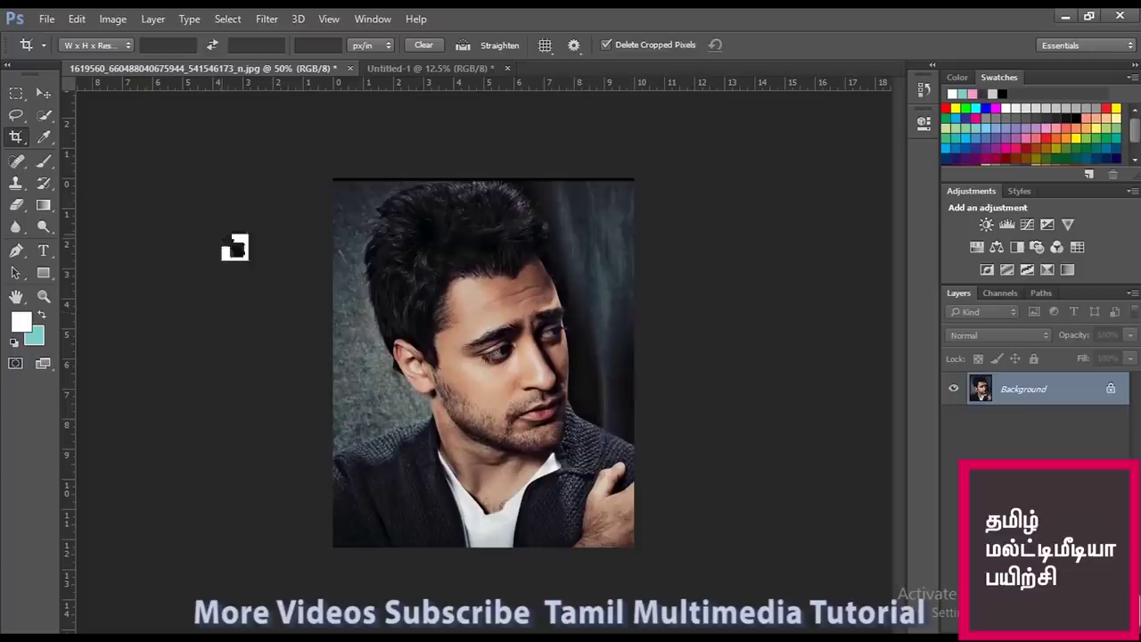
left_click(90, 47)
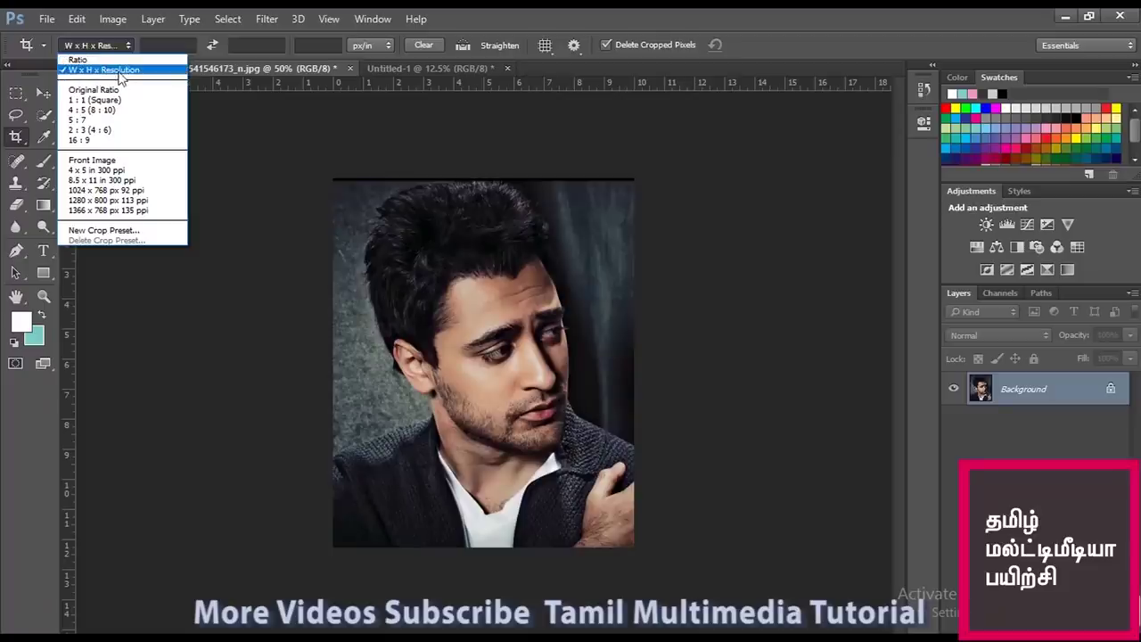
Step: Crop the portrait to 1.5 in × 2 in at 300 px/in with the W x H x Resolution preset
left_click(114, 72)
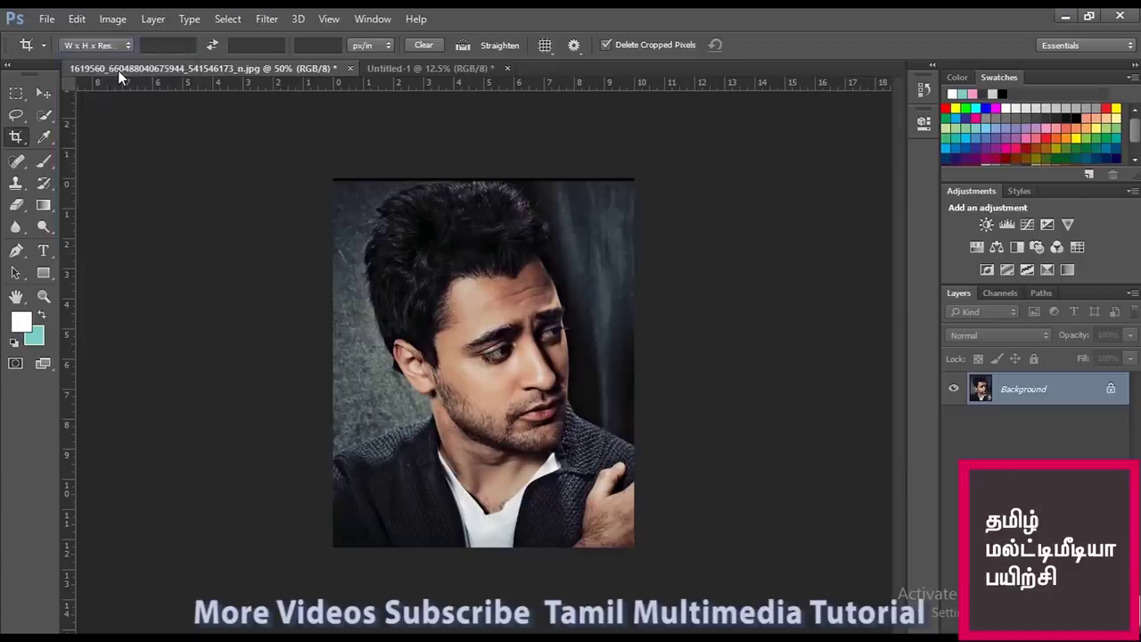
left_click(182, 47)
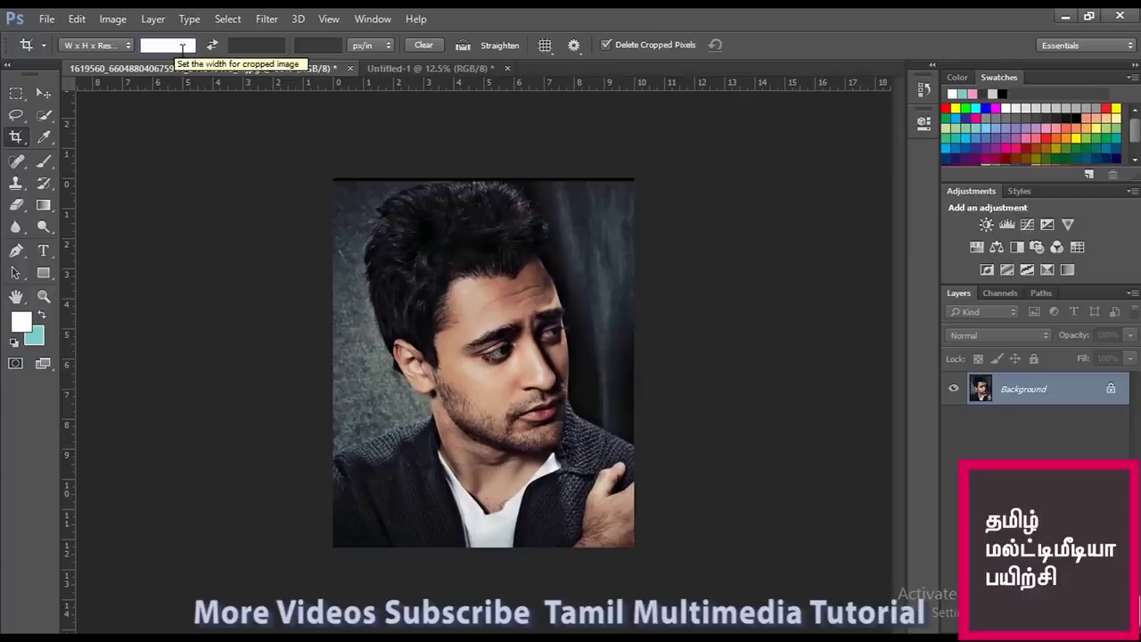
type("1.5")
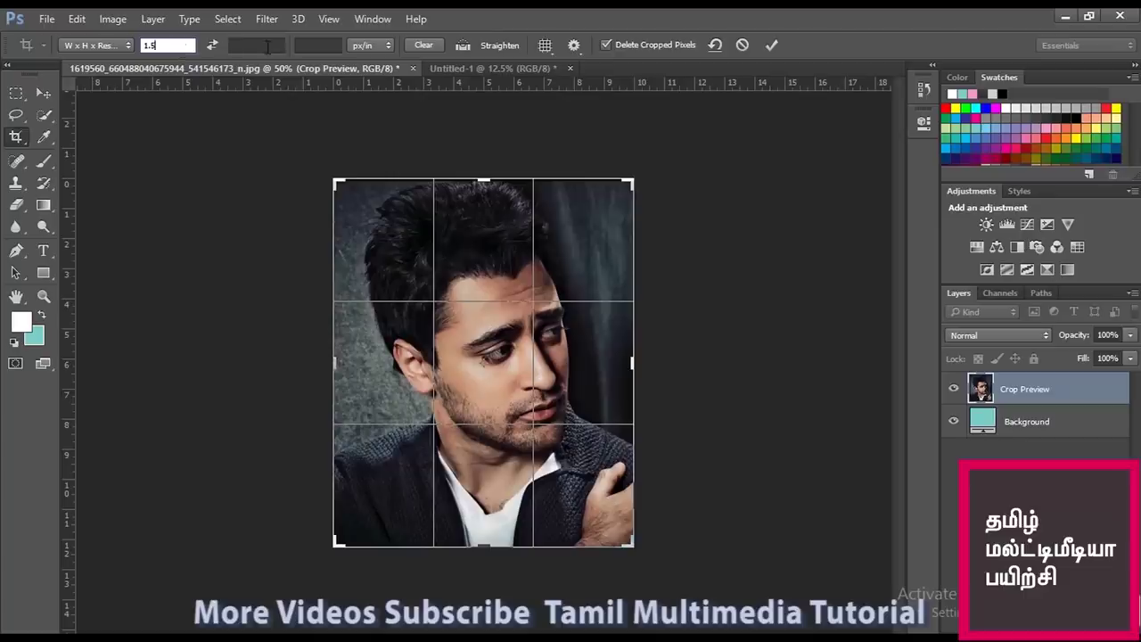
left_click(267, 46)
type("2")
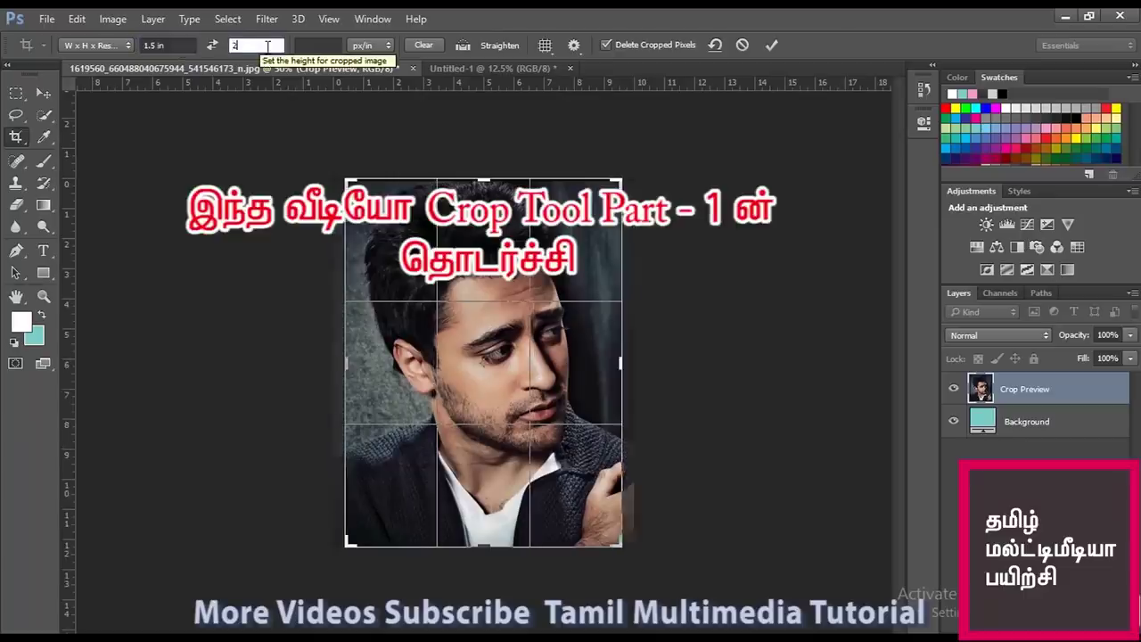
double_click(267, 46)
left_click(319, 46)
type("300")
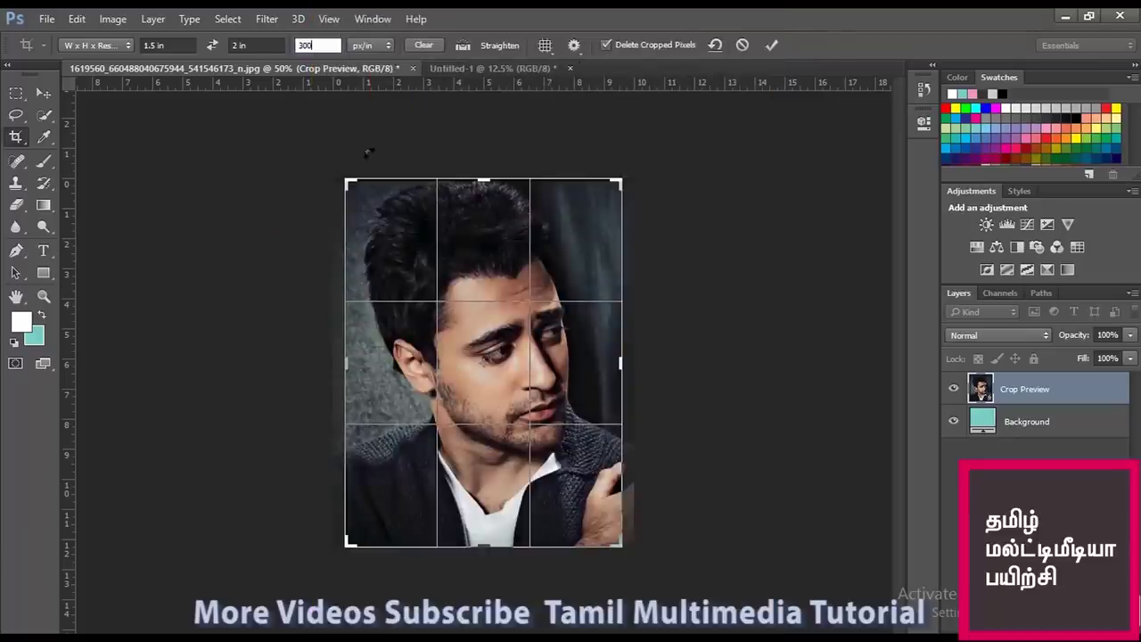
key("Return")
key("Return")
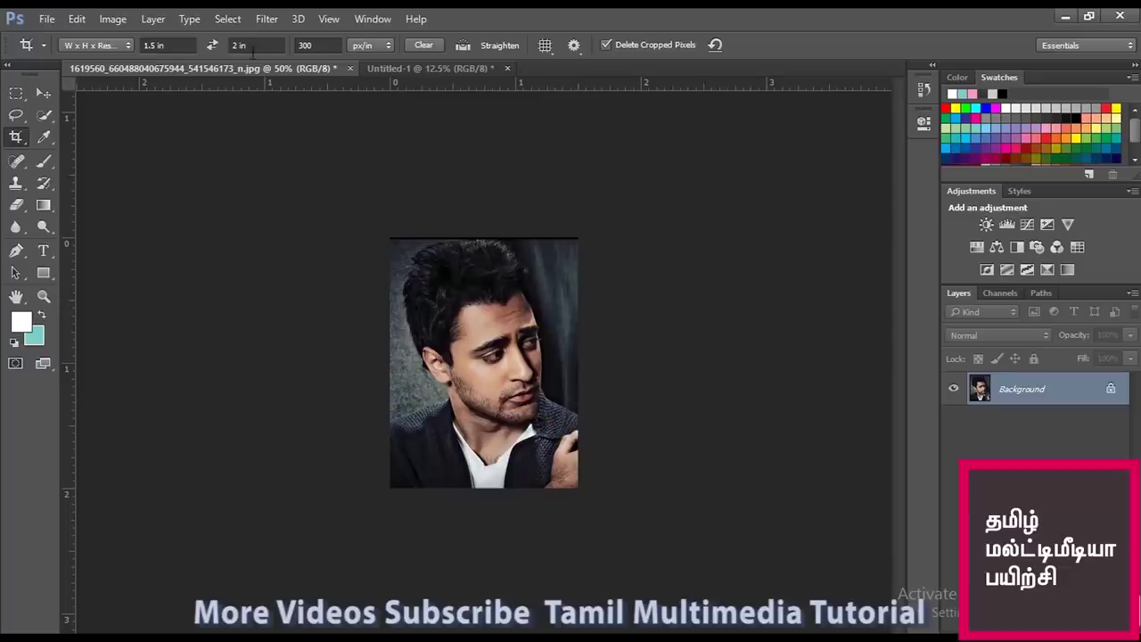
Step: View the cropped portrait at Print Size, zoom in, and show the crop ratio presets
left_click(329, 19)
left_click(418, 220)
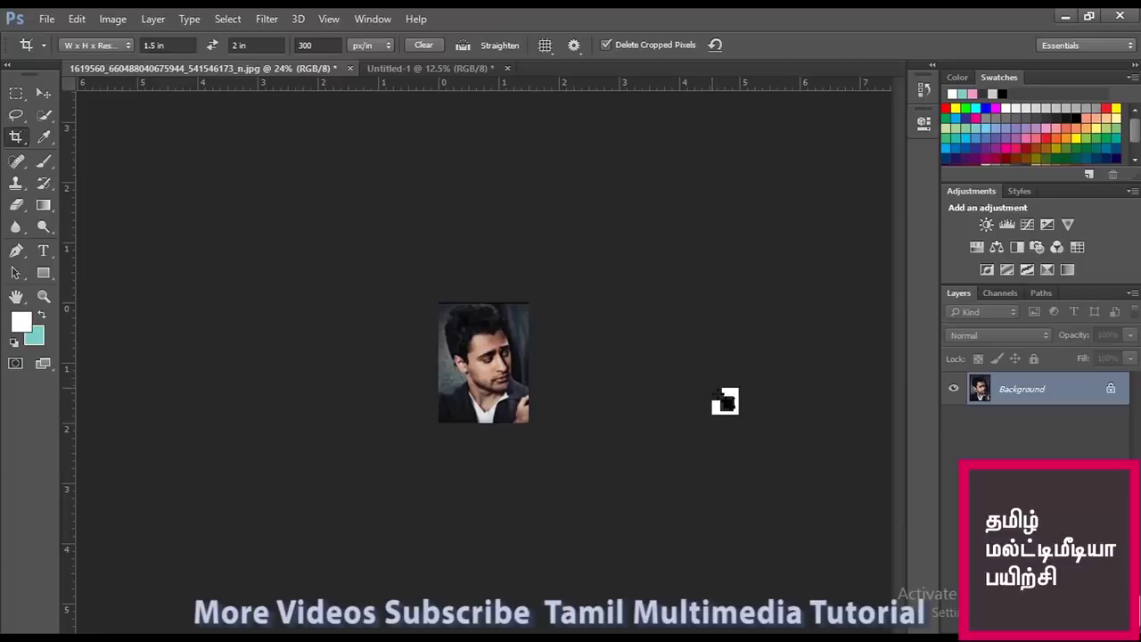
key("ctrl")
key("ctrl+plus")
key("ctrl+plus")
key("ctrl+plus")
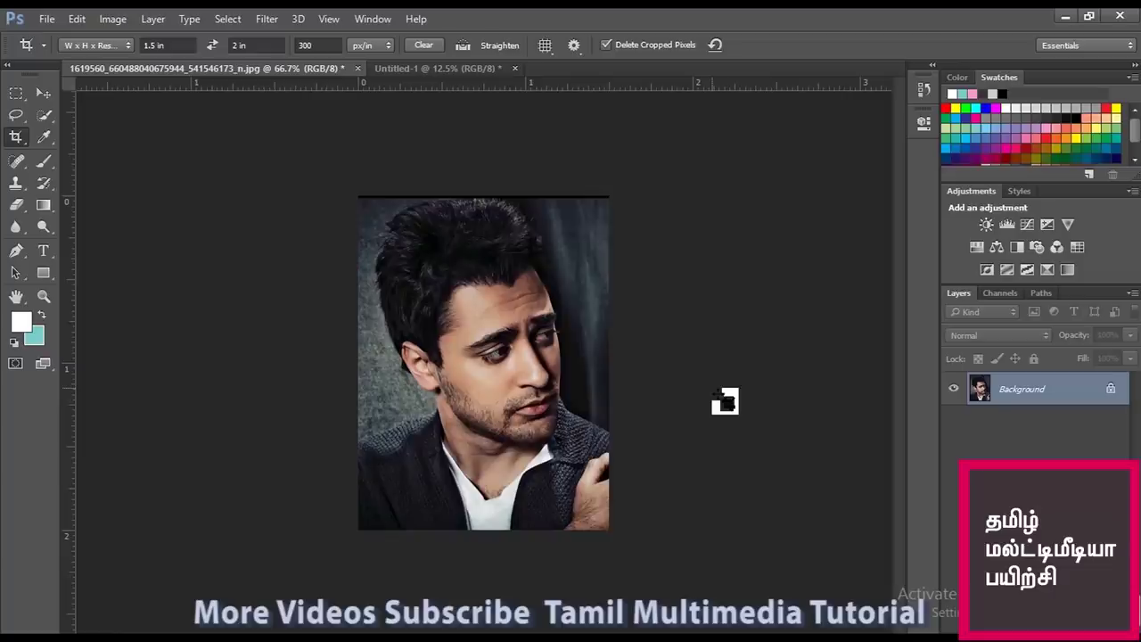
left_click(88, 46)
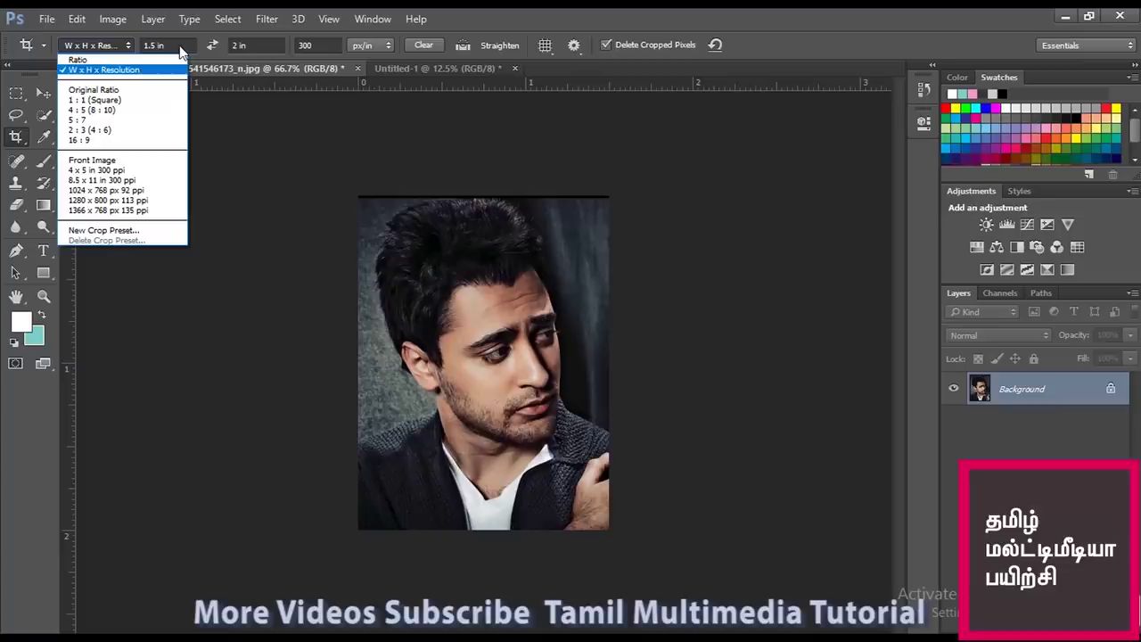
Step: Close the crop presets list on the portrait
left_click(407, 173)
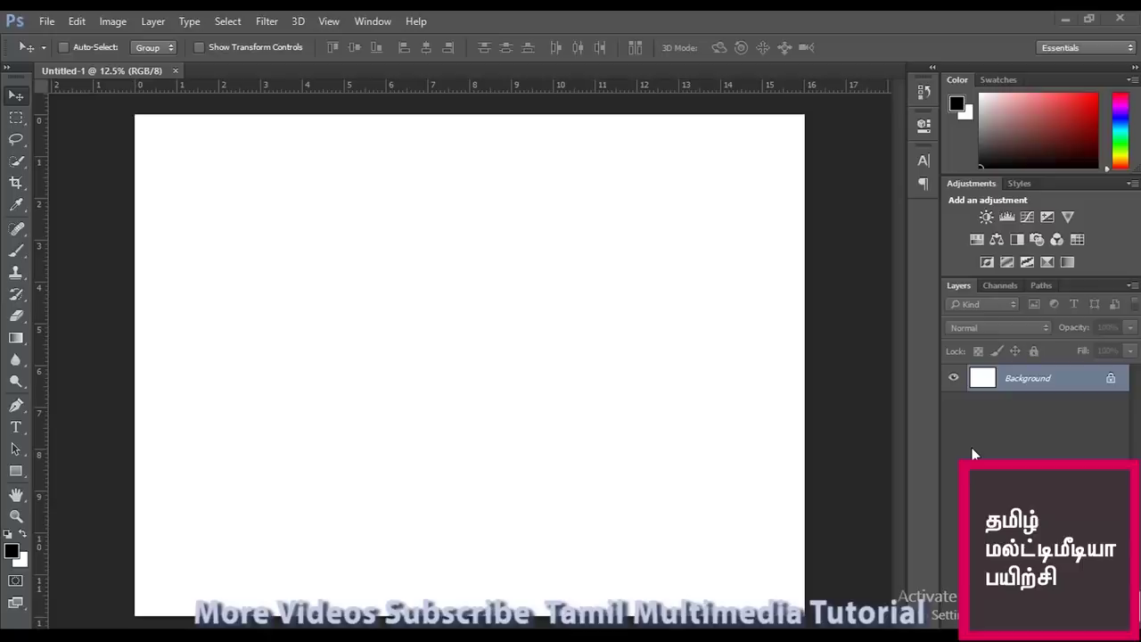
Step: Switch the Tools panel to two columns and pick the Marquee tool
left_click(7, 67)
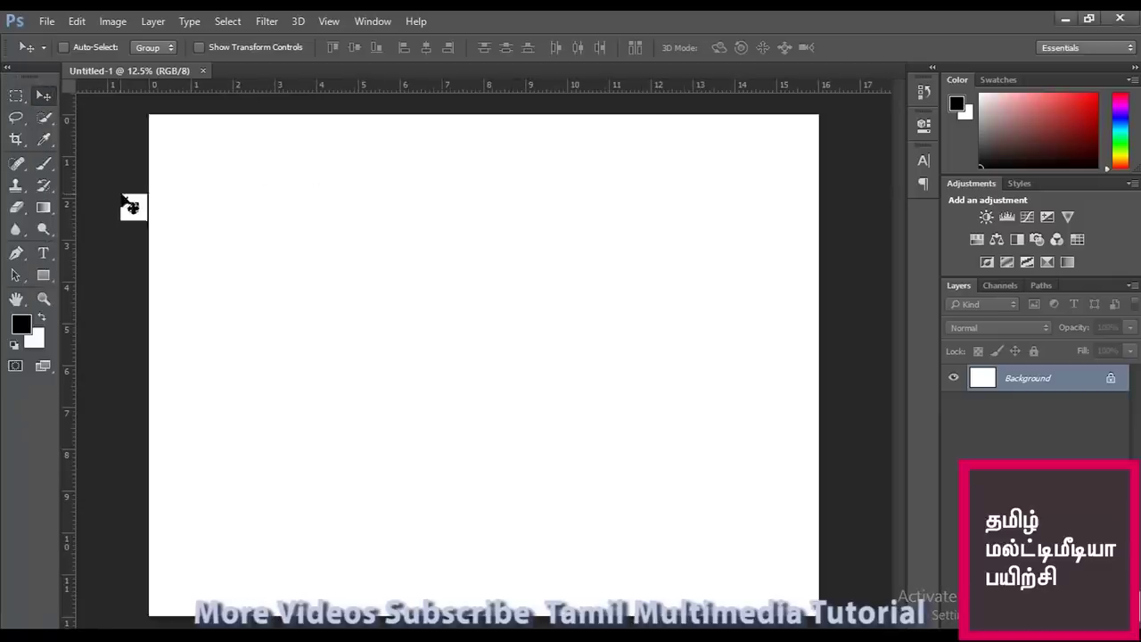
left_click(14, 101)
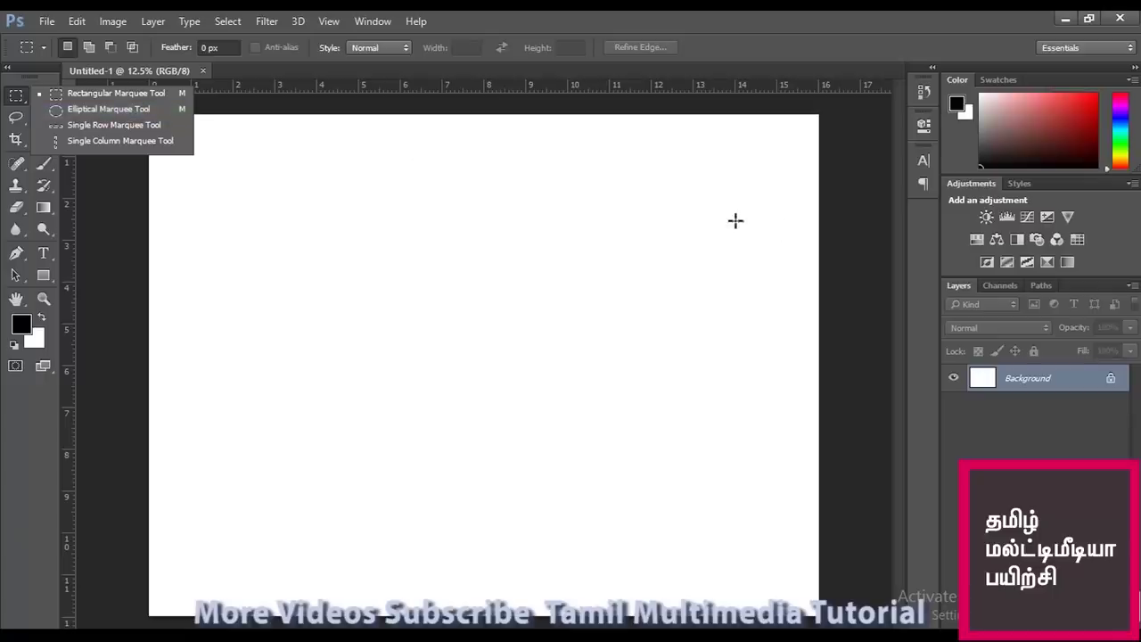
Step: Select the whole canvas, fill it black then back to white, and deselect
left_click(920, 312)
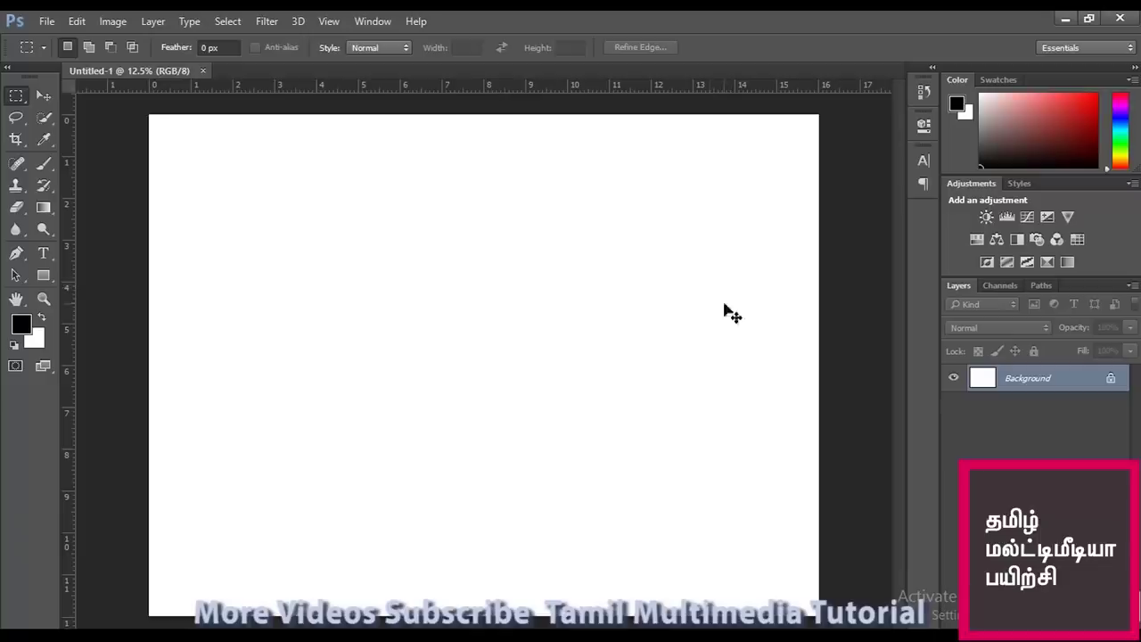
key("ctrl+a")
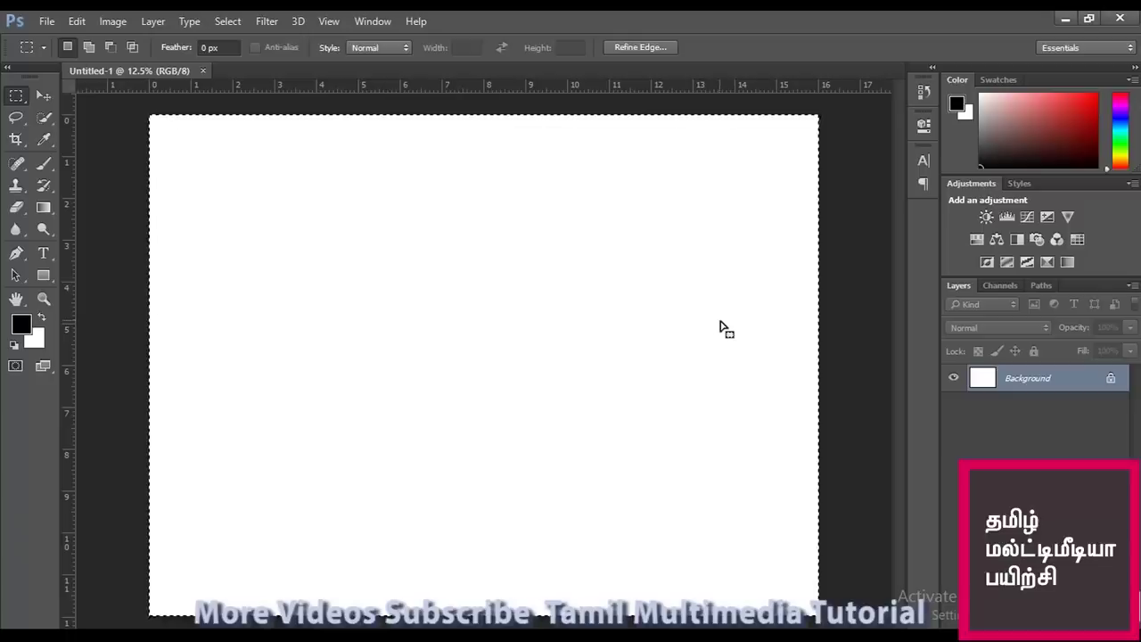
key("alt+BackSpace")
key("ctrl+BackSpace")
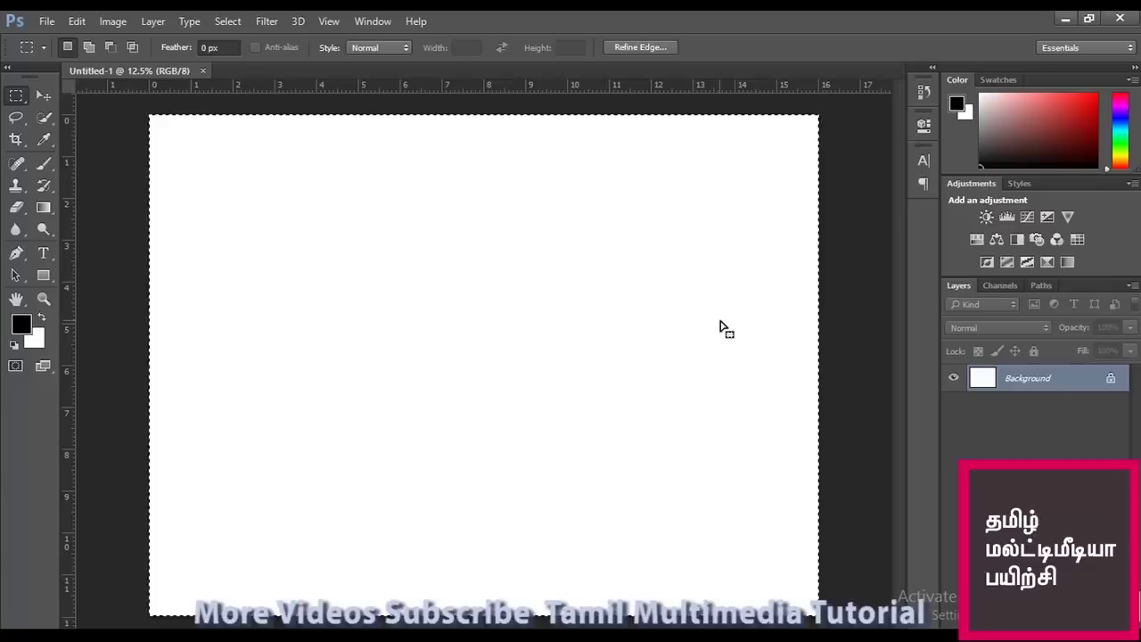
left_click(727, 398)
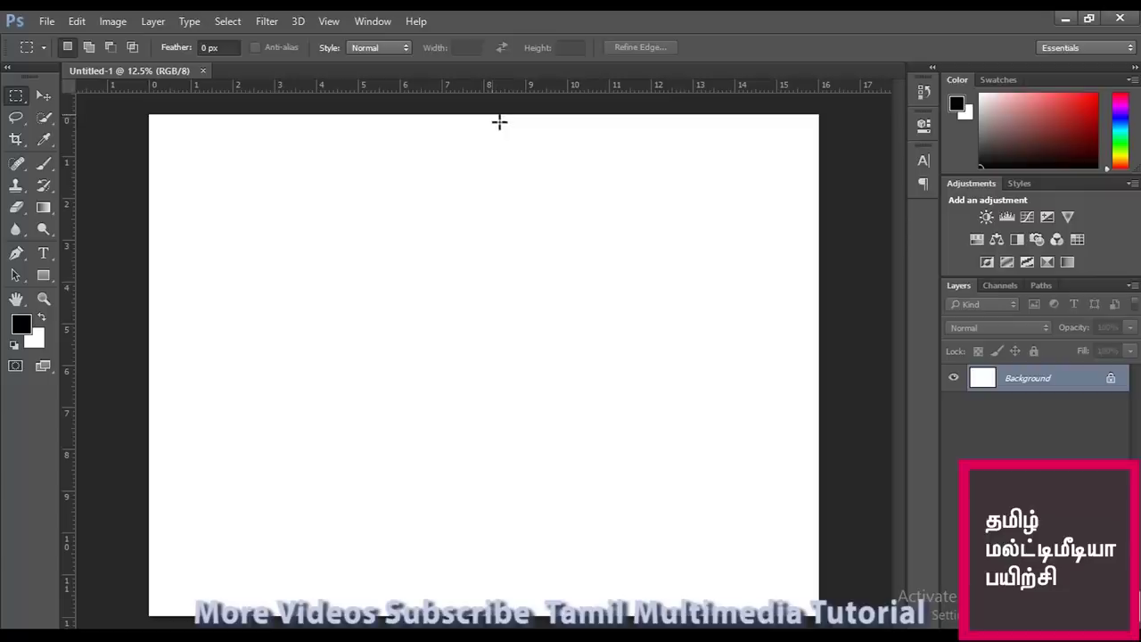
Step: Select the canvas's right half with a rectangular marquee, fill it black, and deselect
right_click(16, 96)
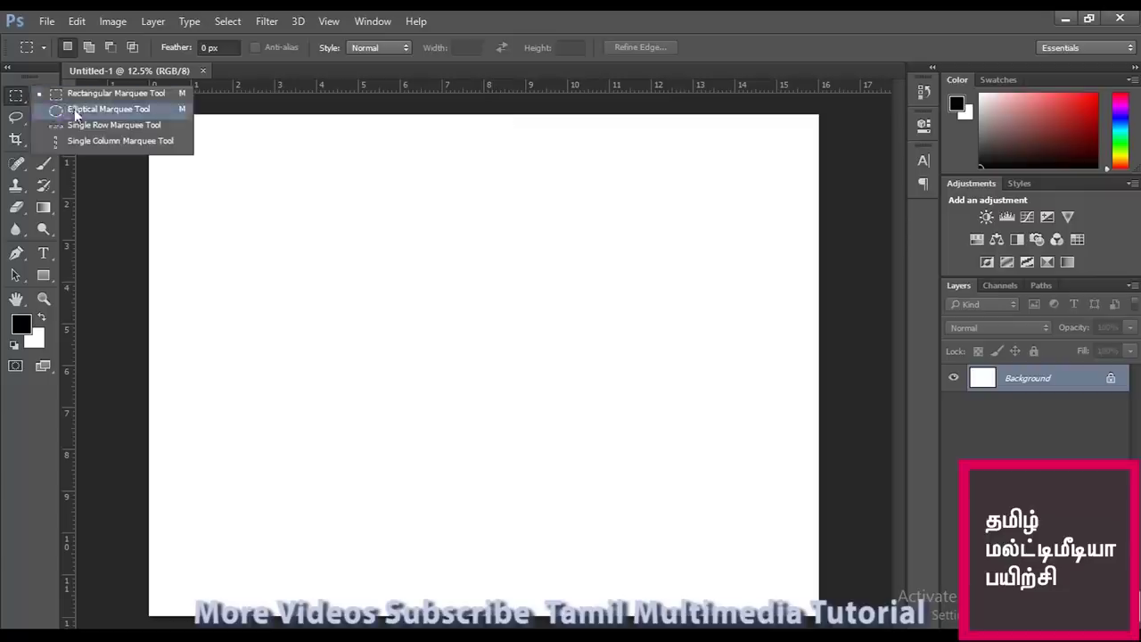
left_click(107, 93)
left_click_drag(489, 114, 861, 599)
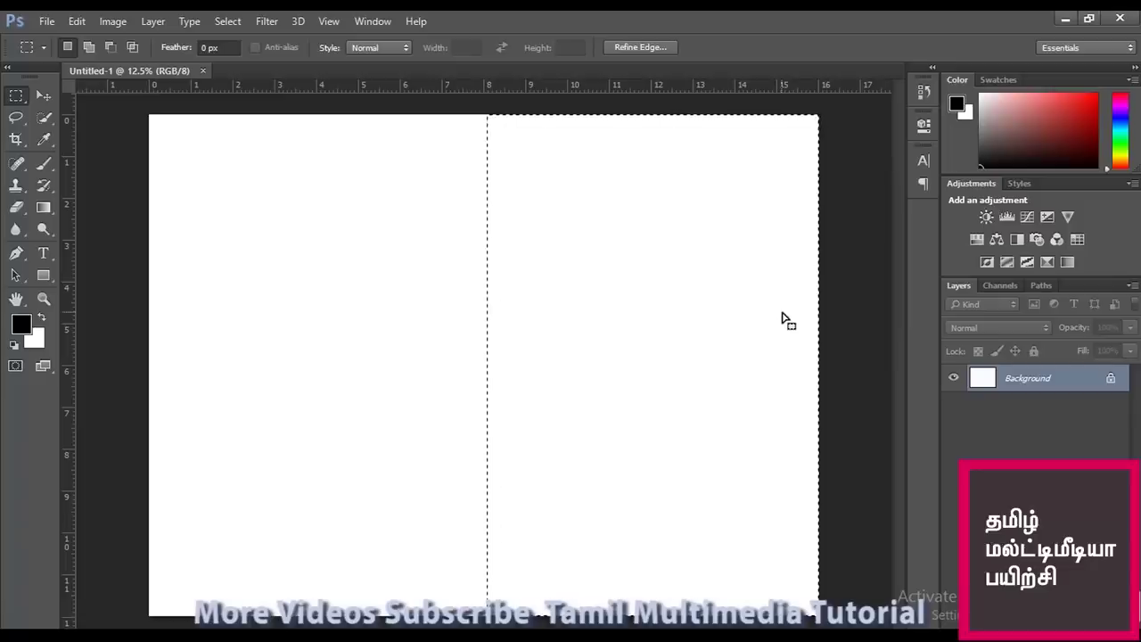
key("alt")
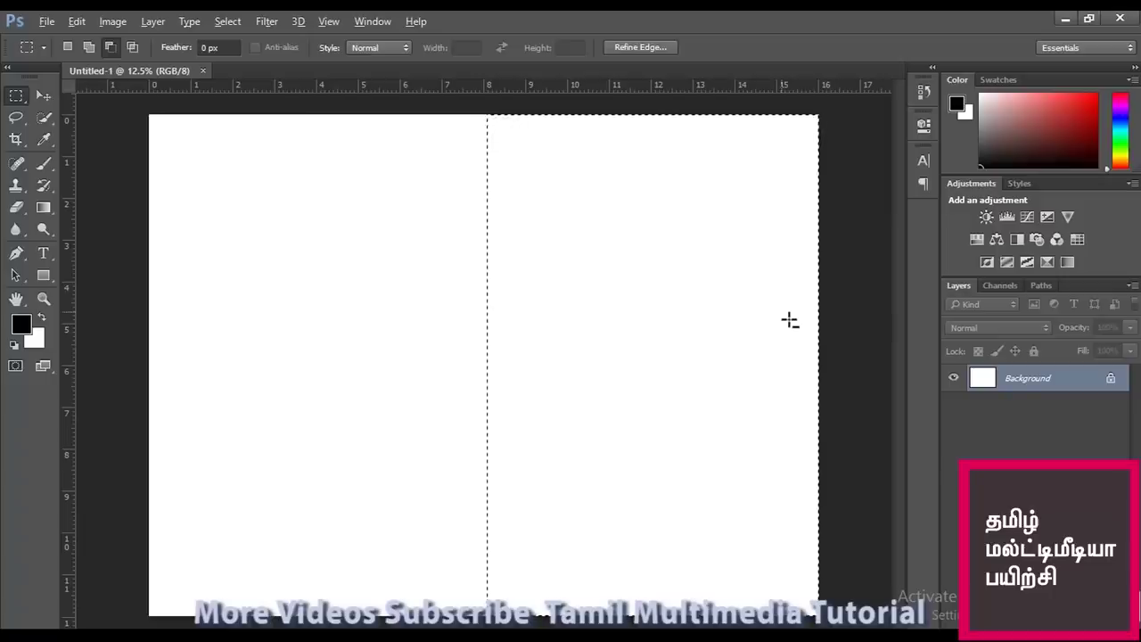
key("alt+BackSpace")
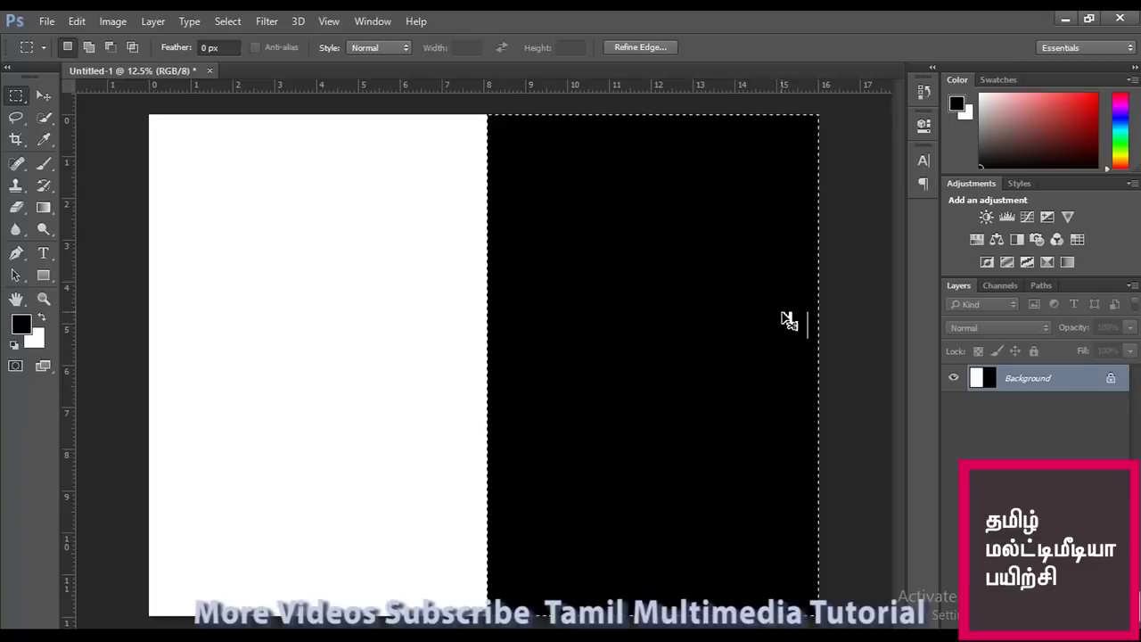
key("ctrl+d")
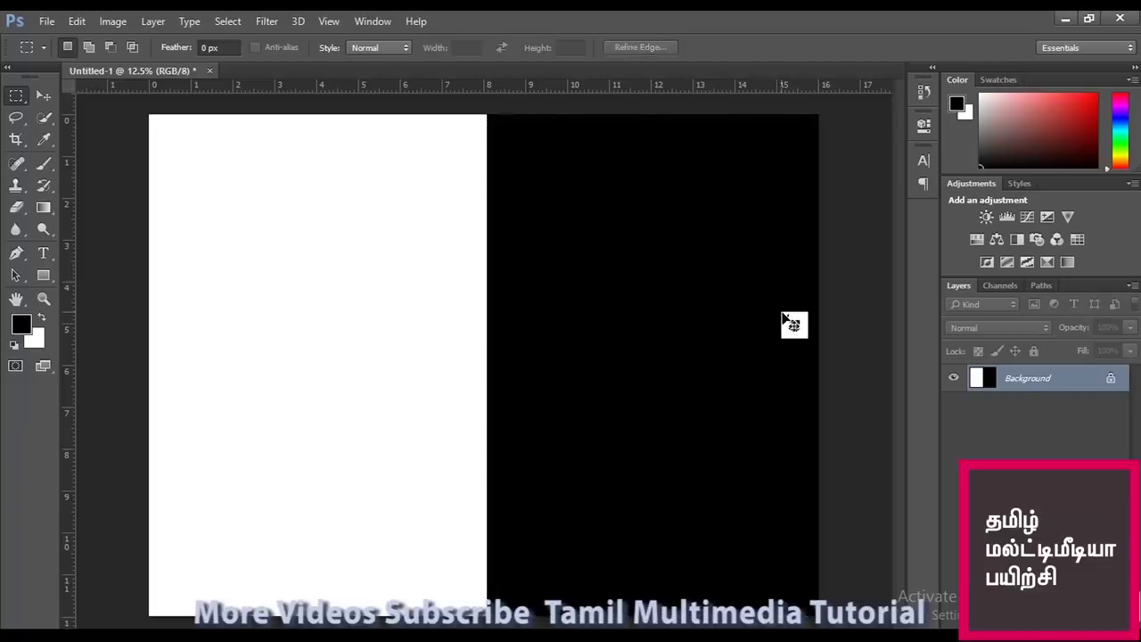
key("ctrl+o")
left_click(950, 276)
scroll(950, 276, "down", 10)
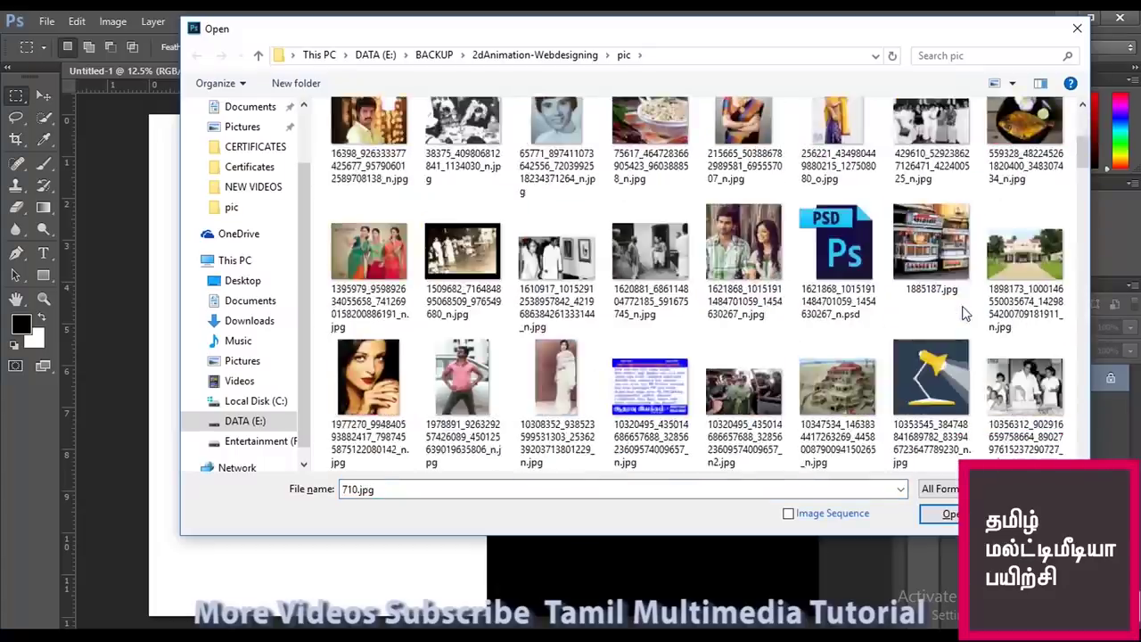
scroll(962, 310, "down", 10)
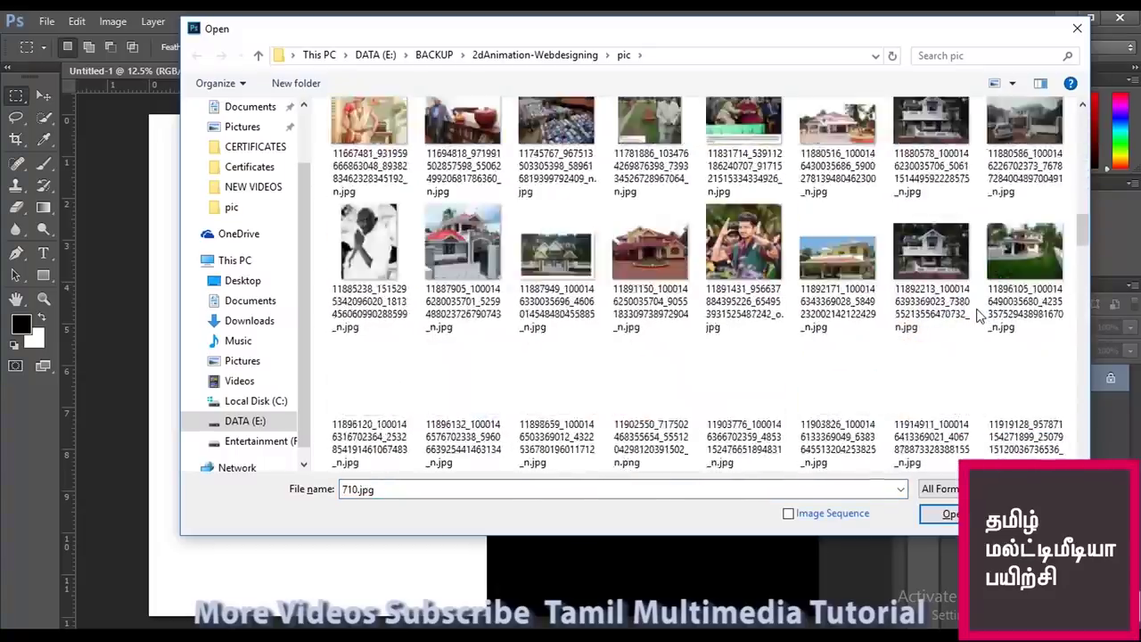
scroll(979, 313, "down", 3)
left_click(1025, 174)
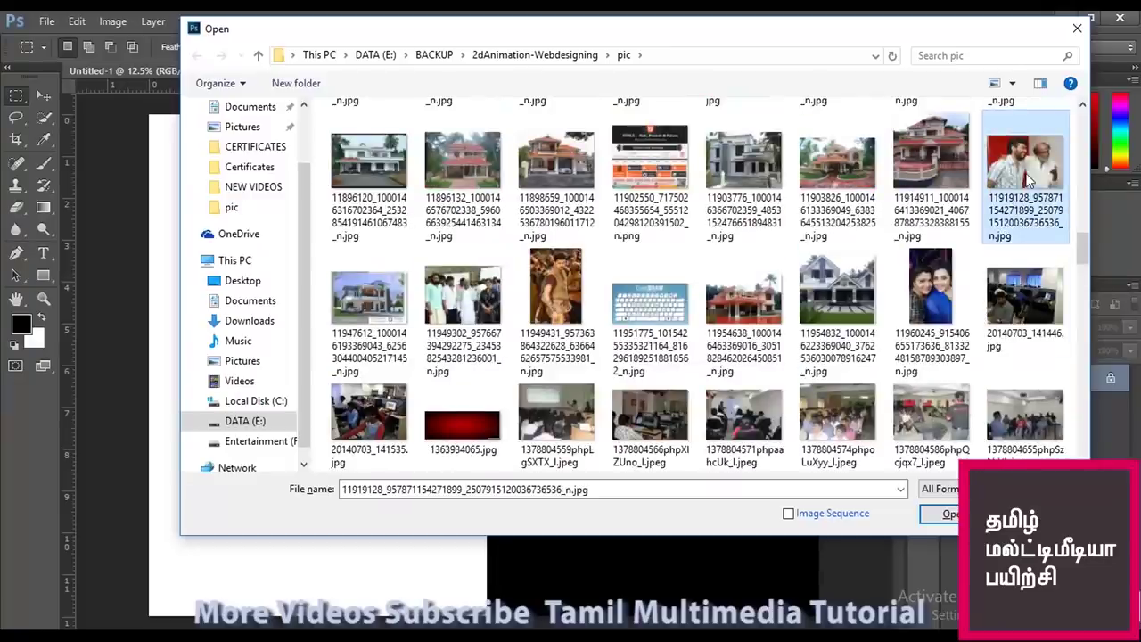
left_click(934, 517)
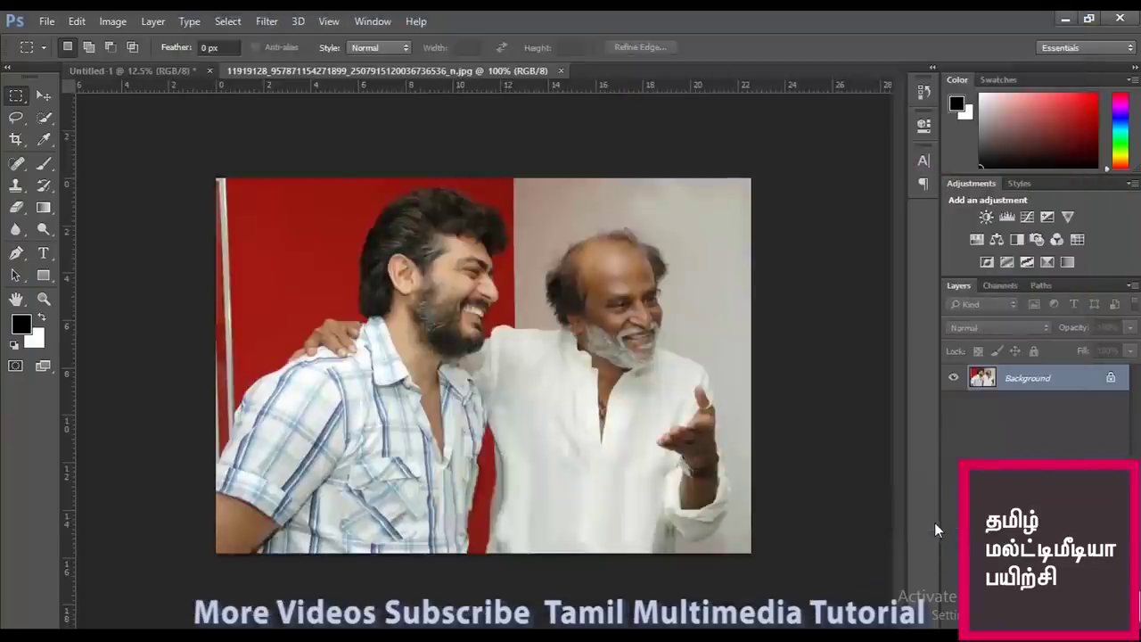
Step: Draw a rectangular selection over the photo's right half containing the bald man in white
left_click(19, 103)
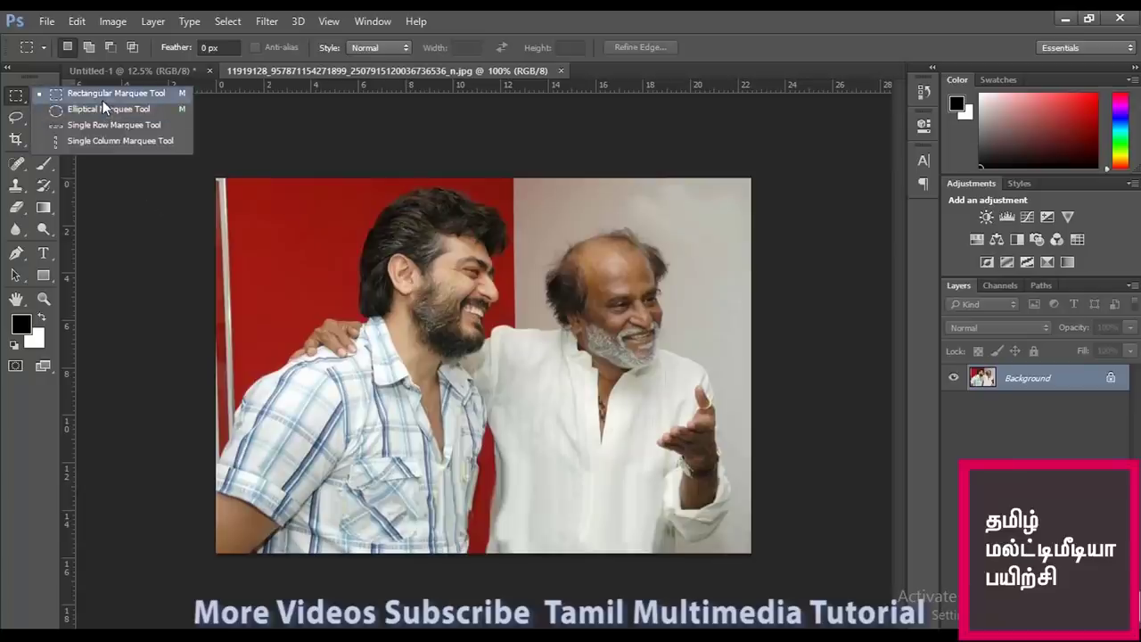
left_click(101, 98)
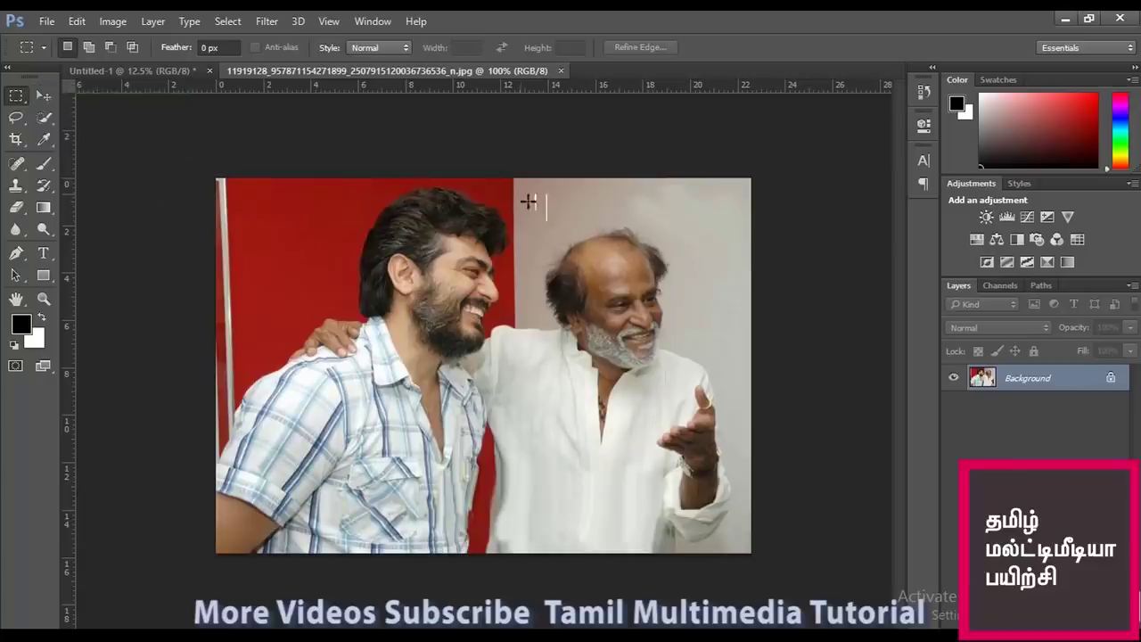
left_click_drag(520, 182, 767, 565)
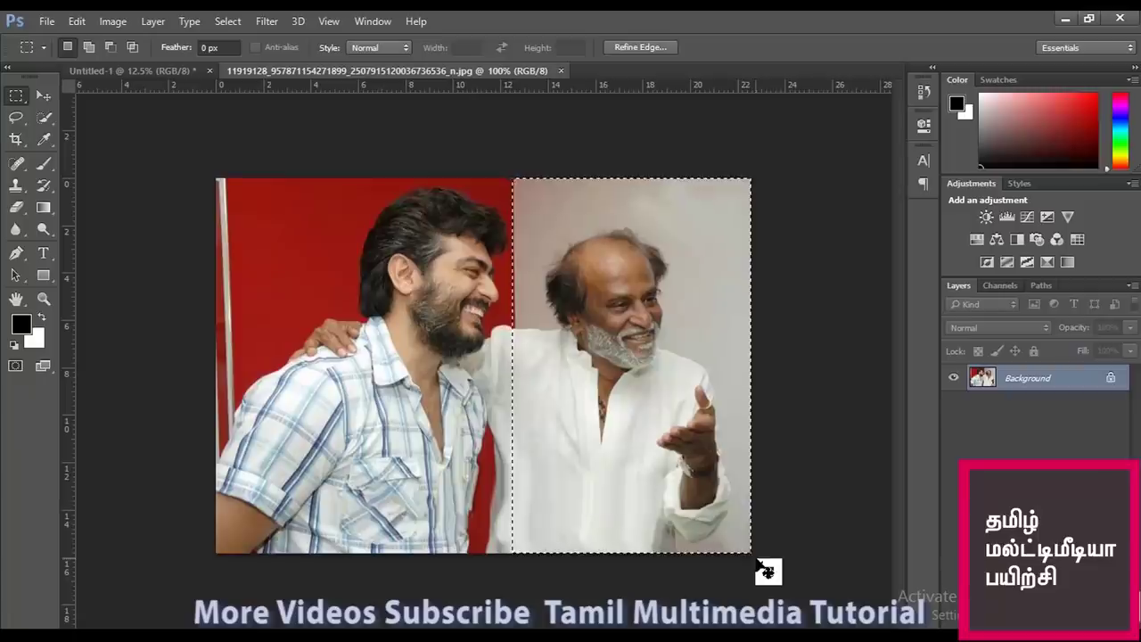
key("ctrl+Tab")
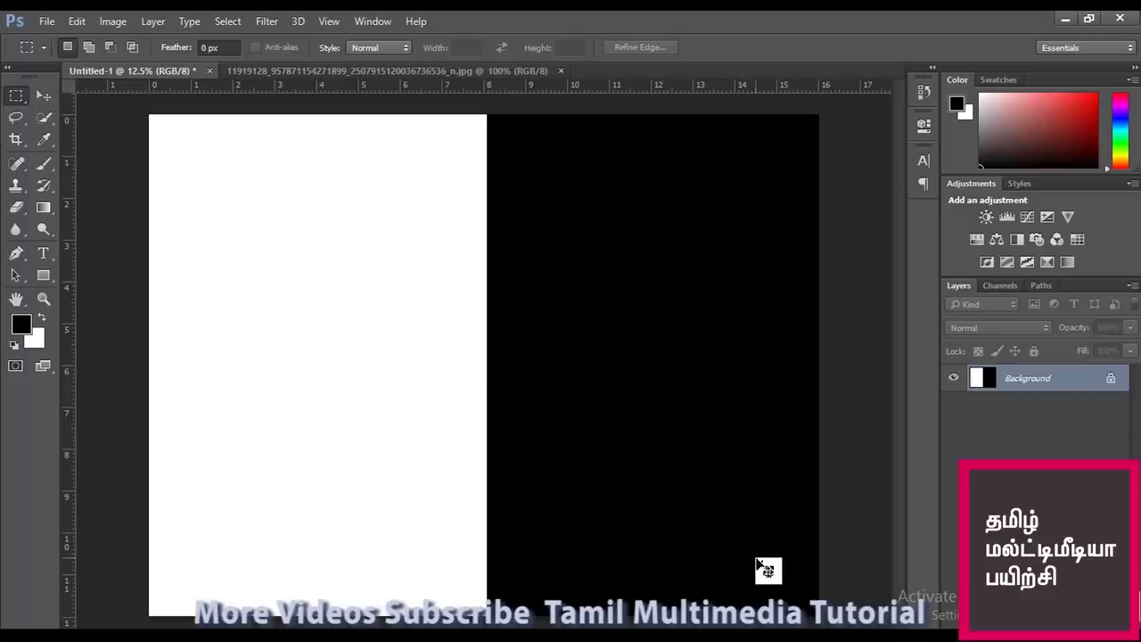
Step: Paste the bald man's half onto Untitled-1 as Layer 1, enlarging it several times and shifting it up-left
key("ctrl+v")
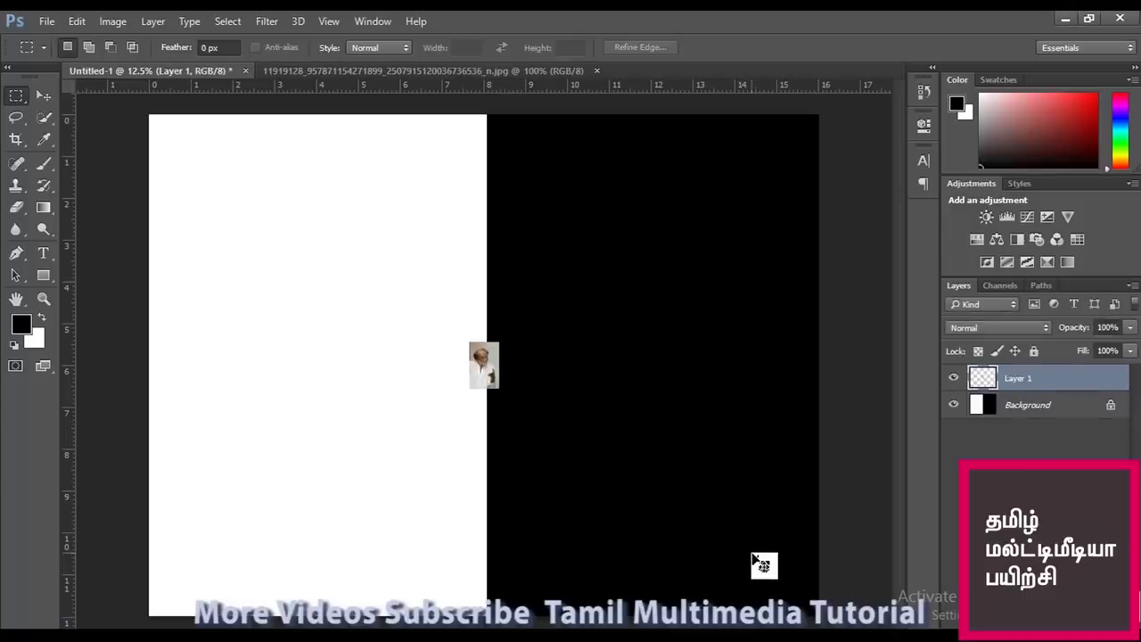
key("ctrl+t")
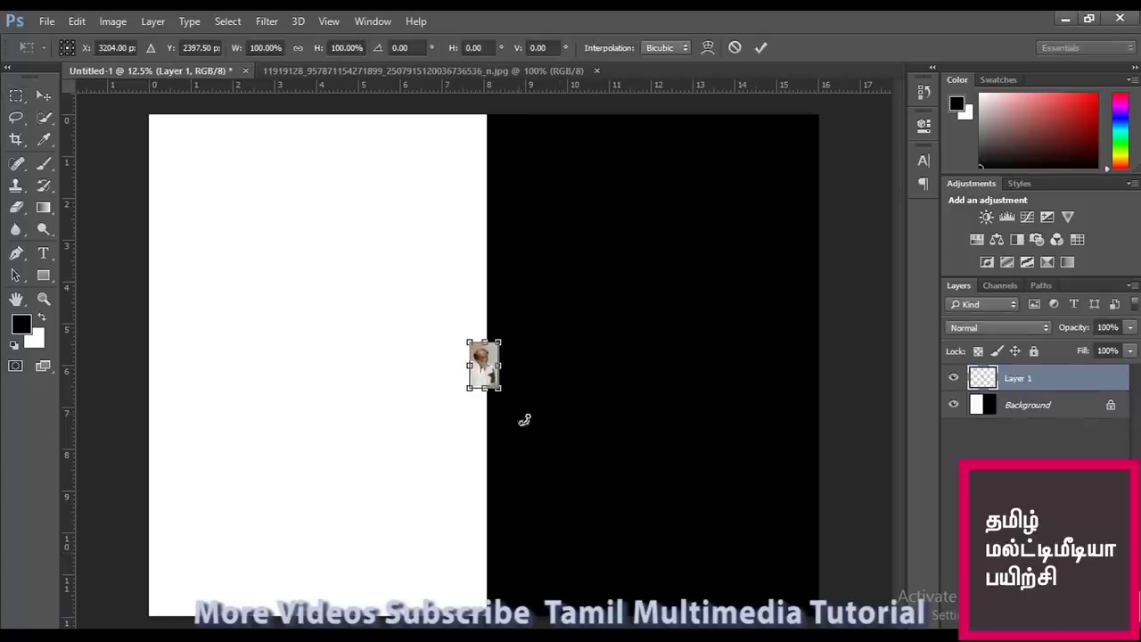
left_click_drag(508, 403, 720, 530)
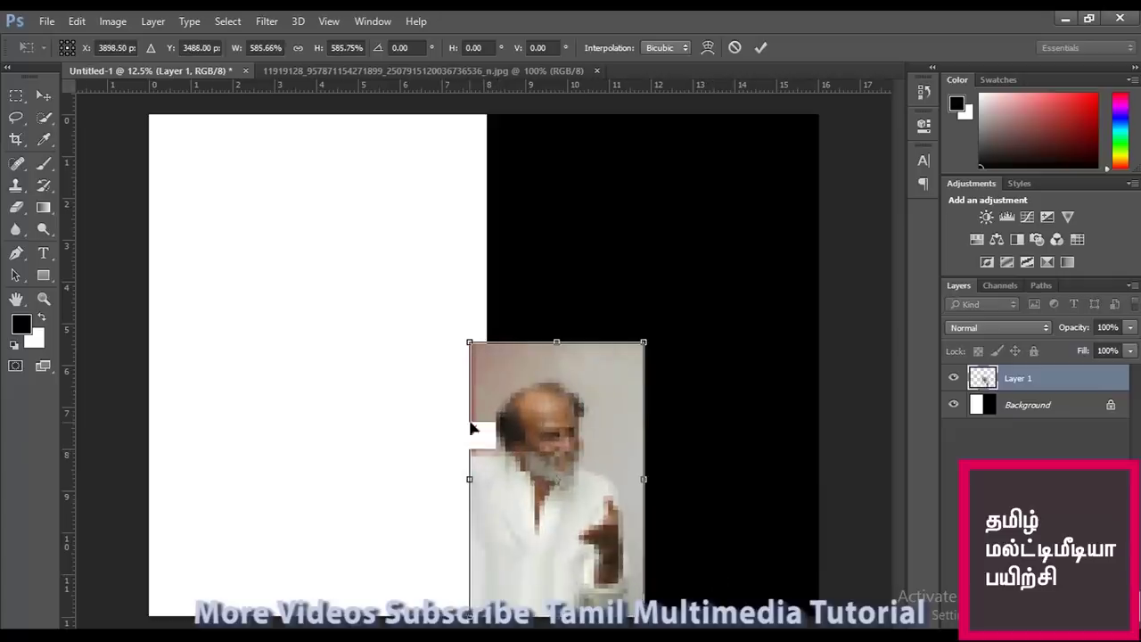
left_click_drag(519, 400, 371, 249)
left_click_drag(500, 468, 611, 570)
key("Return")
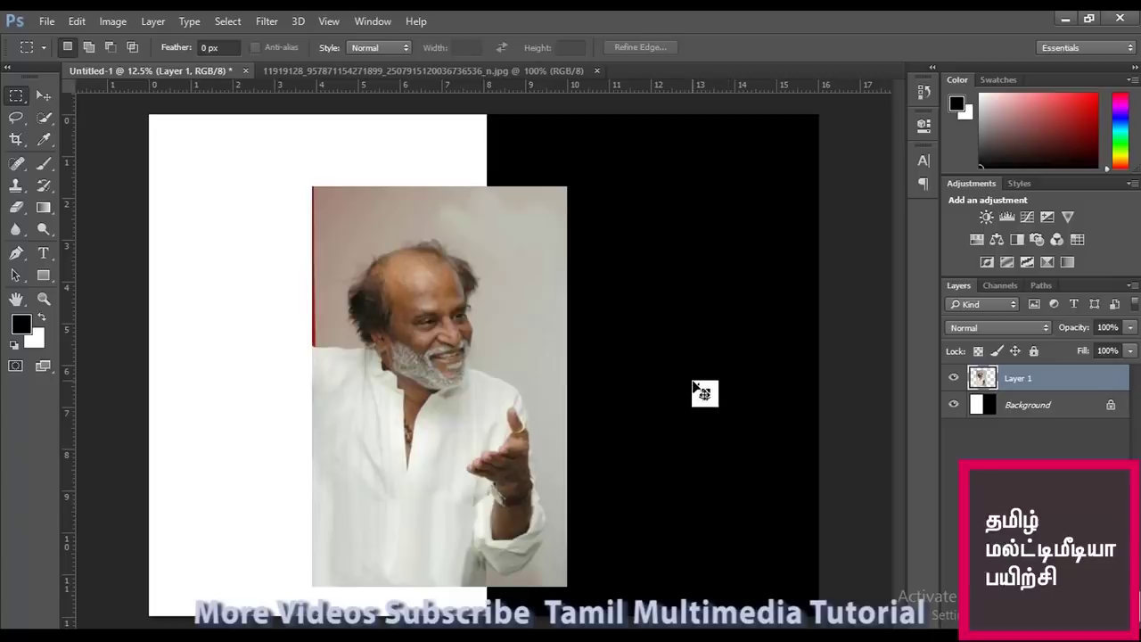
key("ctrl+Tab")
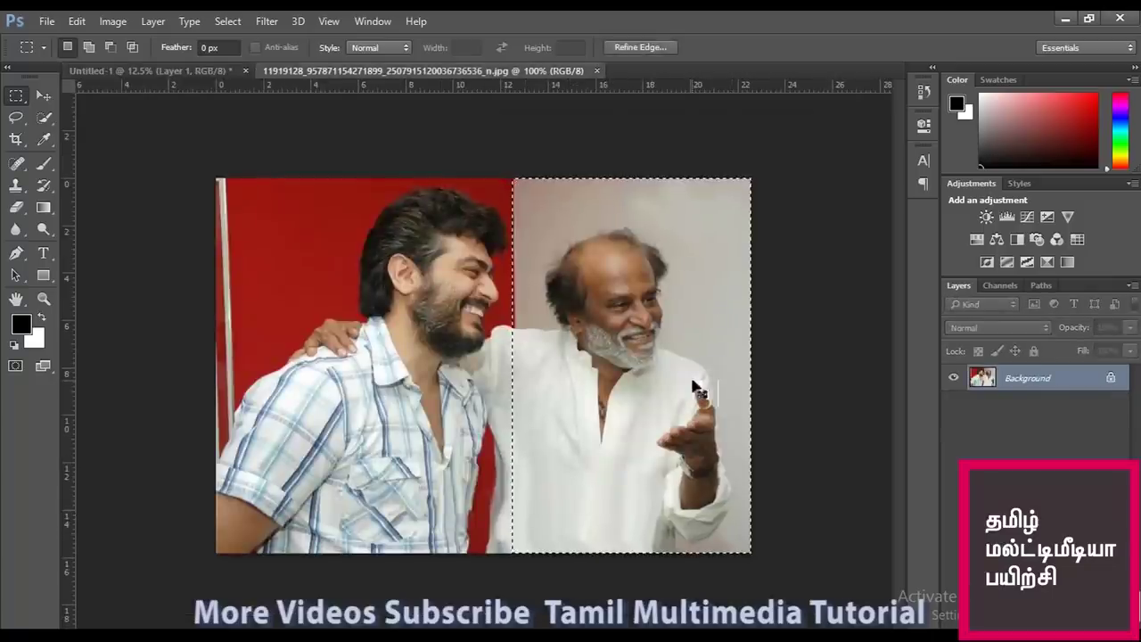
Step: Select an elliptical circle around the bearded man's head and paste it into Untitled-1 as Layer 2
key("ctrl+d")
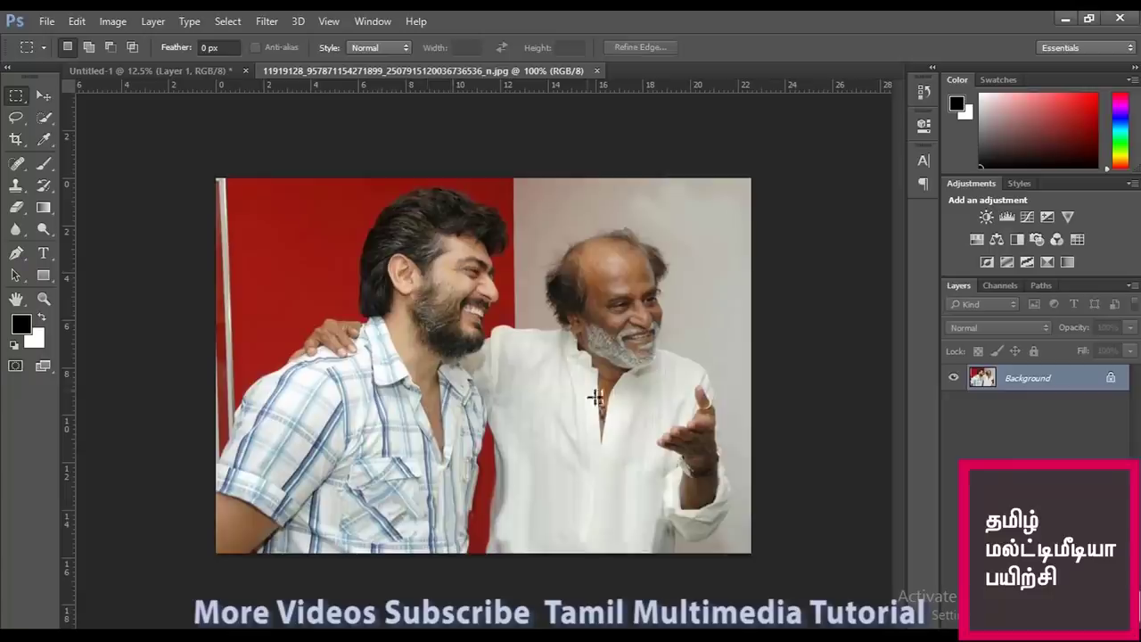
right_click(16, 96)
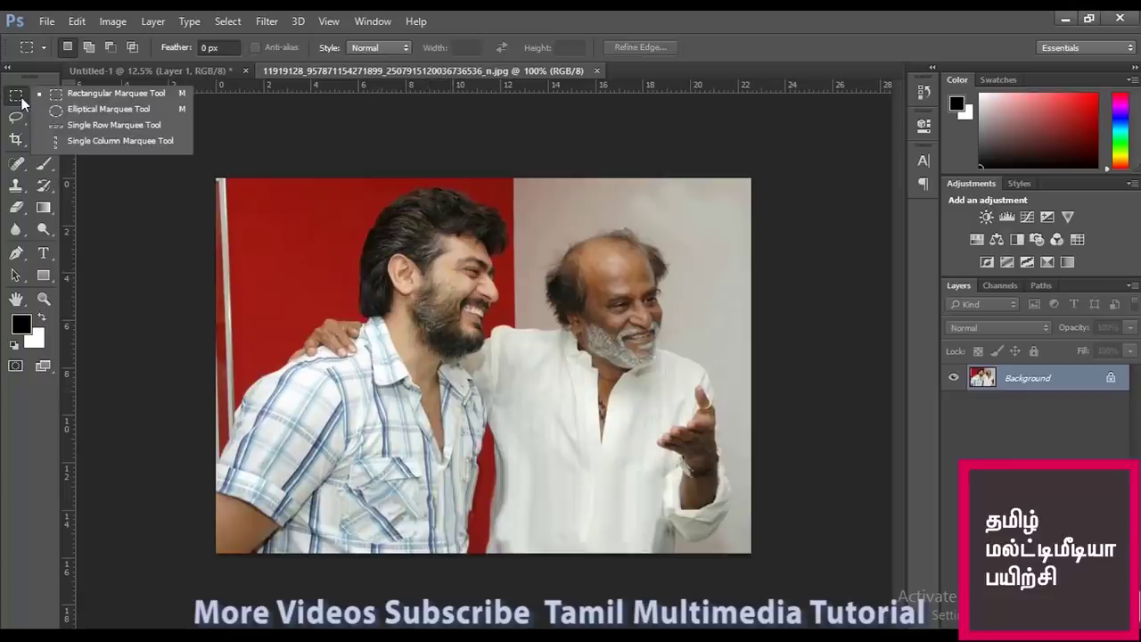
left_click(65, 111)
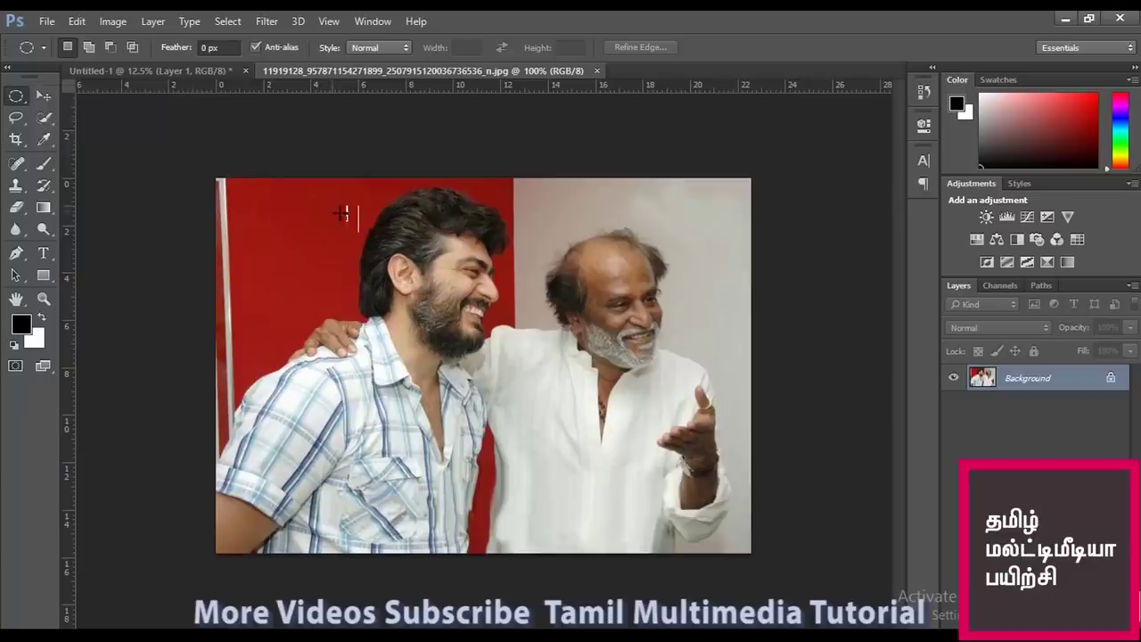
left_click_drag(343, 181, 538, 387)
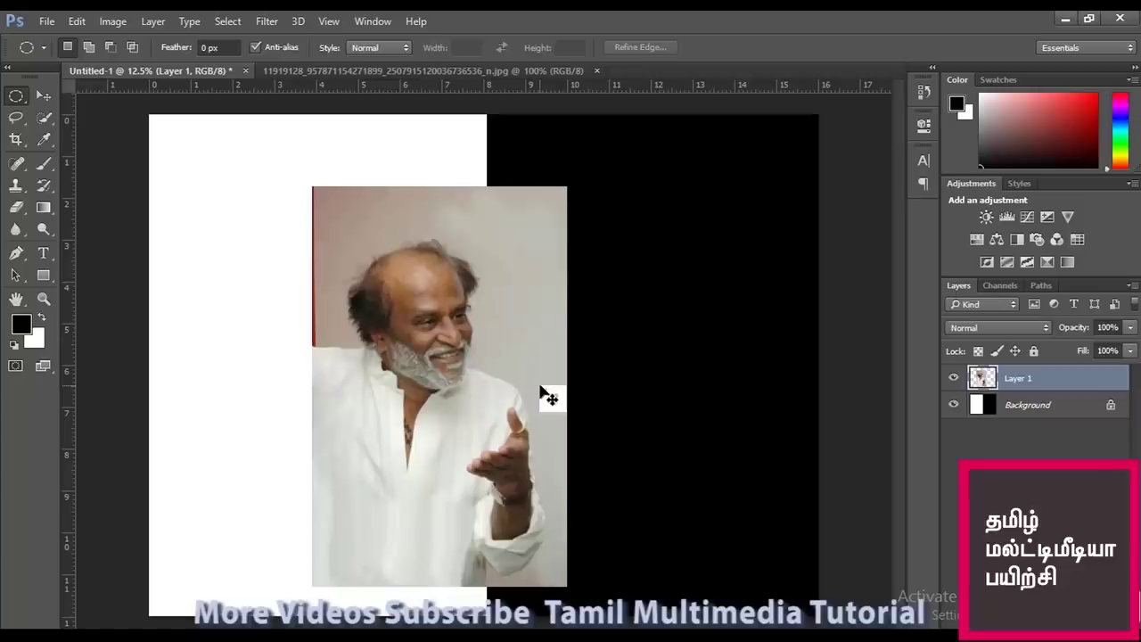
key("ctrl+v")
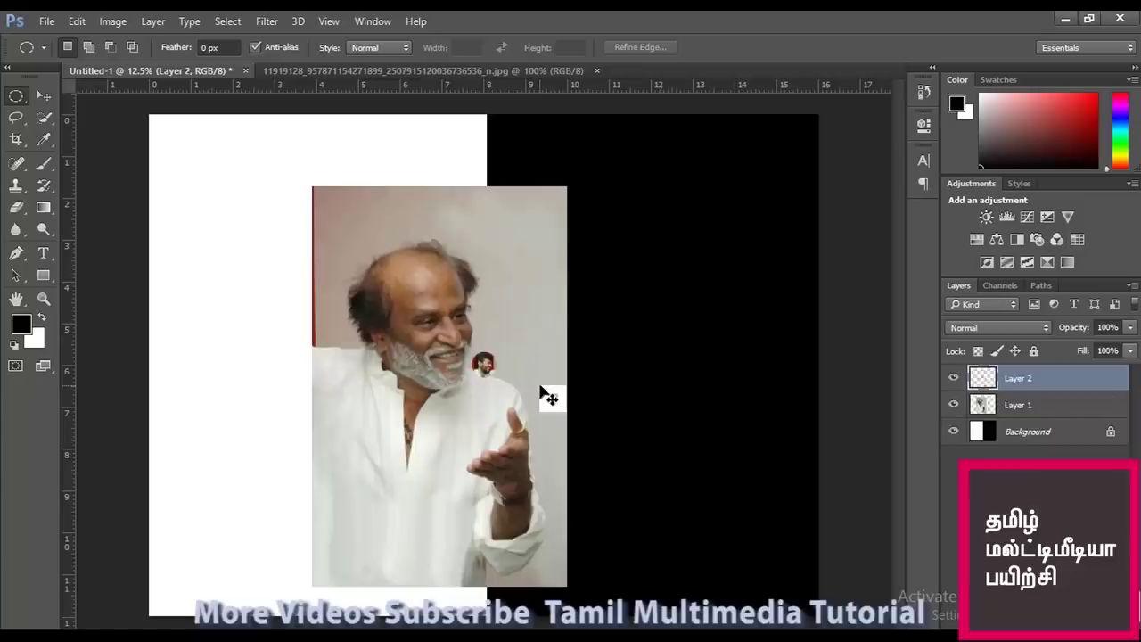
Step: Scale up the Layer 2 head cutout and move it right and up, overlapping the bald man
key("ctrl+t")
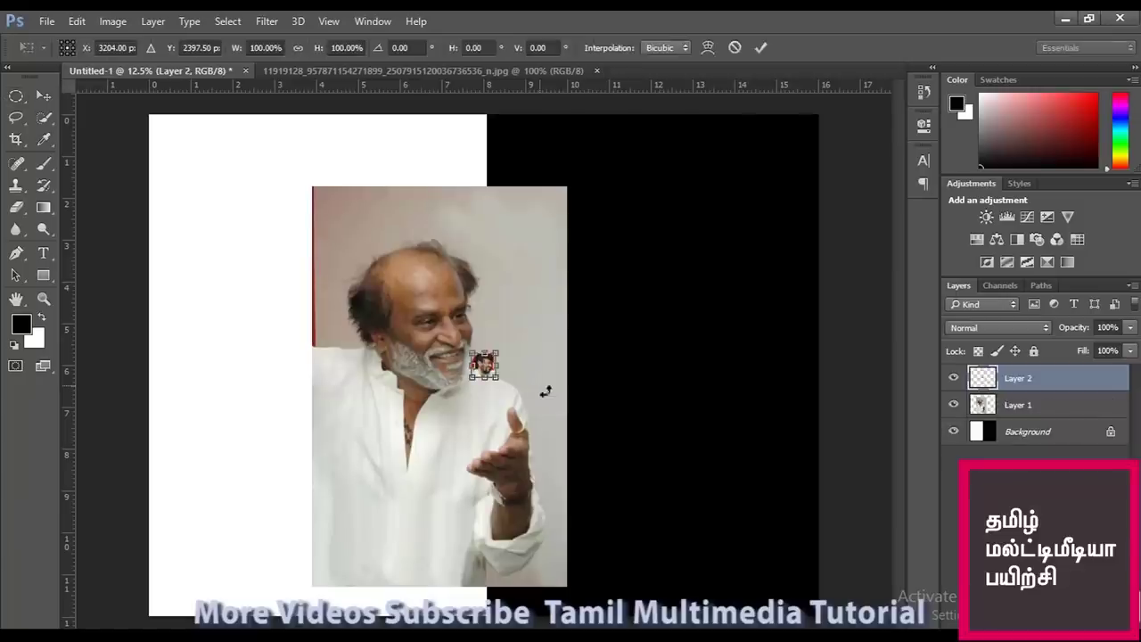
left_click_drag(502, 379, 583, 375)
left_click_drag(633, 509, 713, 583)
left_click_drag(629, 429, 700, 405)
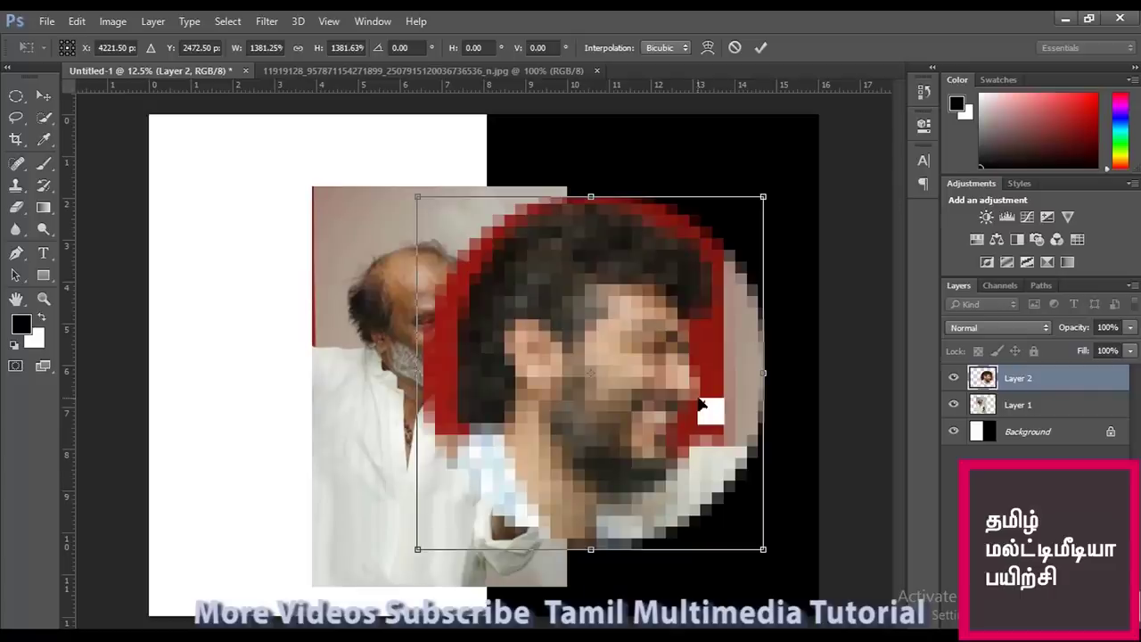
key("Return")
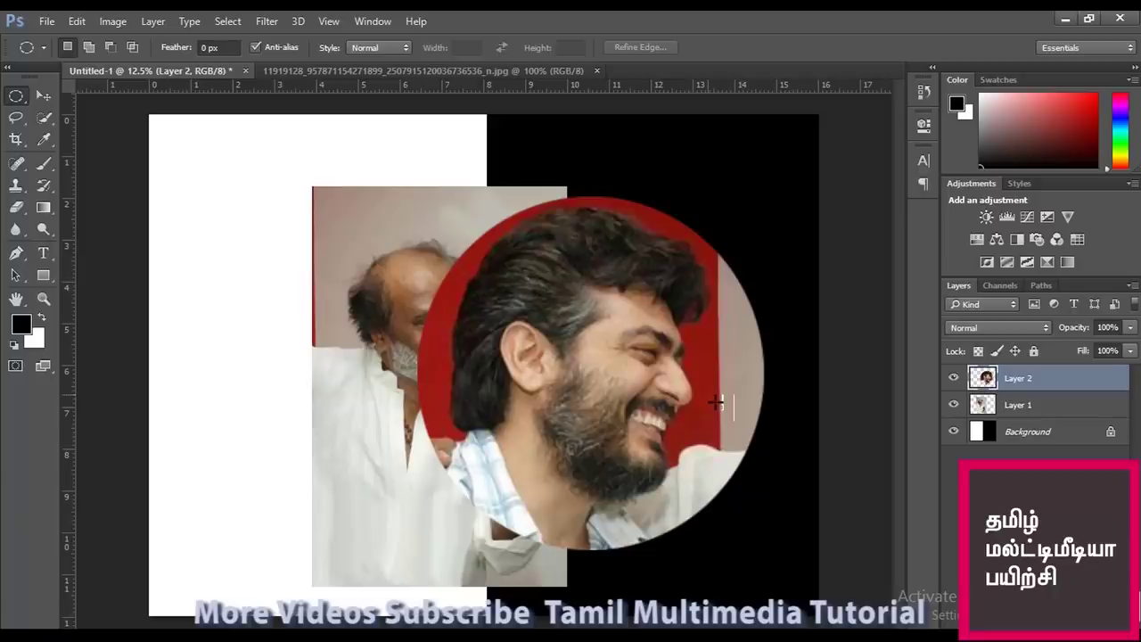
right_click(16, 95)
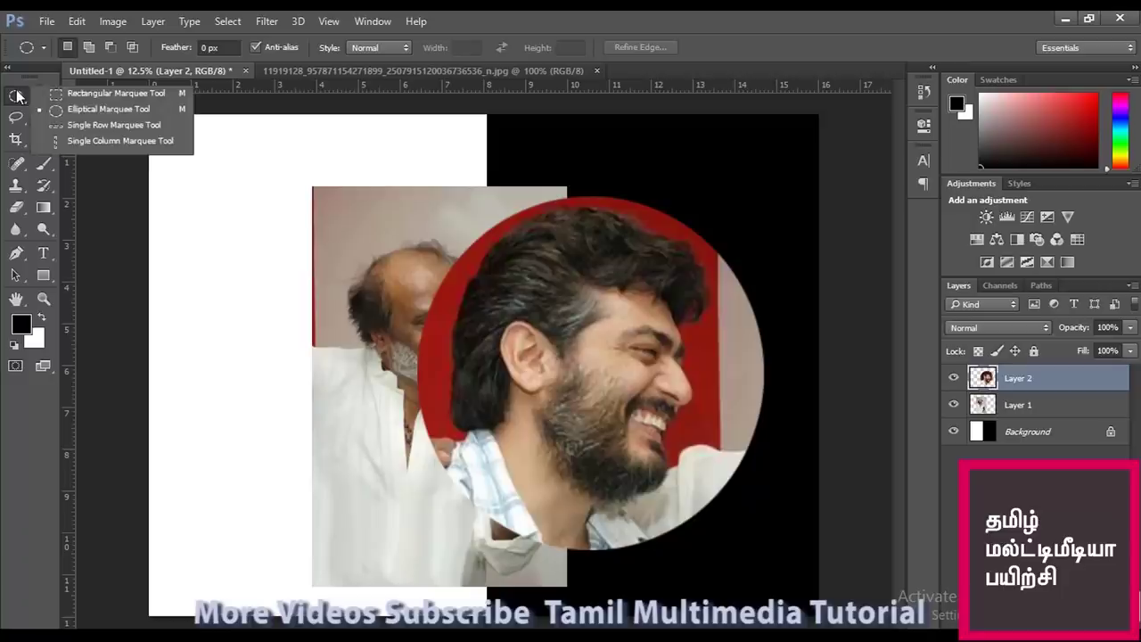
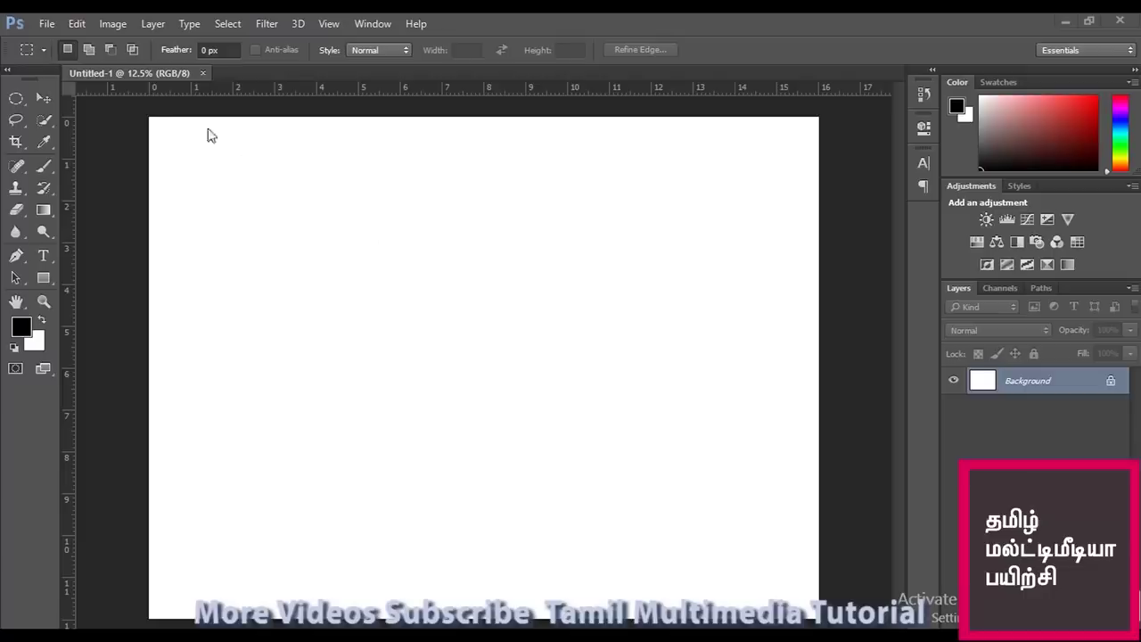
Step: Pick the Single Row Marquee Tool from the marquee tool flyout
left_click_drag(22, 102, 120, 114)
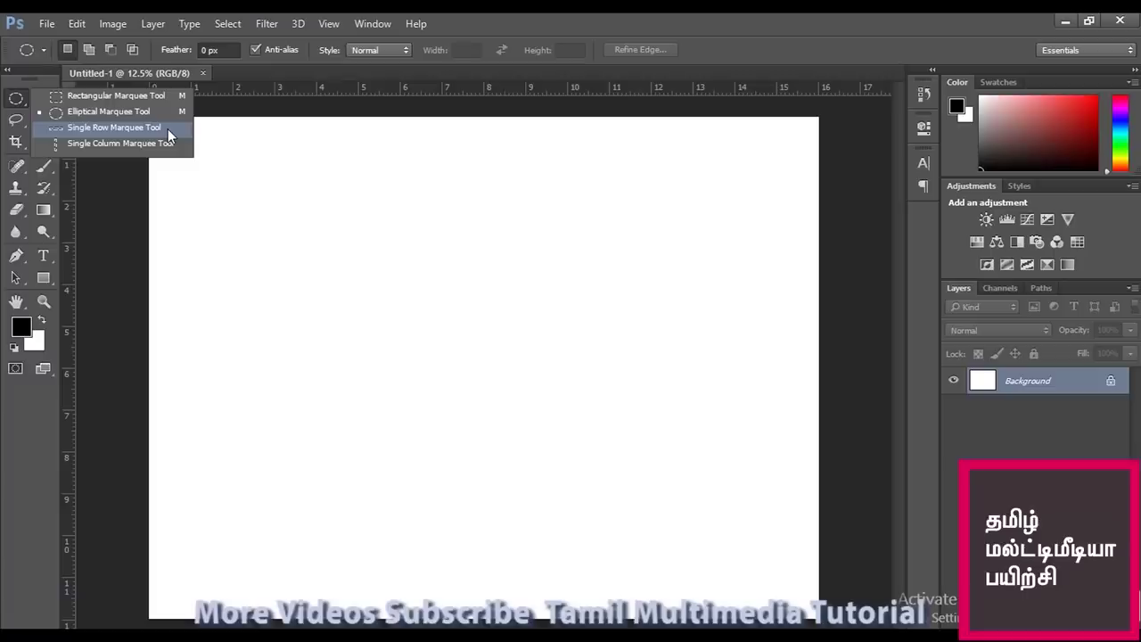
left_click(167, 128)
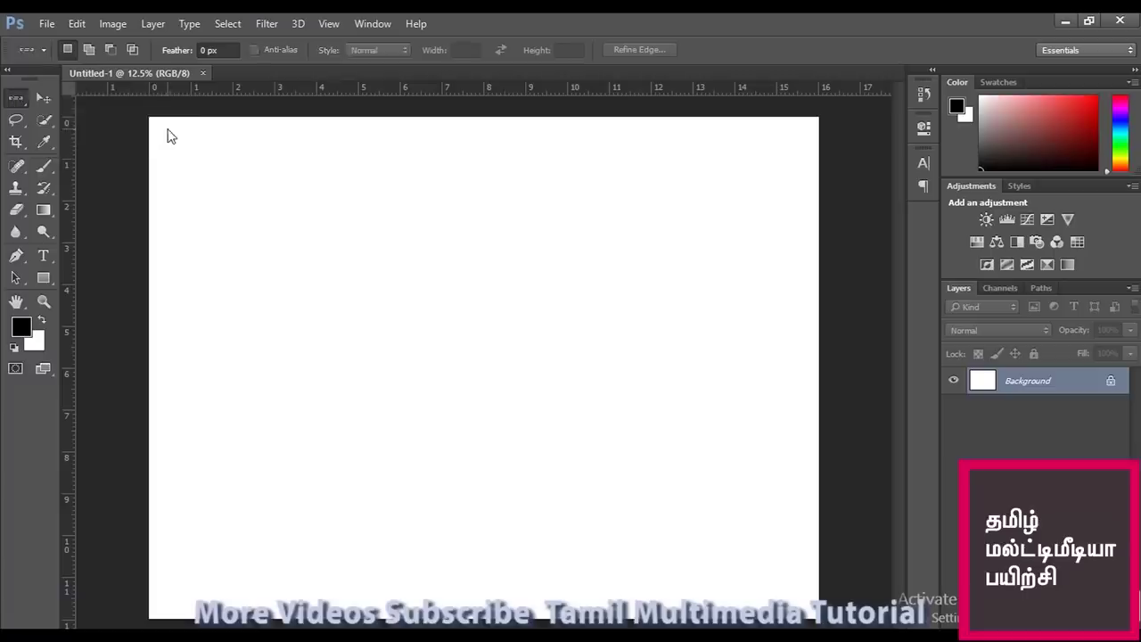
Step: Make a one-pixel single-row selection across the blank canvas, keeping Single Row Marquee active
left_click(231, 326)
right_click(15, 97)
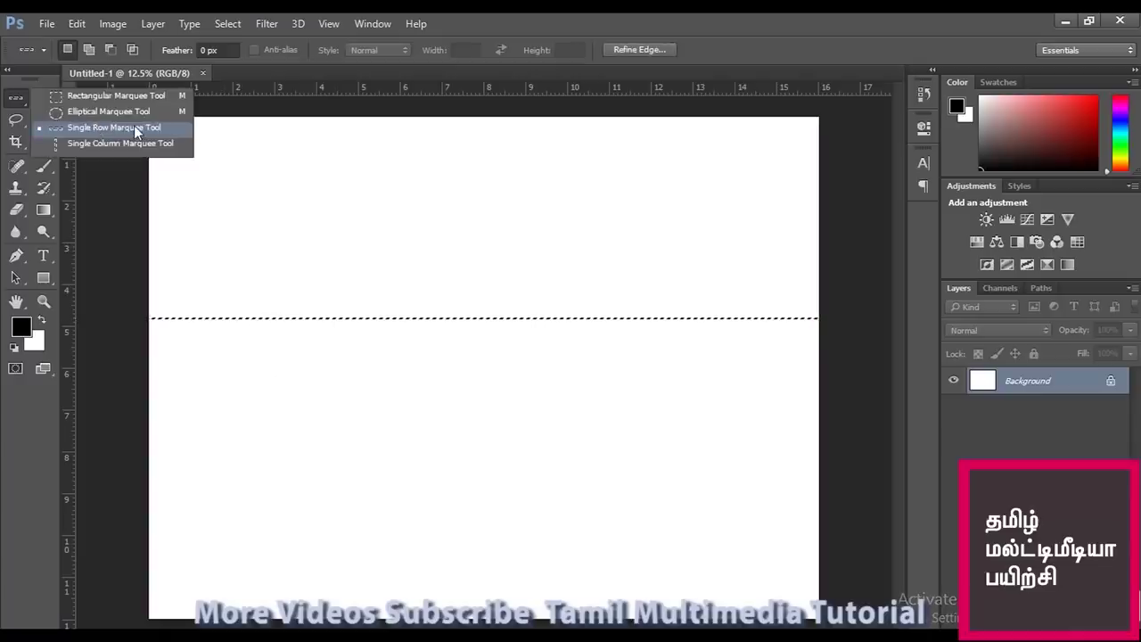
left_click(135, 129)
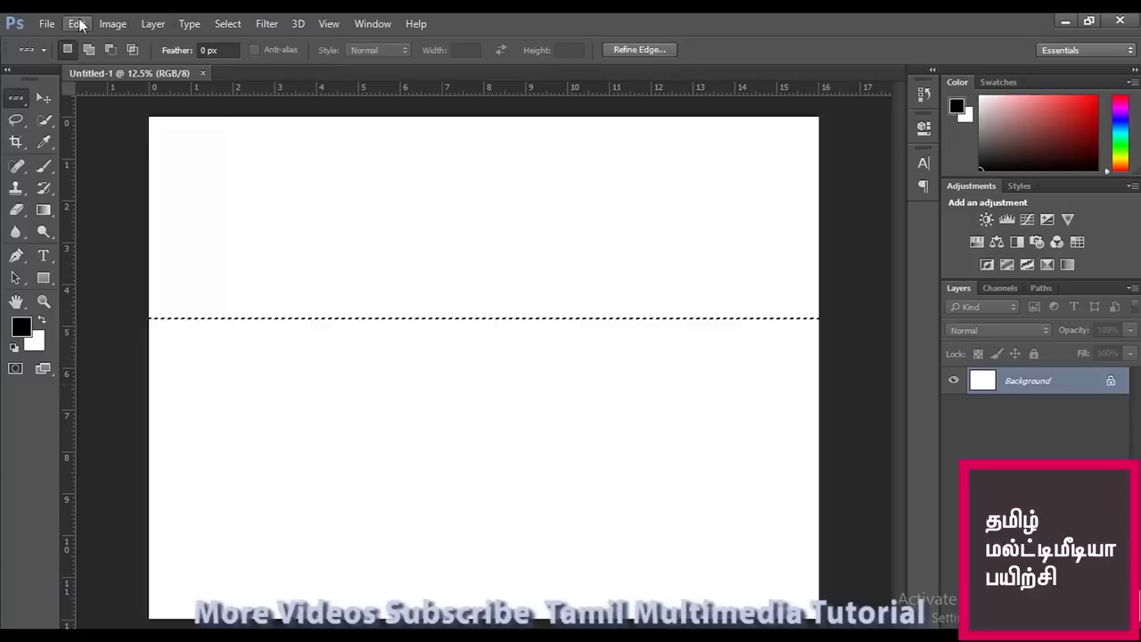
left_click(79, 24)
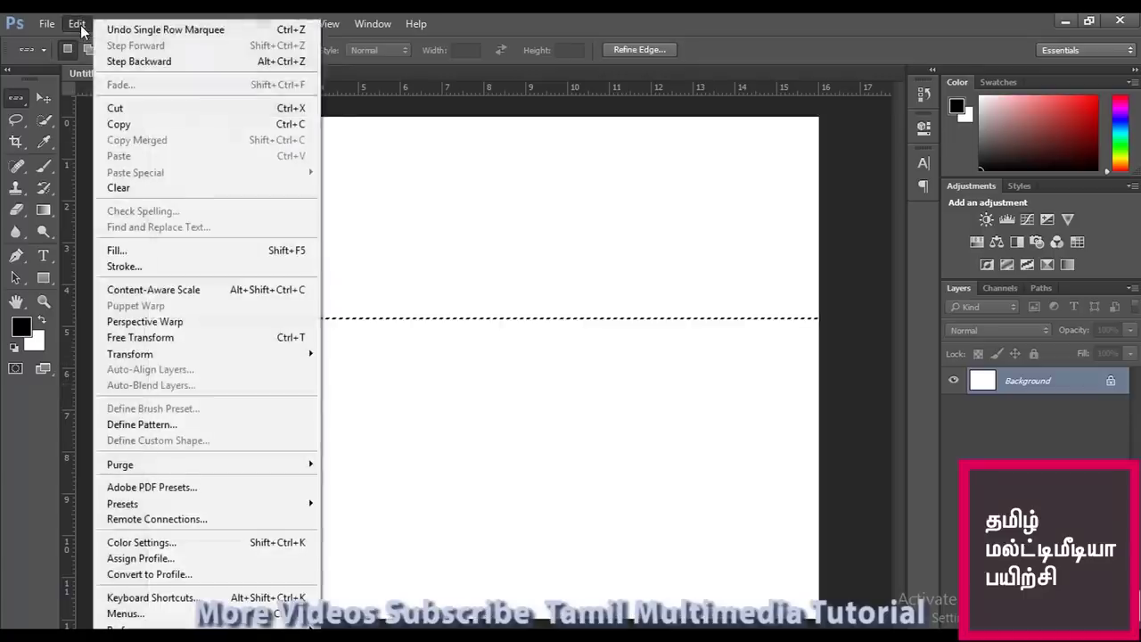
Step: Stroke the row selection with a 20 px black line at Center location, then deselect
left_click(220, 269)
mouse_move(581, 146)
left_mouse_down()
mouse_move(392, 135)
mouse_move(360, 159)
left_mouse_up()
left_click(294, 197)
left_click_drag(281, 197, 219, 196)
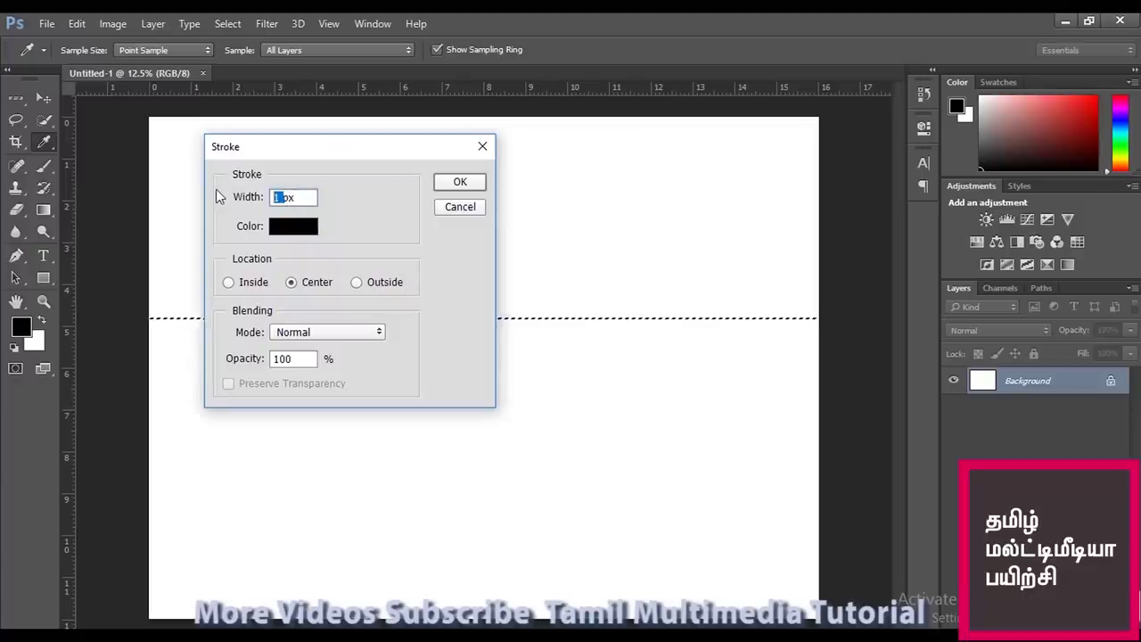
type("20")
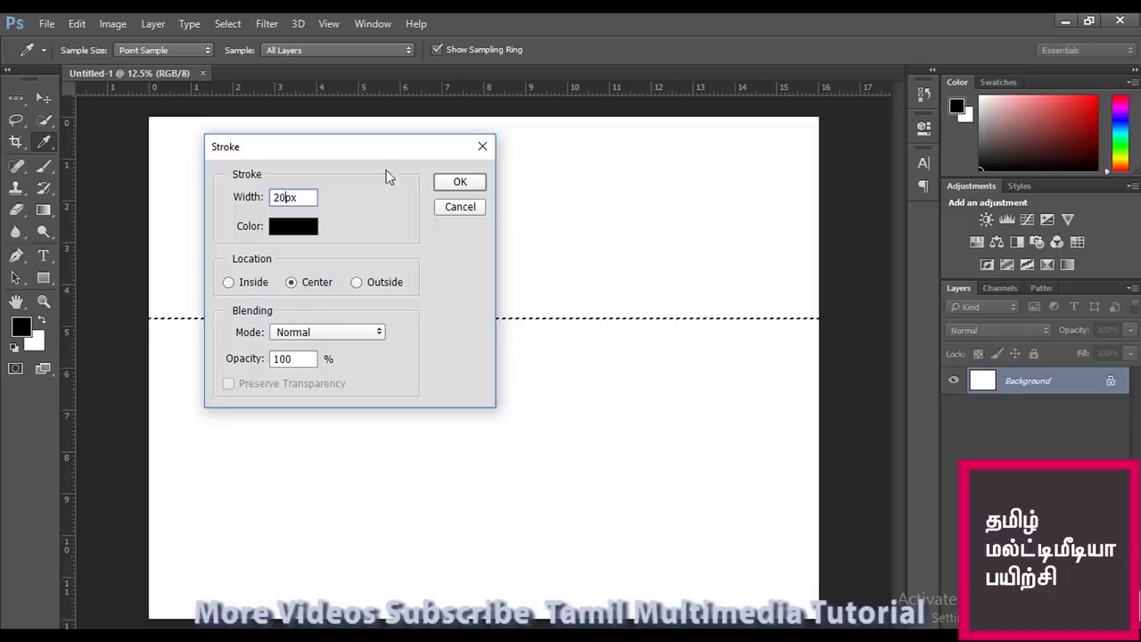
left_click(283, 231)
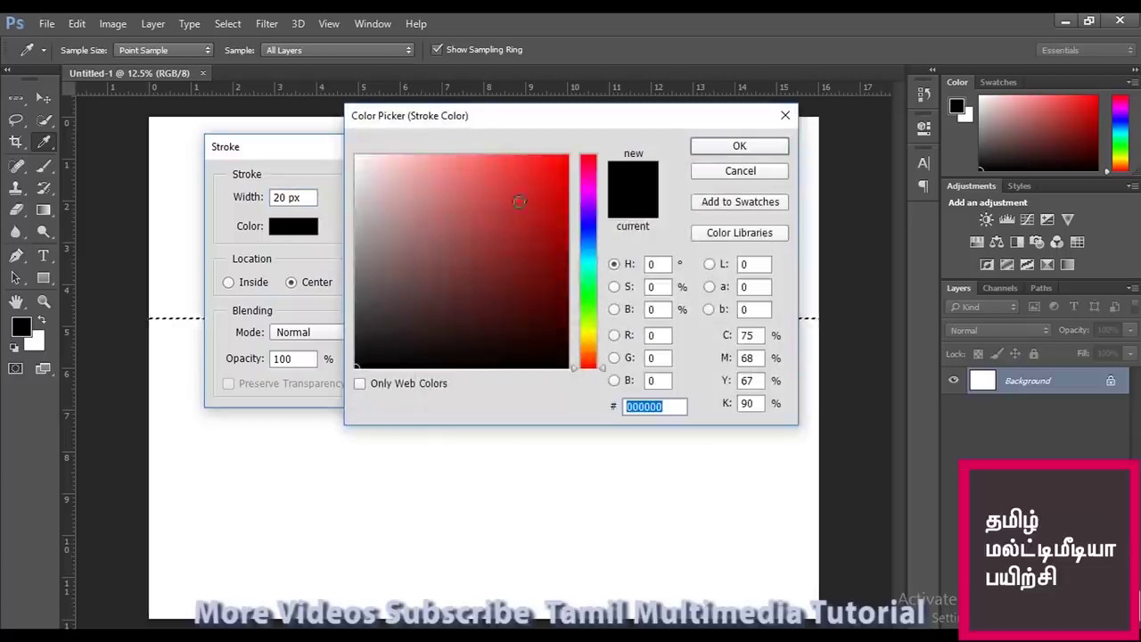
left_click(760, 175)
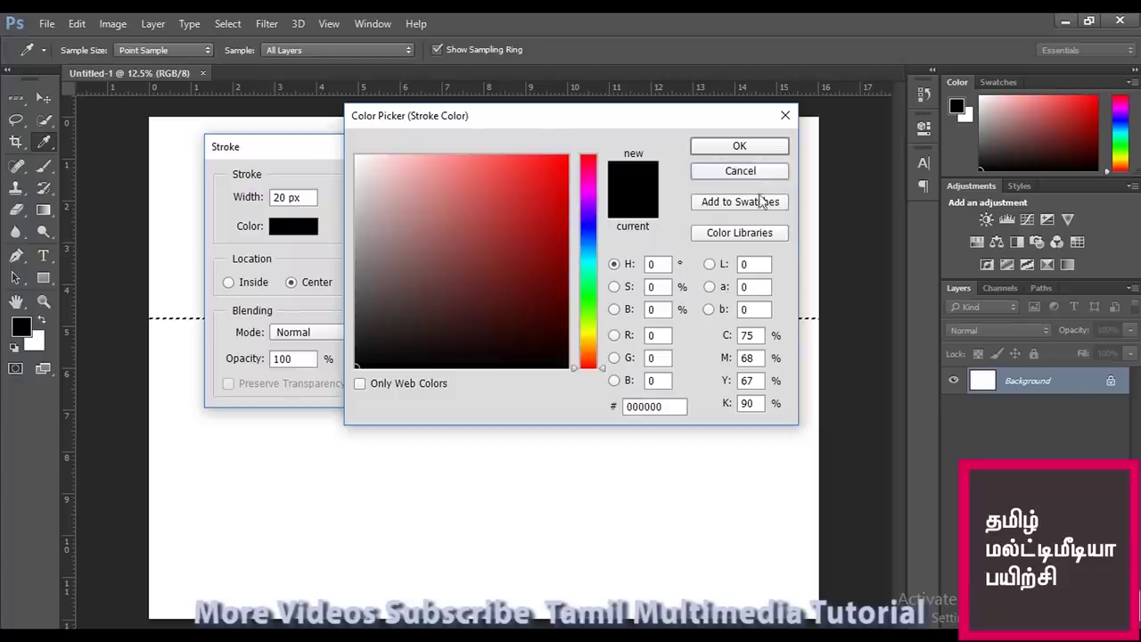
left_click(754, 147)
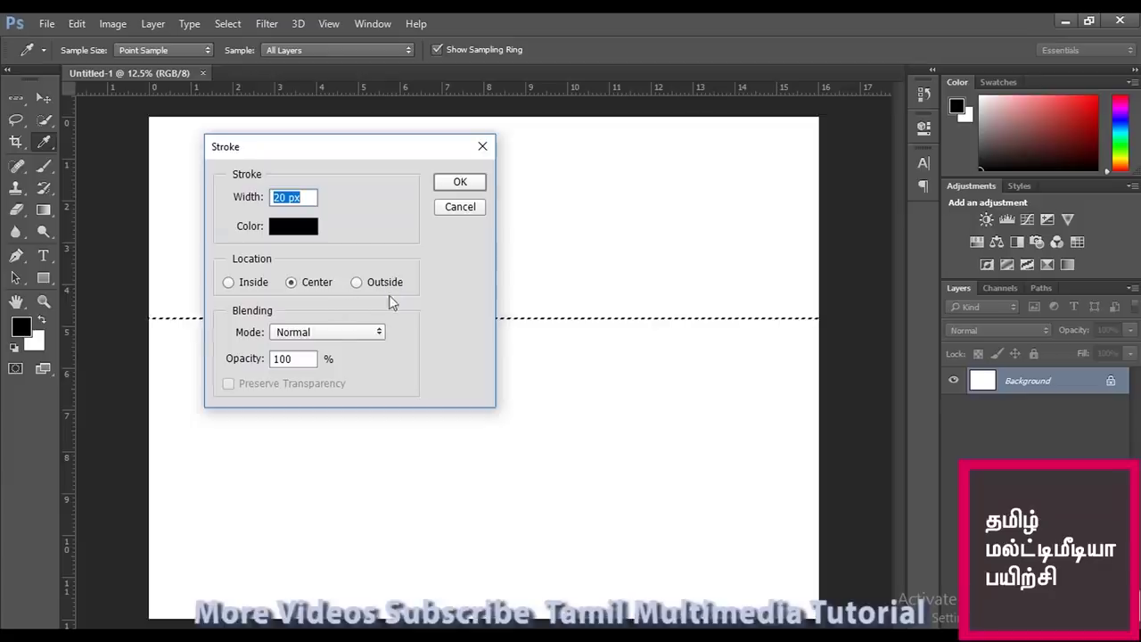
left_click(321, 285)
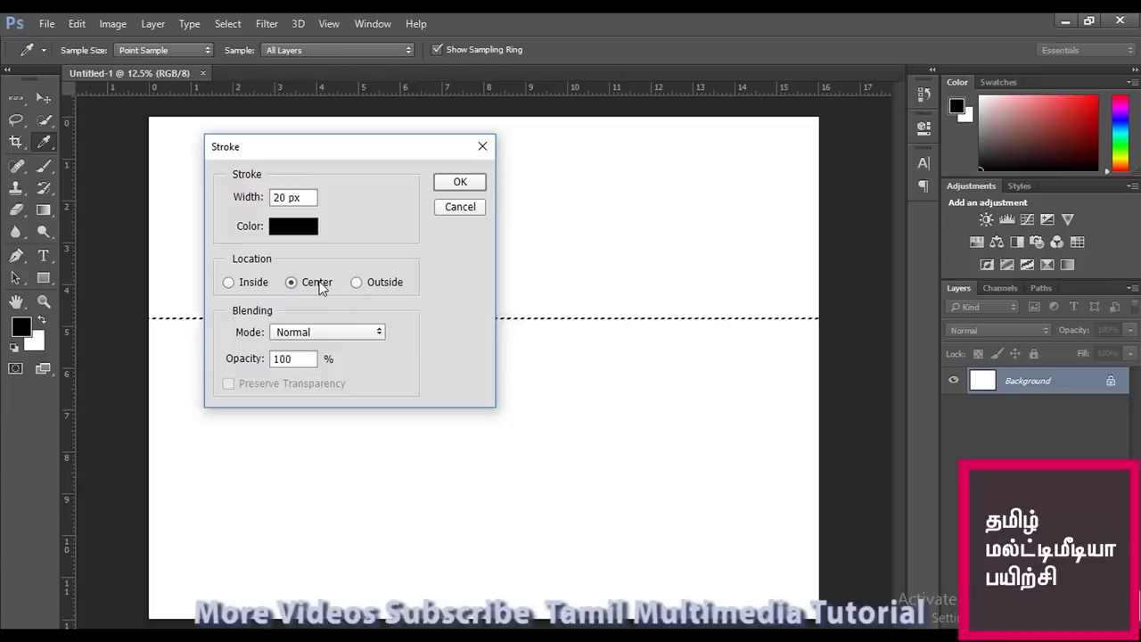
left_click(472, 184)
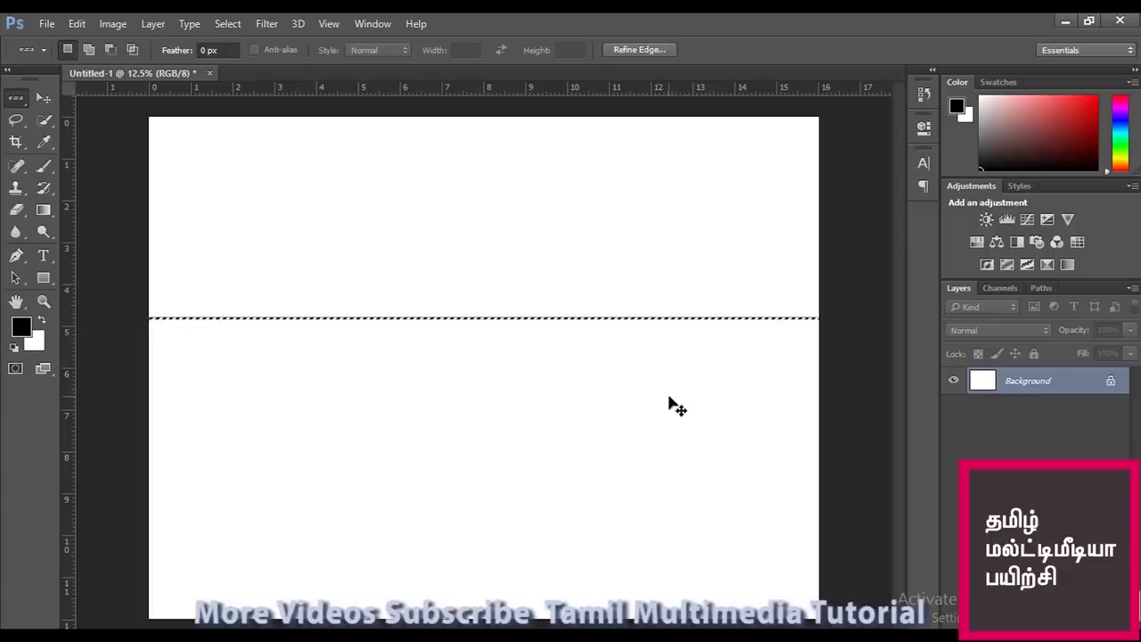
key("ctrl+d")
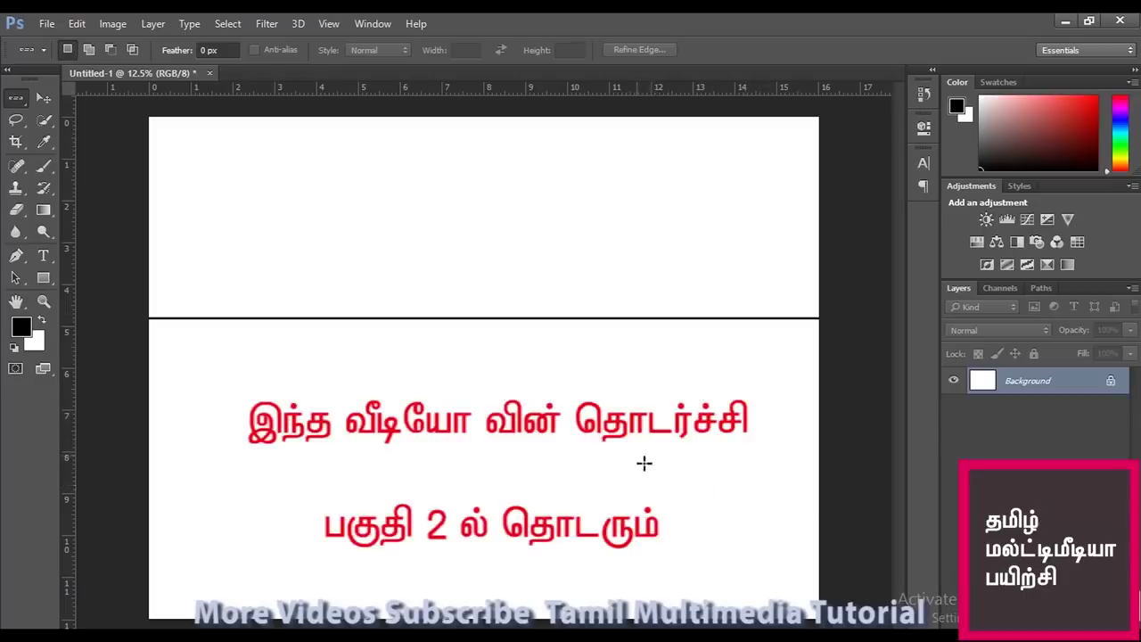
Step: Reselect a row and stroke it with a 50 px red line, then deselect
key("ctrl+shift+d")
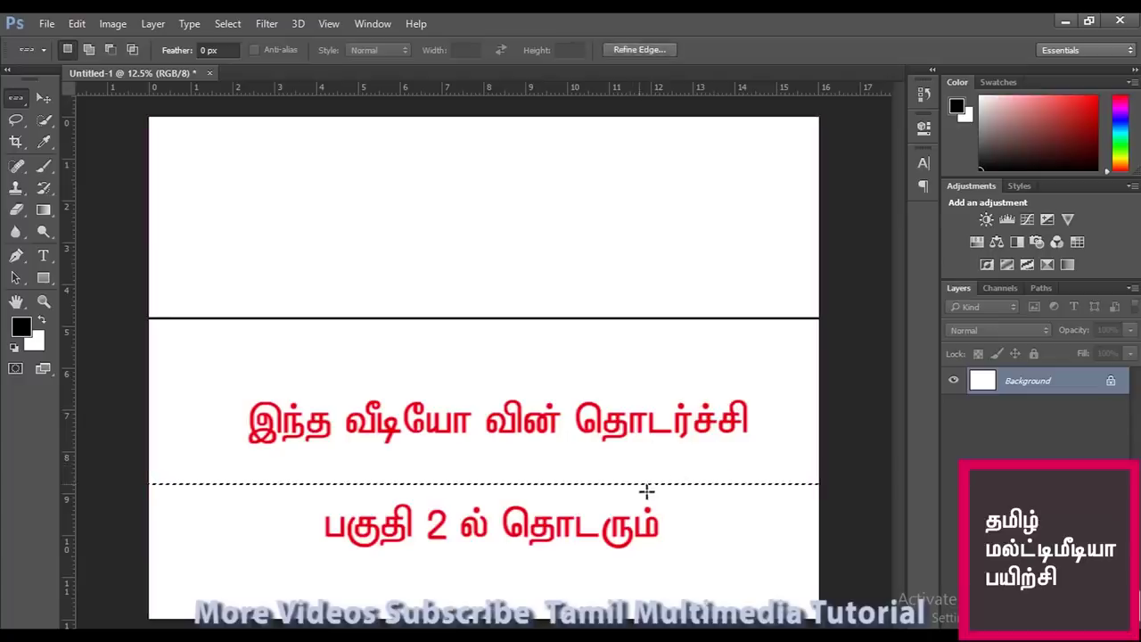
left_click(77, 25)
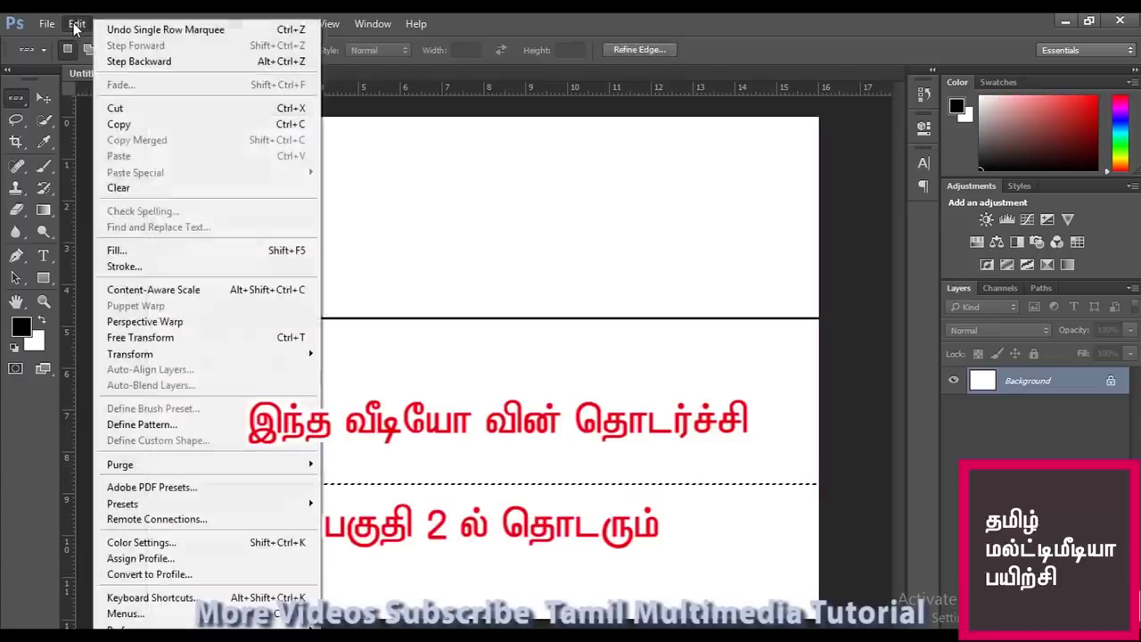
left_click(149, 270)
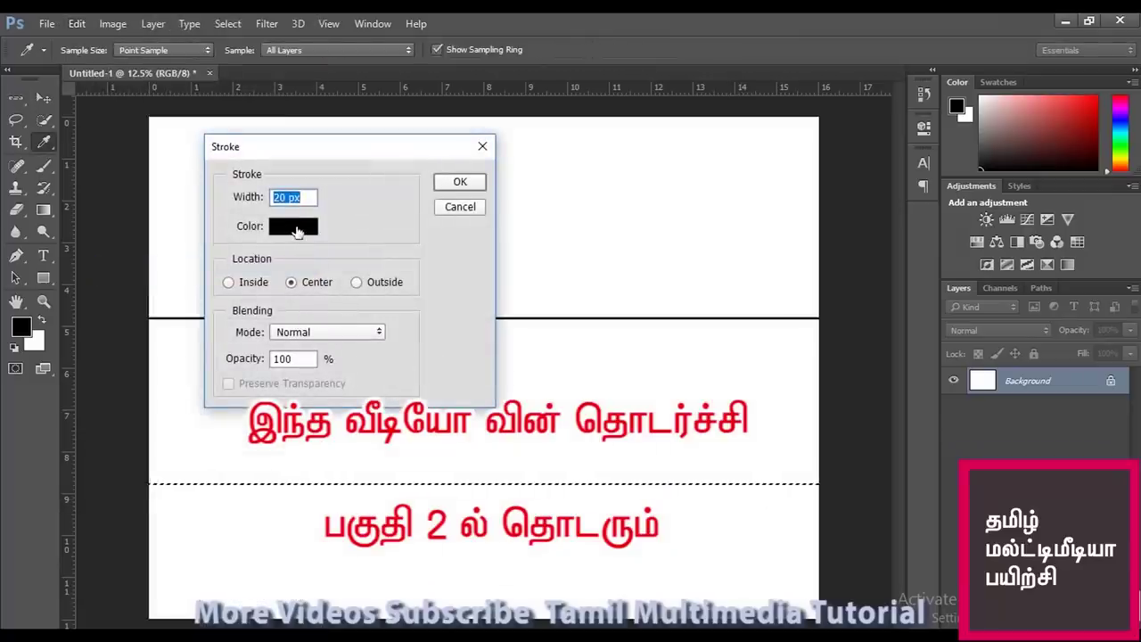
left_click(298, 229)
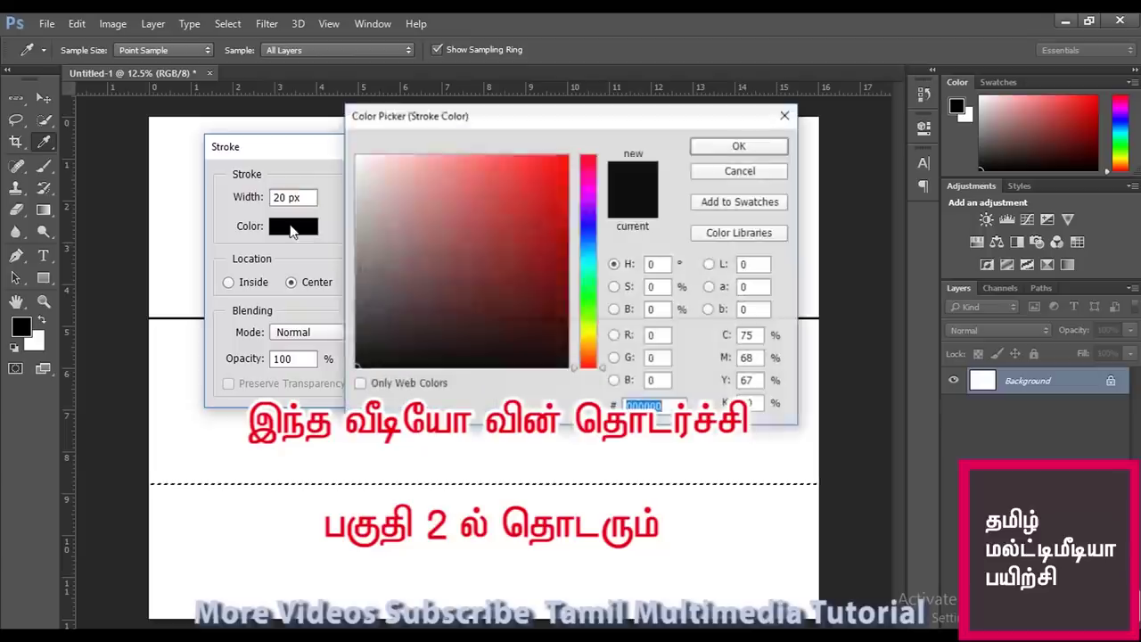
left_click(566, 164)
left_click(769, 146)
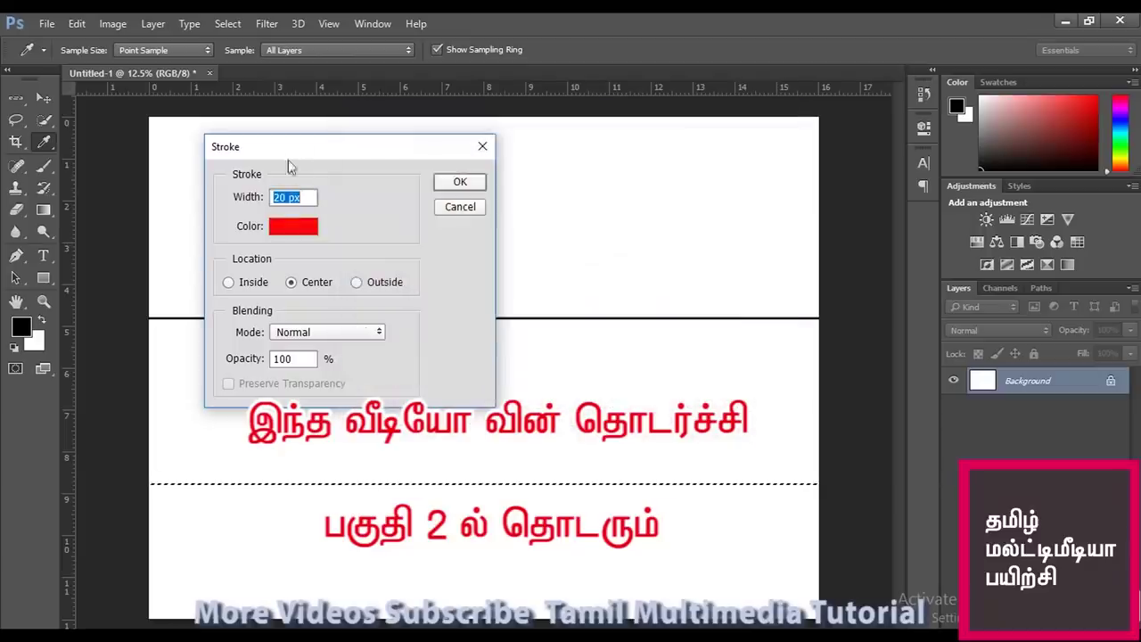
double_click(282, 199)
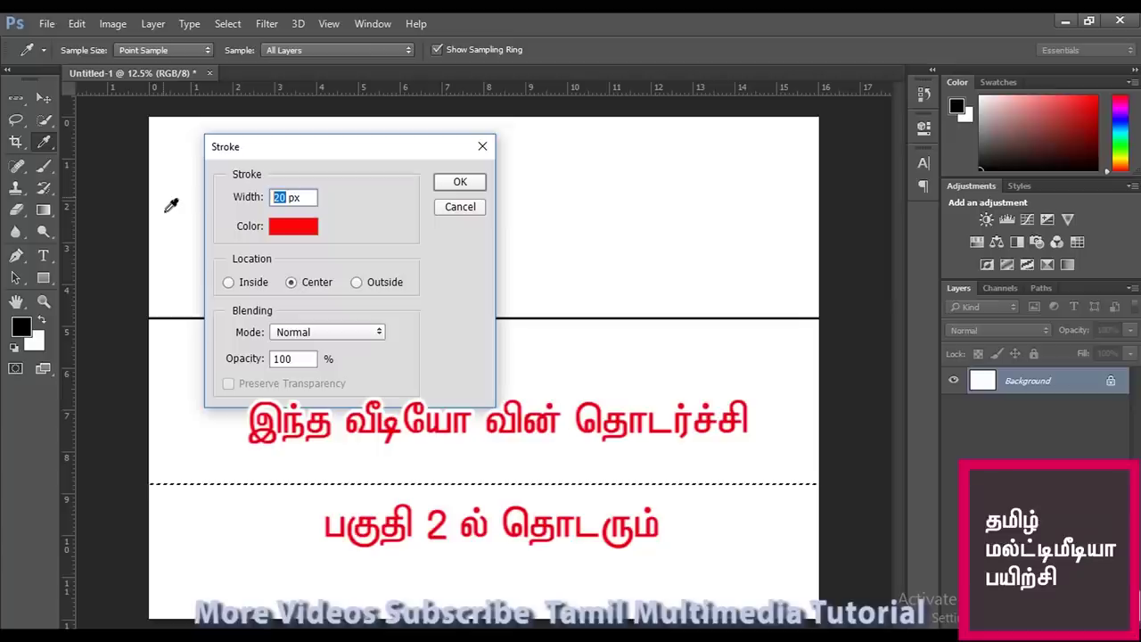
type("50")
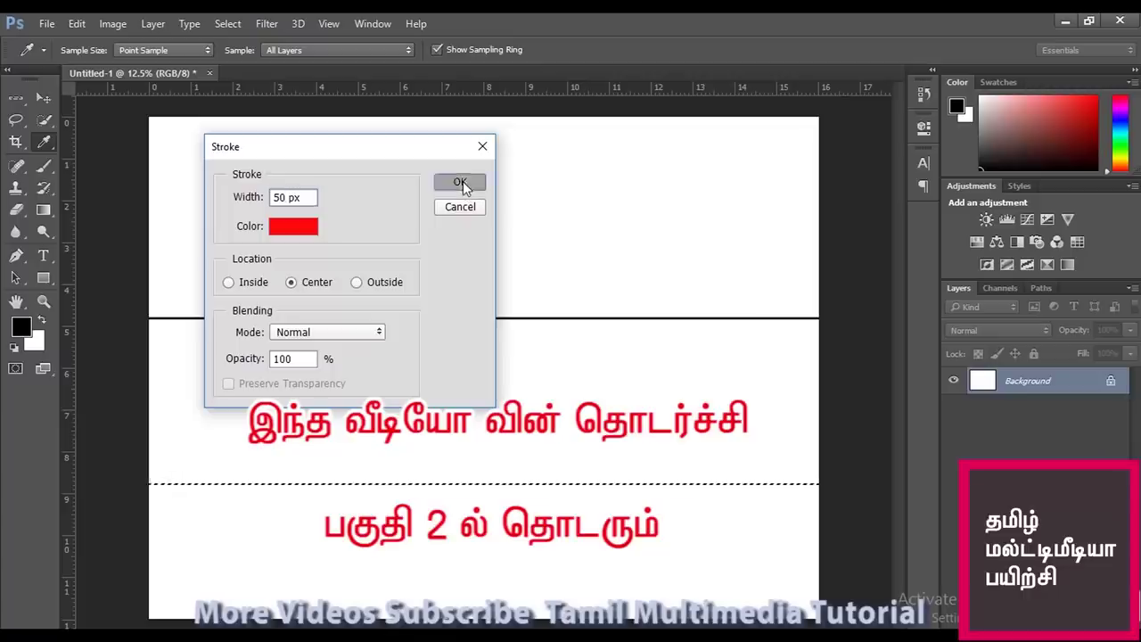
left_click(459, 182)
key("ctrl+d")
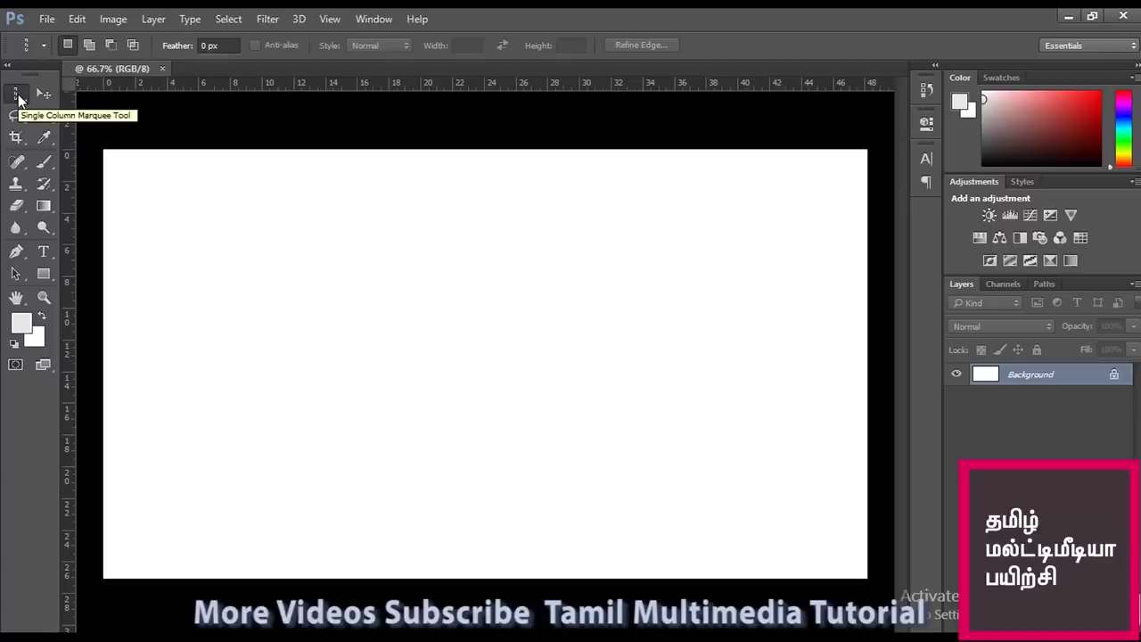
Step: Try single-row selections on the canvas, undoing the extra lower row
left_click_drag(20, 98, 167, 130)
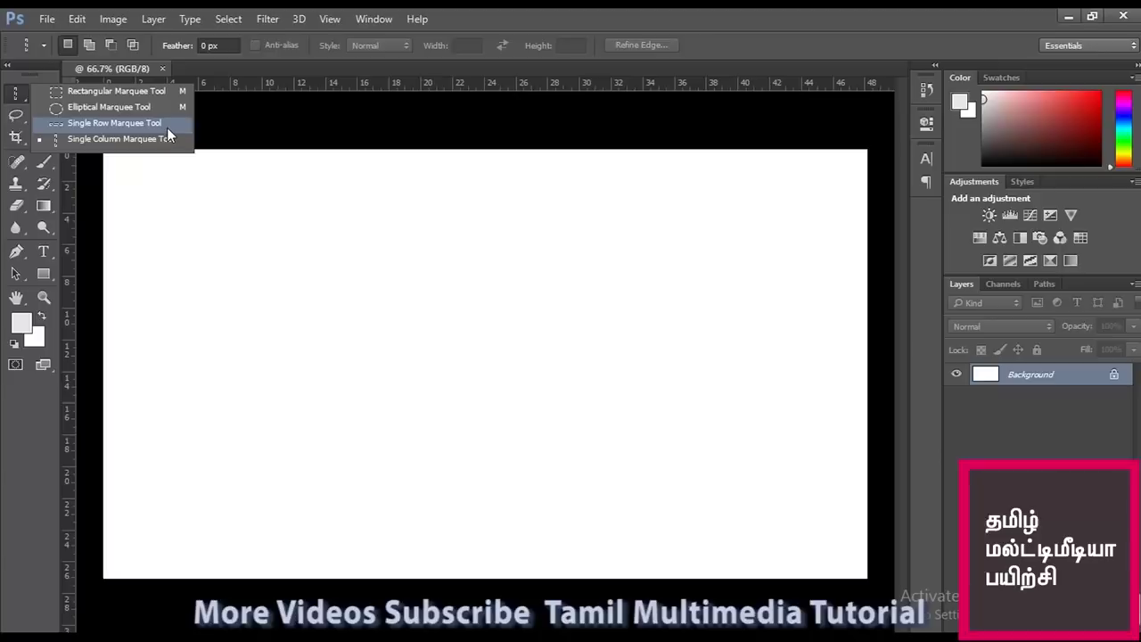
left_click_drag(166, 127, 167, 133)
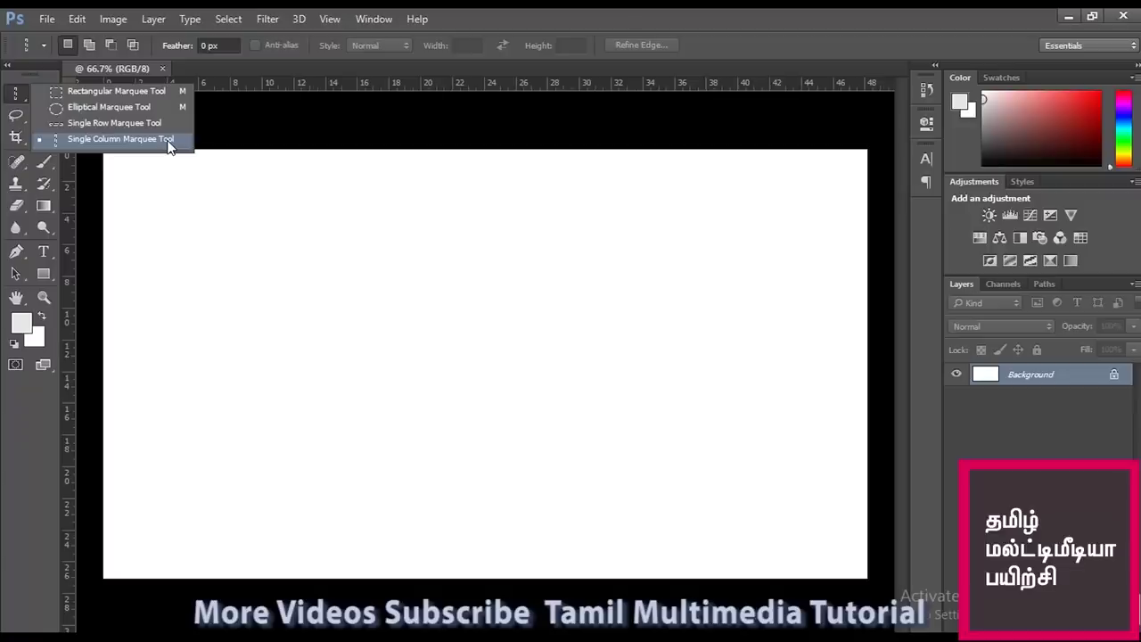
left_click(134, 123)
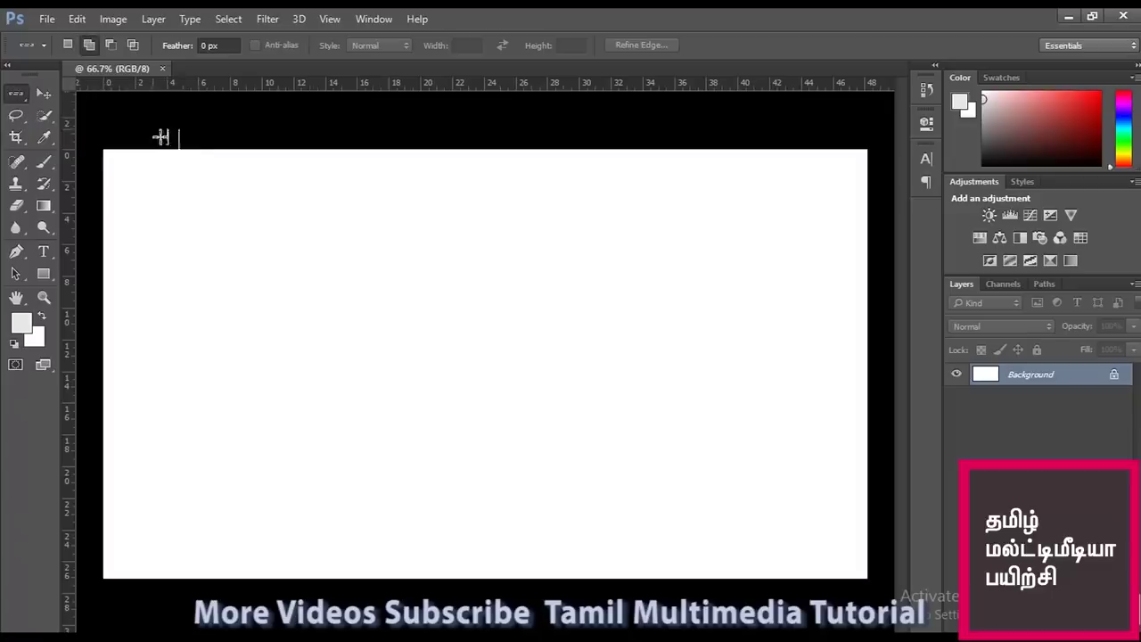
left_click(231, 250)
left_click(296, 372)
key("ctrl+z")
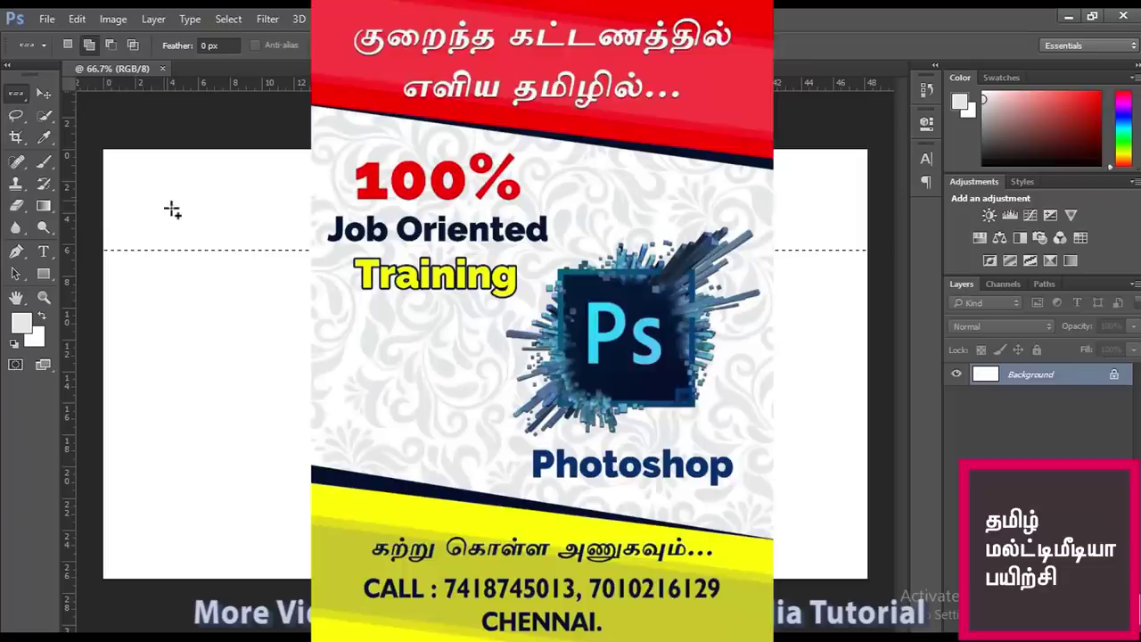
Step: Switch to Single Column Marquee and place a one-pixel column near the canvas centre
right_click(17, 95)
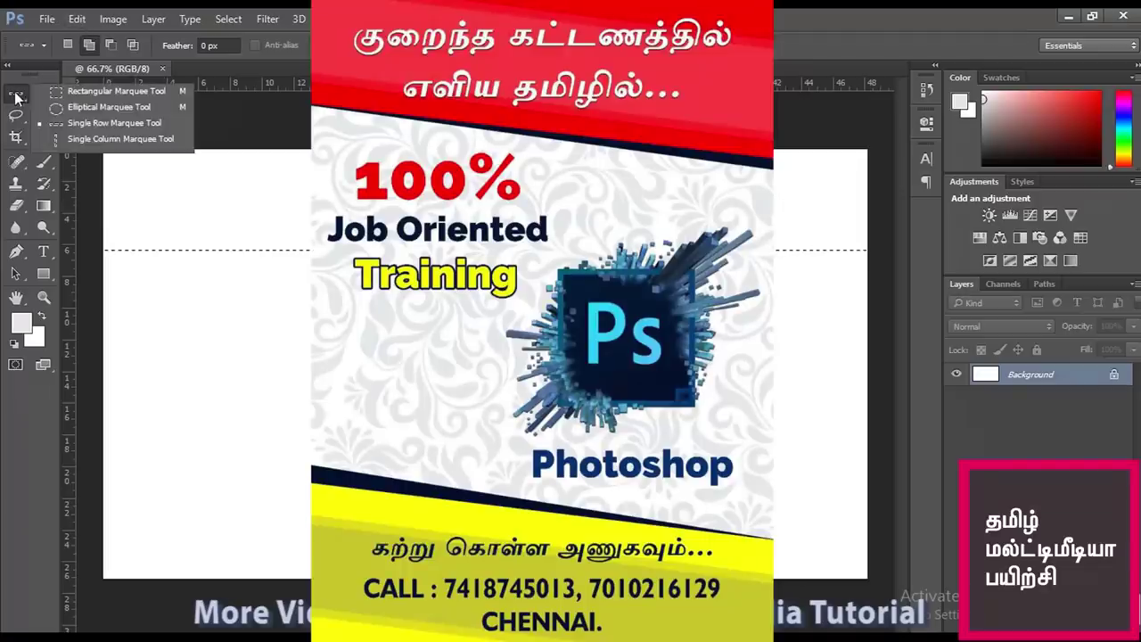
left_click(123, 139)
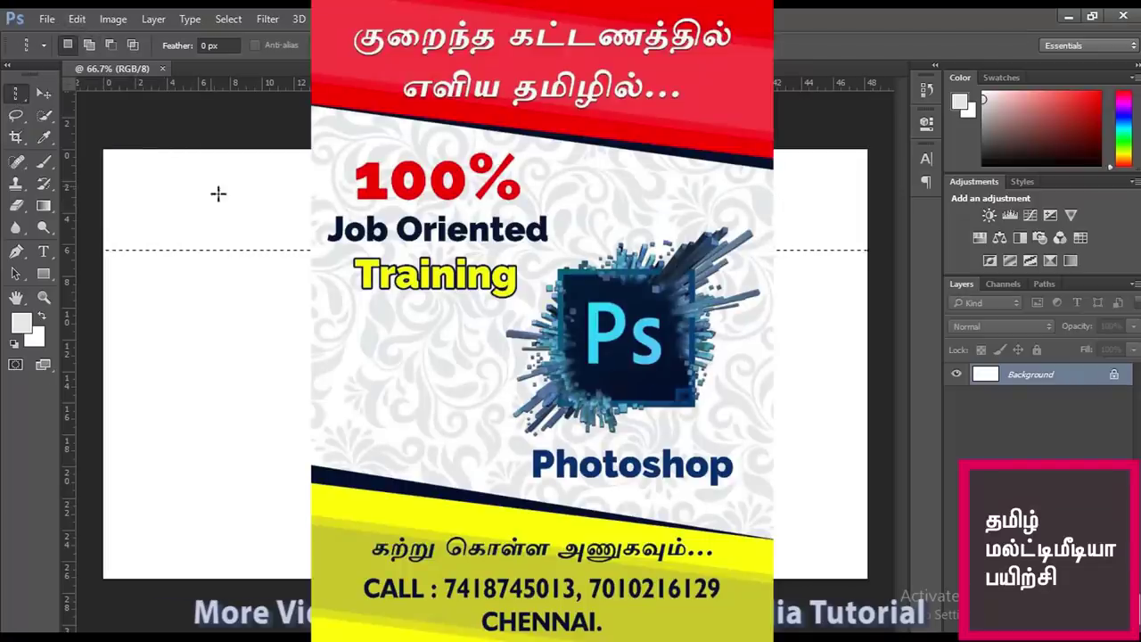
left_click(197, 188)
left_click(327, 186)
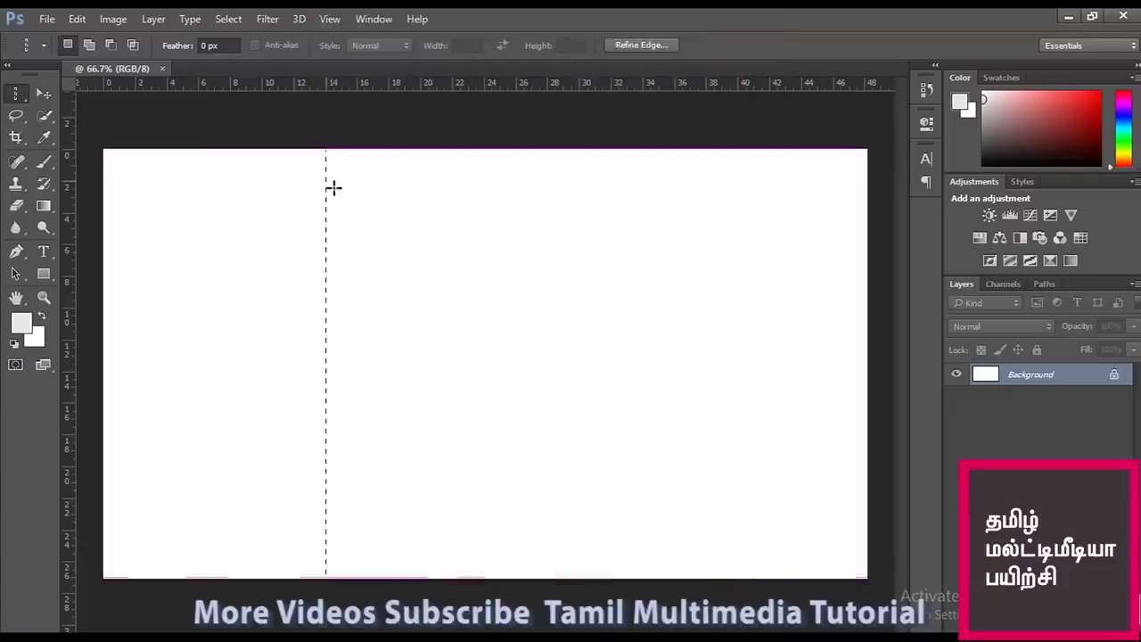
left_click(486, 177)
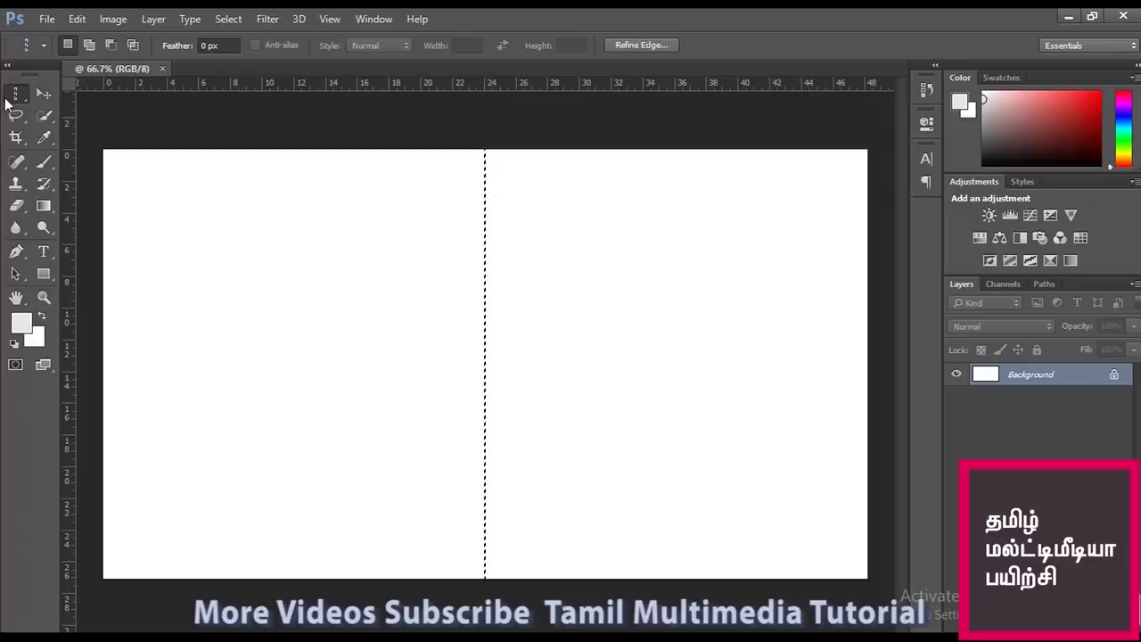
left_click_drag(15, 94, 98, 139)
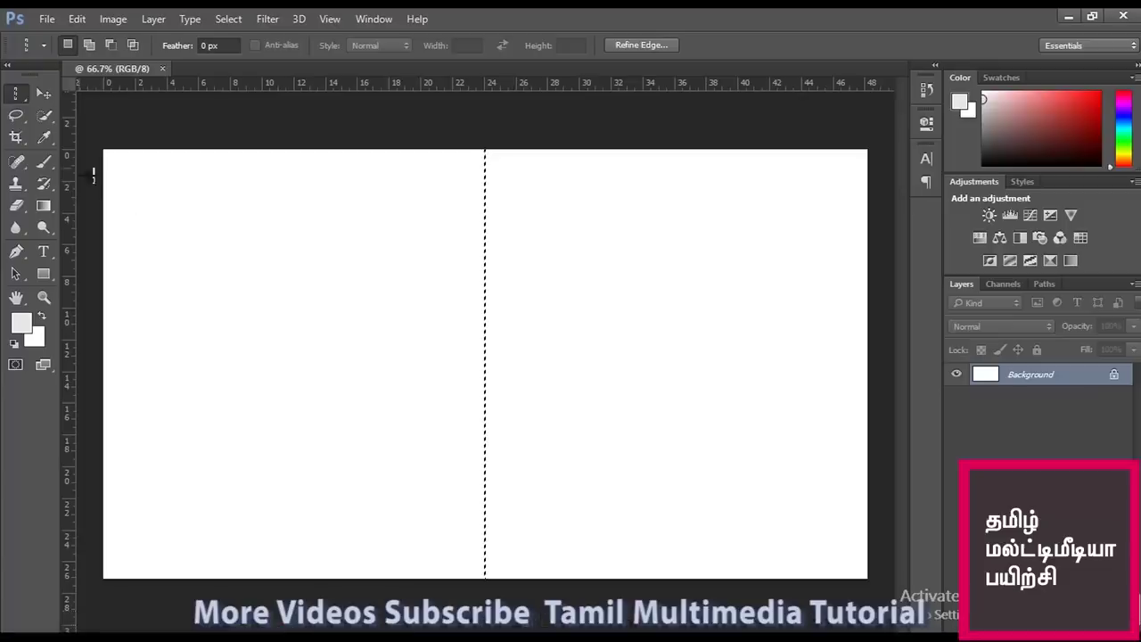
Step: Stroke the column selection with a 20 px pure red line, then deselect
left_click(70, 22)
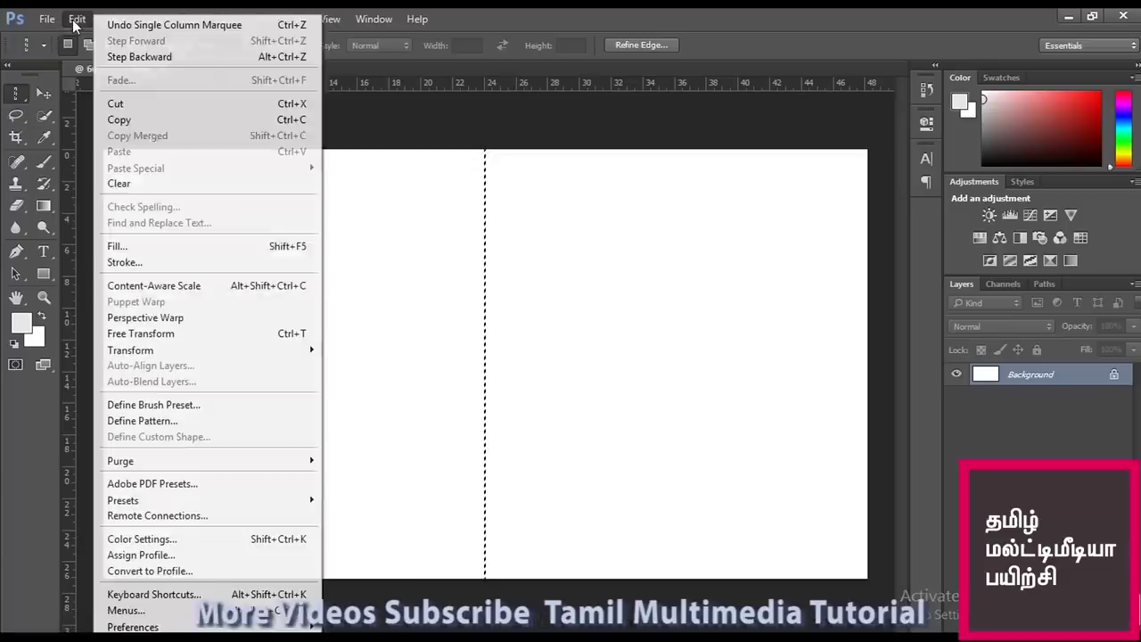
left_click(167, 263)
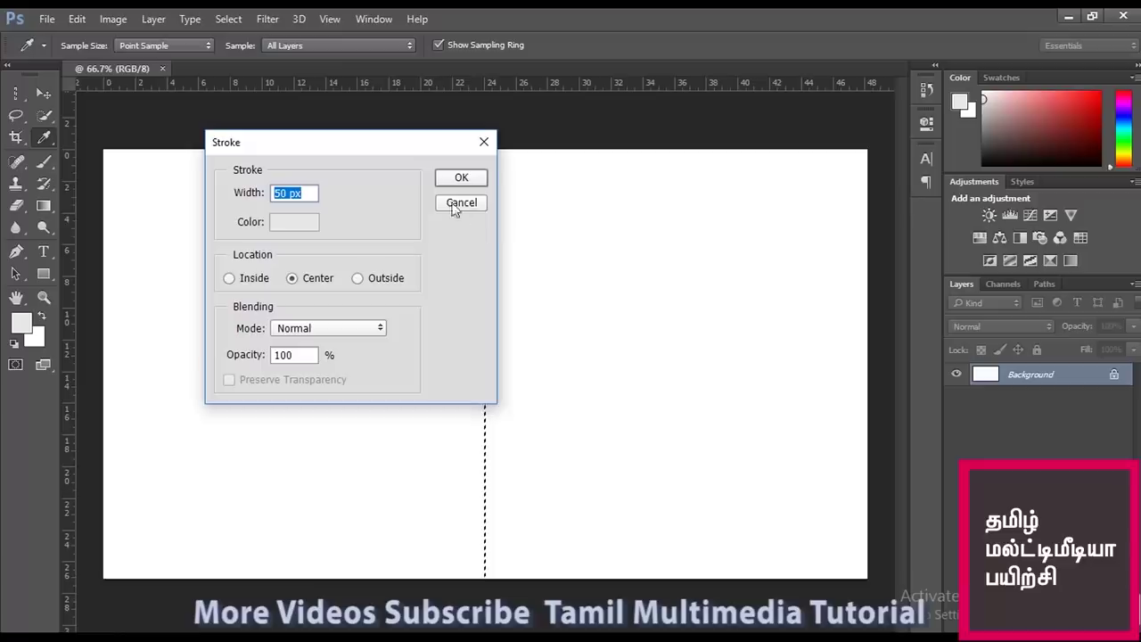
left_click(304, 228)
left_click_drag(575, 187, 575, 159)
left_click(741, 141)
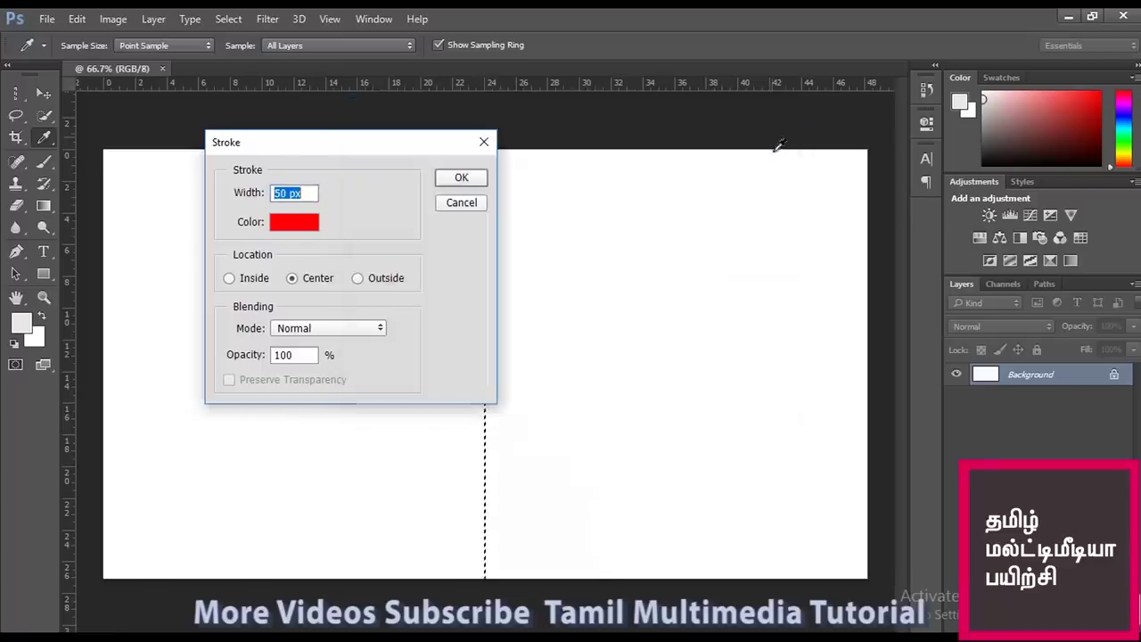
double_click(278, 193)
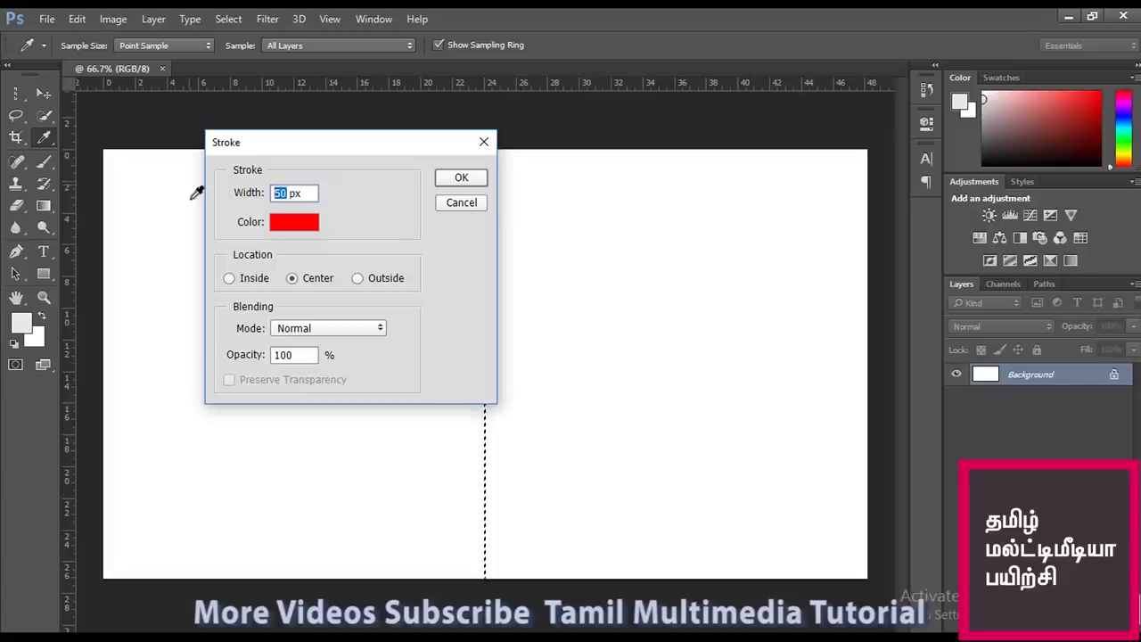
type("20")
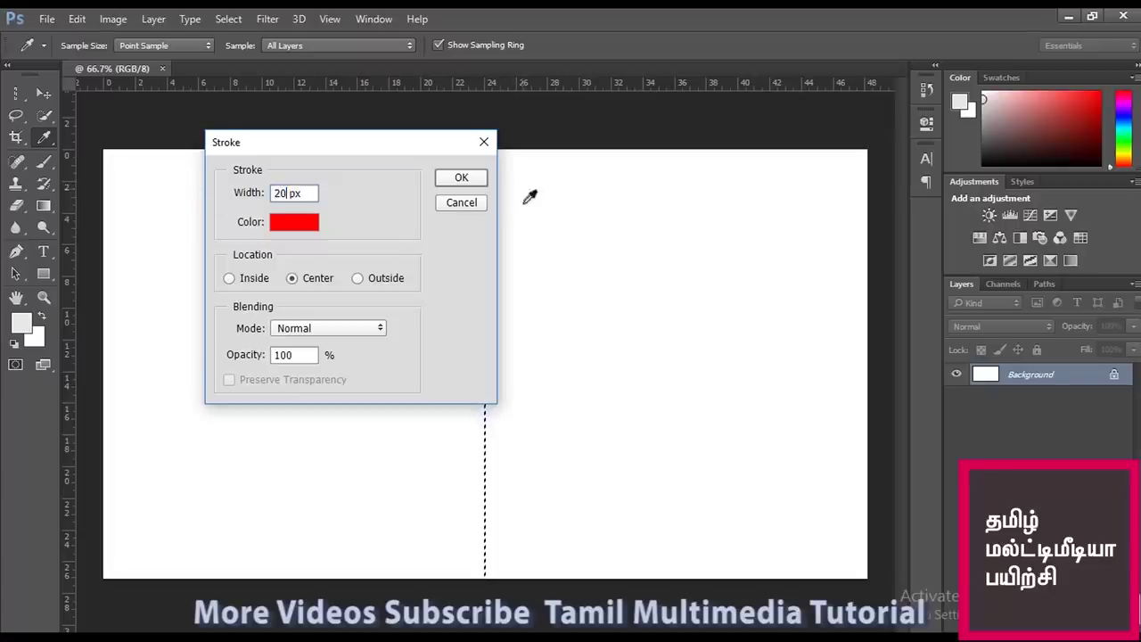
left_click(461, 178)
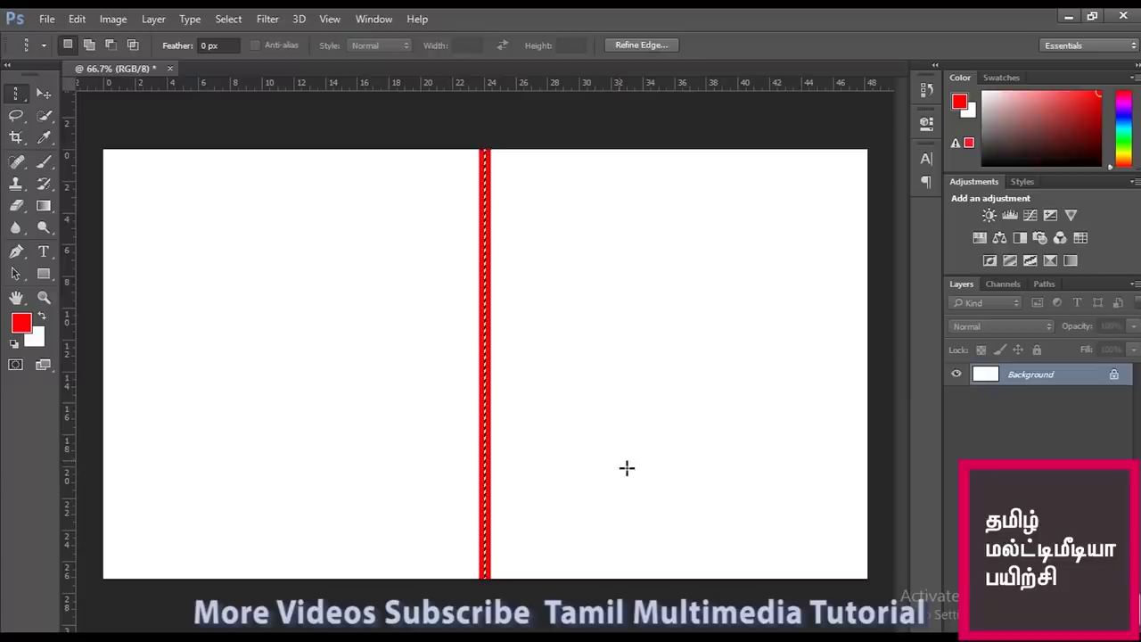
key("ctrl+d")
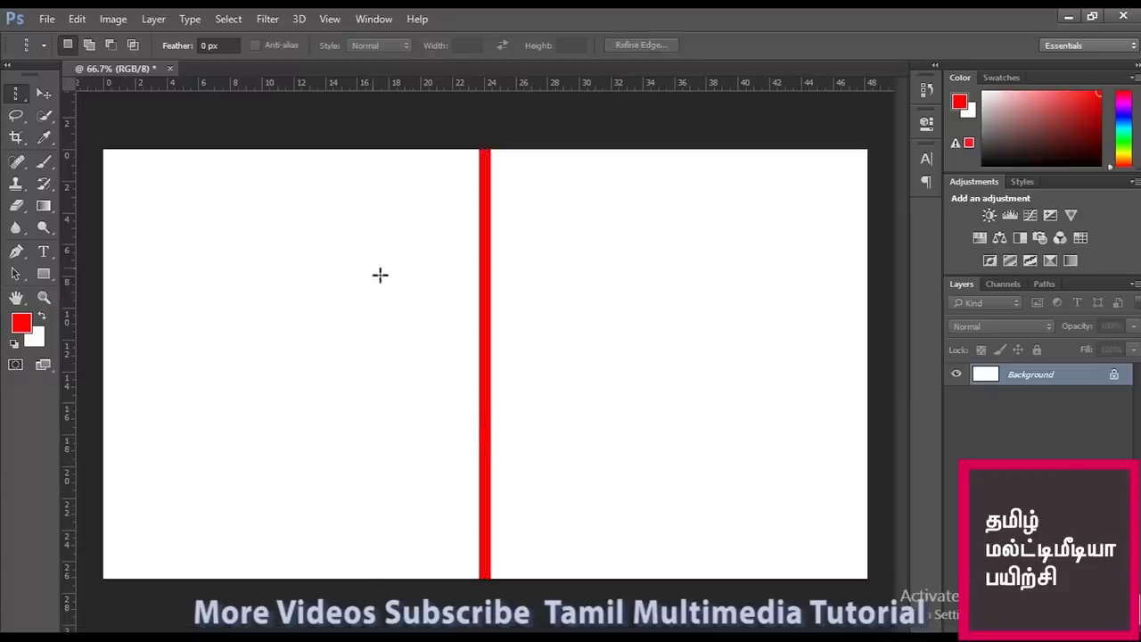
right_click(15, 94)
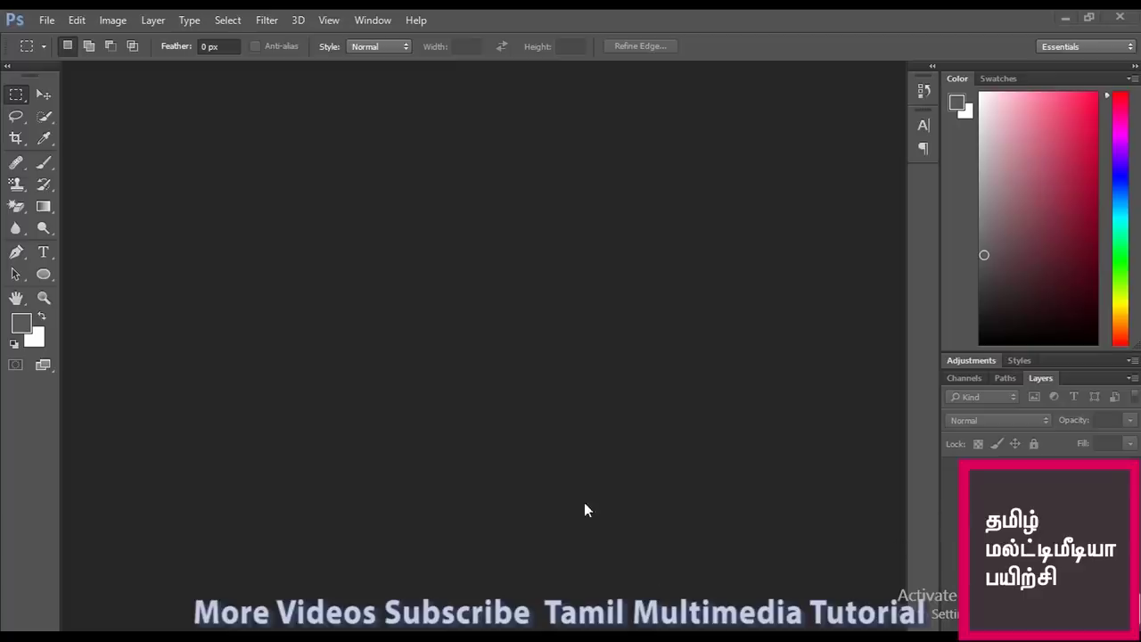
Step: Select the Pen Tool in the now-empty workspace
left_click(15, 254)
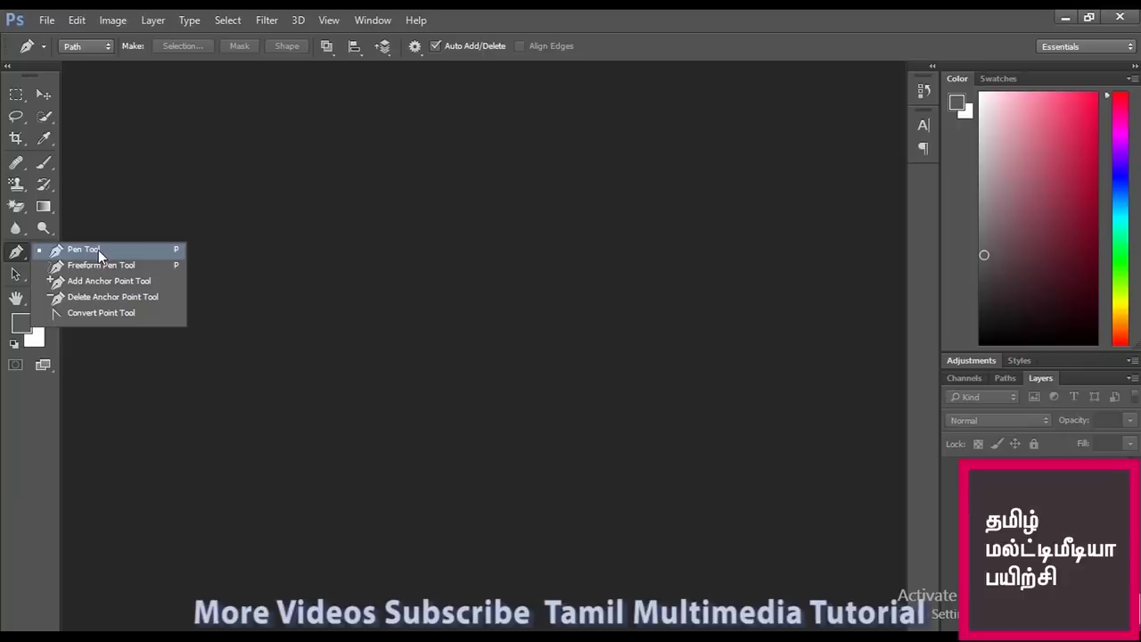
Step: Keep the Pen tool in Path mode and switch to the Freeform Pen Tool
left_click(89, 46)
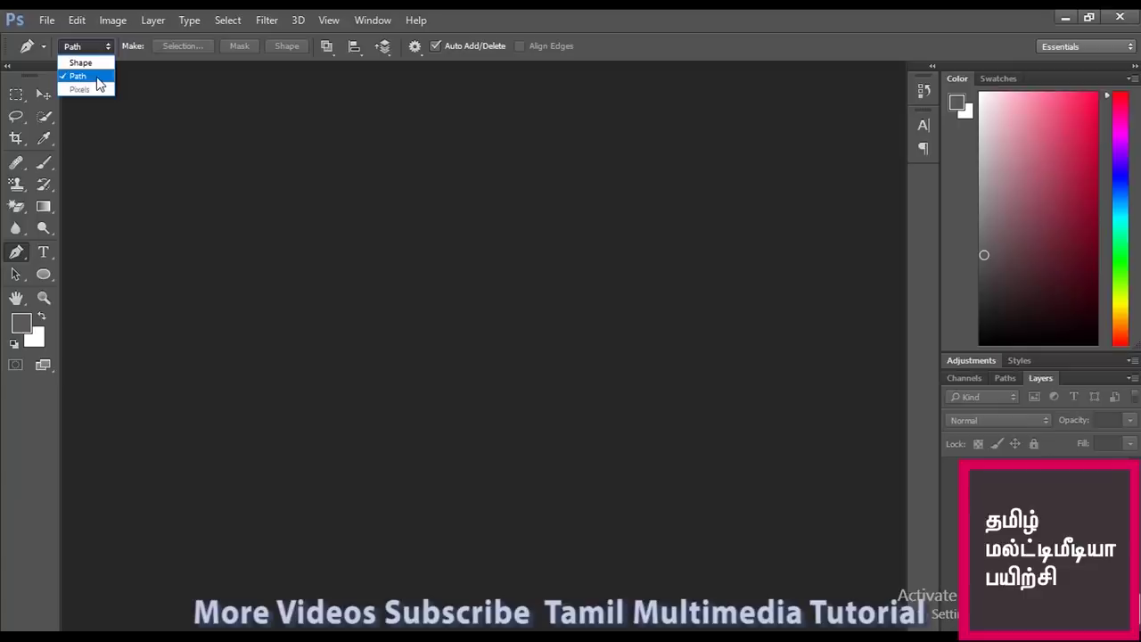
left_click(98, 78)
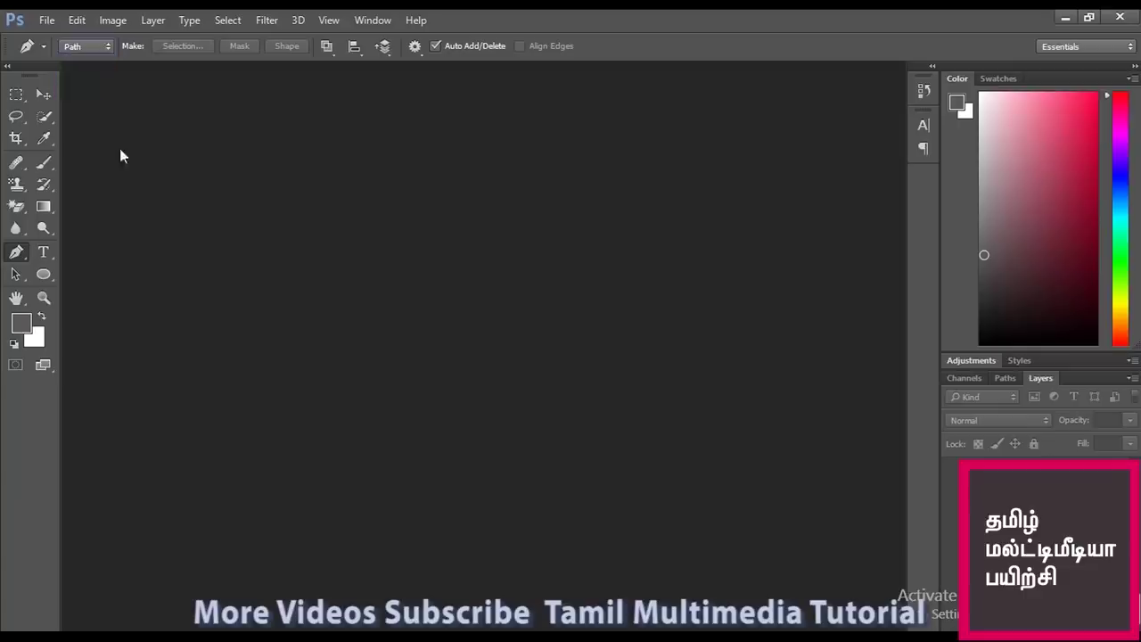
right_click(16, 252)
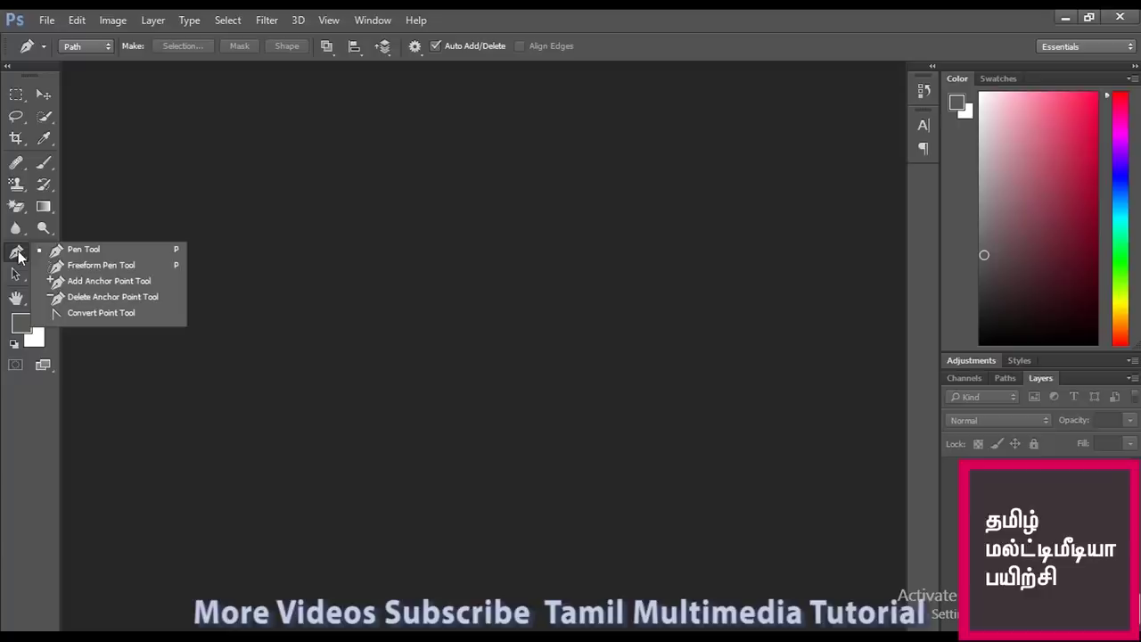
left_click(133, 266)
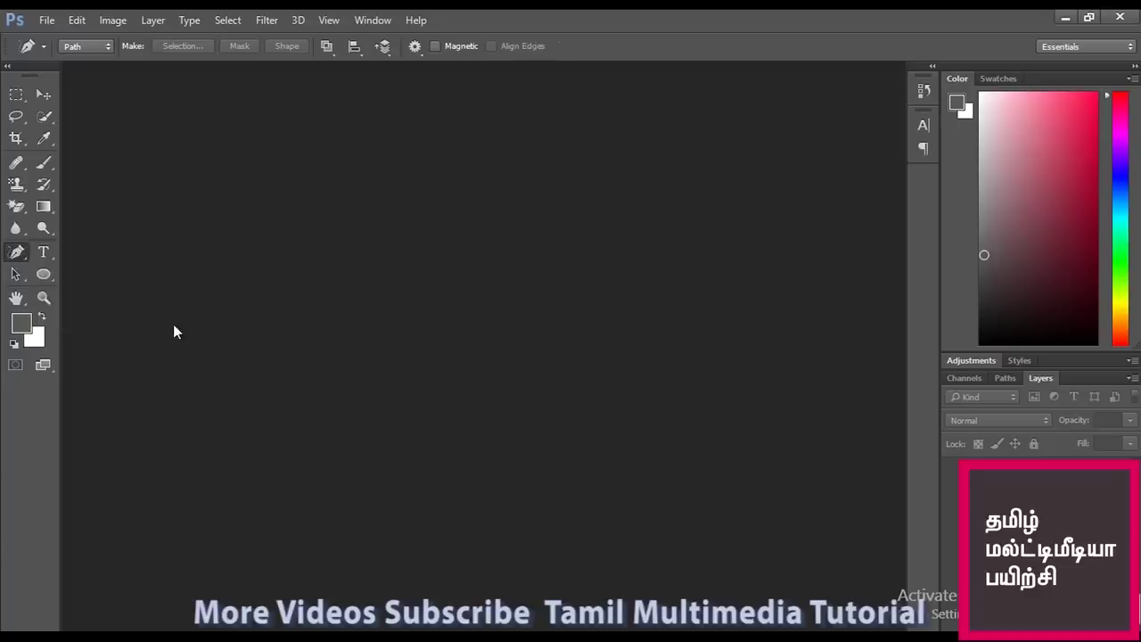
double_click(175, 331)
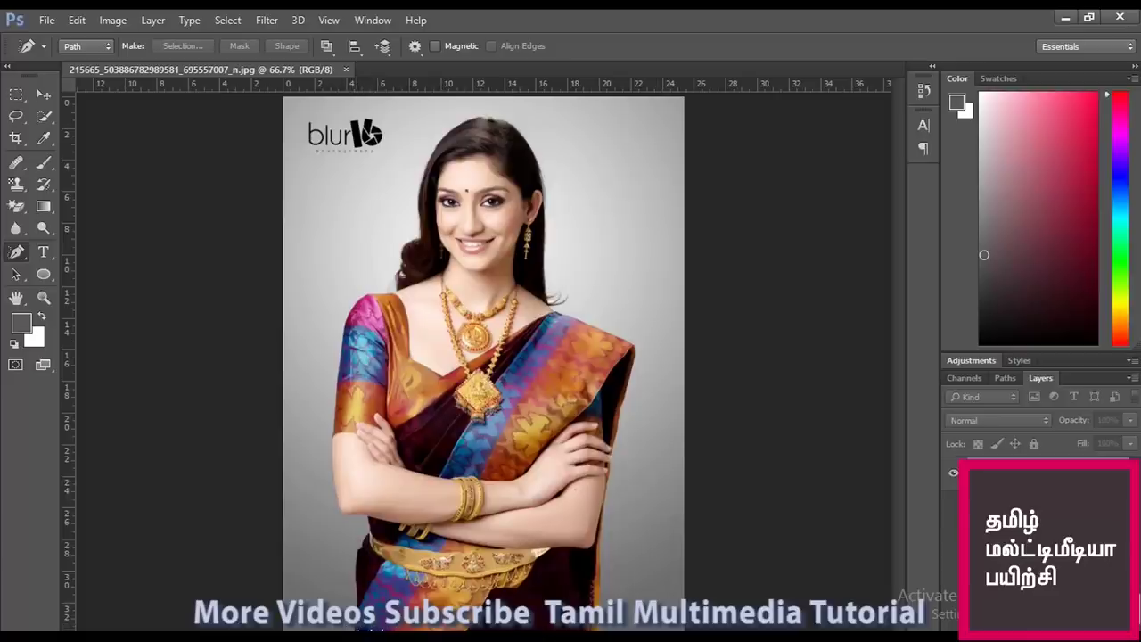
Step: Reselect the Freeform Pen Tool on the opened saree portrait
right_click(18, 253)
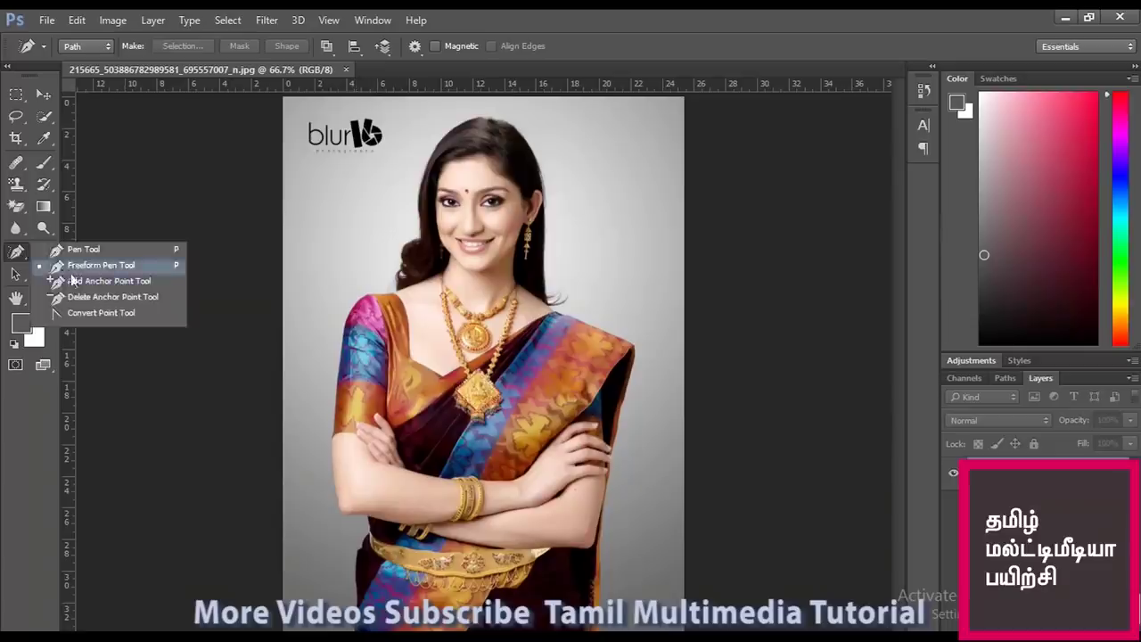
left_click(80, 265)
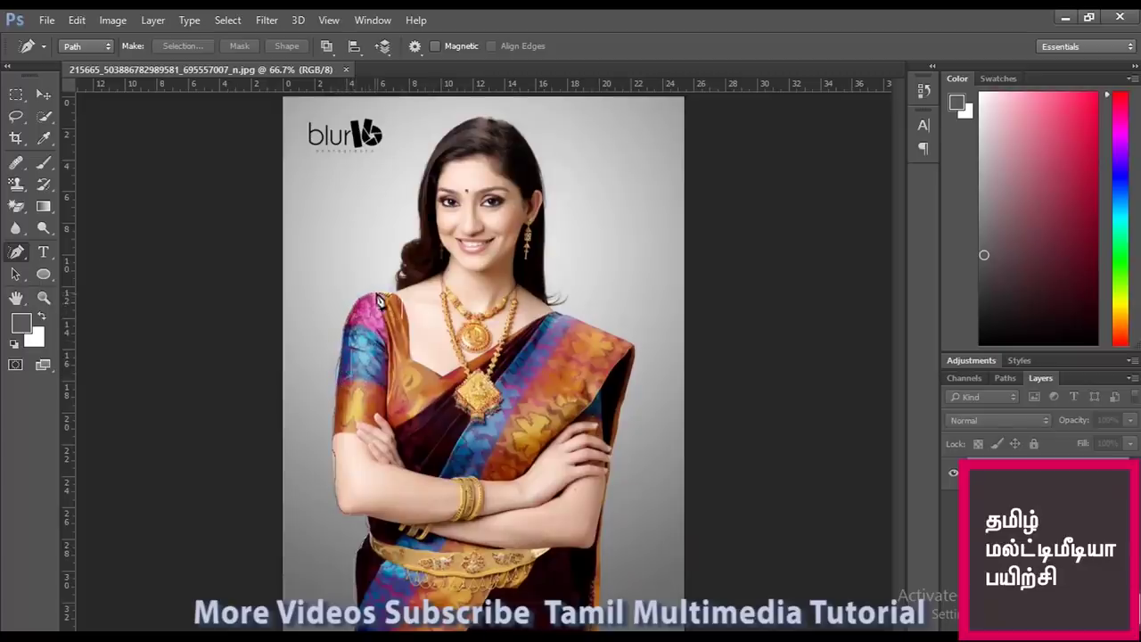
Step: Drag a freehand path around the woman's hair, shoulders and arms, then bring up its options
mouse_move(394, 290)
left_mouse_down()
mouse_move(423, 246)
mouse_move(422, 205)
mouse_move(451, 138)
mouse_move(473, 125)
mouse_move(518, 134)
mouse_move(542, 169)
mouse_move(545, 286)
mouse_move(576, 301)
mouse_move(574, 327)
mouse_move(633, 349)
mouse_move(609, 478)
mouse_move(598, 628)
left_mouse_up()
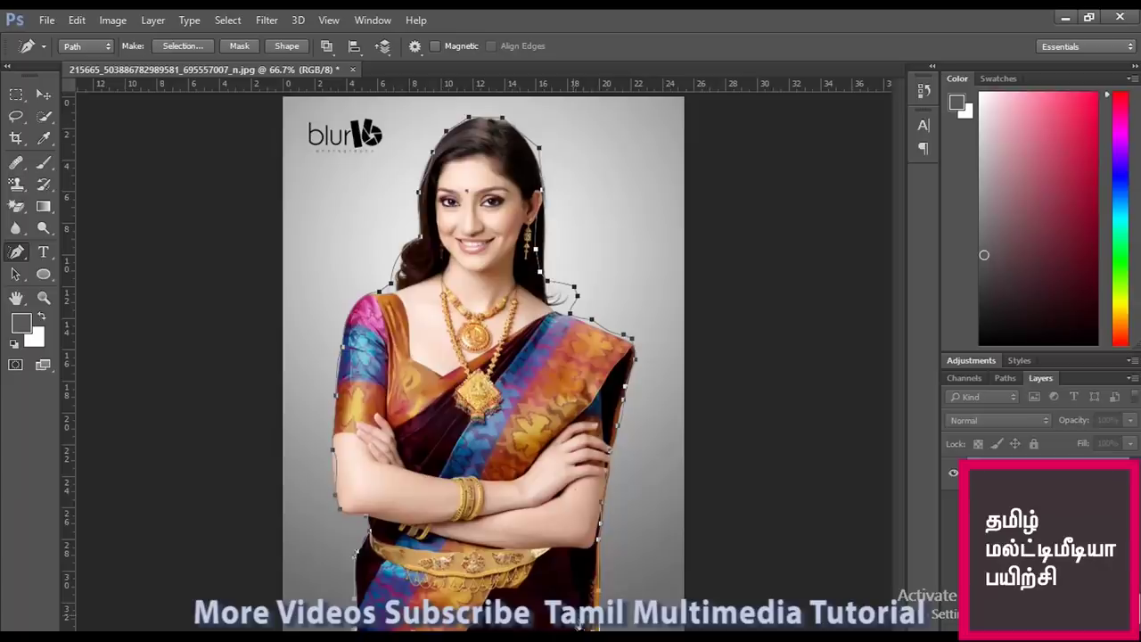
right_click(491, 292)
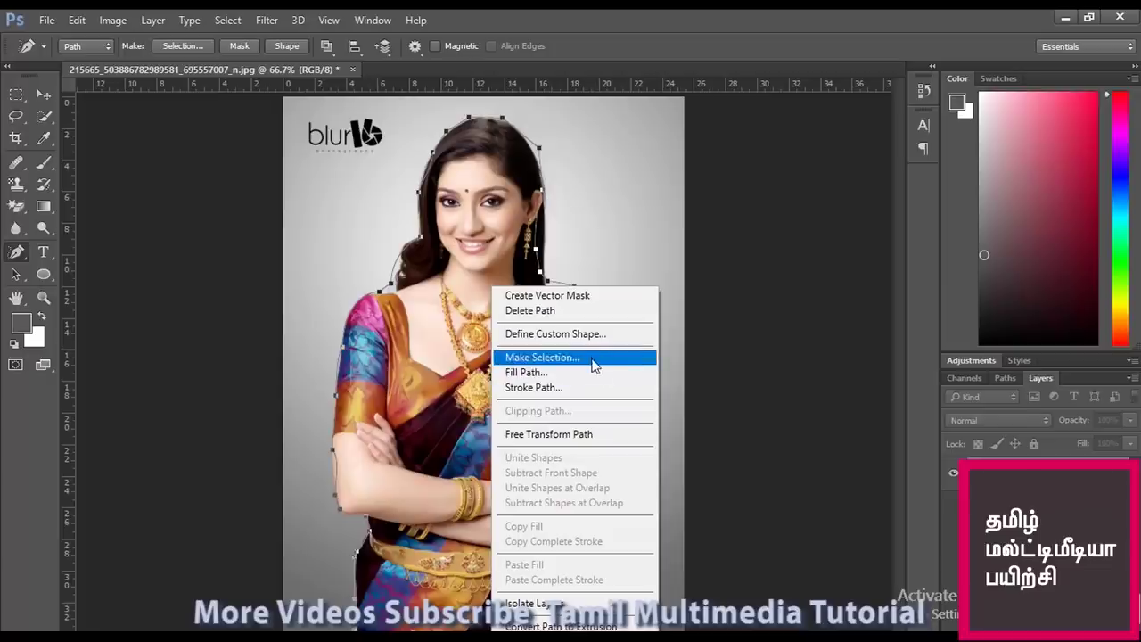
left_click(917, 483)
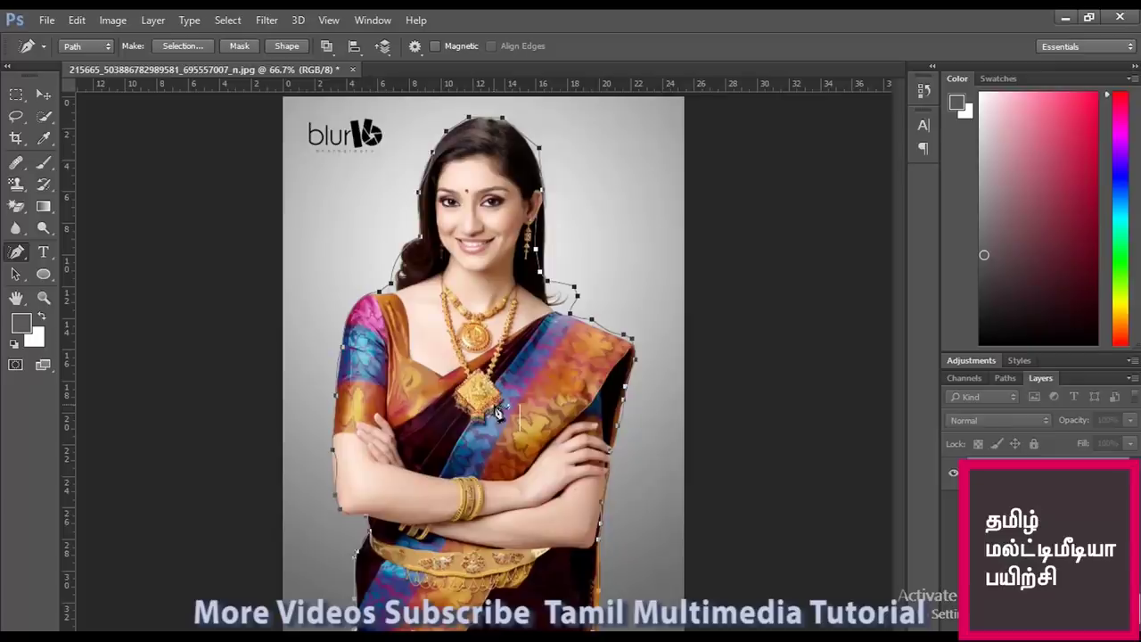
right_click(438, 316)
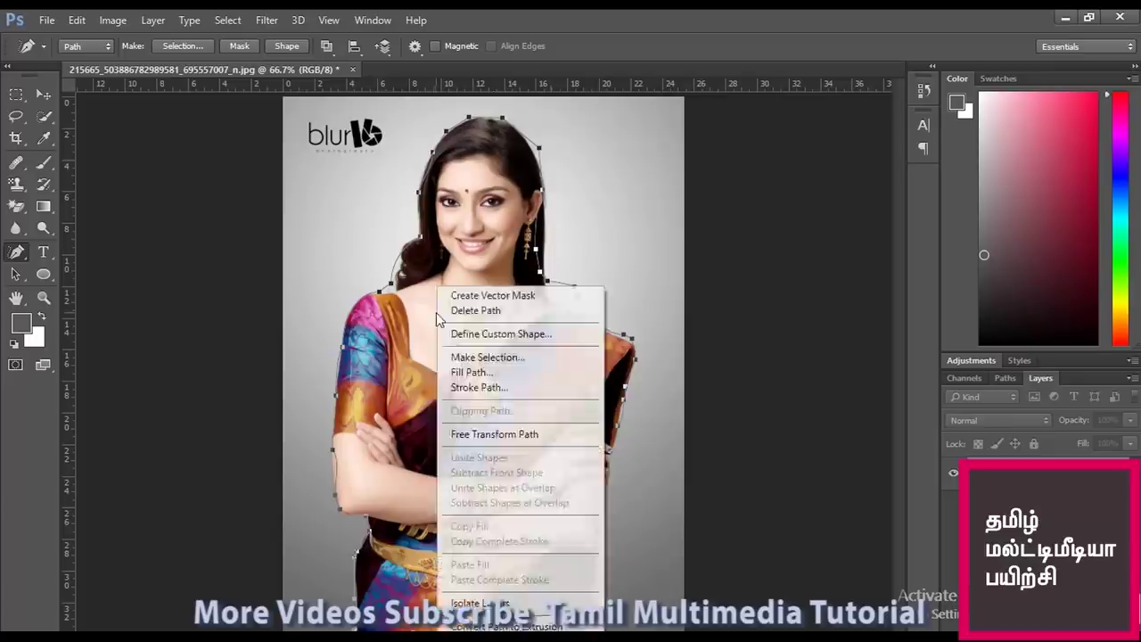
left_click(514, 366)
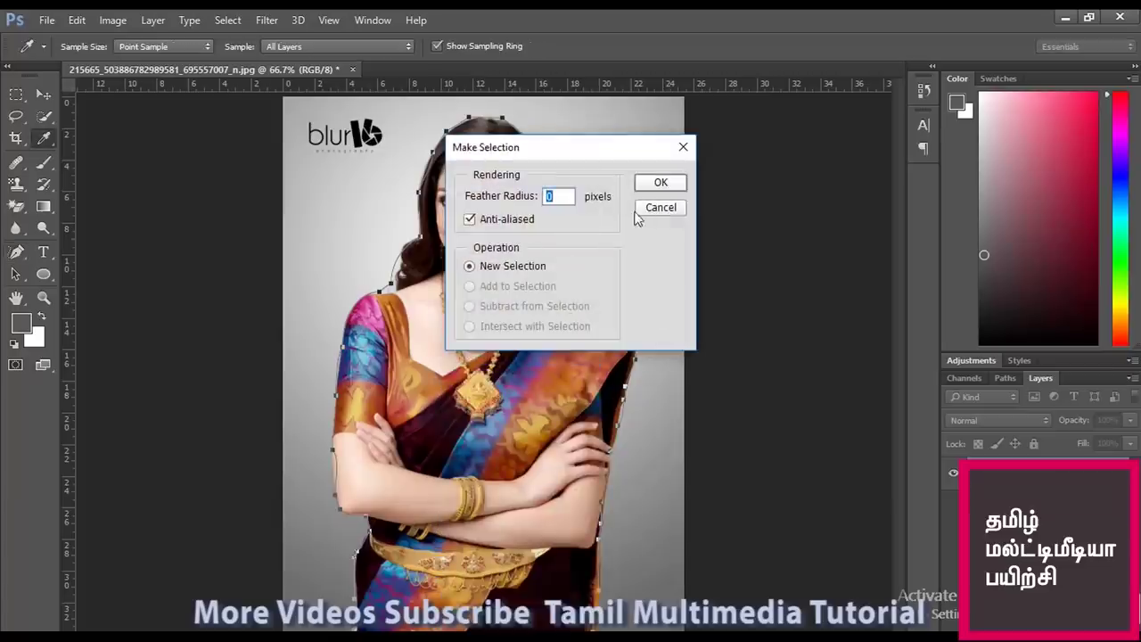
left_click_drag(607, 158, 717, 256)
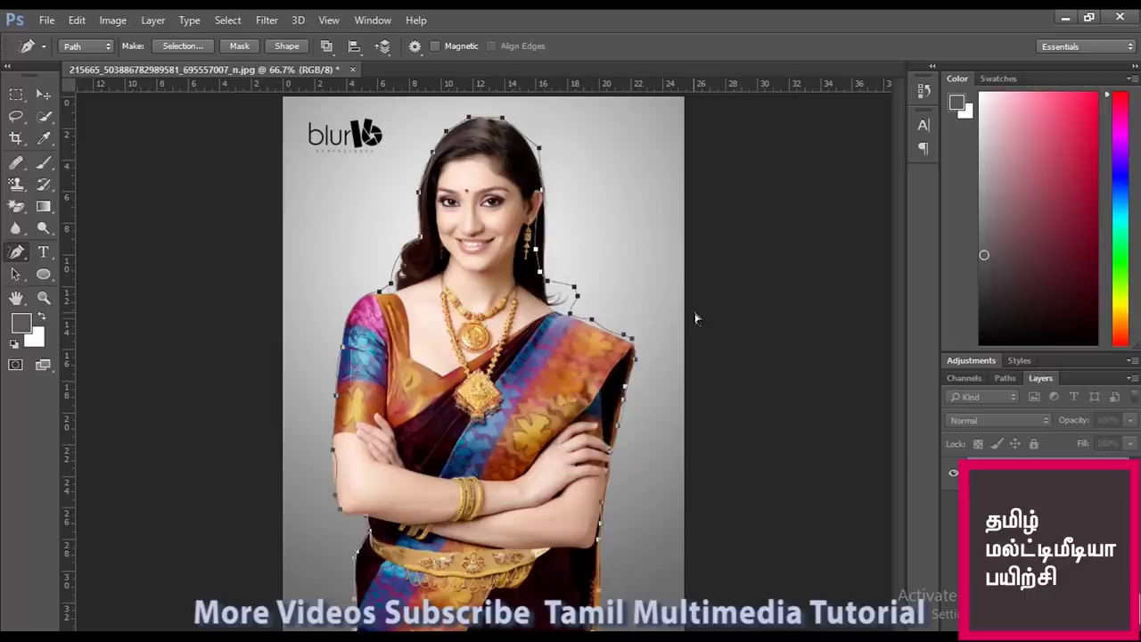
Step: Load the woman's outline as a feathered selection and paste her into a new clipboard-sized white document
key("ctrl+Return")
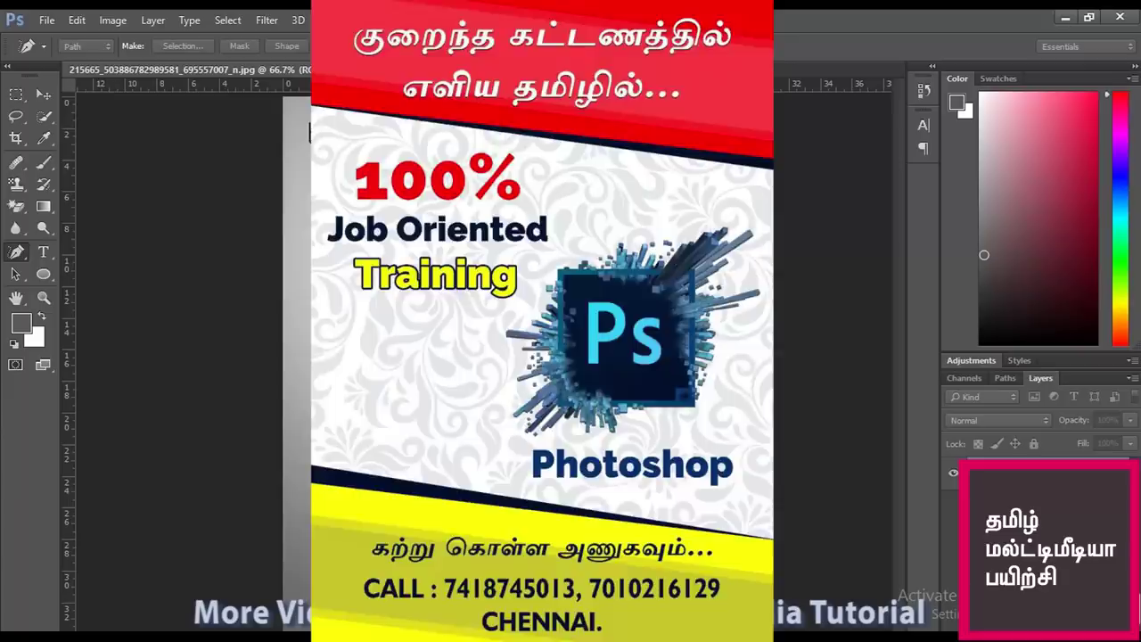
key("Return")
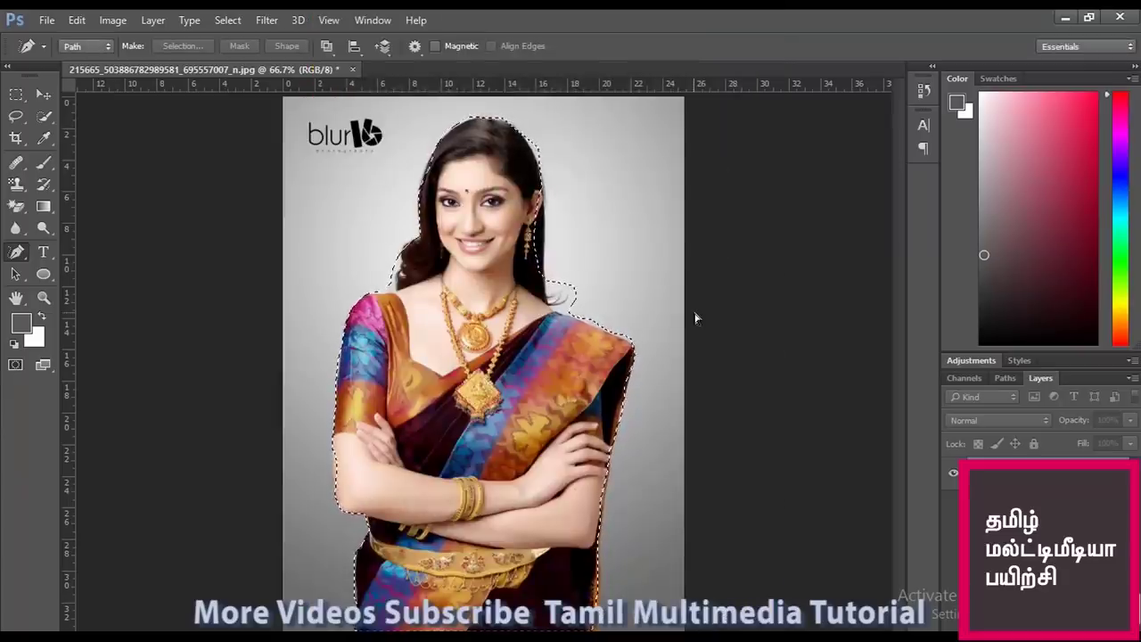
key("ctrl+n")
key("Return")
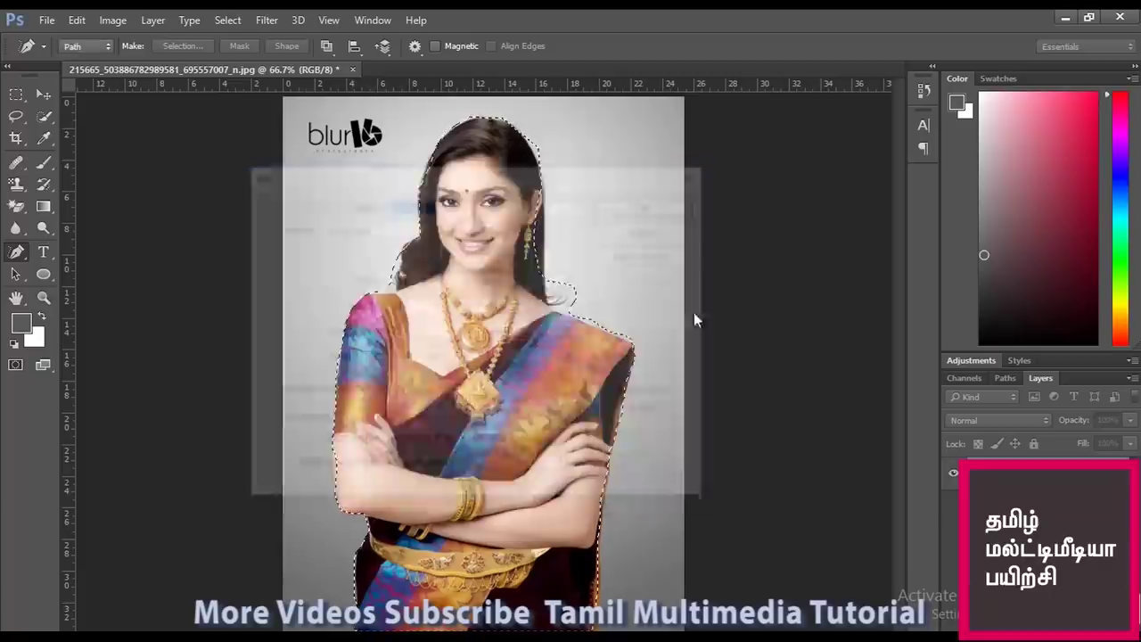
key("ctrl+v")
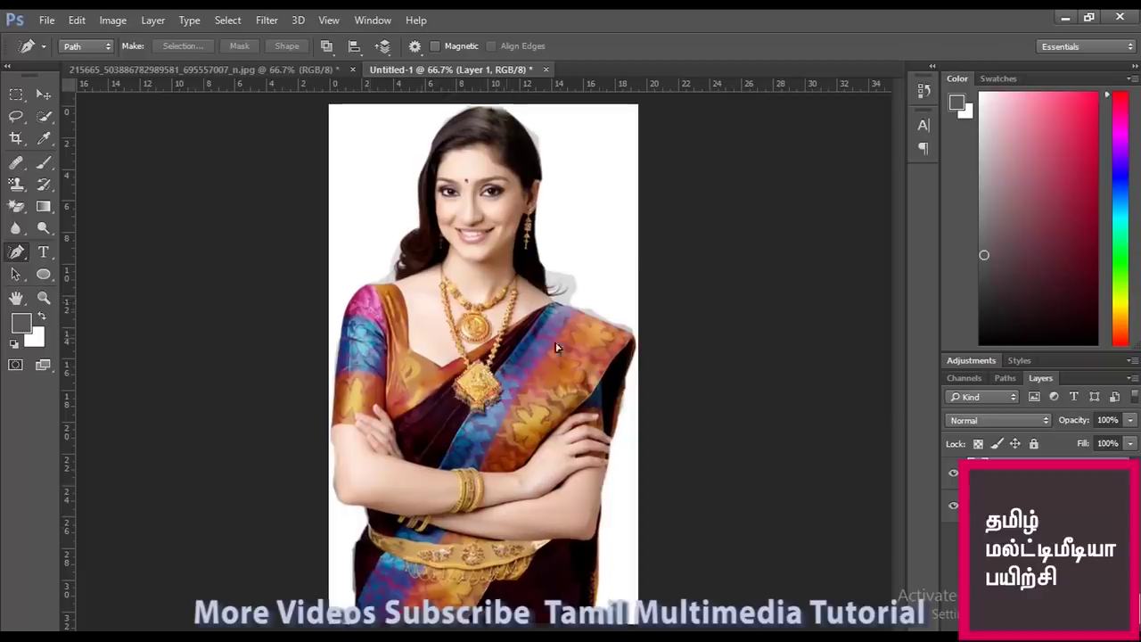
Step: Zoom in on her hair, trace the grey fringe beside it, and clear it to white
key("ctrl+plus")
key("ctrl+plus")
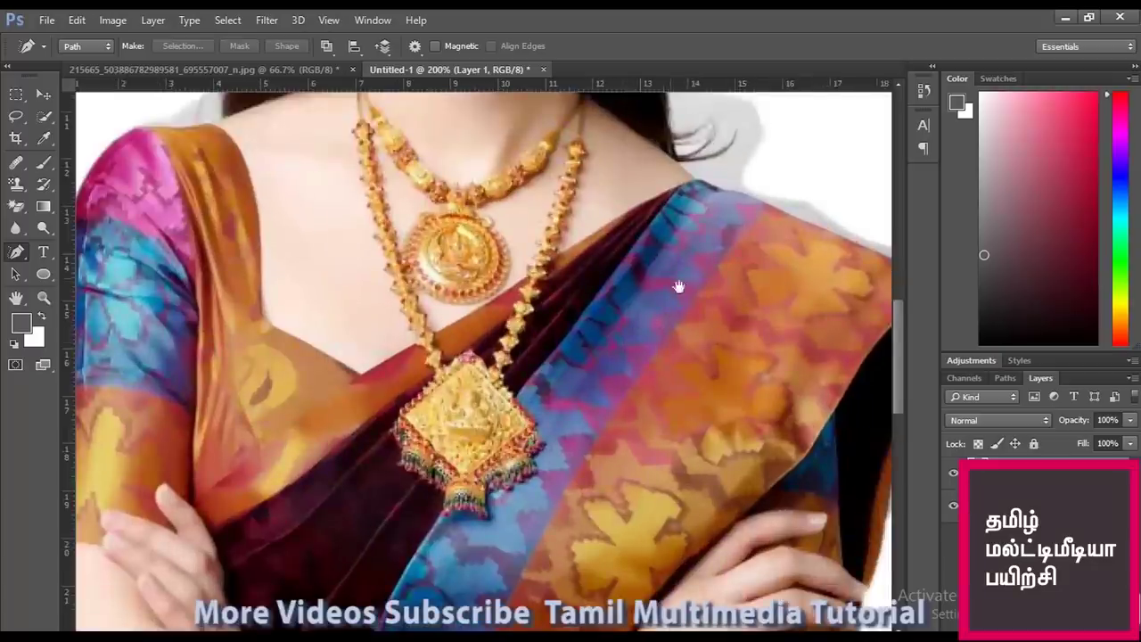
left_click_drag(692, 280, 565, 509)
left_click_drag(553, 252, 383, 533)
scroll(410, 285, "up", 5)
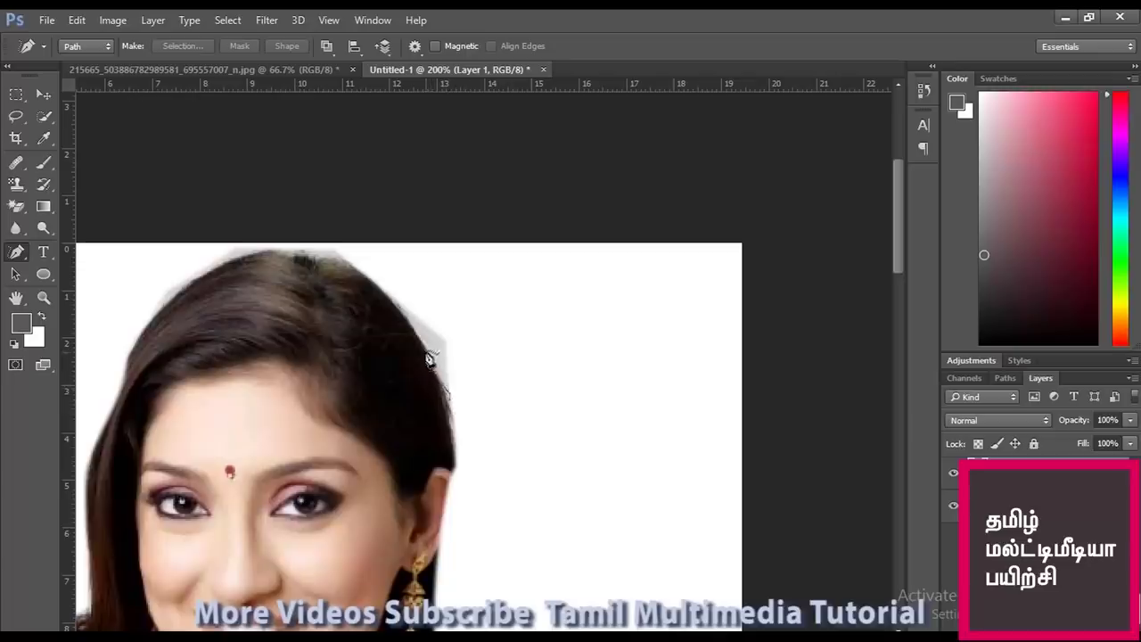
mouse_move(420, 343)
left_mouse_down()
mouse_move(404, 290)
mouse_move(458, 304)
mouse_move(480, 340)
mouse_move(453, 400)
left_mouse_up()
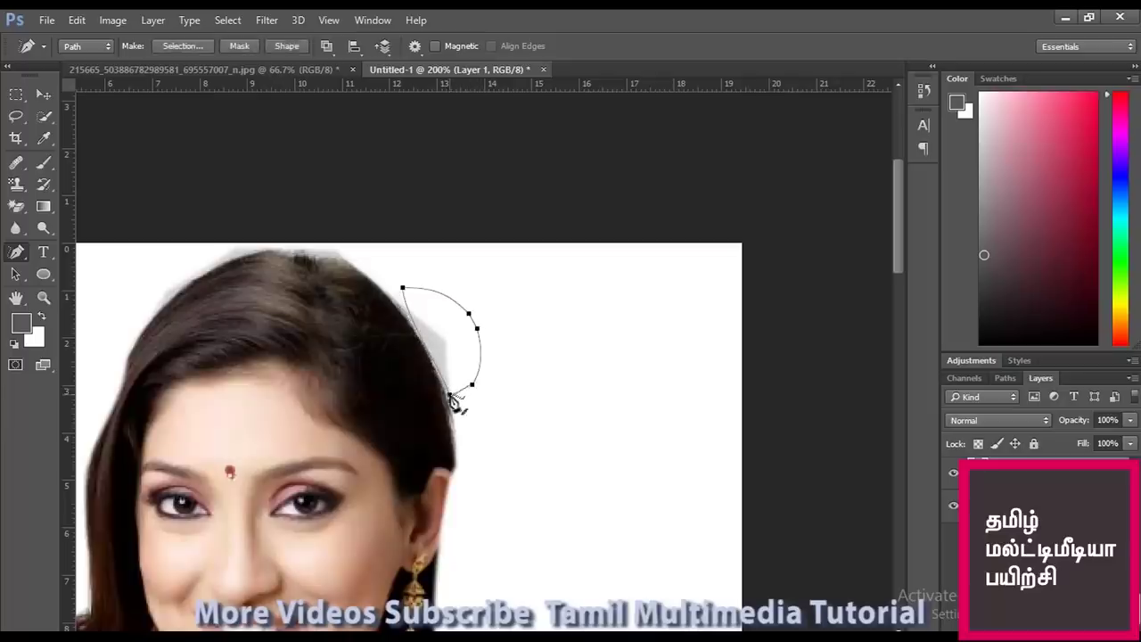
key("ctrl+Return")
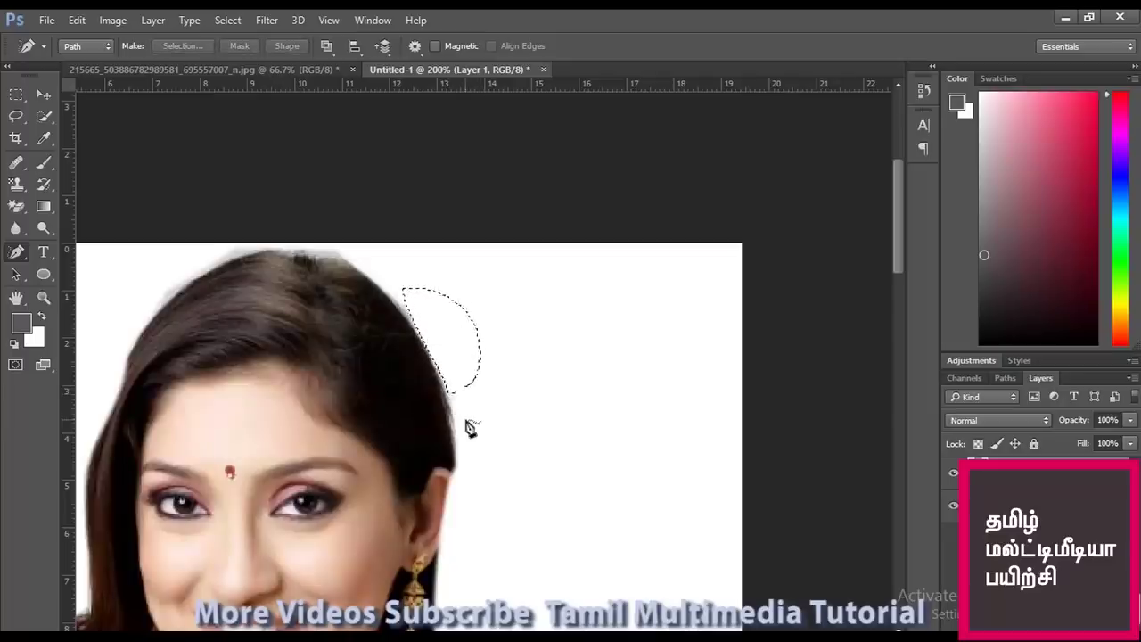
key("Delete")
key("ctrl+d")
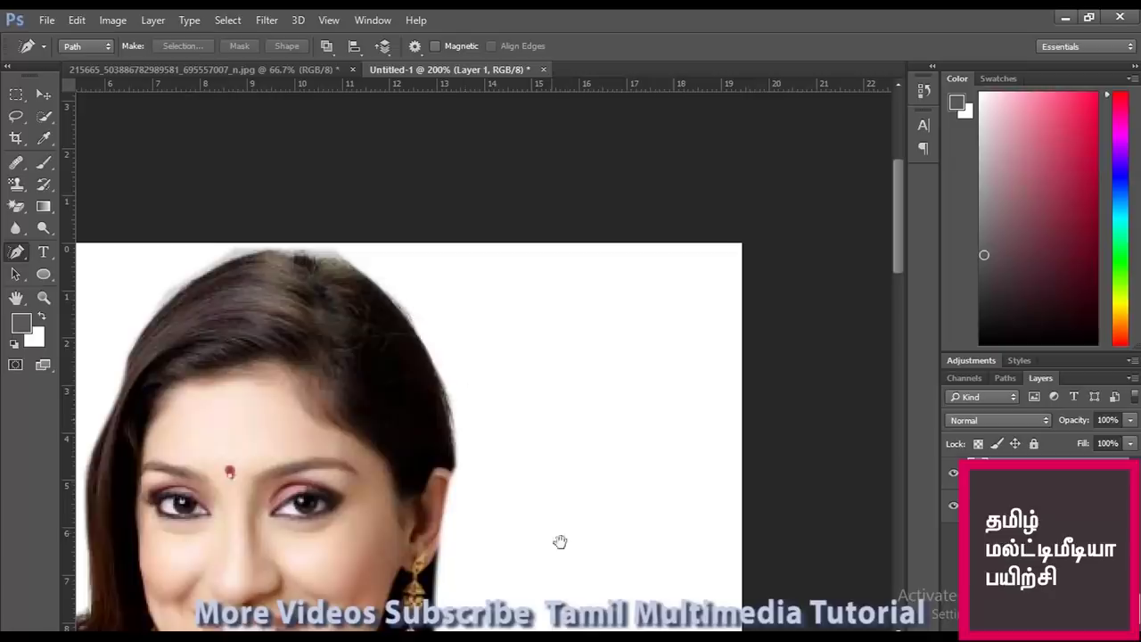
Step: Drag in the Photoshop workspace to bring up the close-up face photo Redeye.jpg
left_click_drag(560, 540, 701, 339)
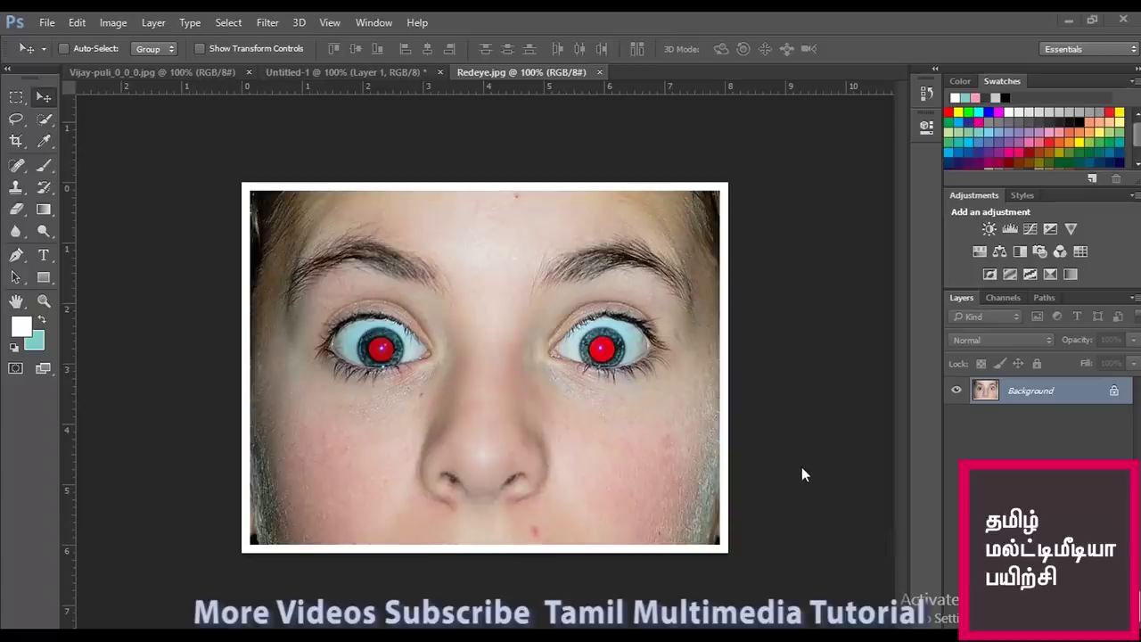
Step: Zoom in and back out on Redeye.jpg, then expand the Spot Healing Brush tool group
key("ctrl+plus")
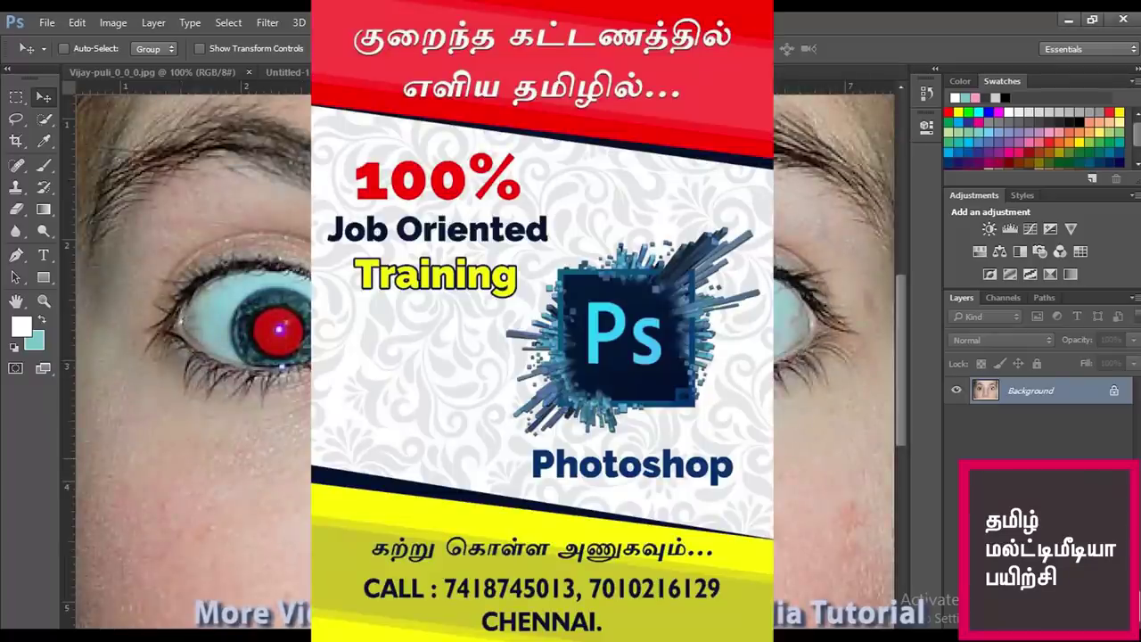
key("ctrl+minus")
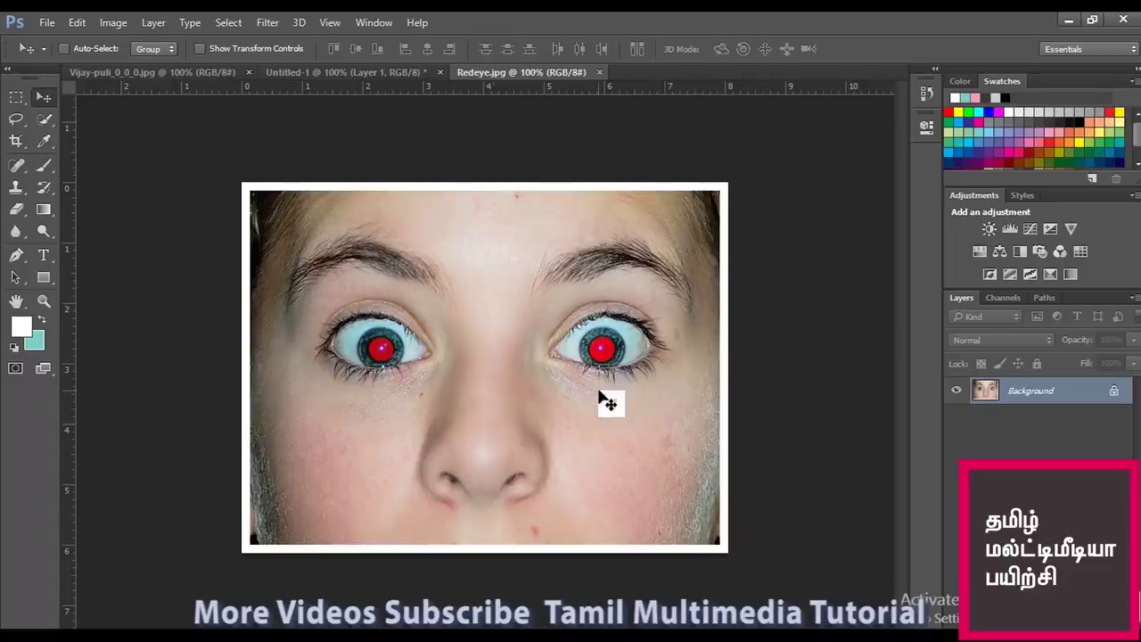
left_click(14, 170)
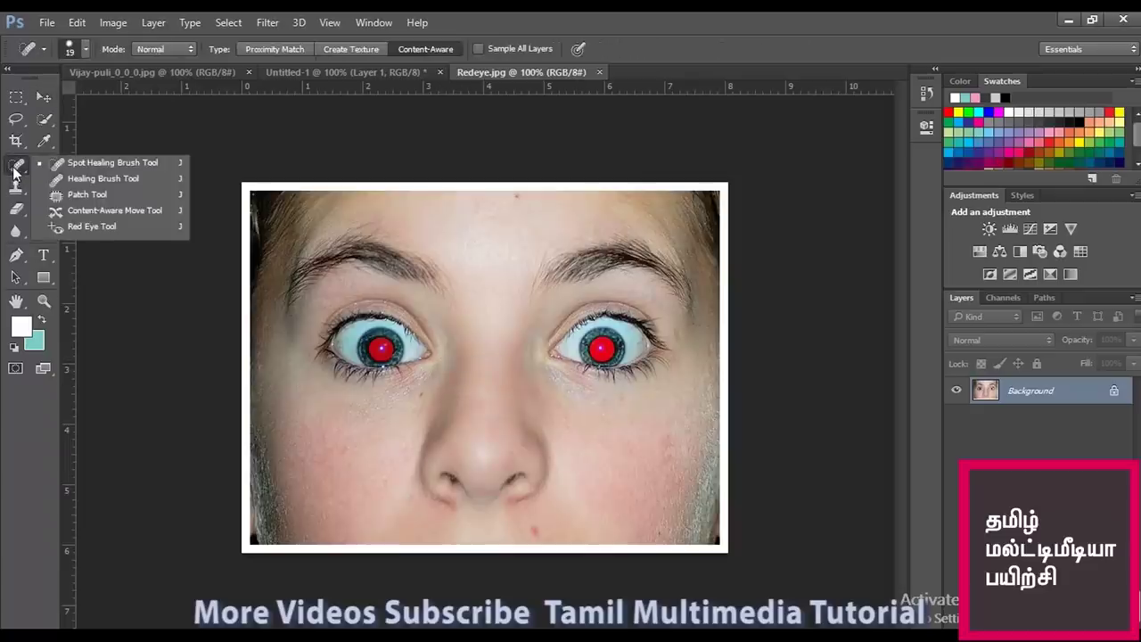
Step: Pick the Red Eye Tool, zoom in, and click the left pupil twice until it's black
left_click(120, 226)
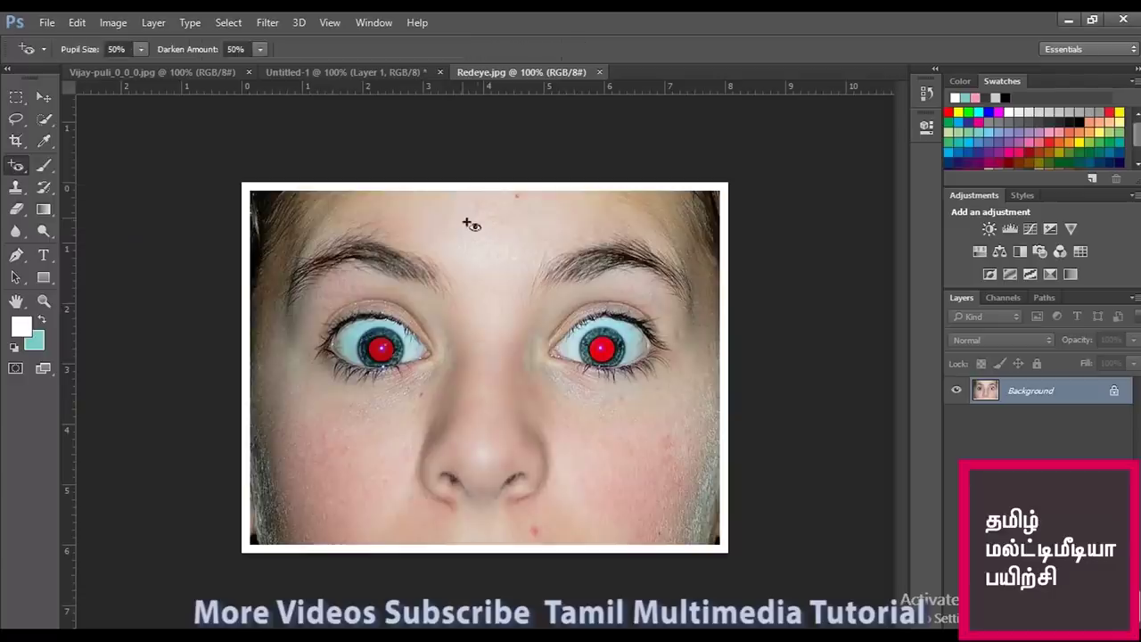
key("ctrl+plus")
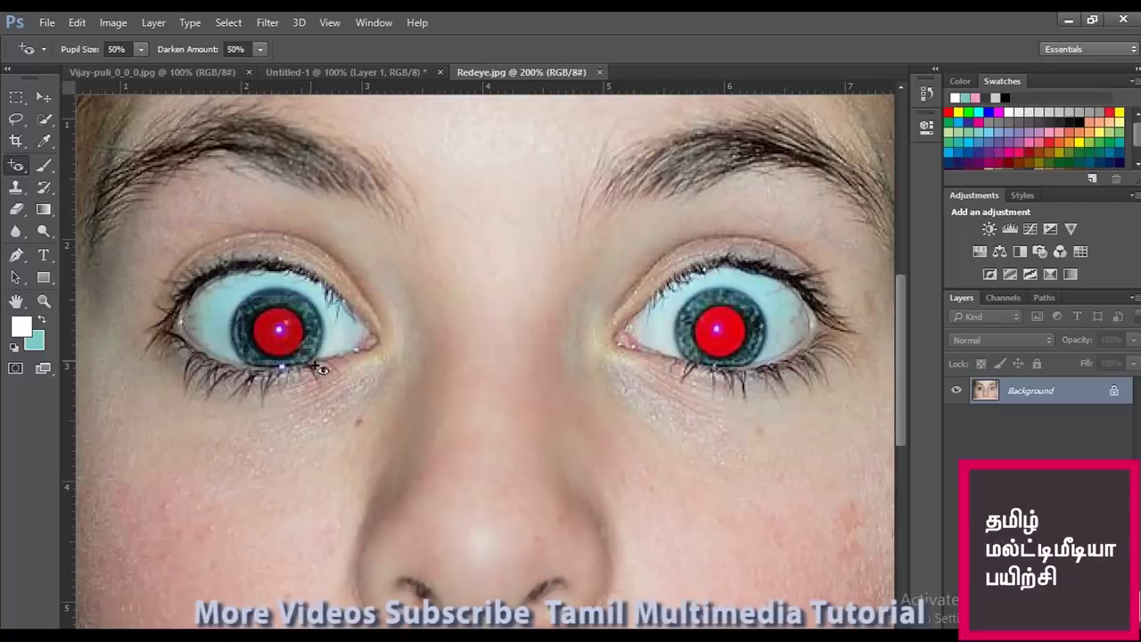
left_click(321, 368)
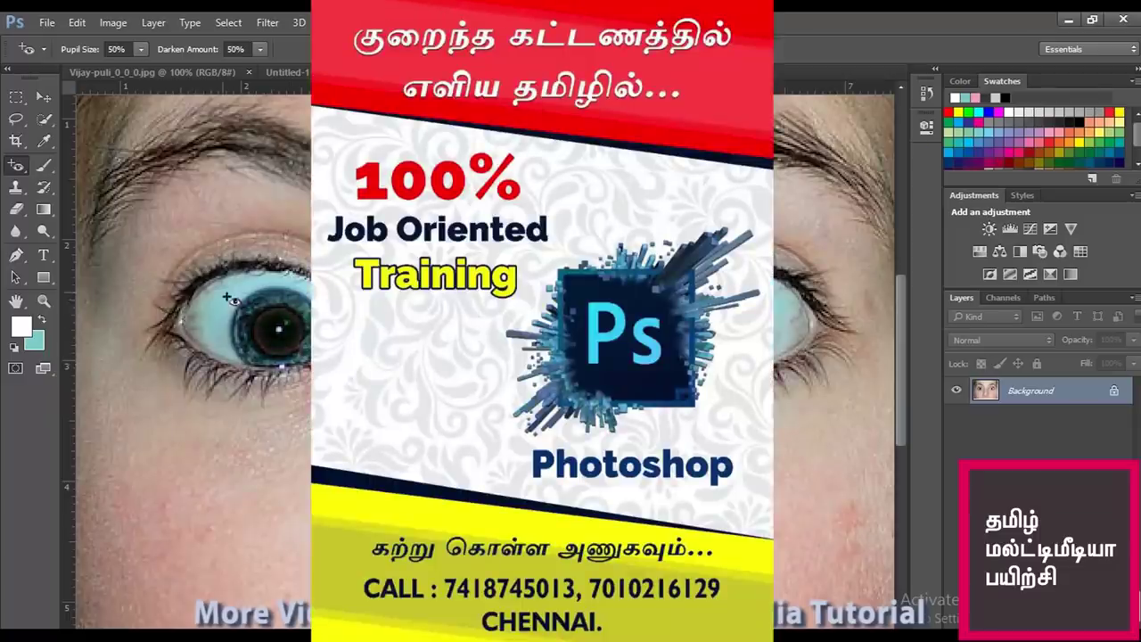
left_click(277, 328)
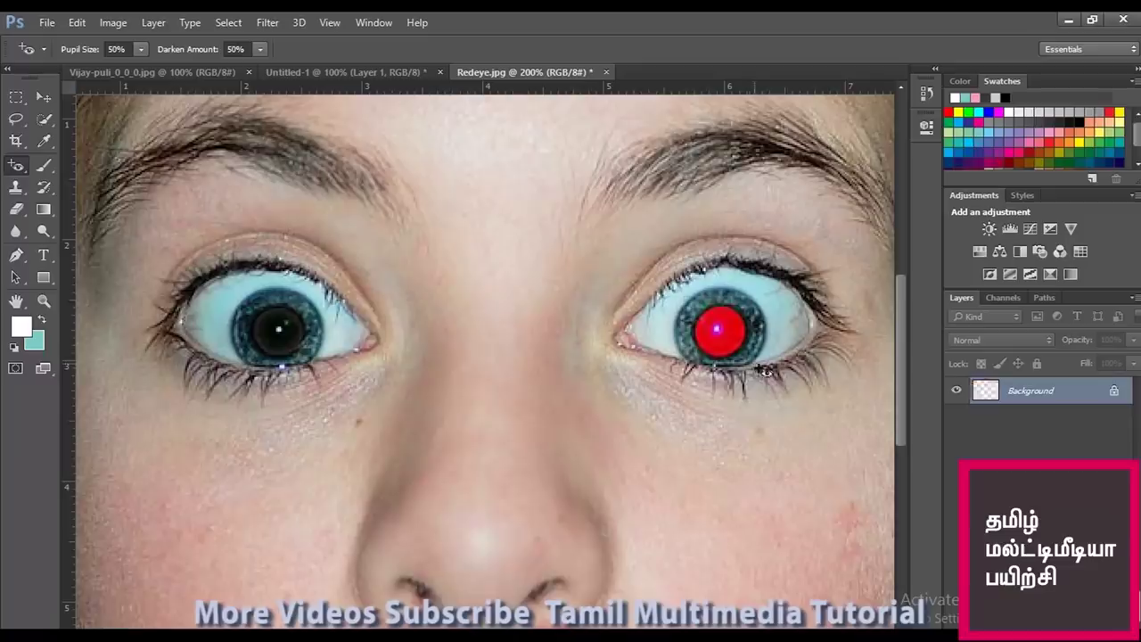
Step: Click the right pupil three times with the Red Eye Tool until dark, then zoom out
left_click(762, 368)
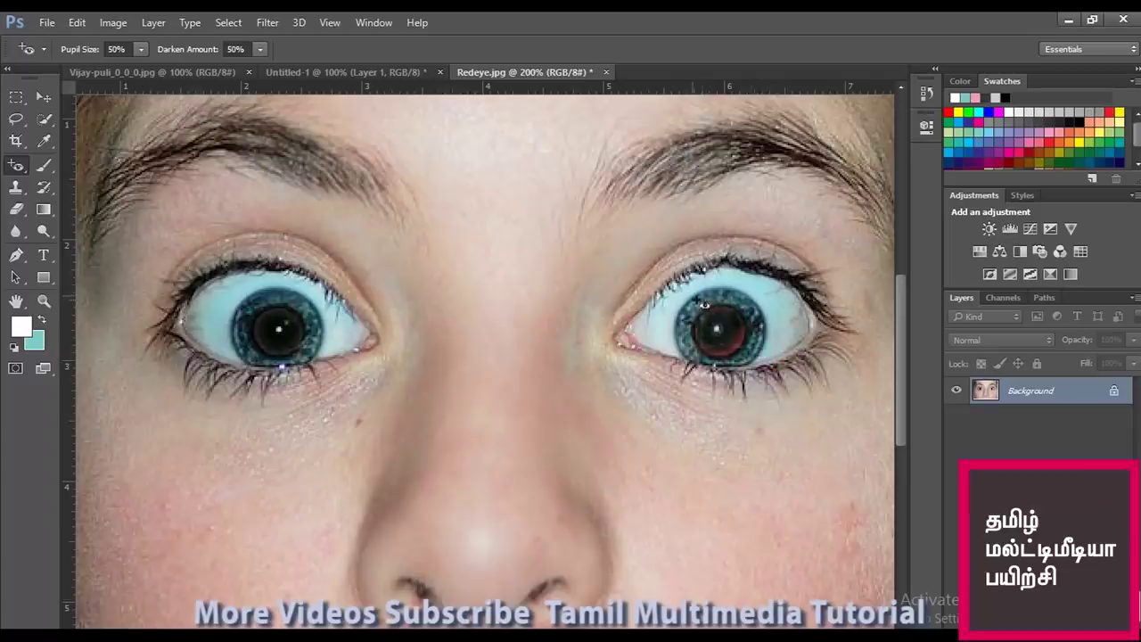
left_click(751, 360)
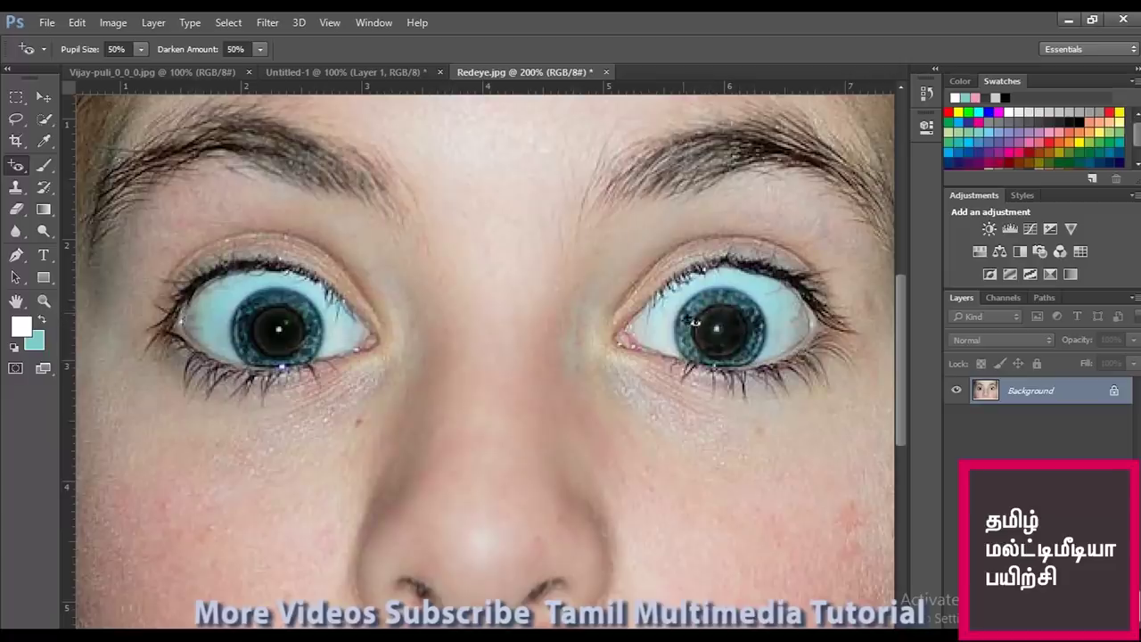
left_click(780, 375)
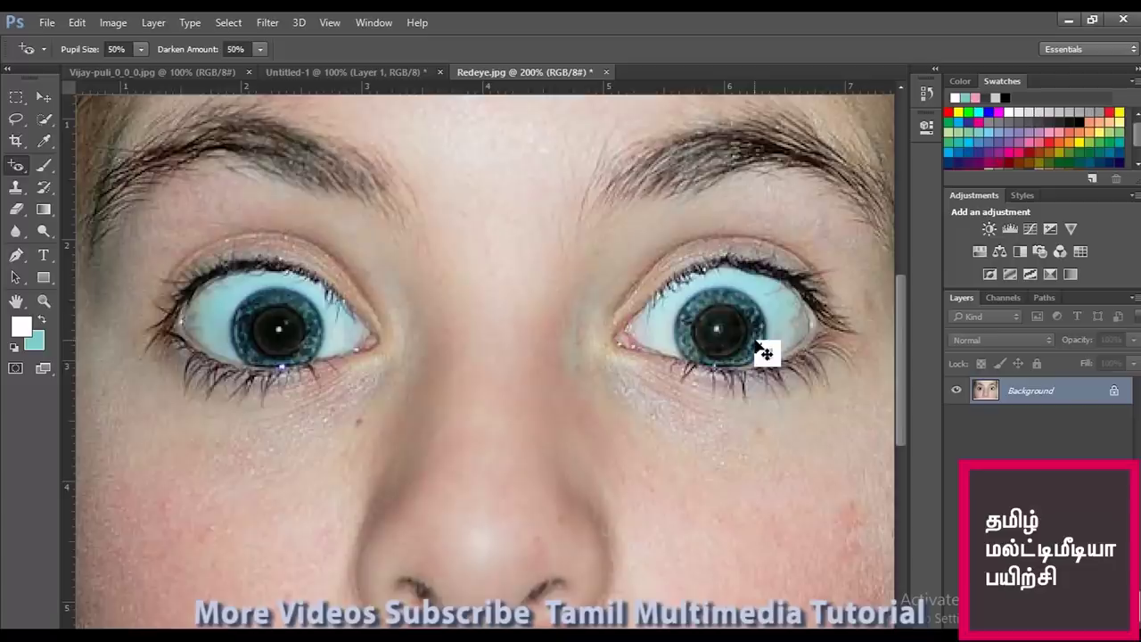
key("ctrl+minus")
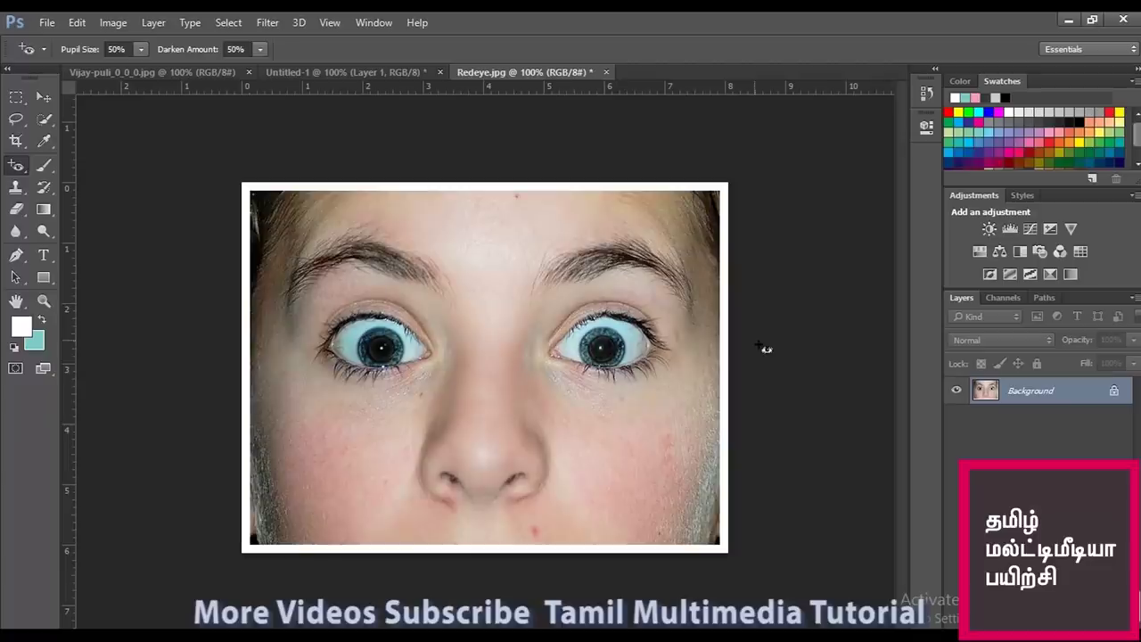
right_click(11, 169)
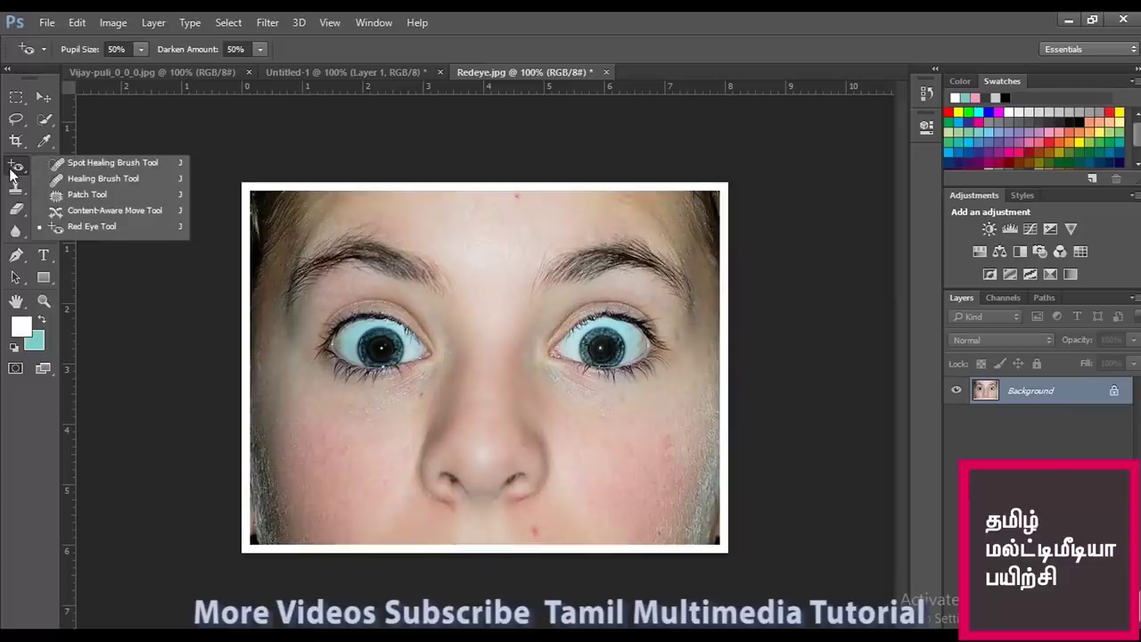